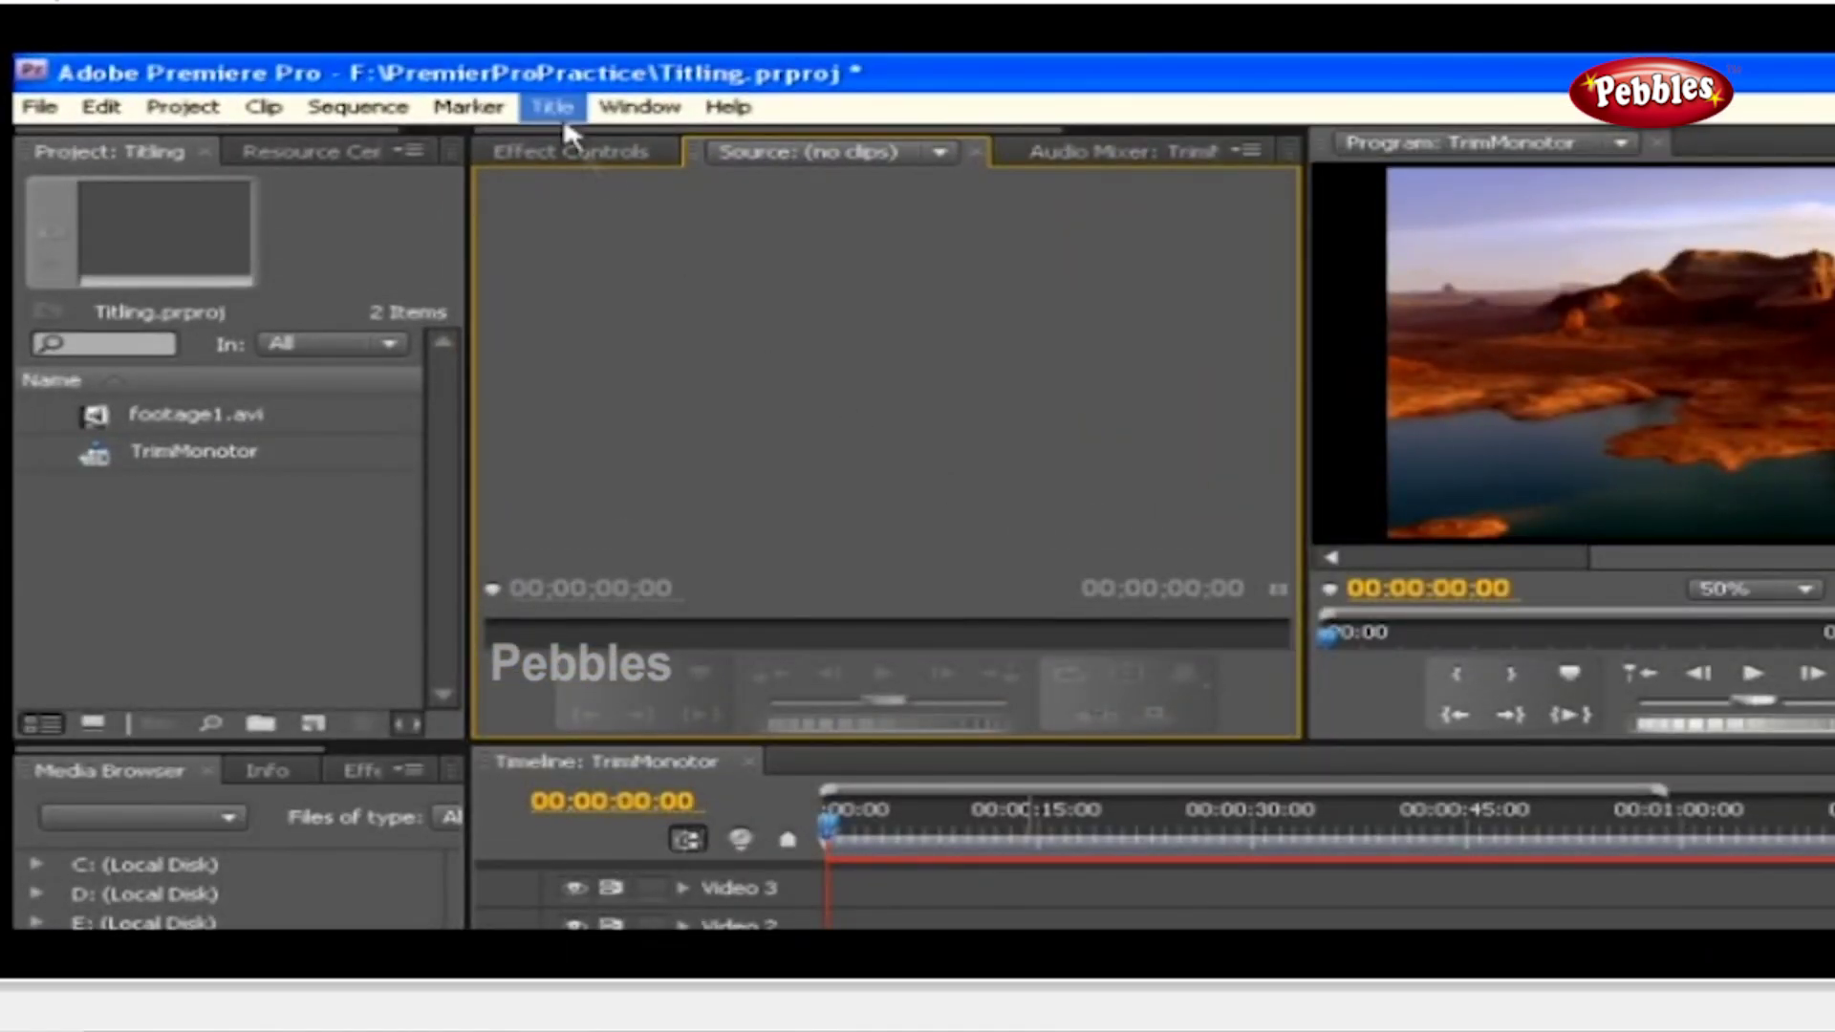
# Create a default still title named "still tiltle" with the existing video settings
pyautogui.click(552, 106)
pyautogui.moveTo(573, 143)
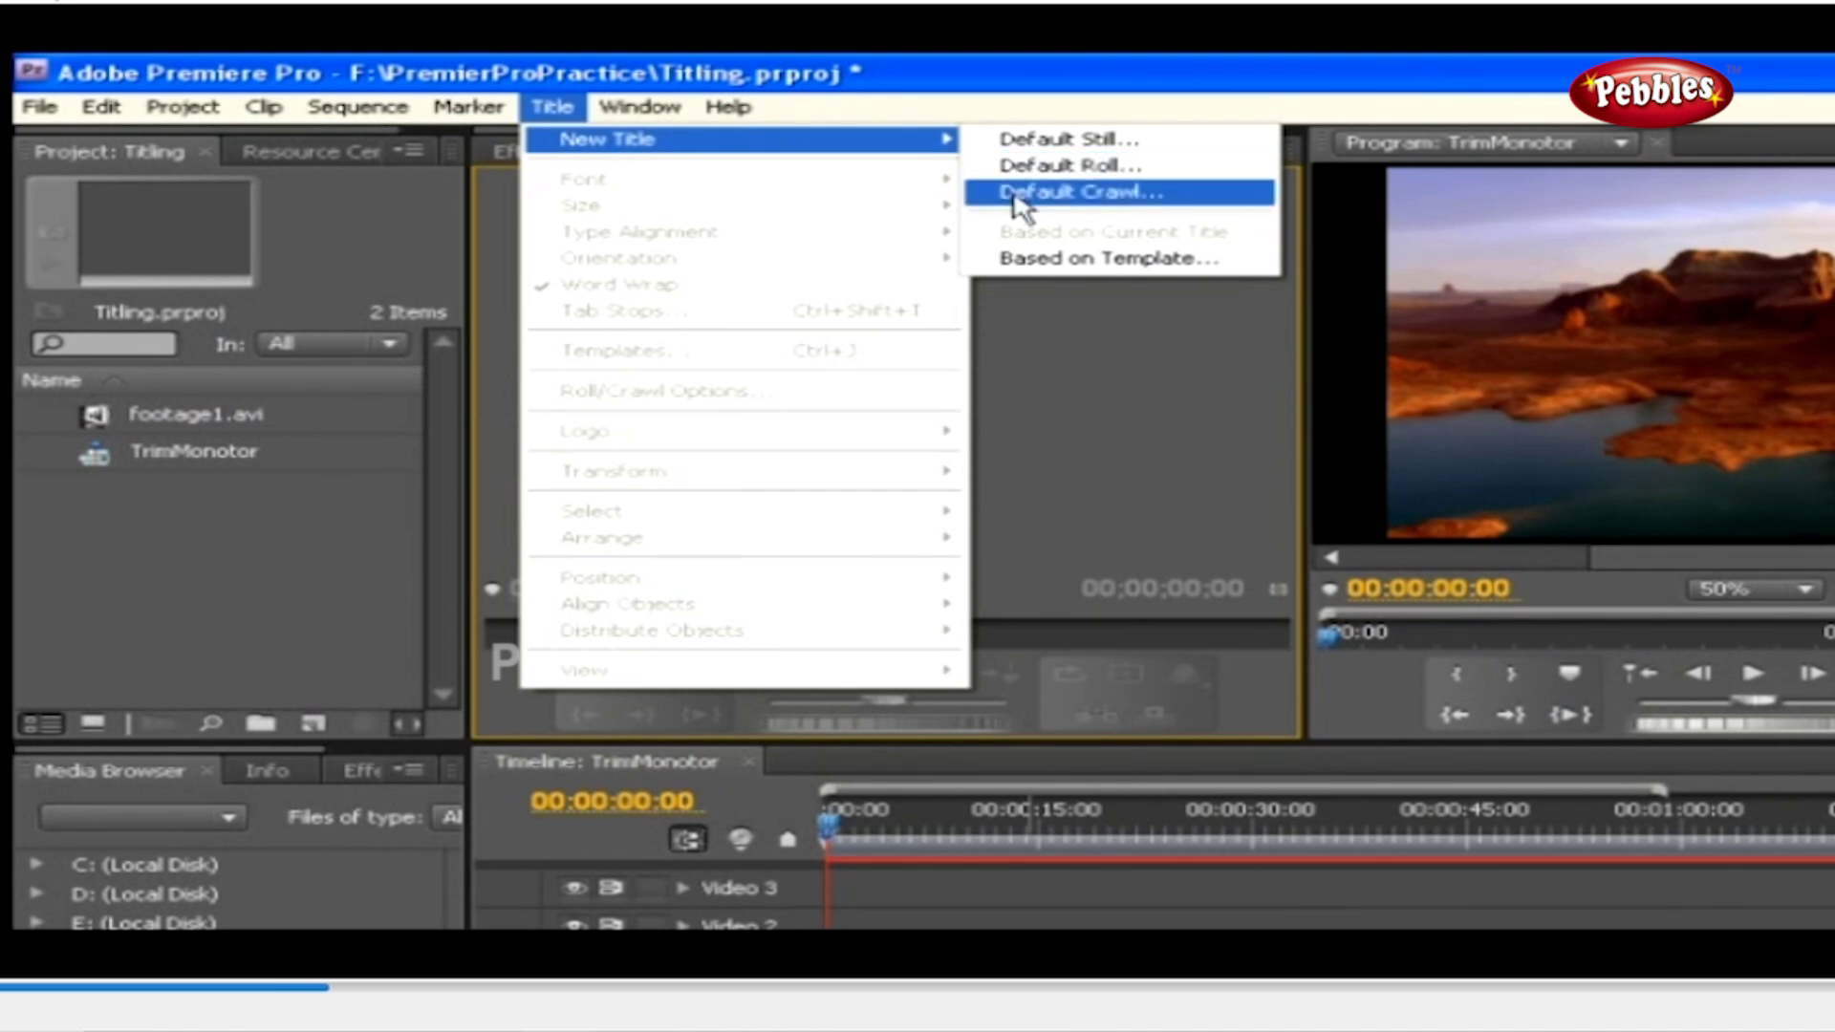
pyautogui.click(1011, 138)
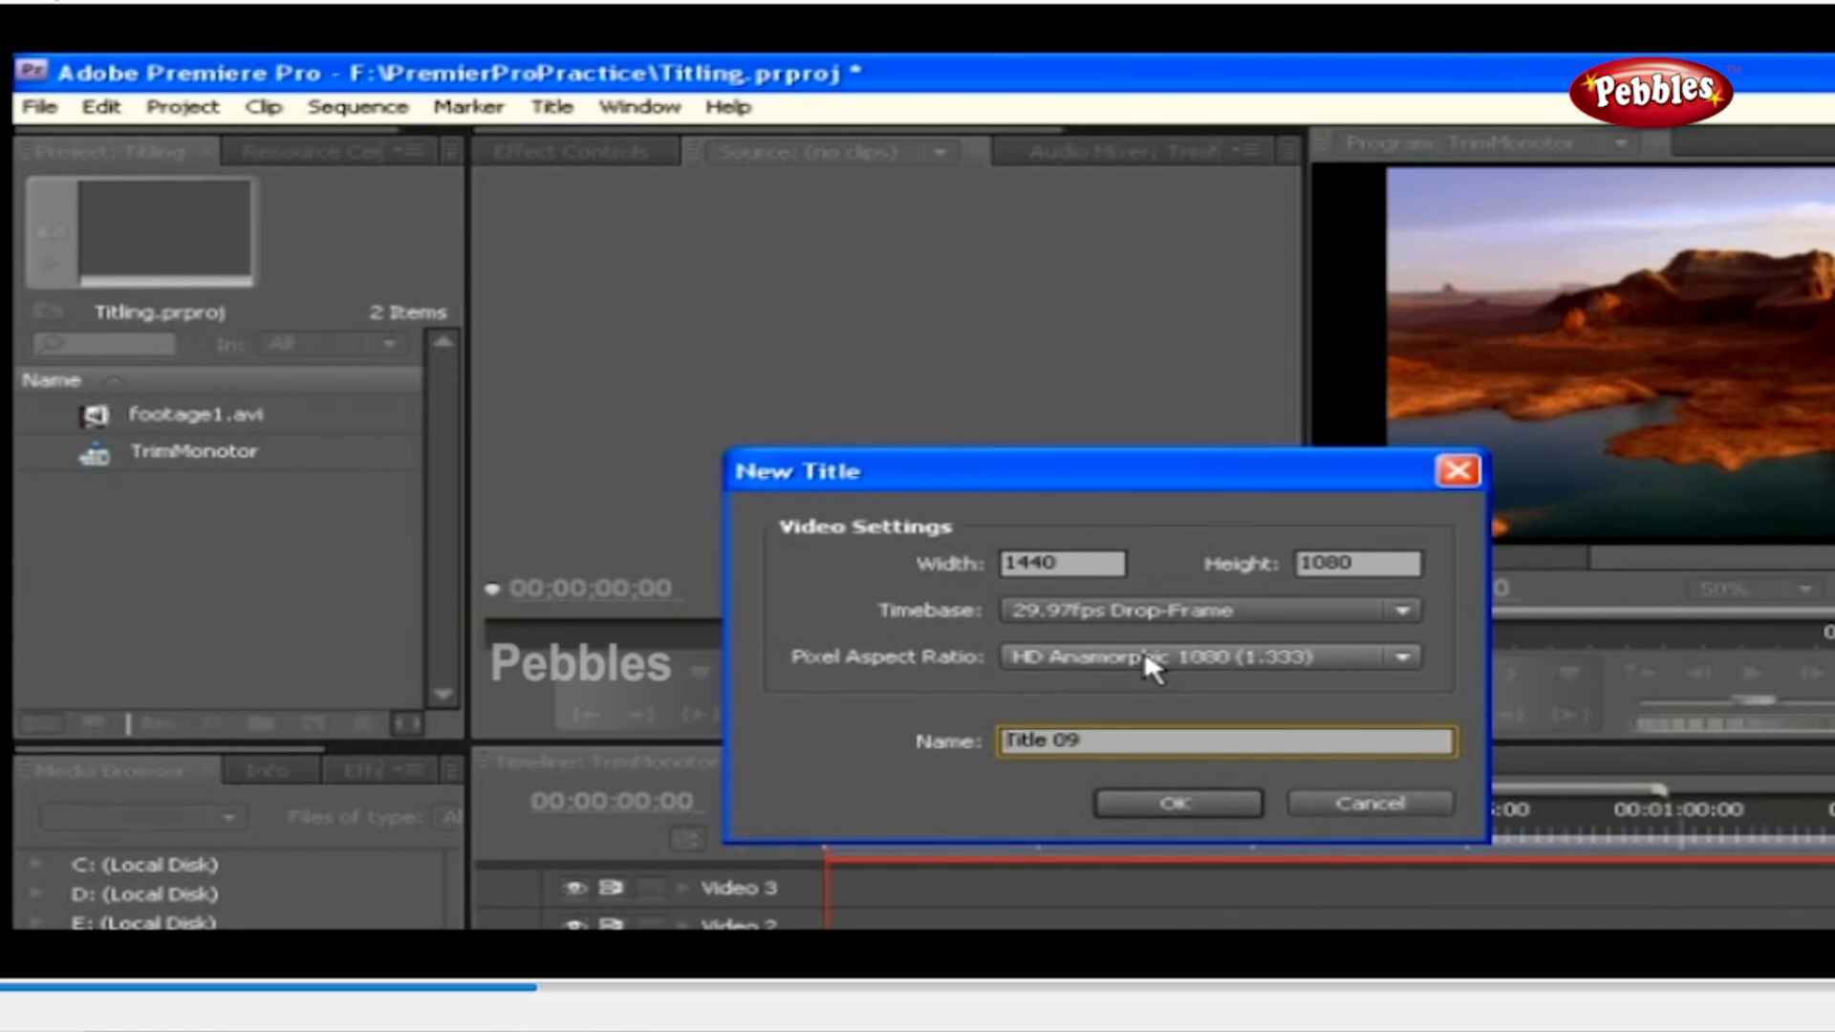
pyautogui.click(1112, 741)
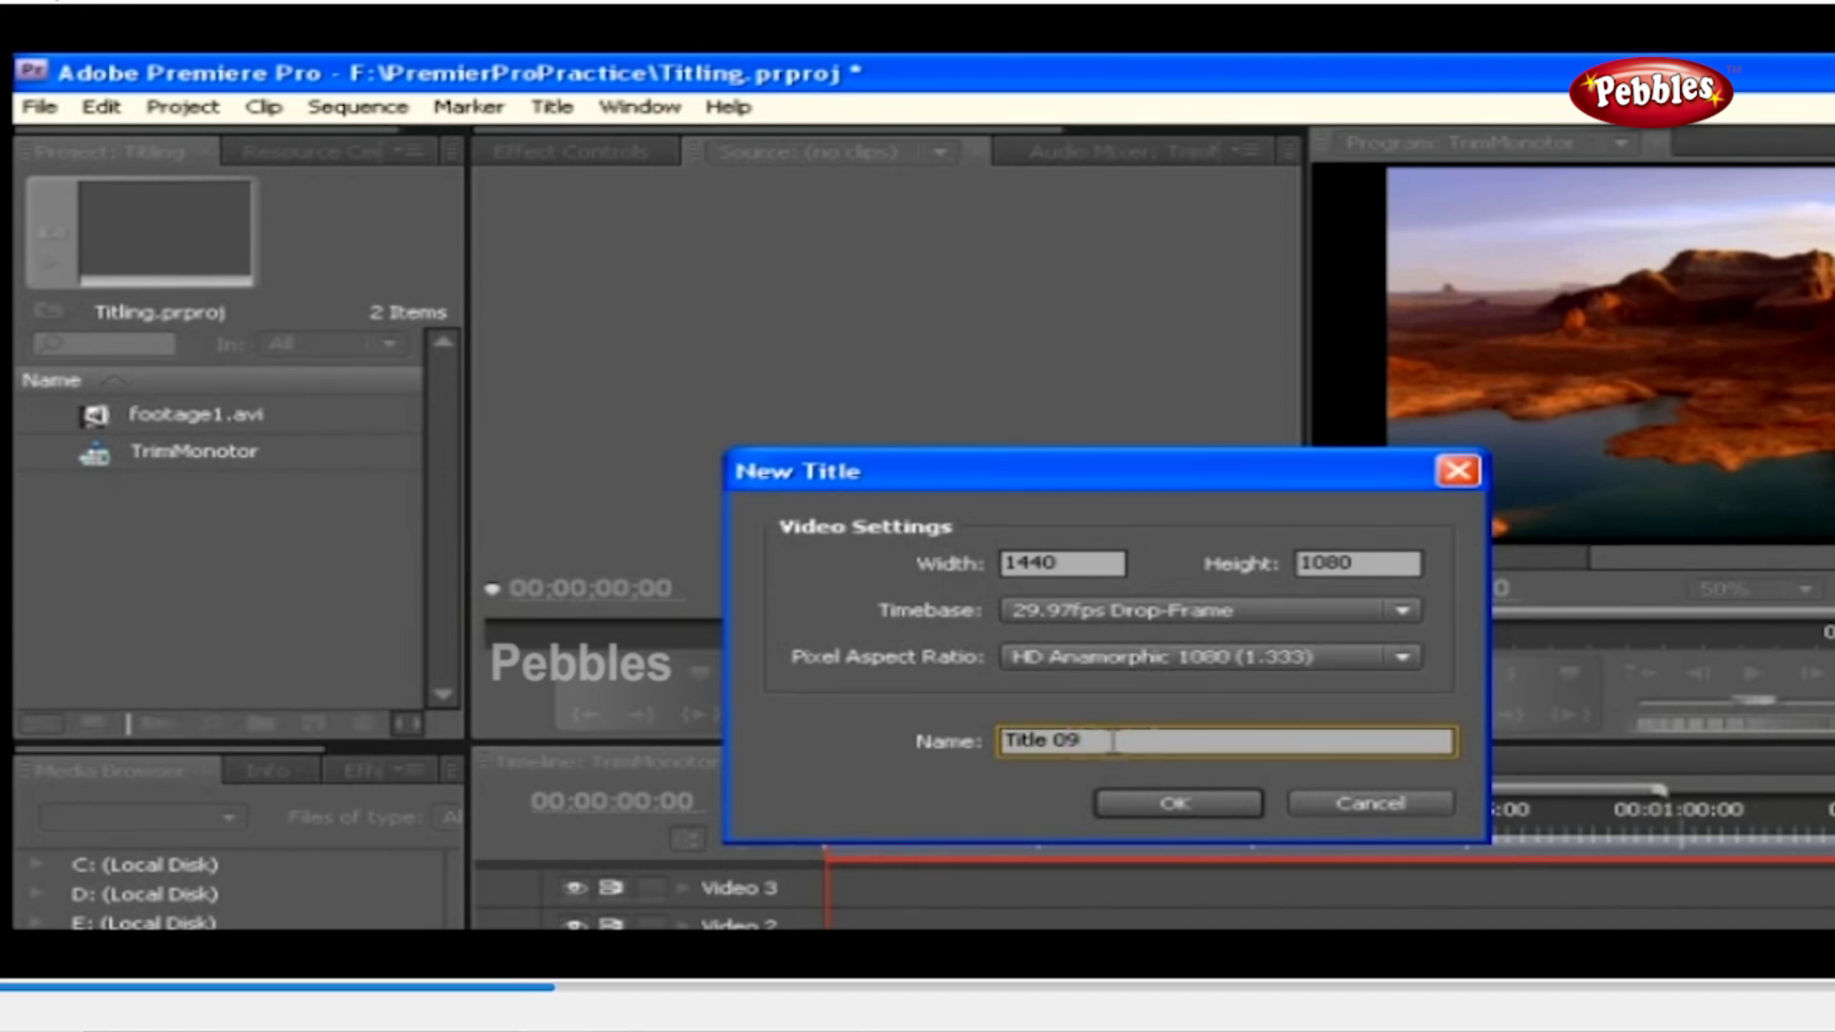
pyautogui.moveTo(1112, 741); pyautogui.dragTo(925, 713)
pyautogui.write('still bitle')
pyautogui.click(1177, 798)
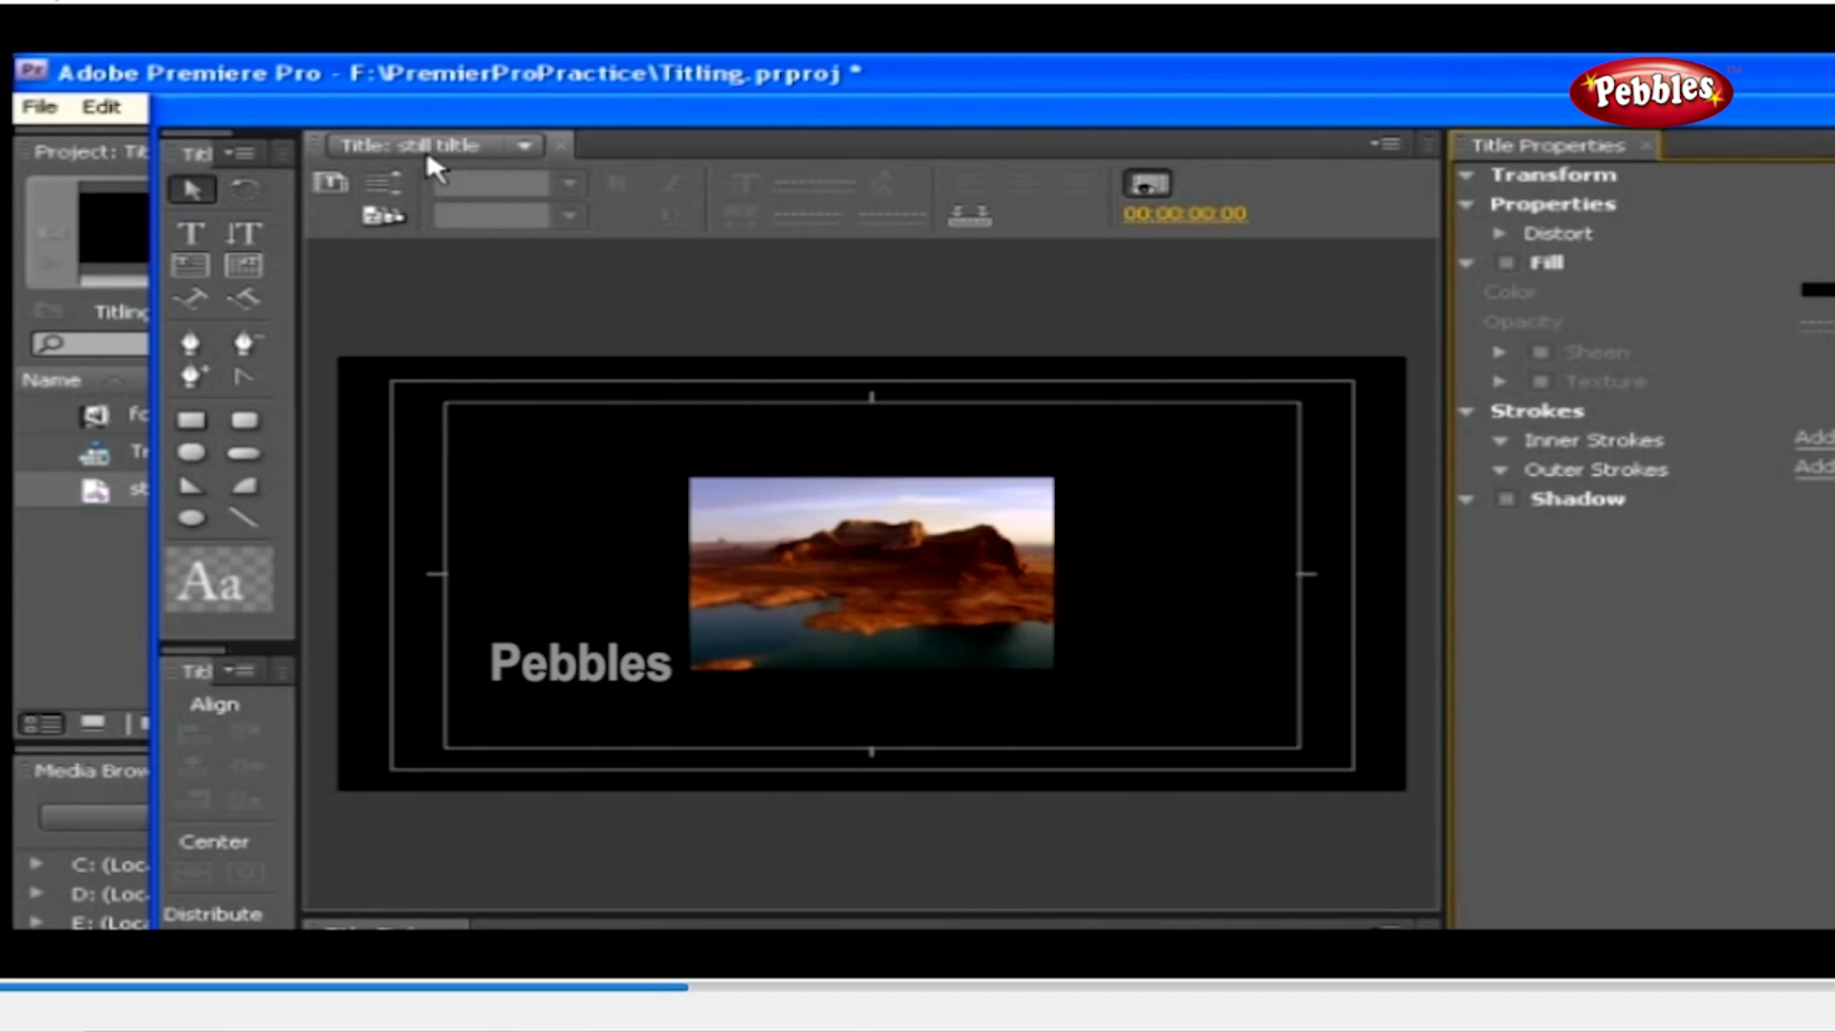
# Create another title based on the current one and name it "New Title"
pyautogui.click(537, 147)
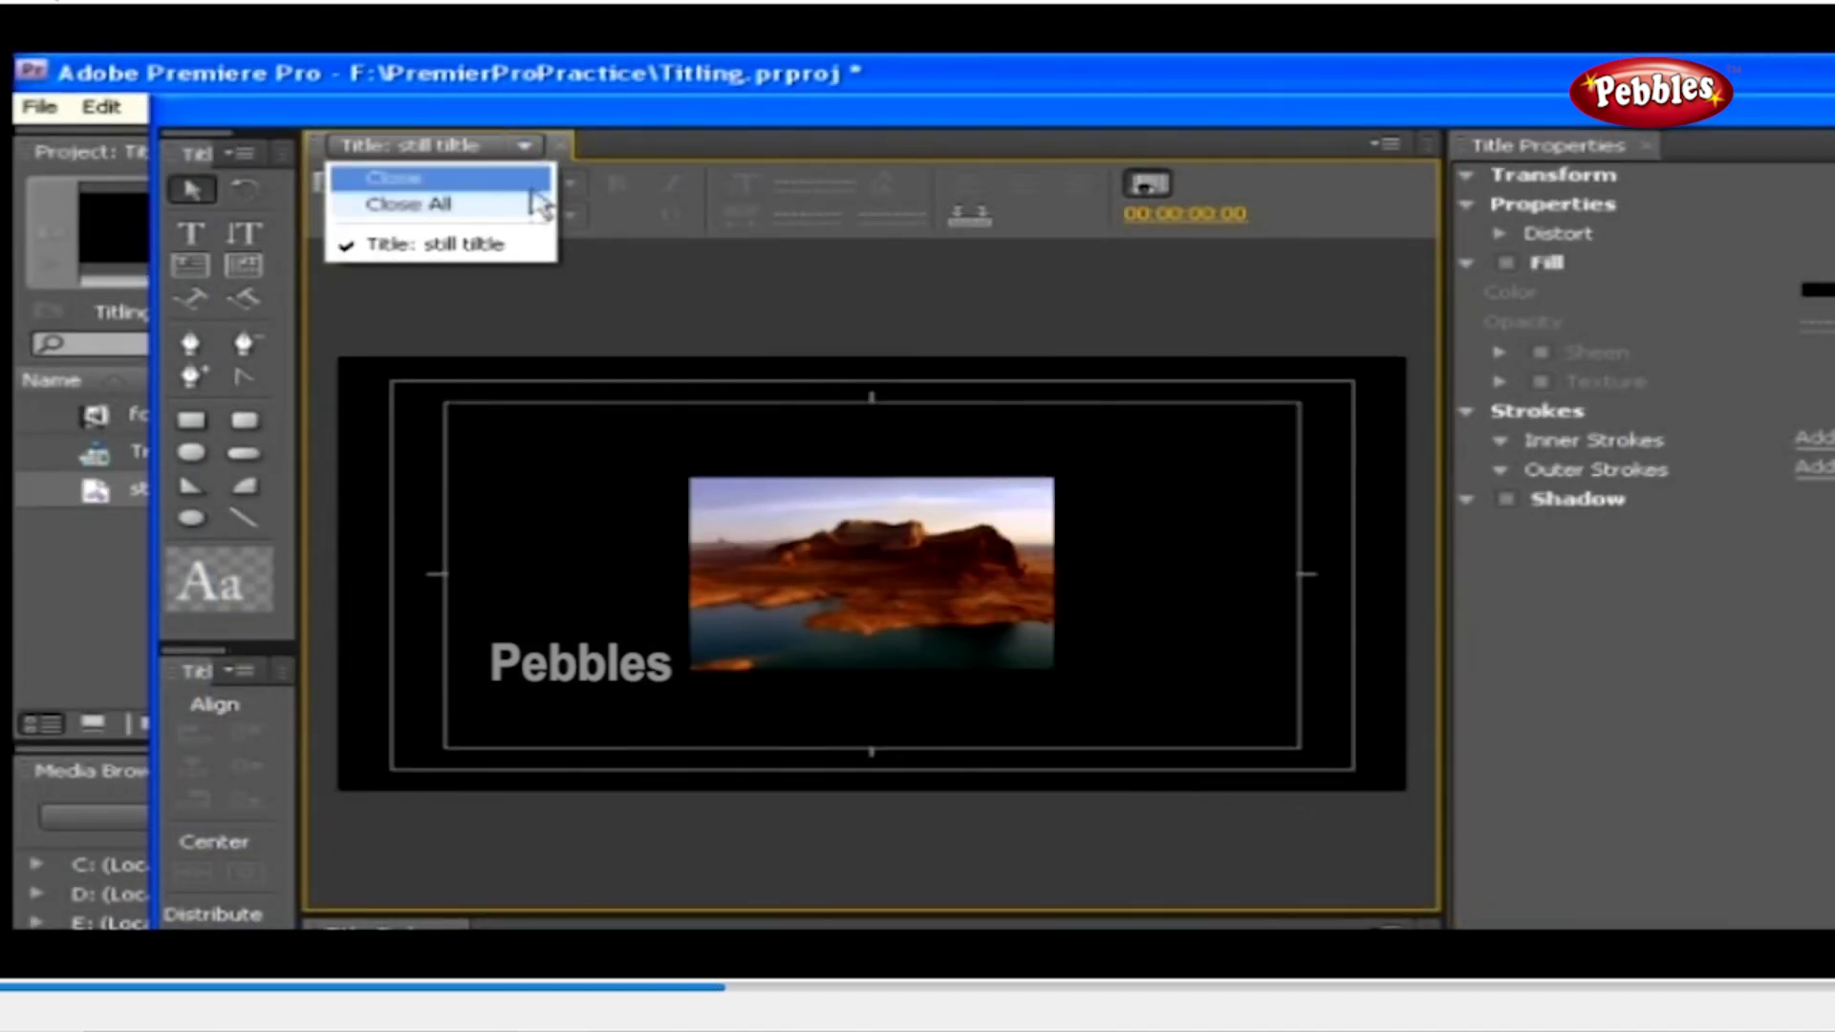
pyautogui.click(537, 256)
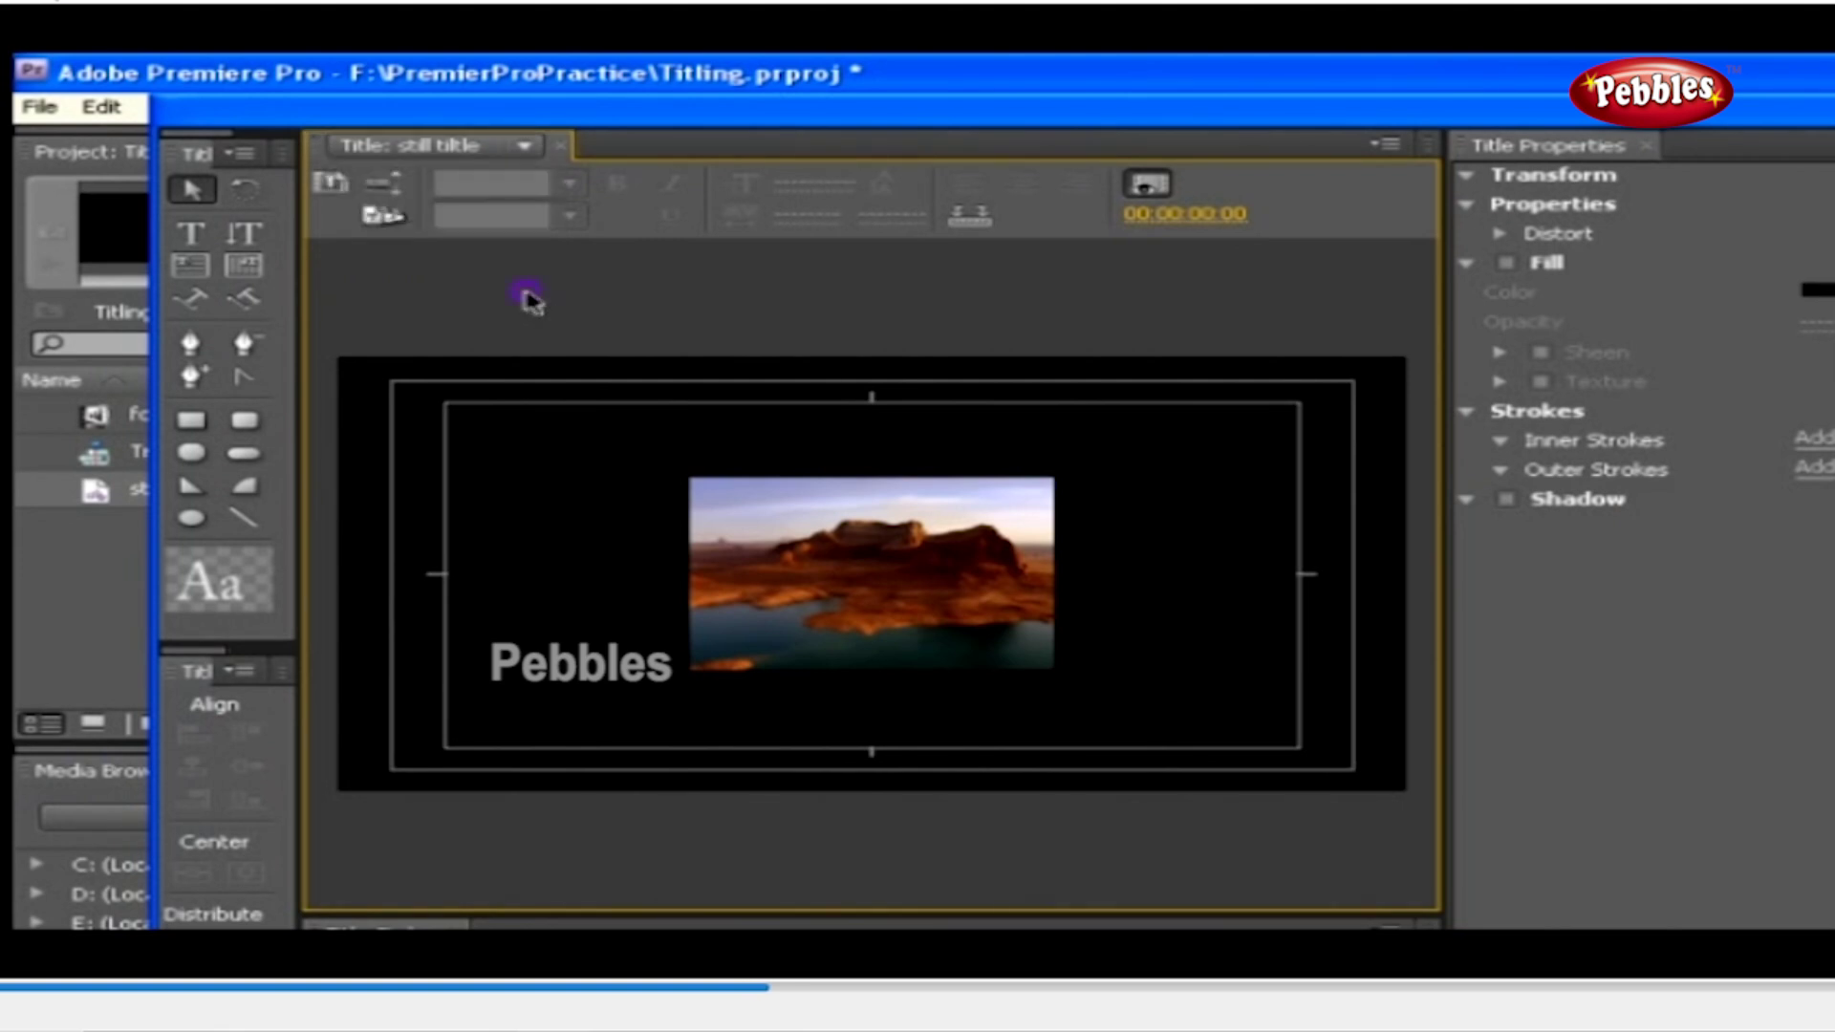
pyautogui.click(335, 183)
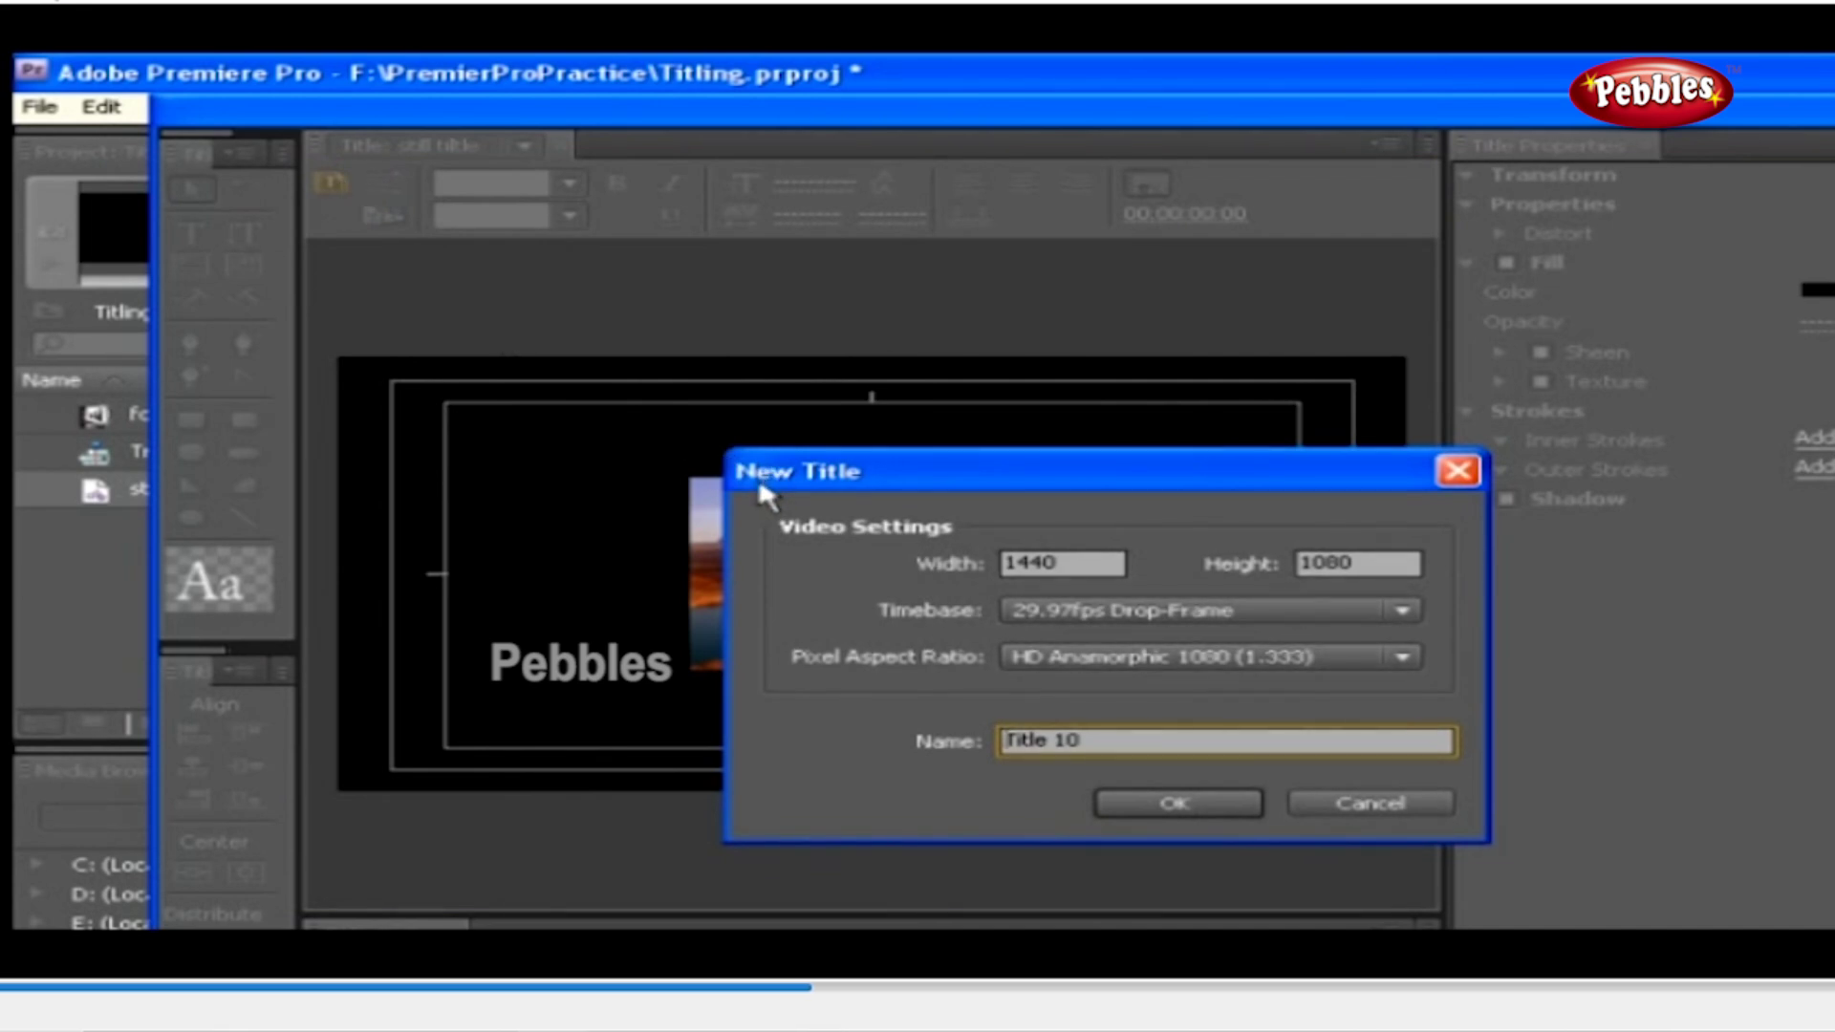
pyautogui.moveTo(1102, 742); pyautogui.dragTo(916, 744)
pyautogui.write('New Title')
pyautogui.press('Return')
# Switch back to the "still tiltle" title and confirm Still as its title type in the Roll/Crawl Options
pyautogui.click(536, 145)
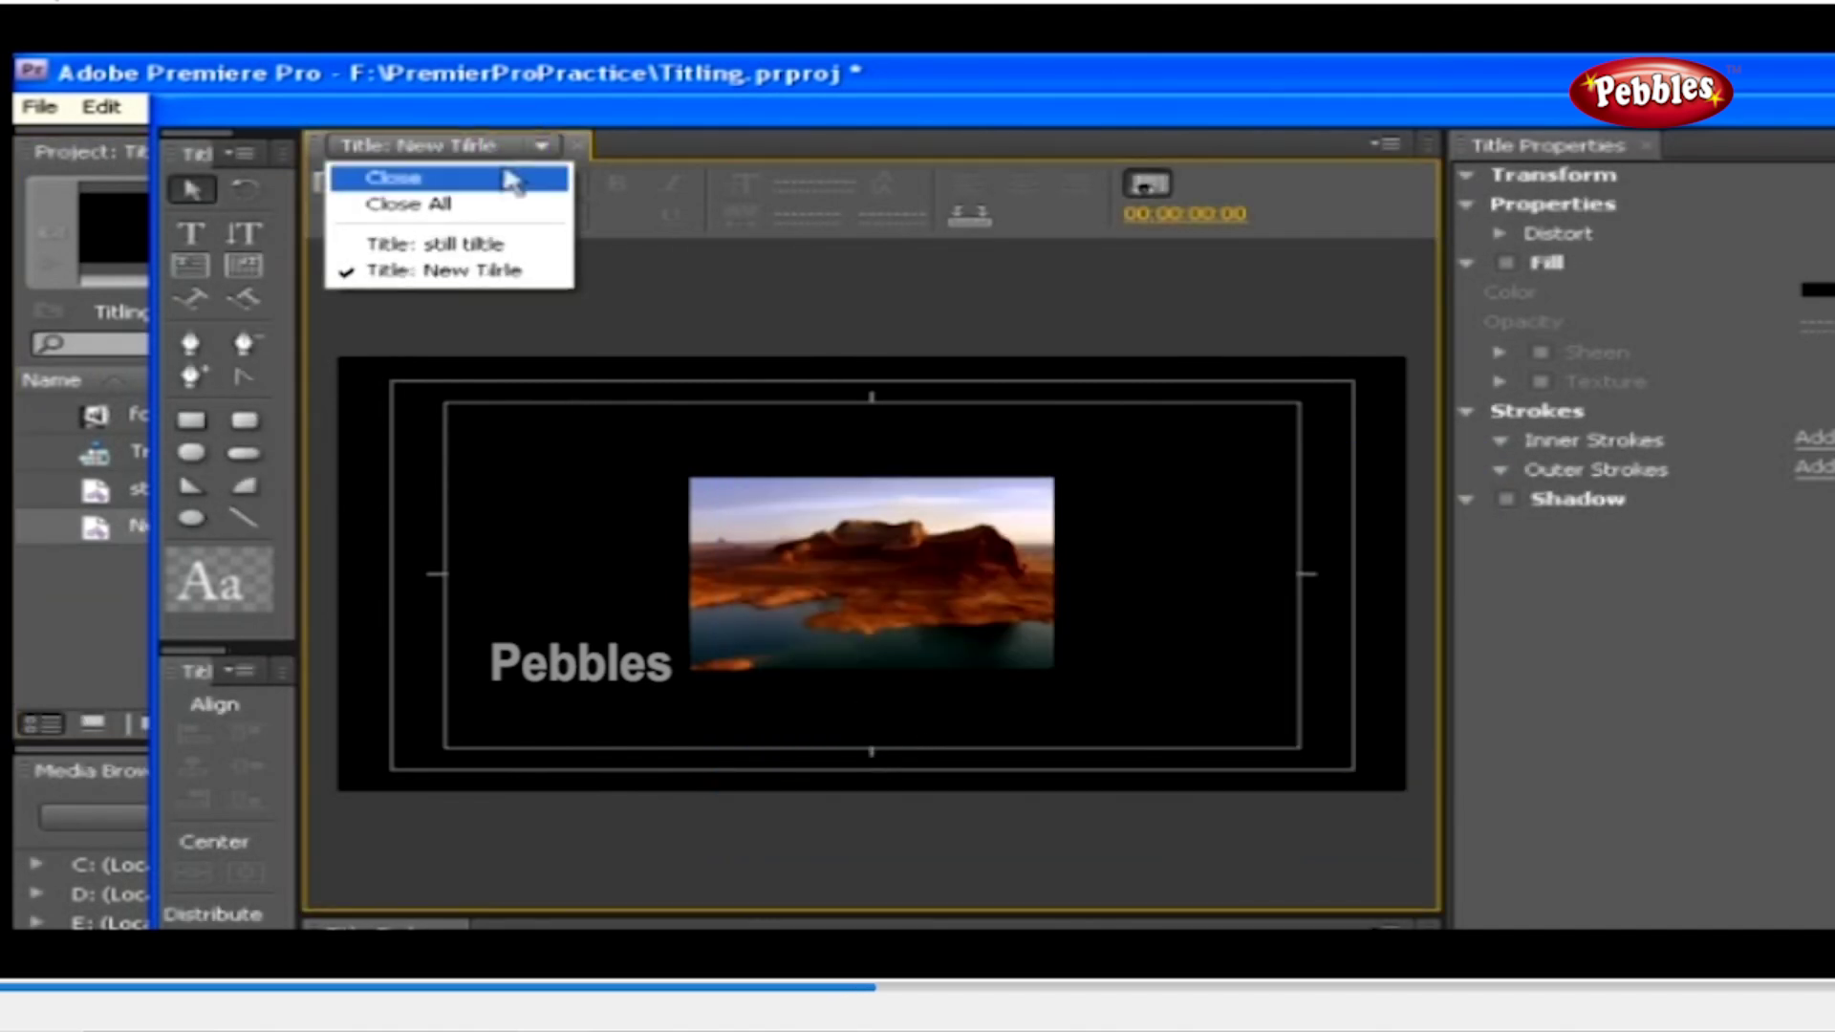
pyautogui.click(465, 243)
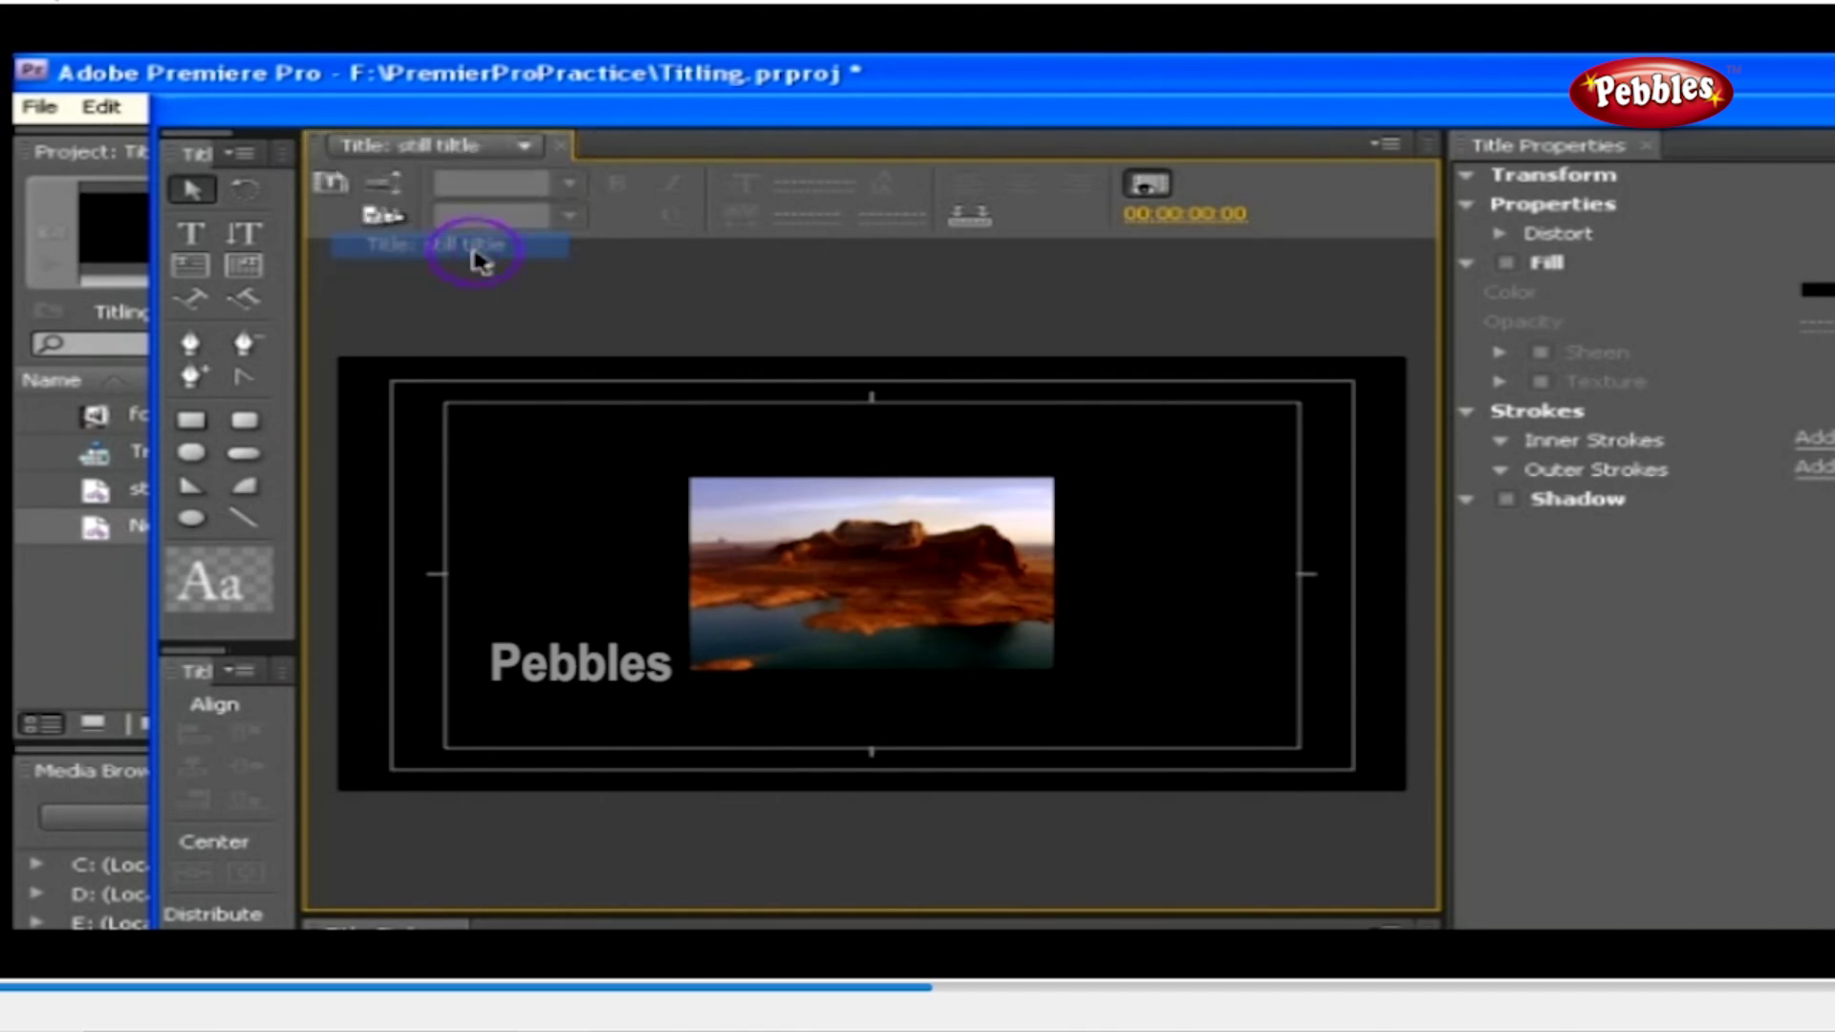
pyautogui.click(399, 181)
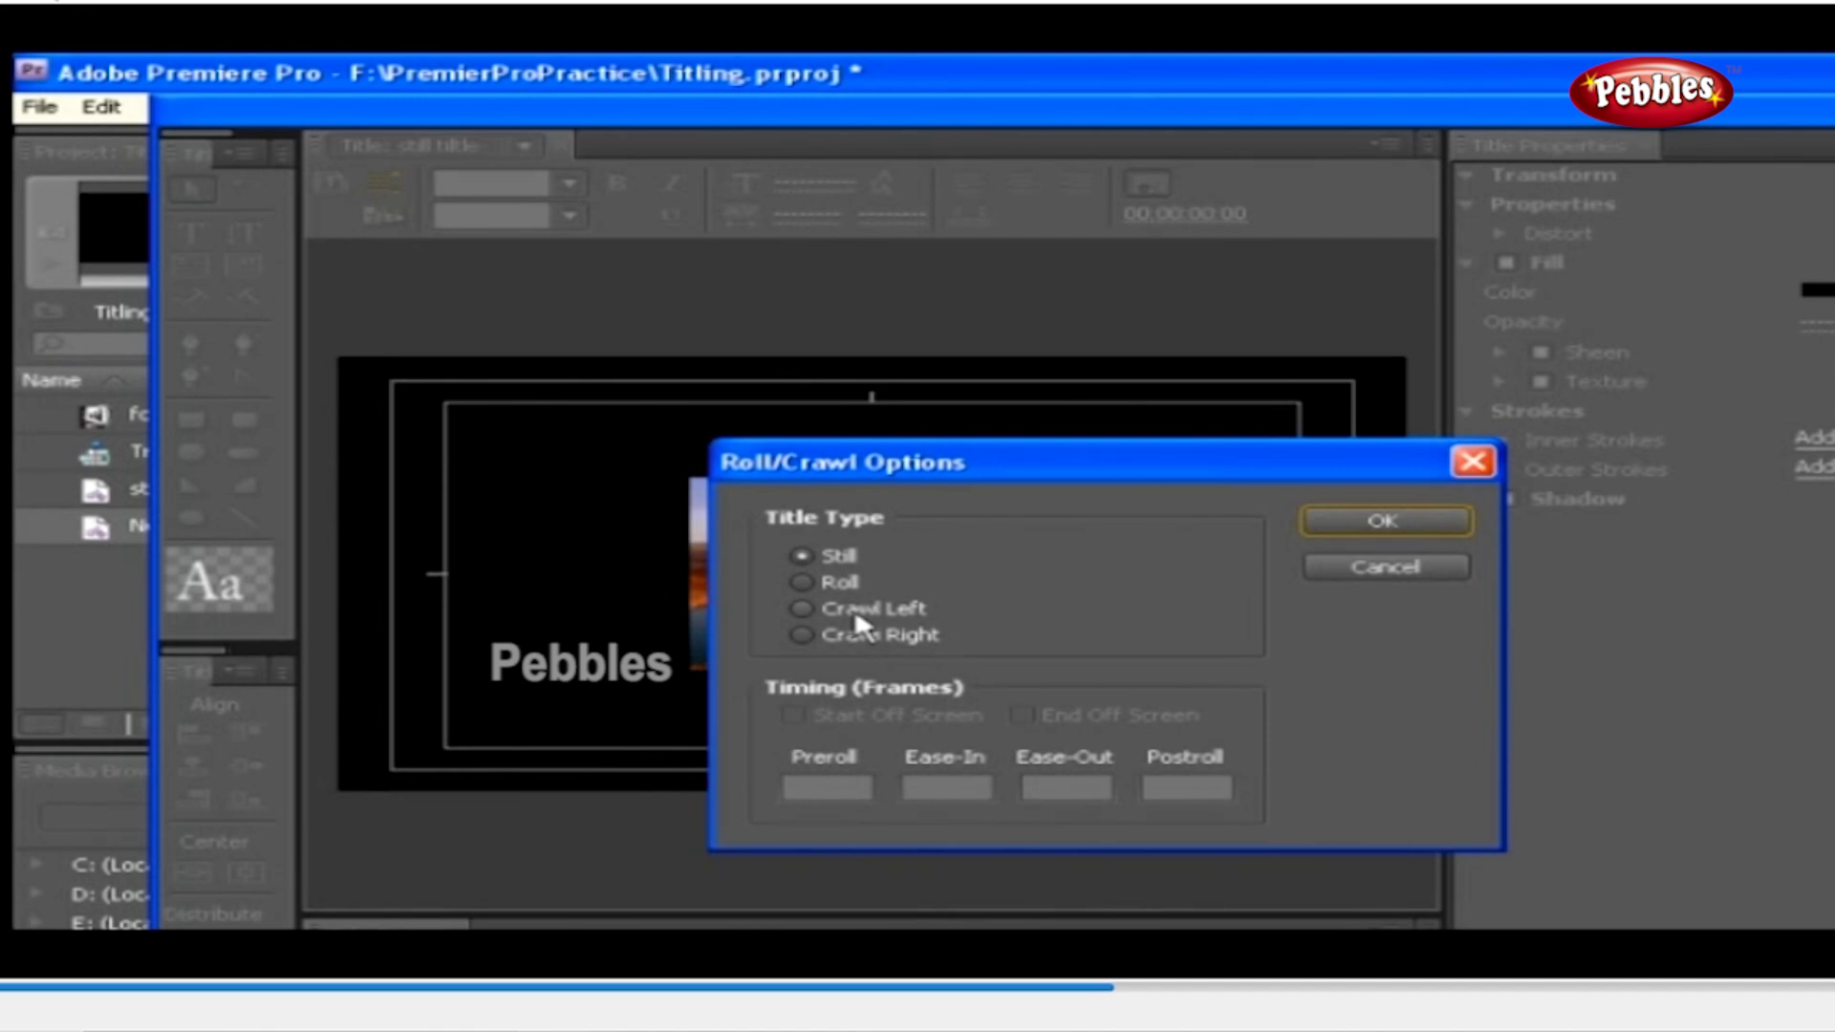
pyautogui.click(1330, 524)
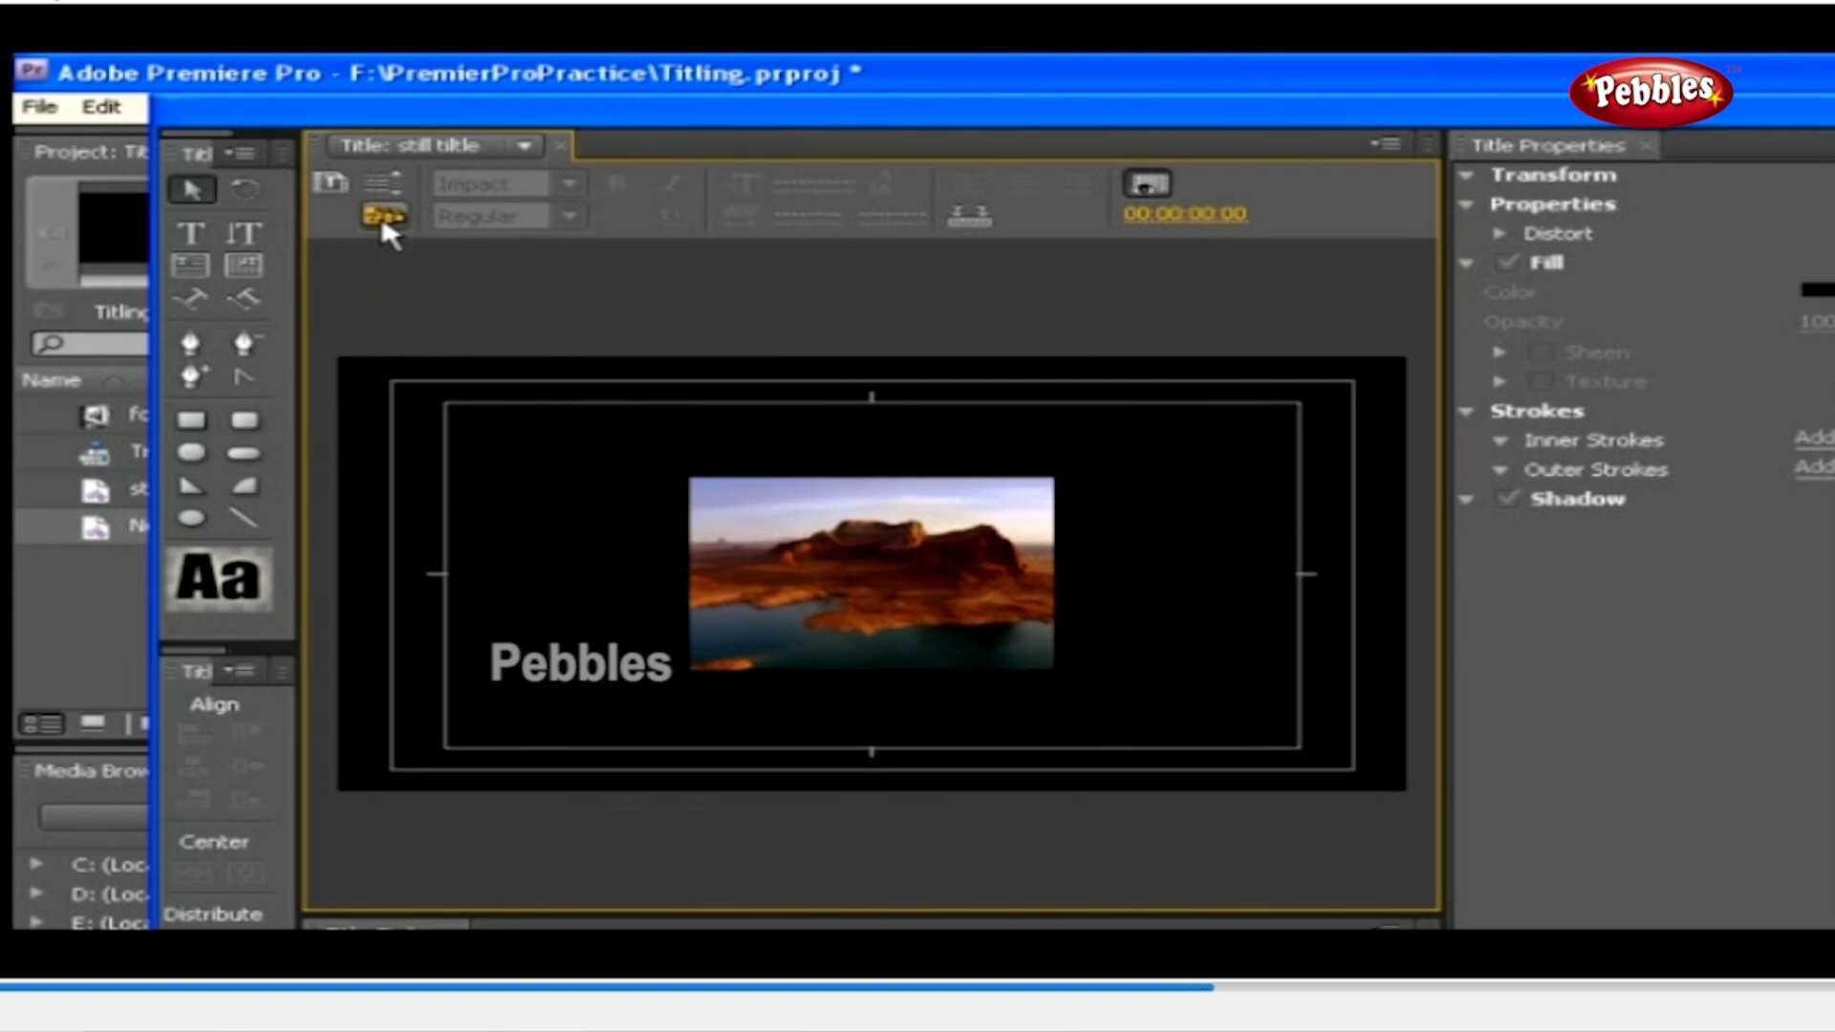
# Apply the Art Palette_low3 template from the Entertainment presets to the title and select its background graphic
pyautogui.click(382, 216)
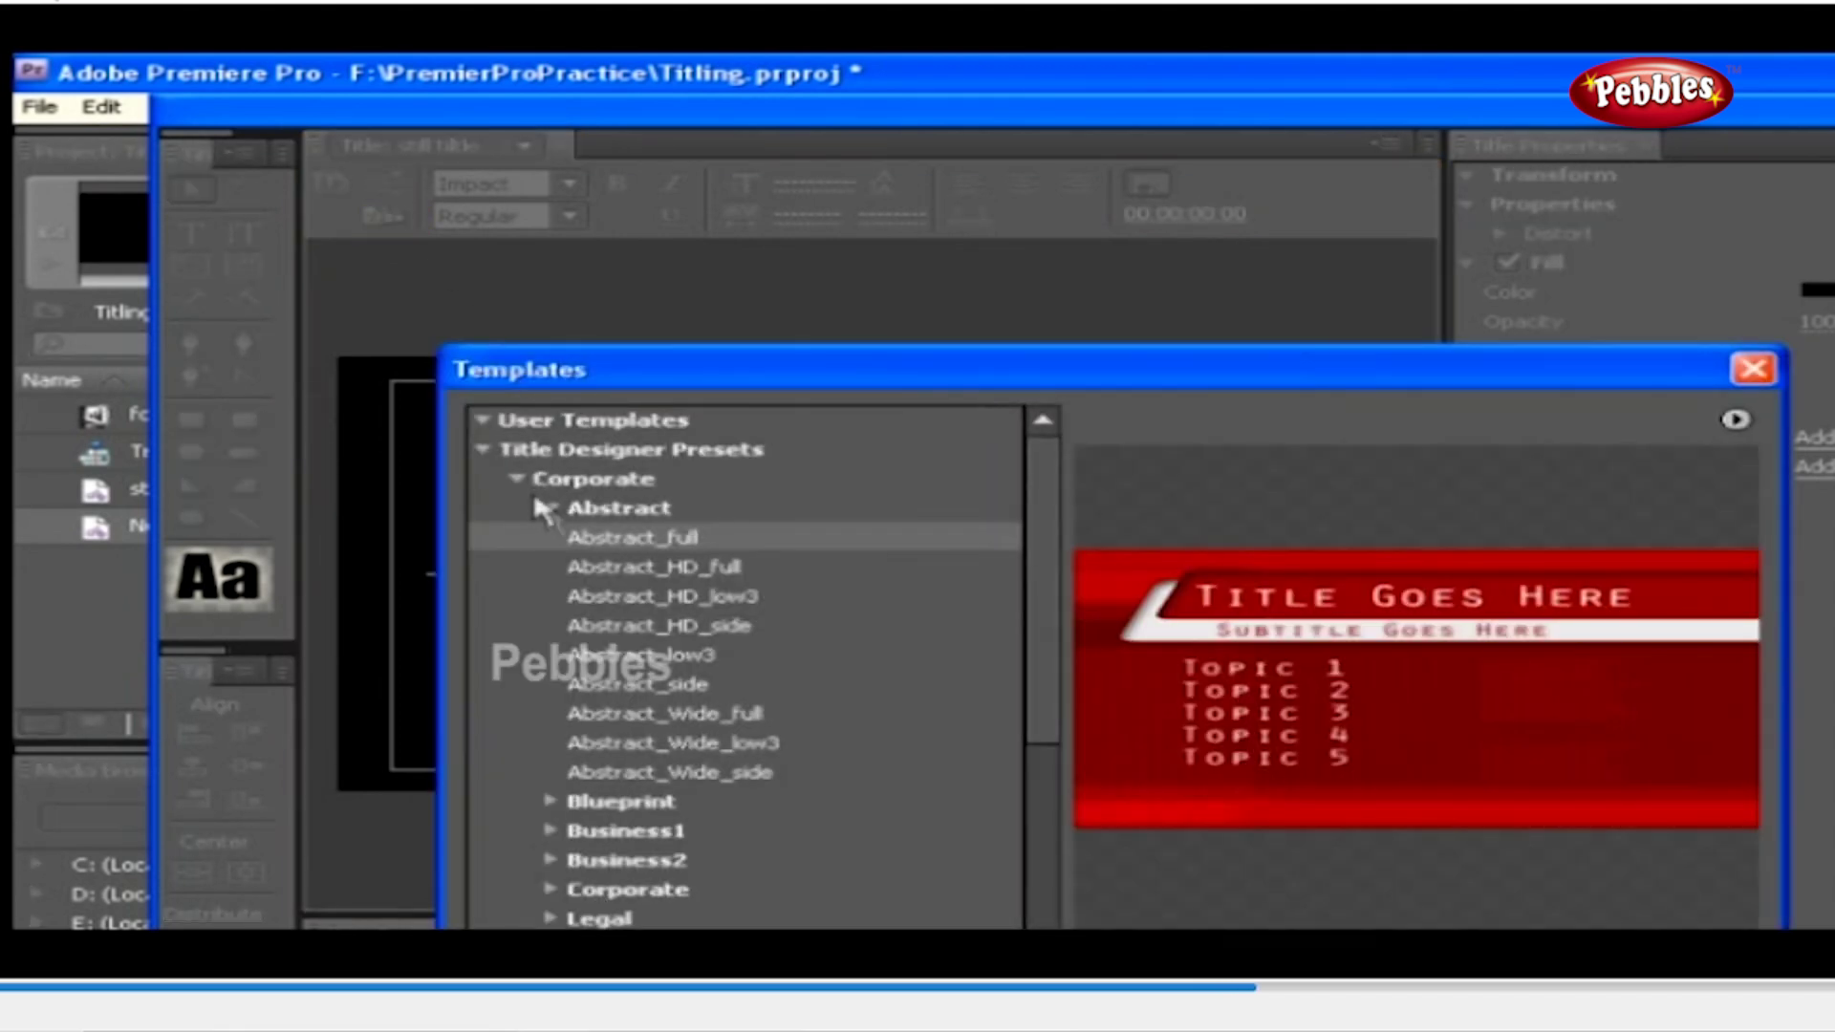
pyautogui.click(552, 505)
pyautogui.click(516, 476)
pyautogui.click(484, 450)
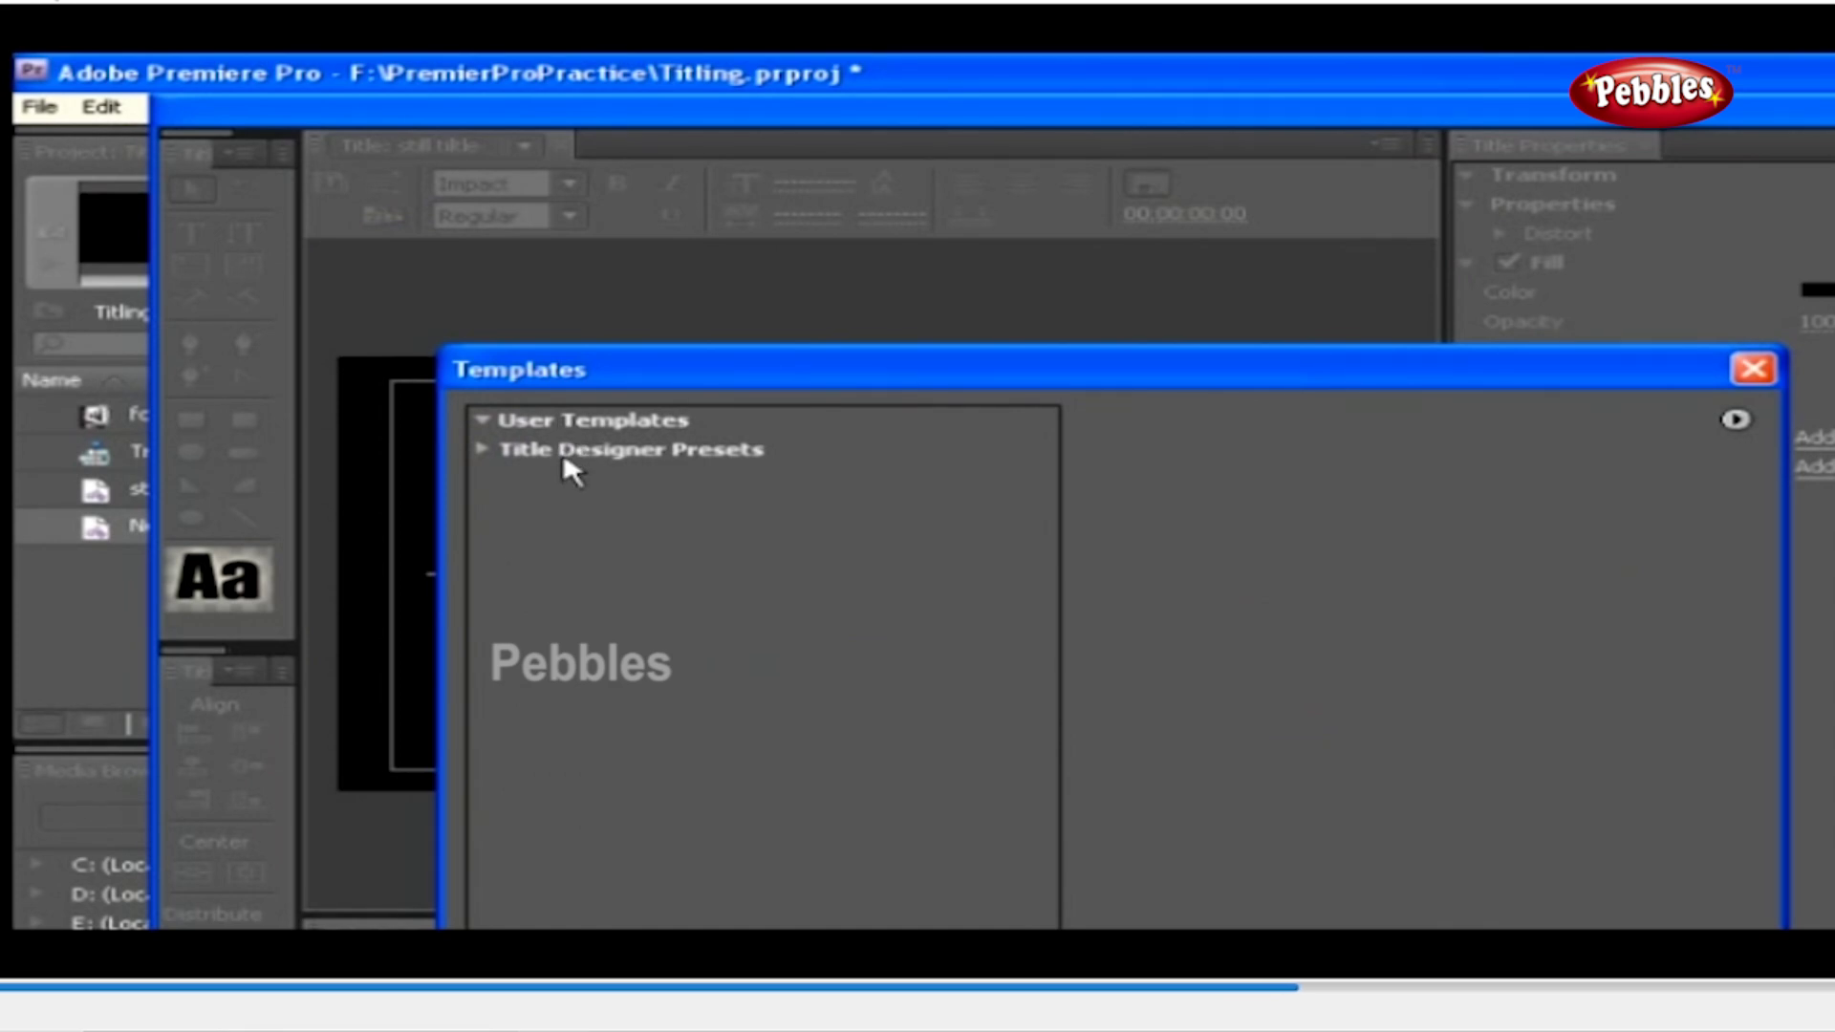
pyautogui.click(483, 449)
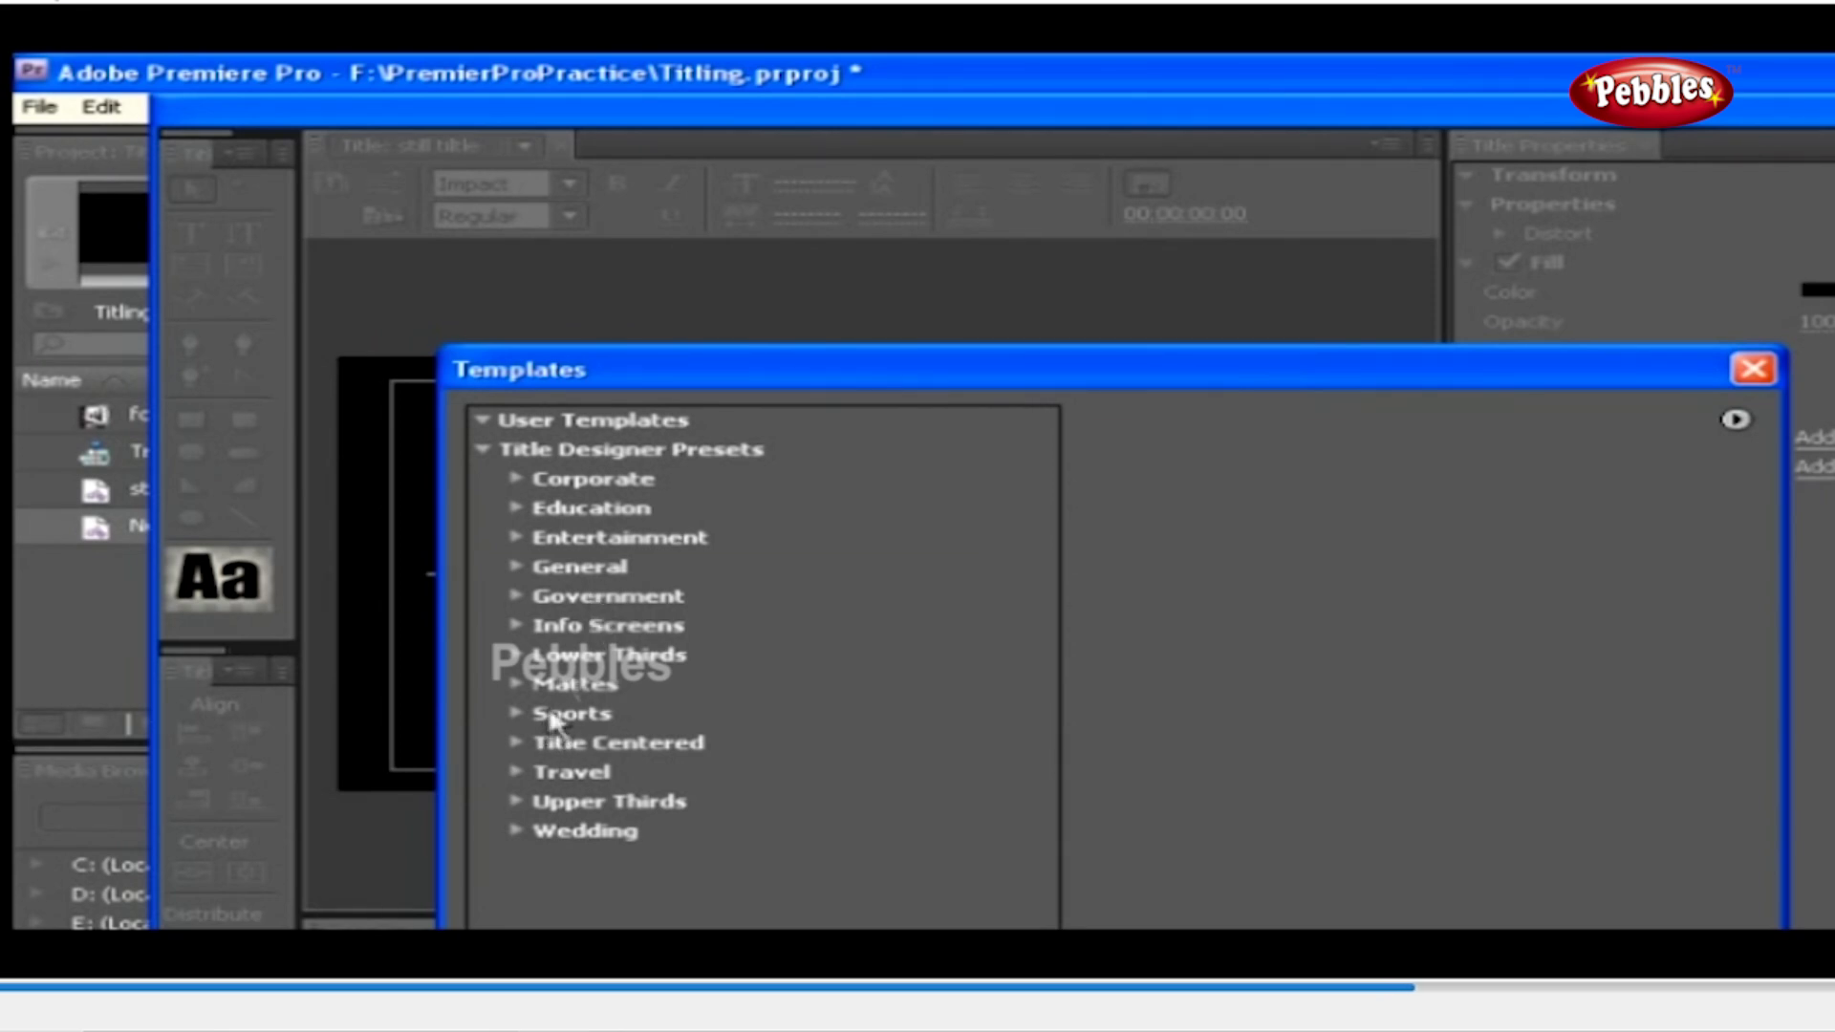
pyautogui.click(517, 537)
pyautogui.click(550, 567)
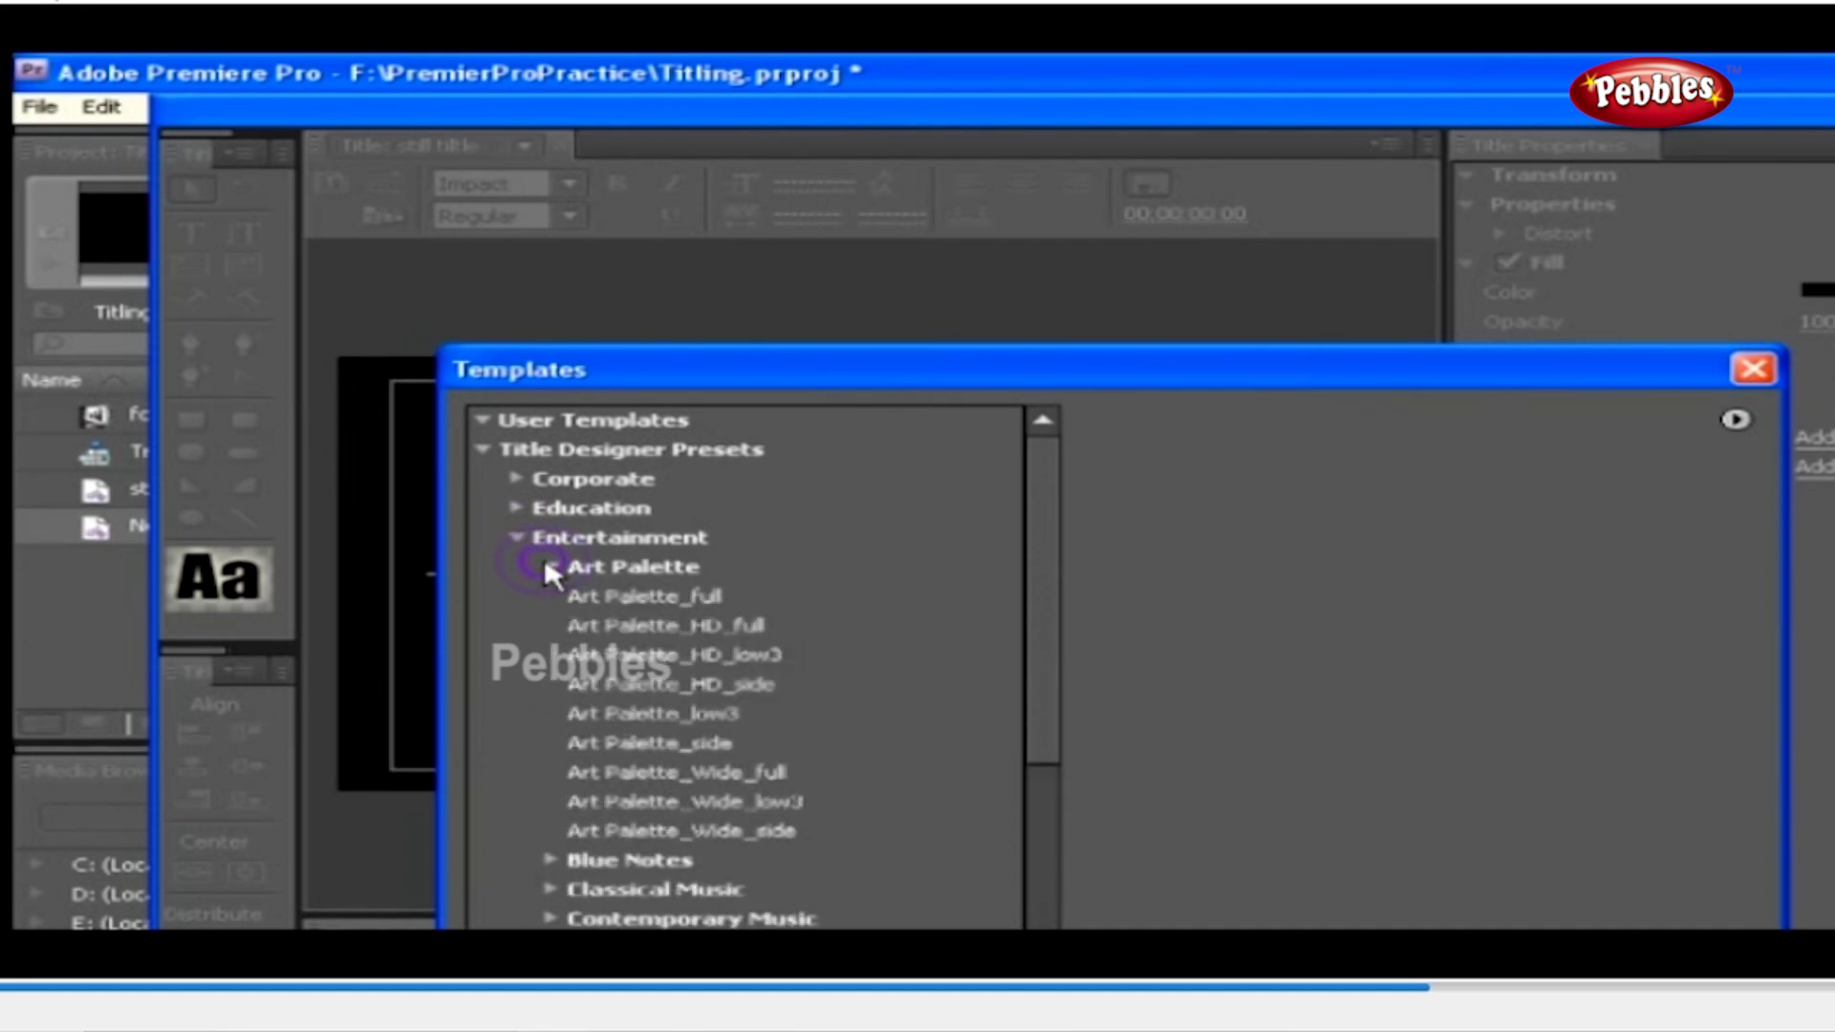
pyautogui.click(631, 715)
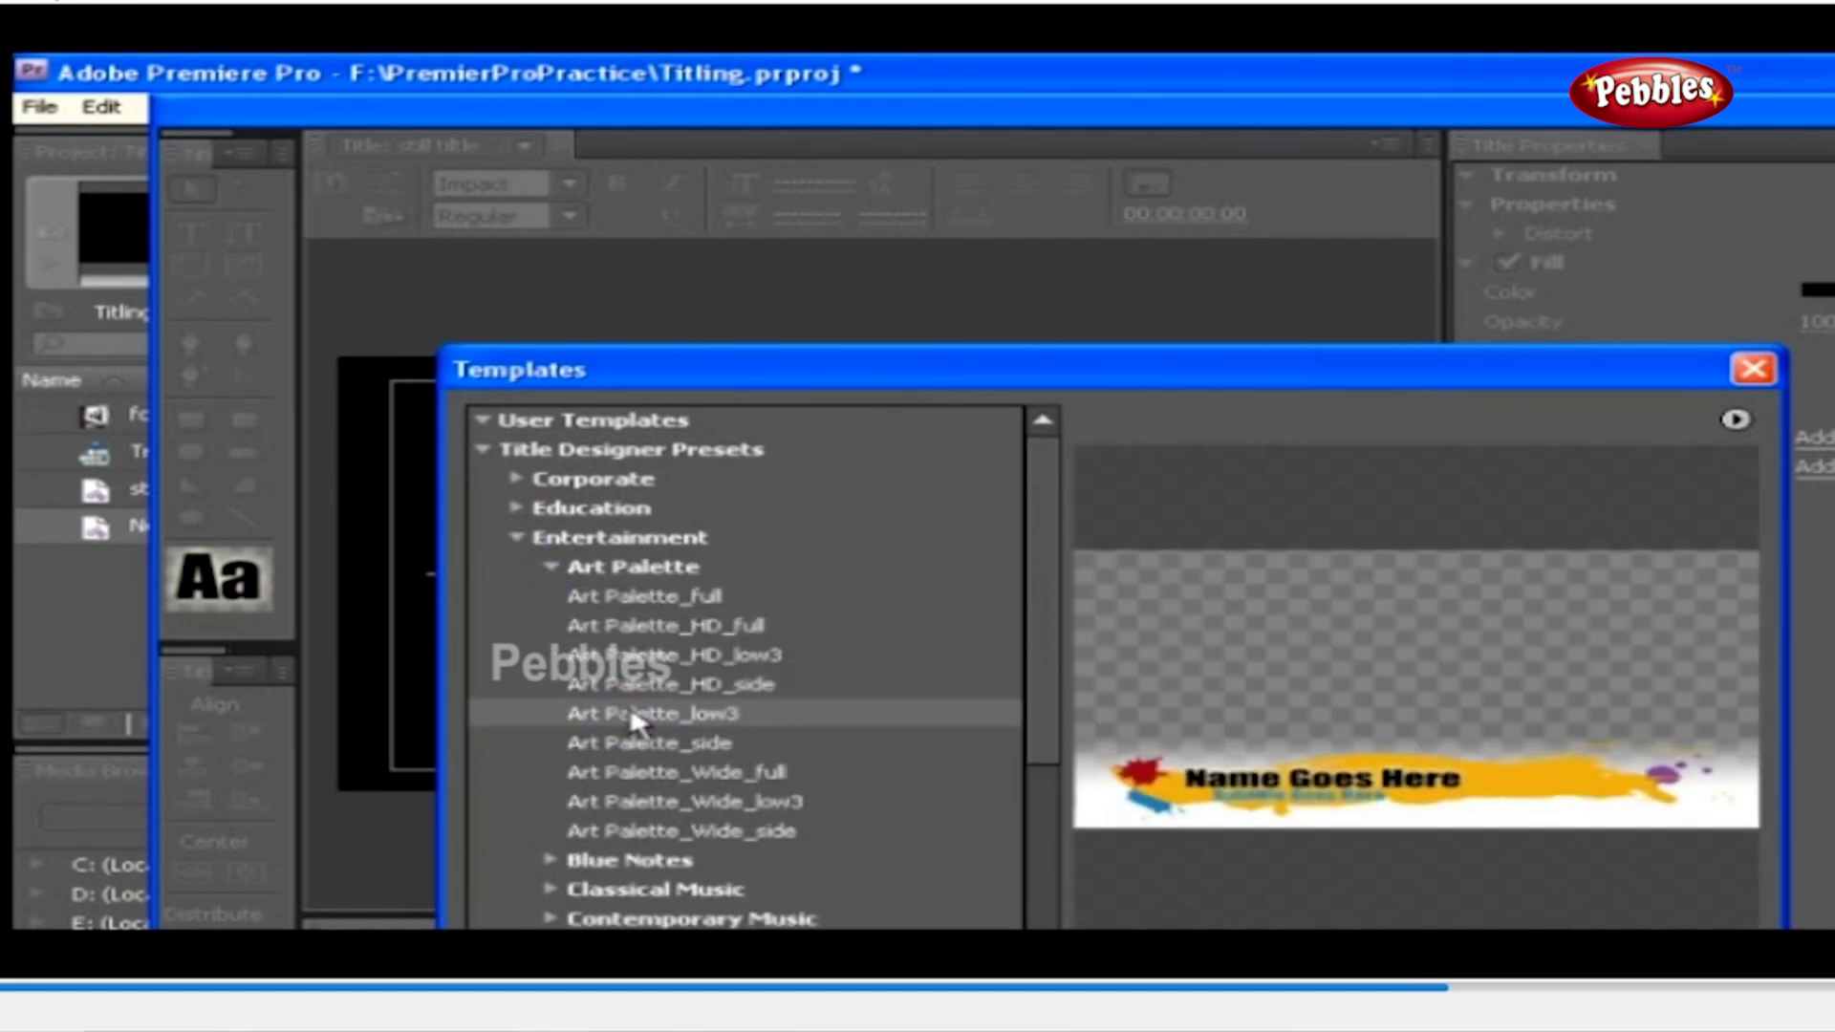
pyautogui.press('Return')
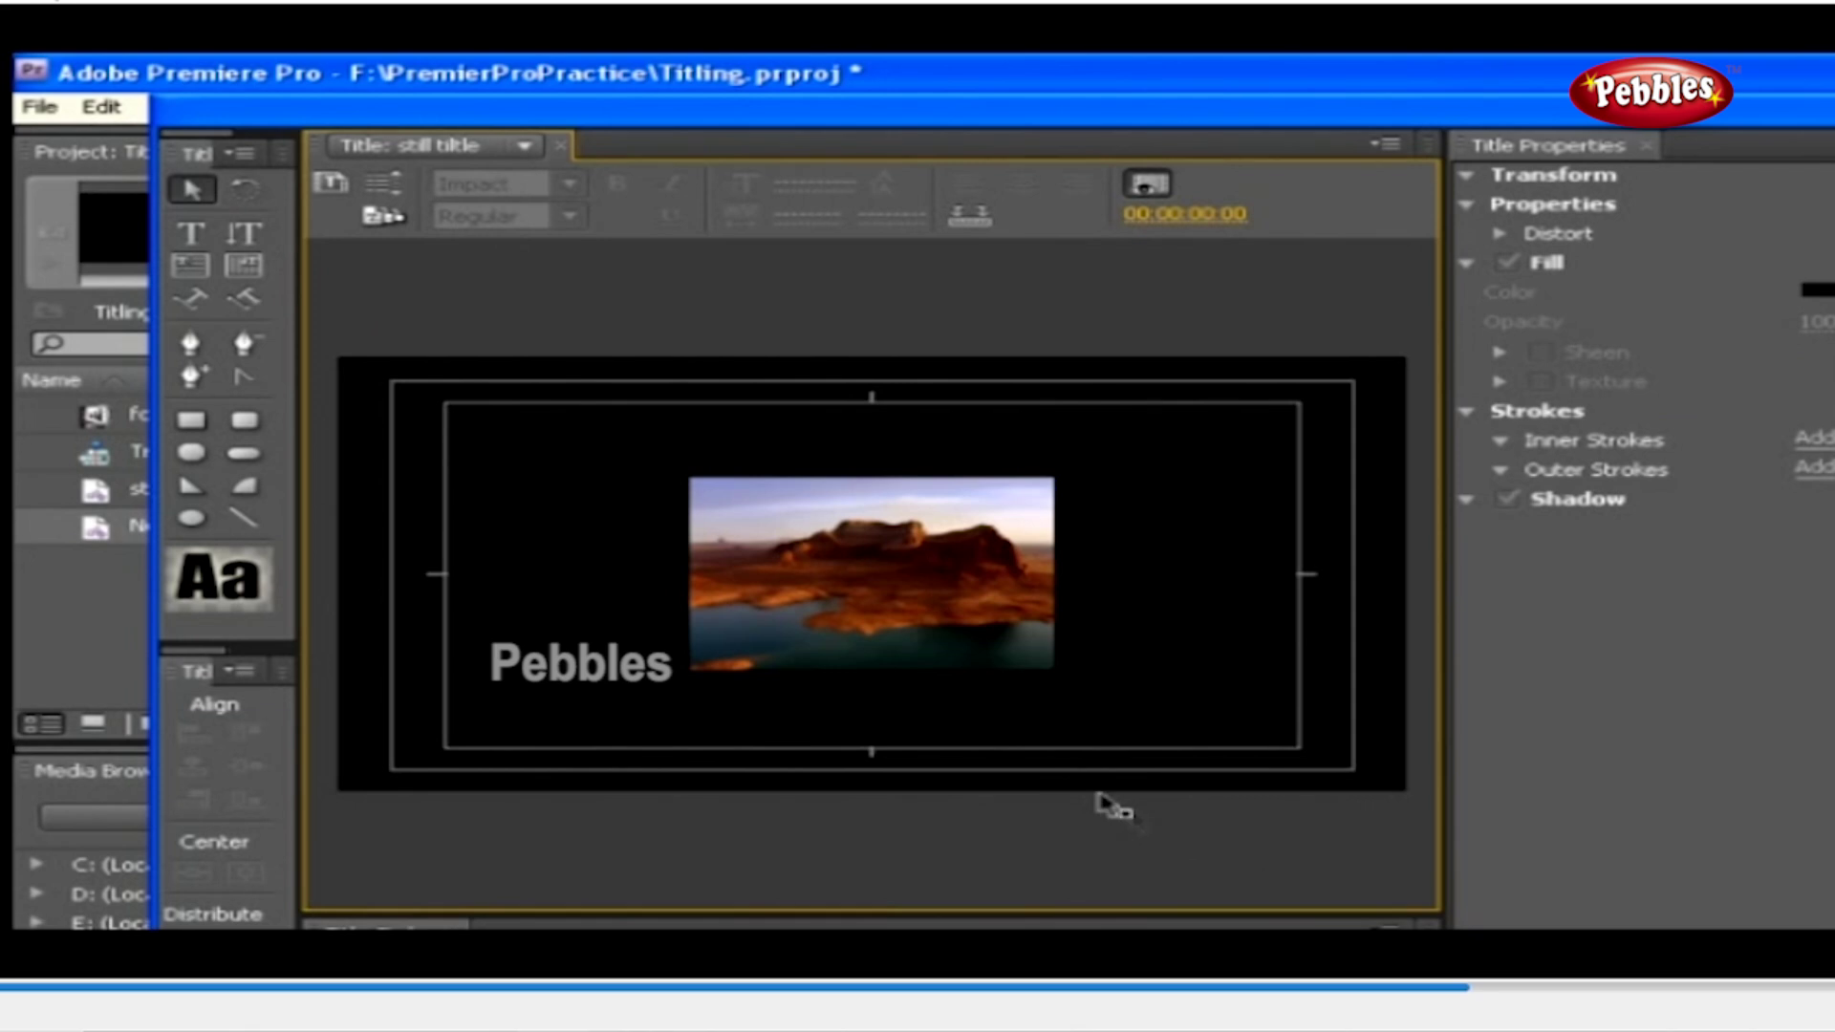
pyautogui.click(916, 736)
pyautogui.click(1051, 748)
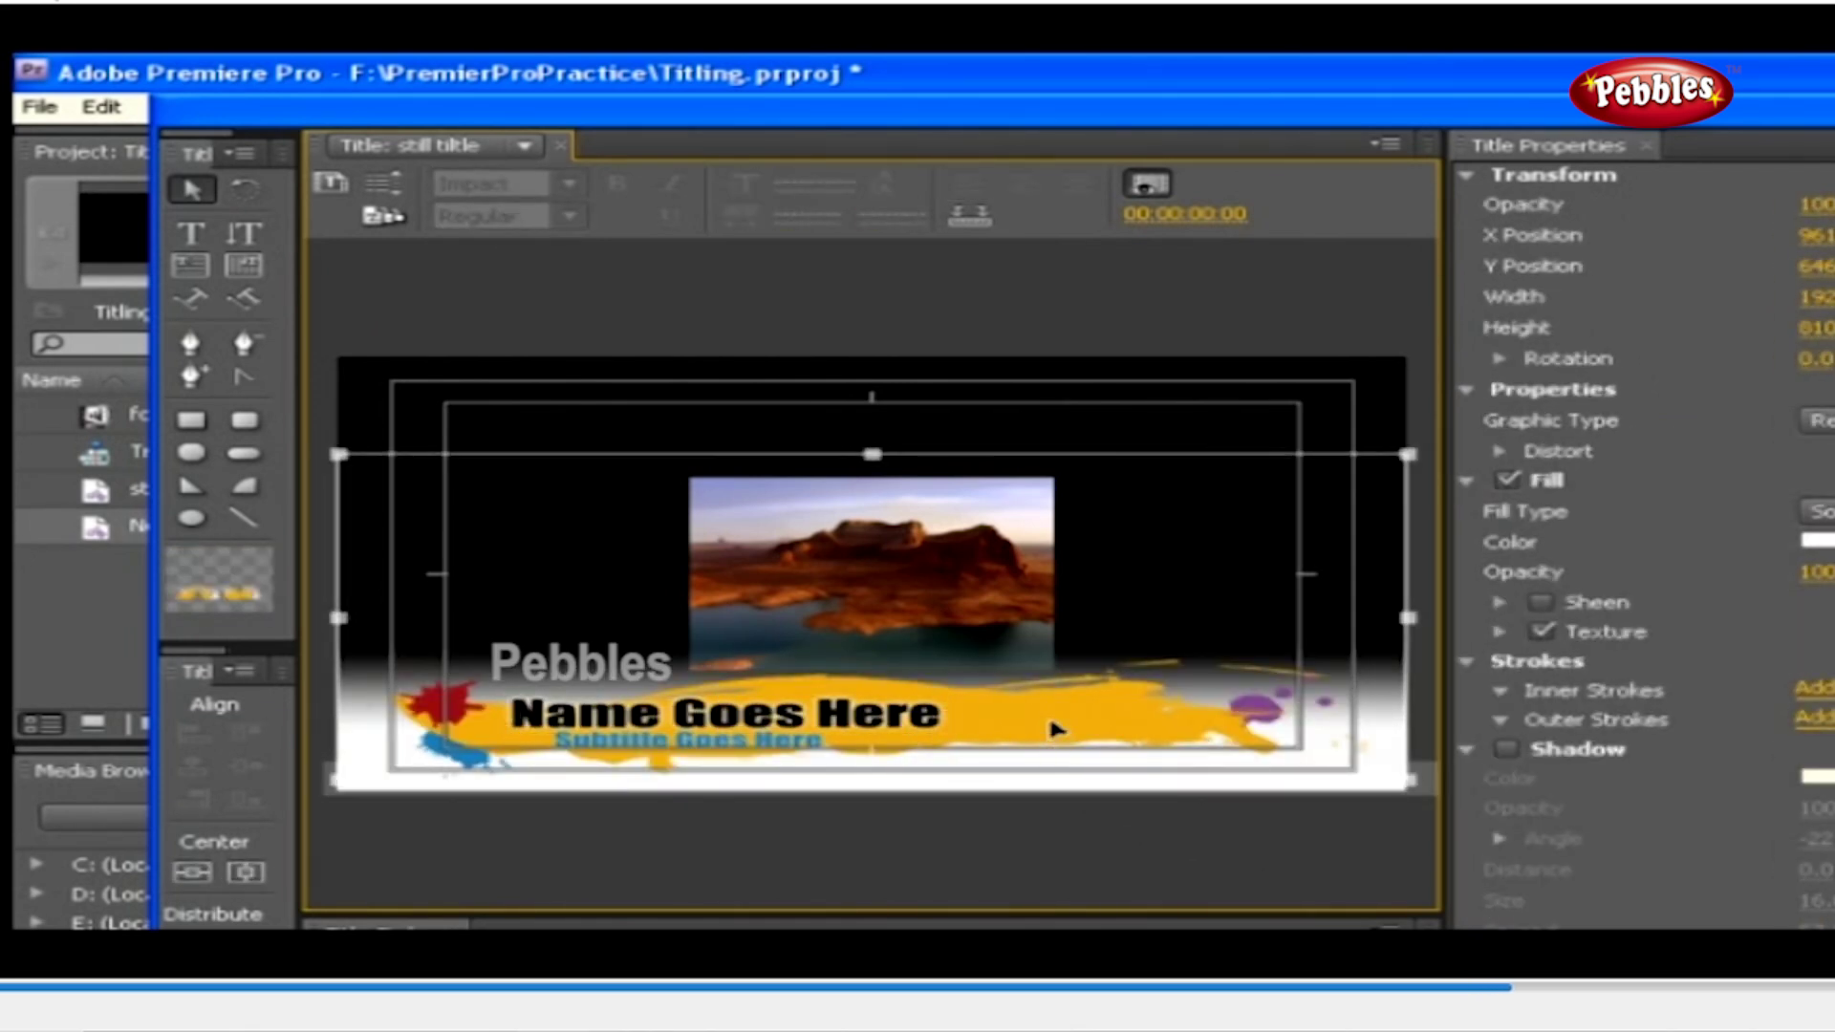
# Replace the template's "Name Goes Here" text with "Mother nature" and deselect it
pyautogui.doubleClick(824, 724)
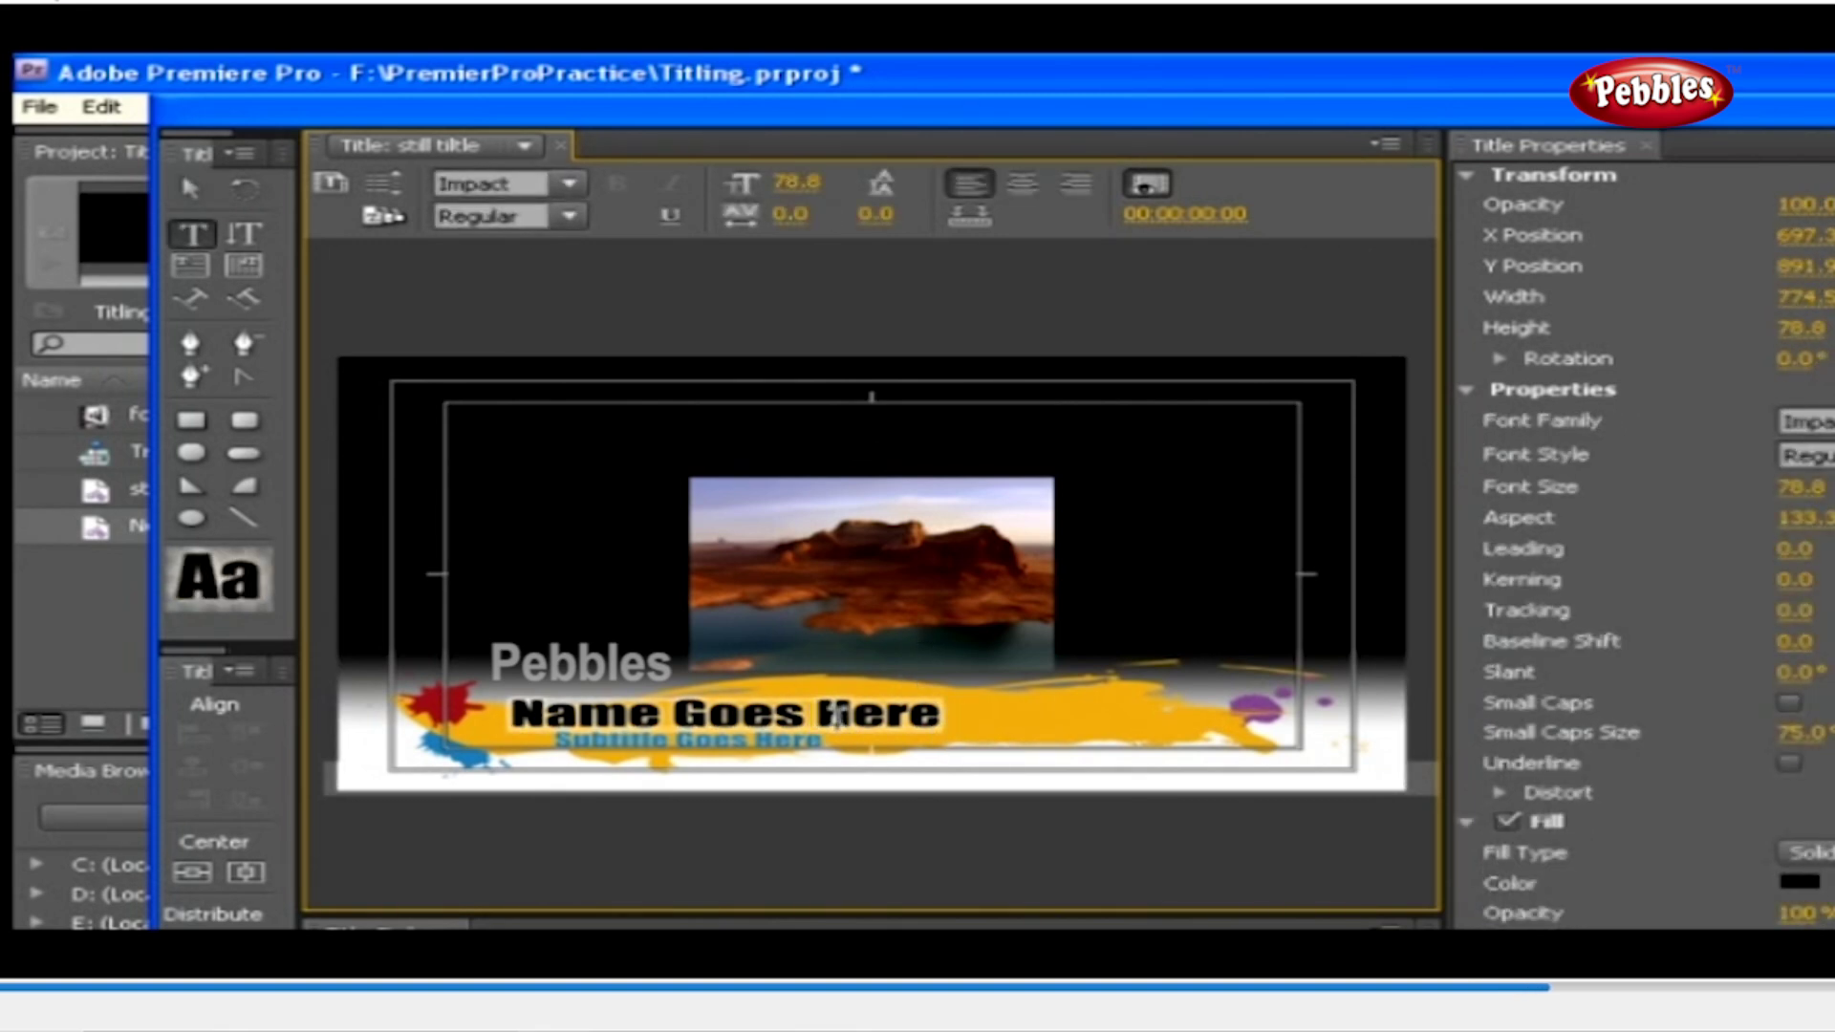
pyautogui.hotkey('ctrl', 'a')
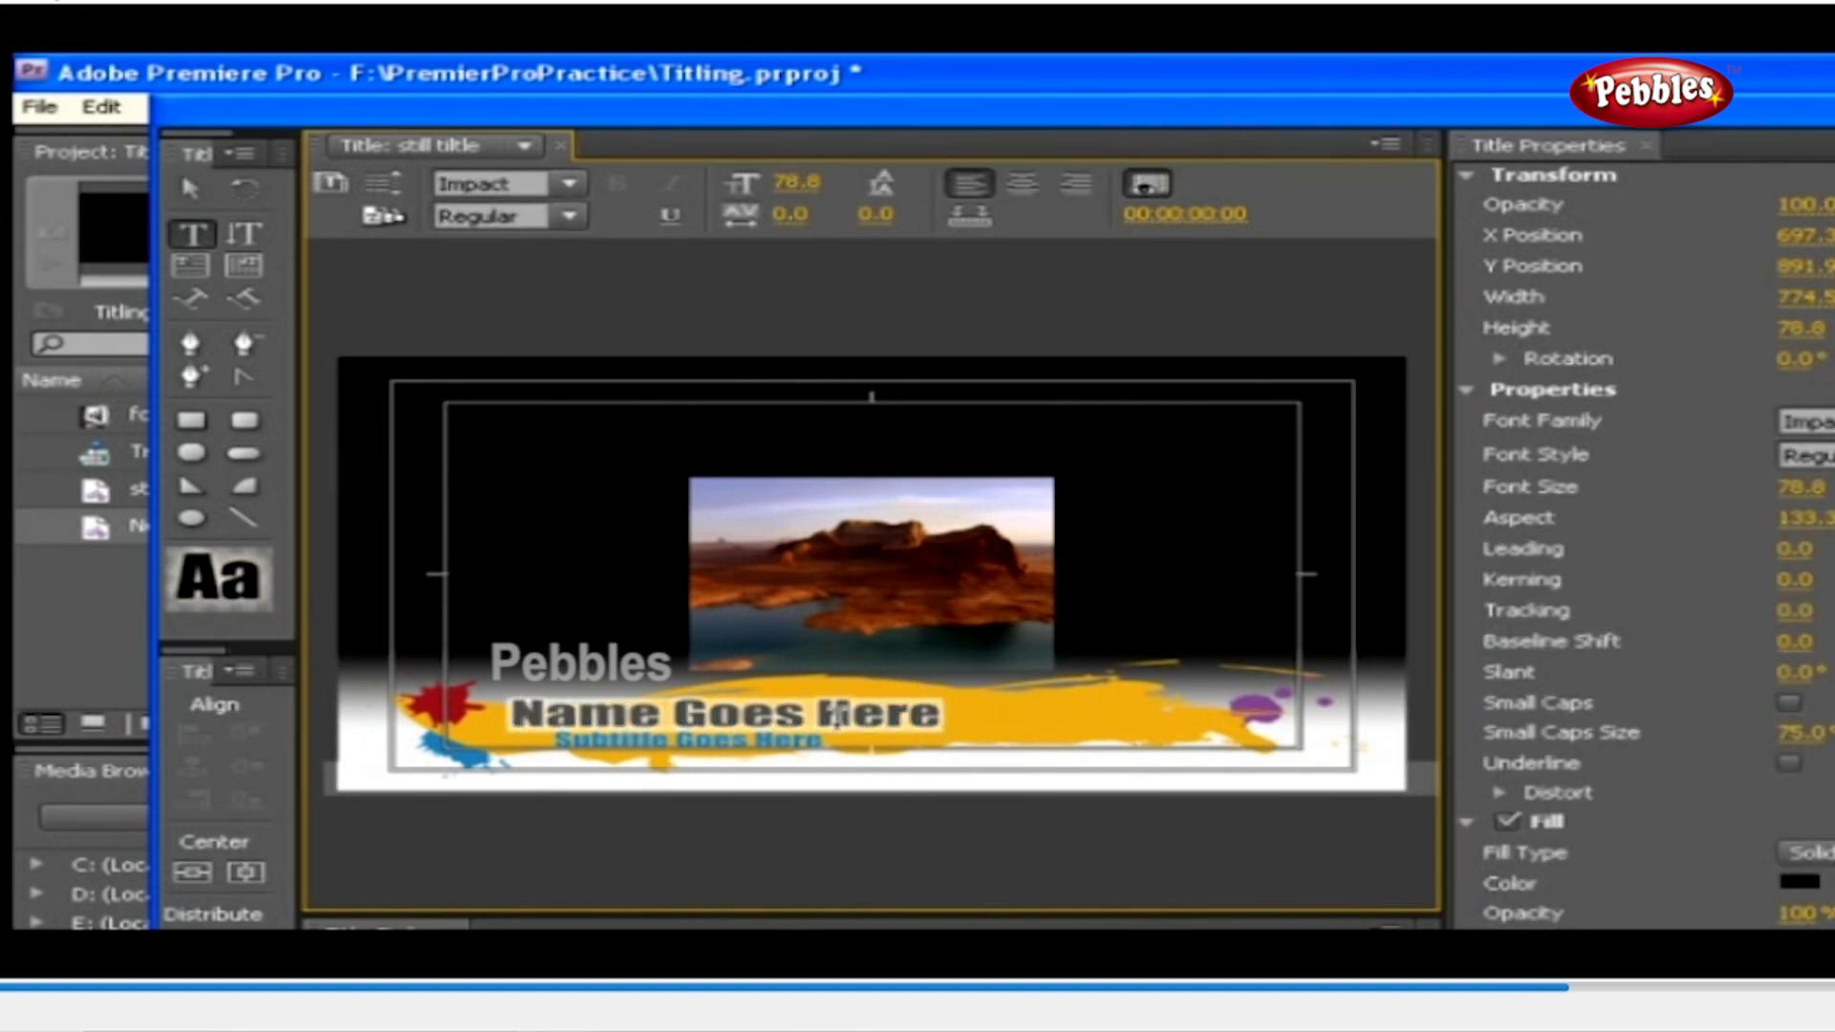
pyautogui.press('BackSpace')
pyautogui.write('Mot')
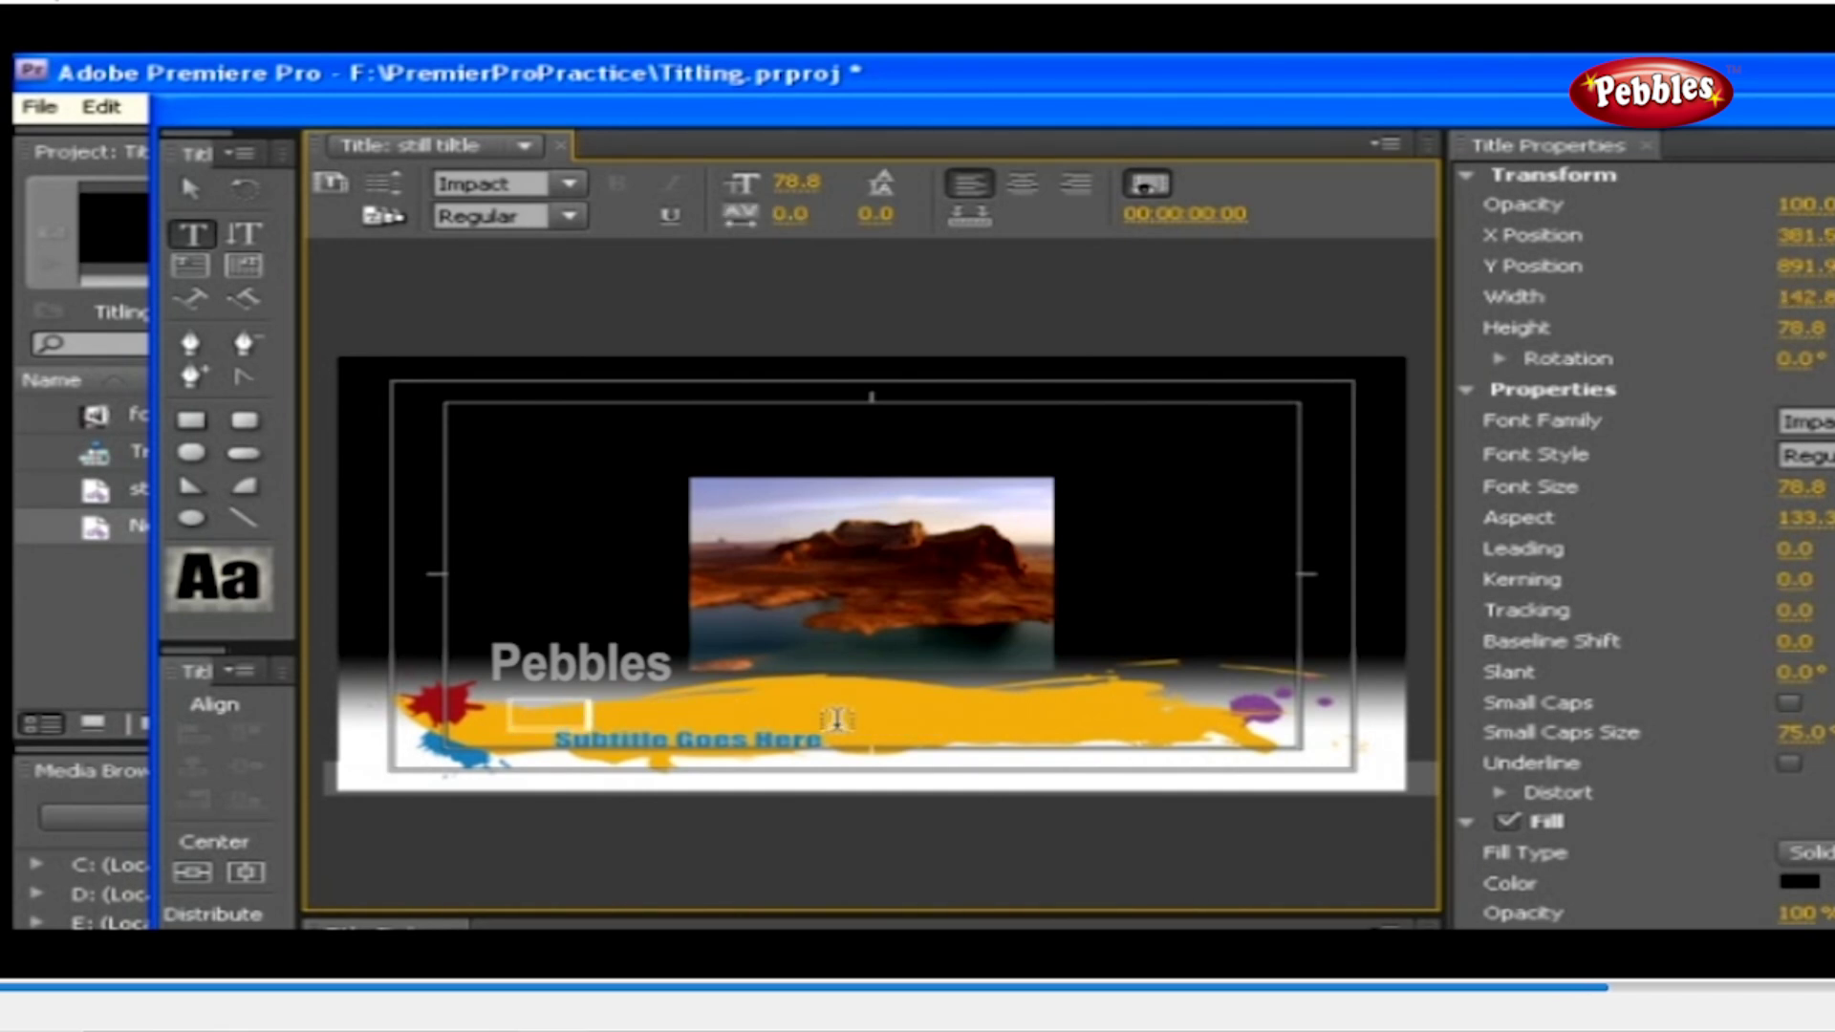
pyautogui.write('her nature')
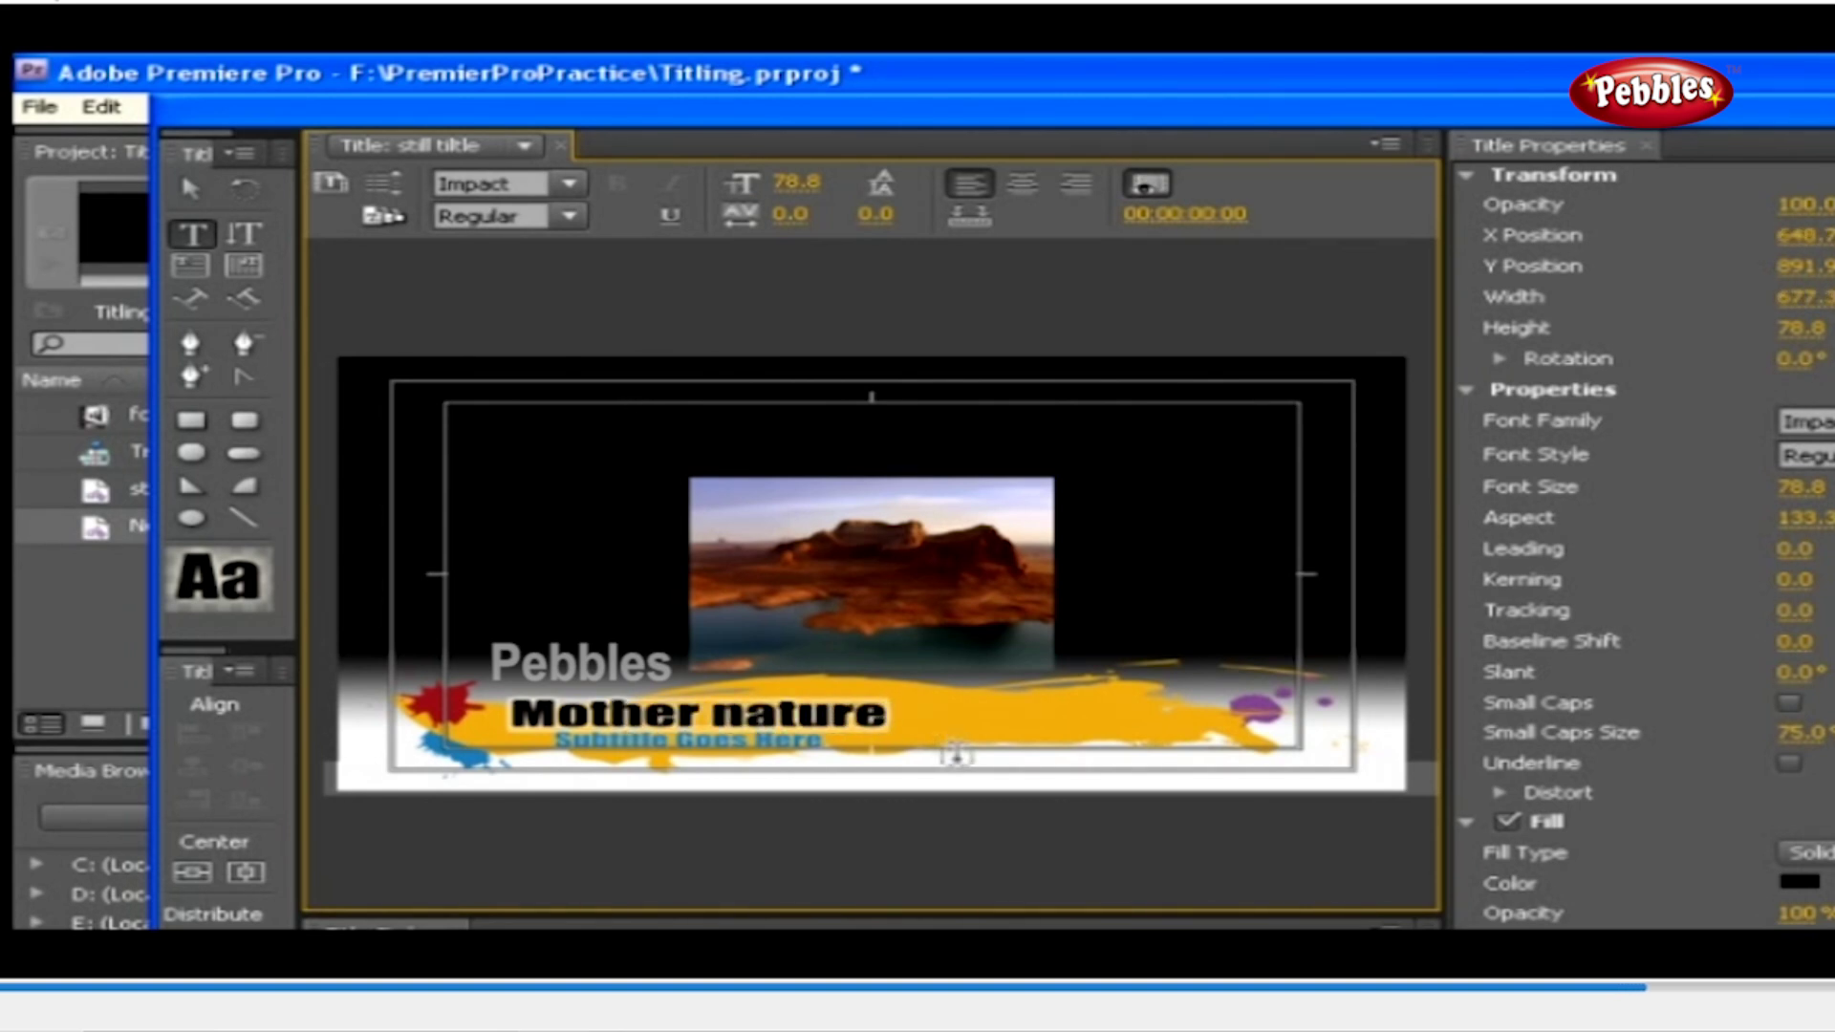
pyautogui.click(290, 287)
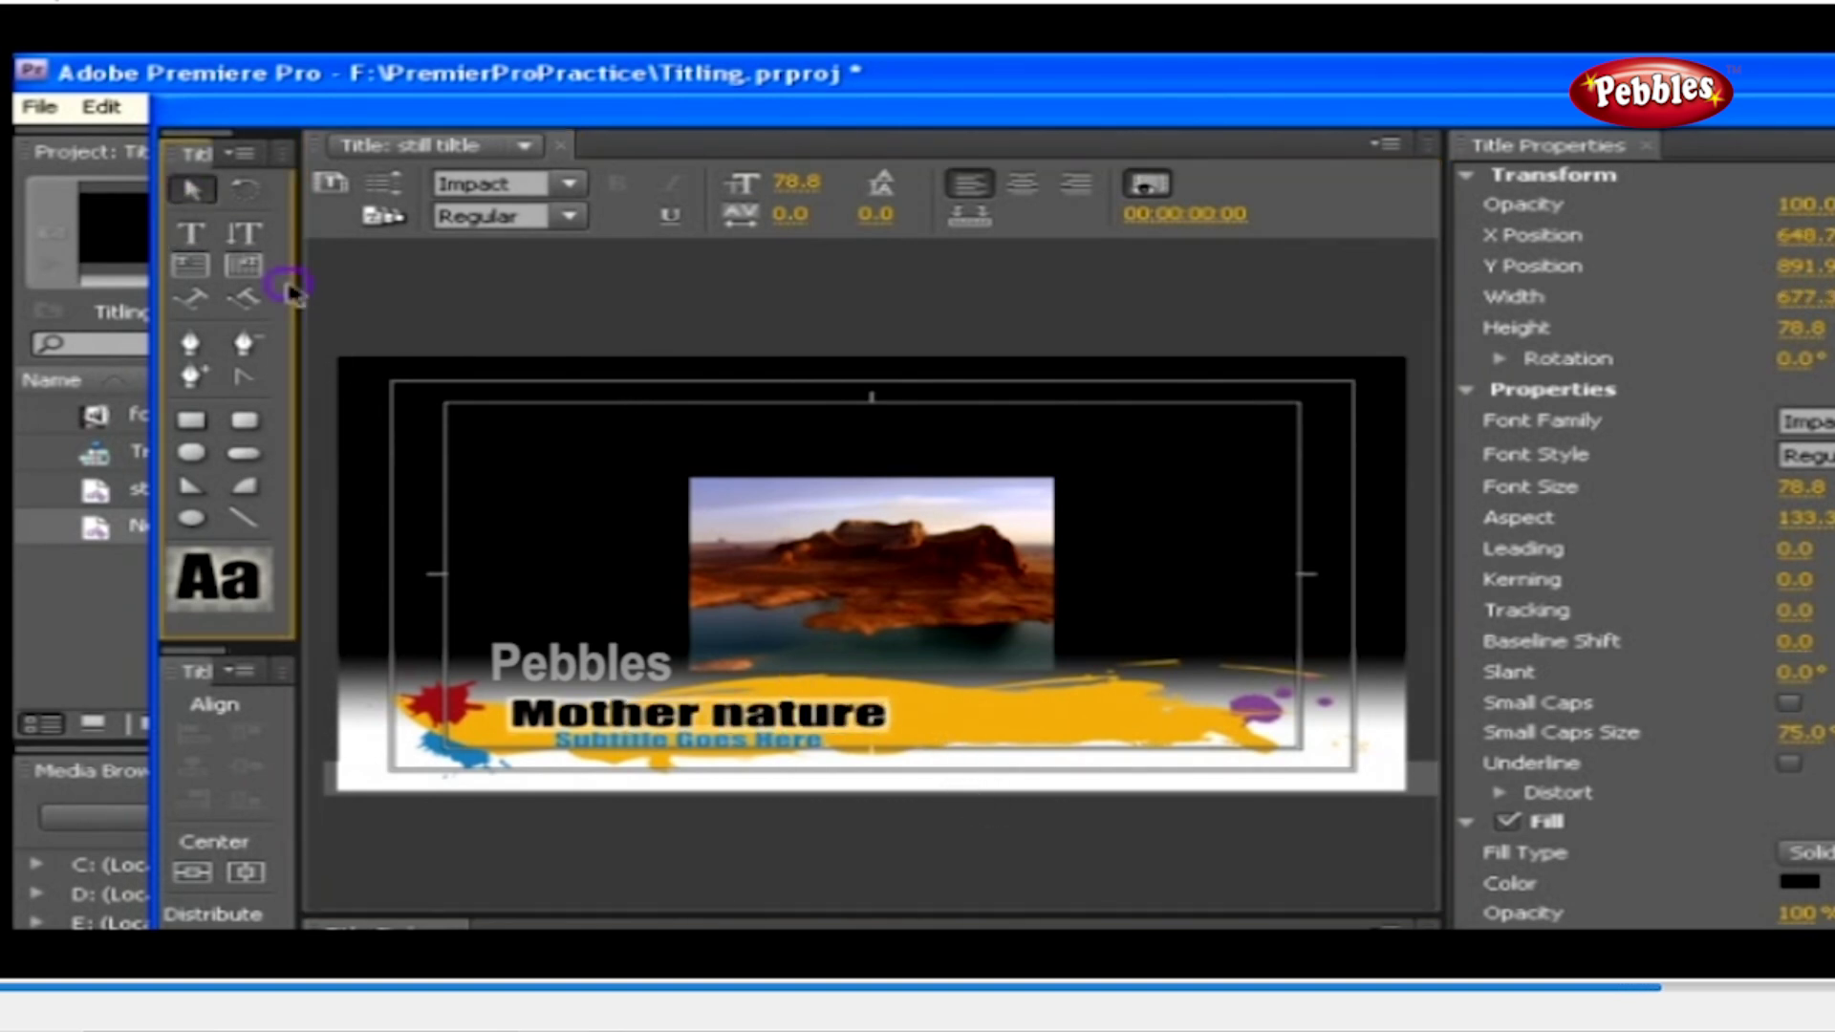
pyautogui.click(873, 837)
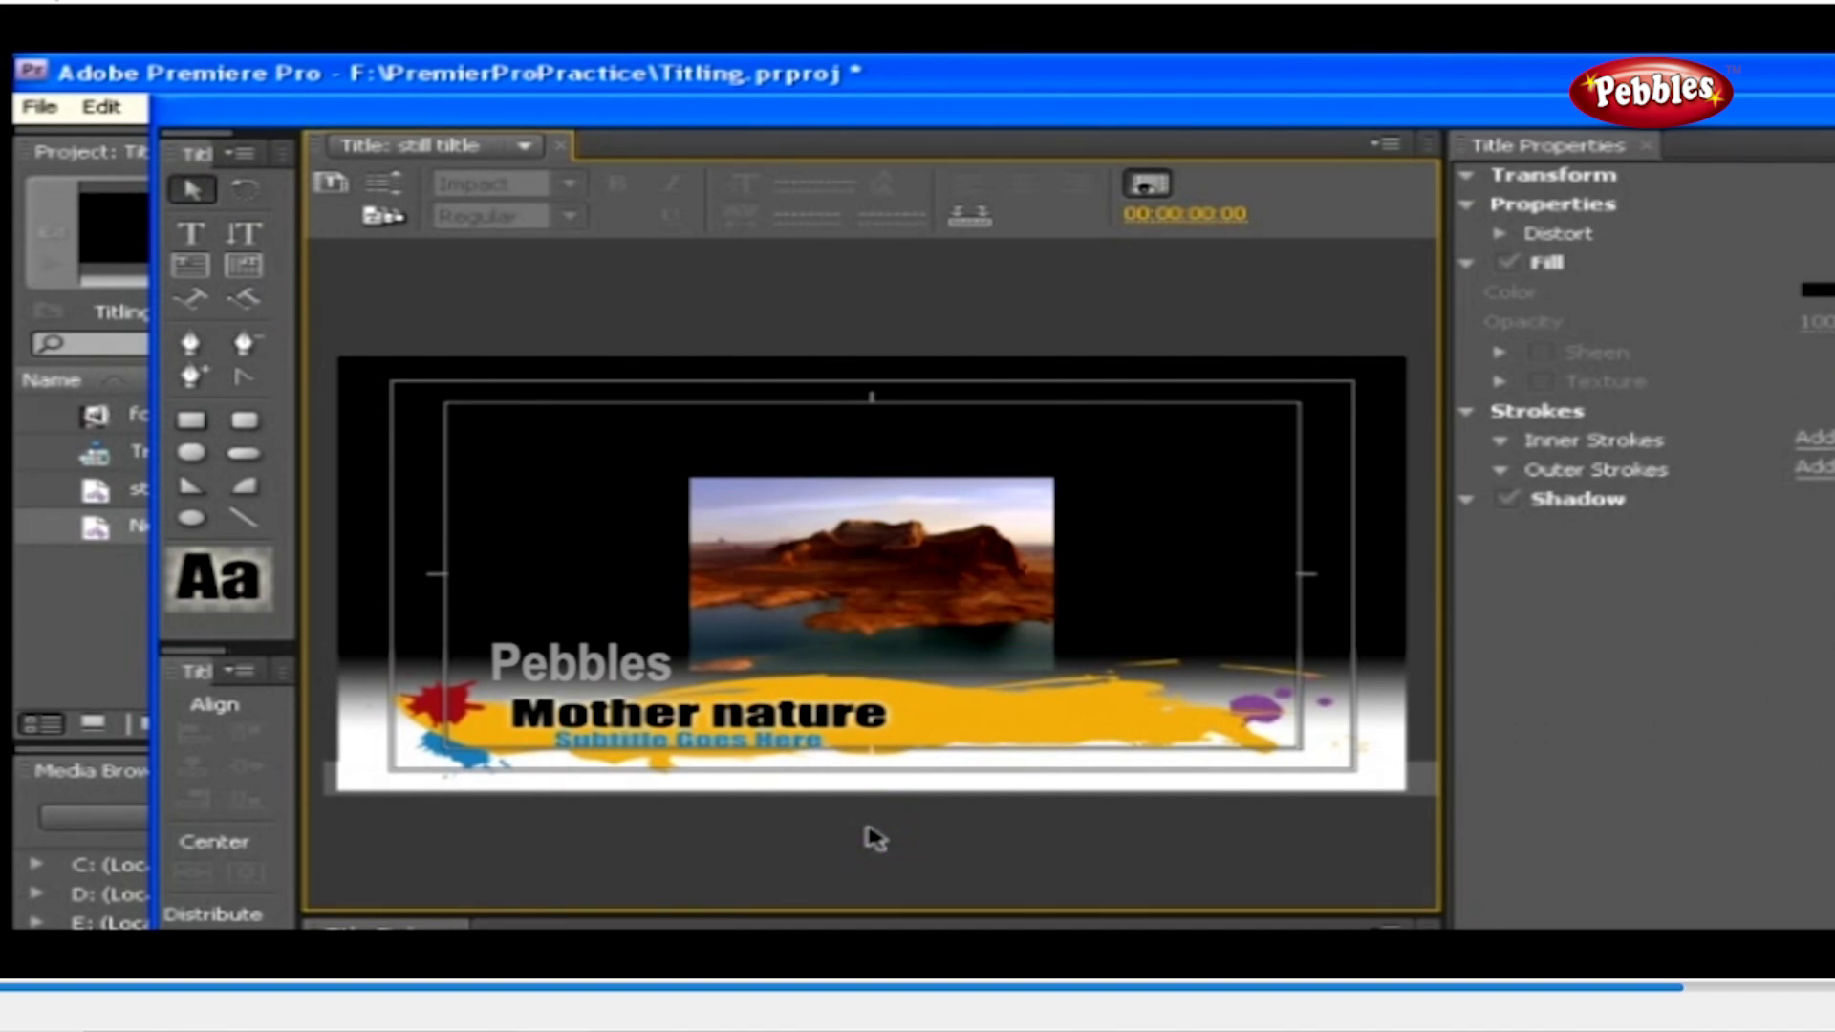
# Examine the title properties of the "Mother nature" text and of the template's background graphic
pyautogui.click(860, 756)
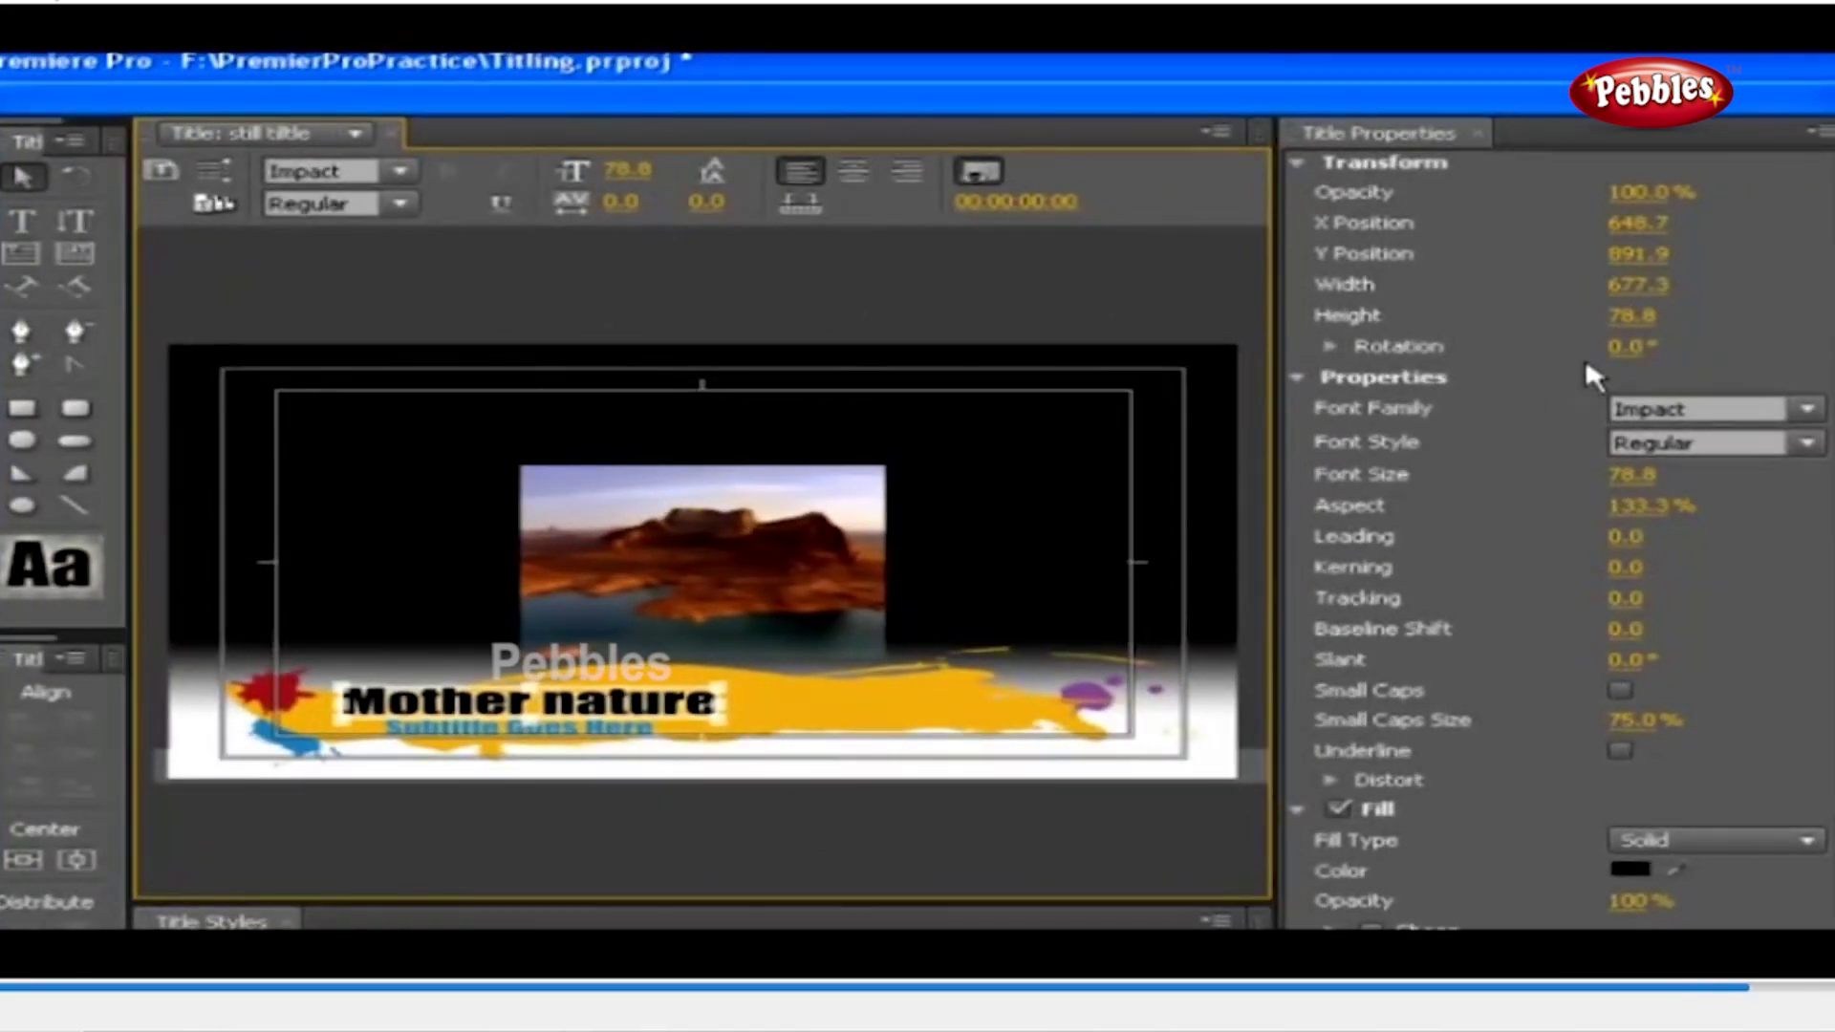
pyautogui.click(884, 843)
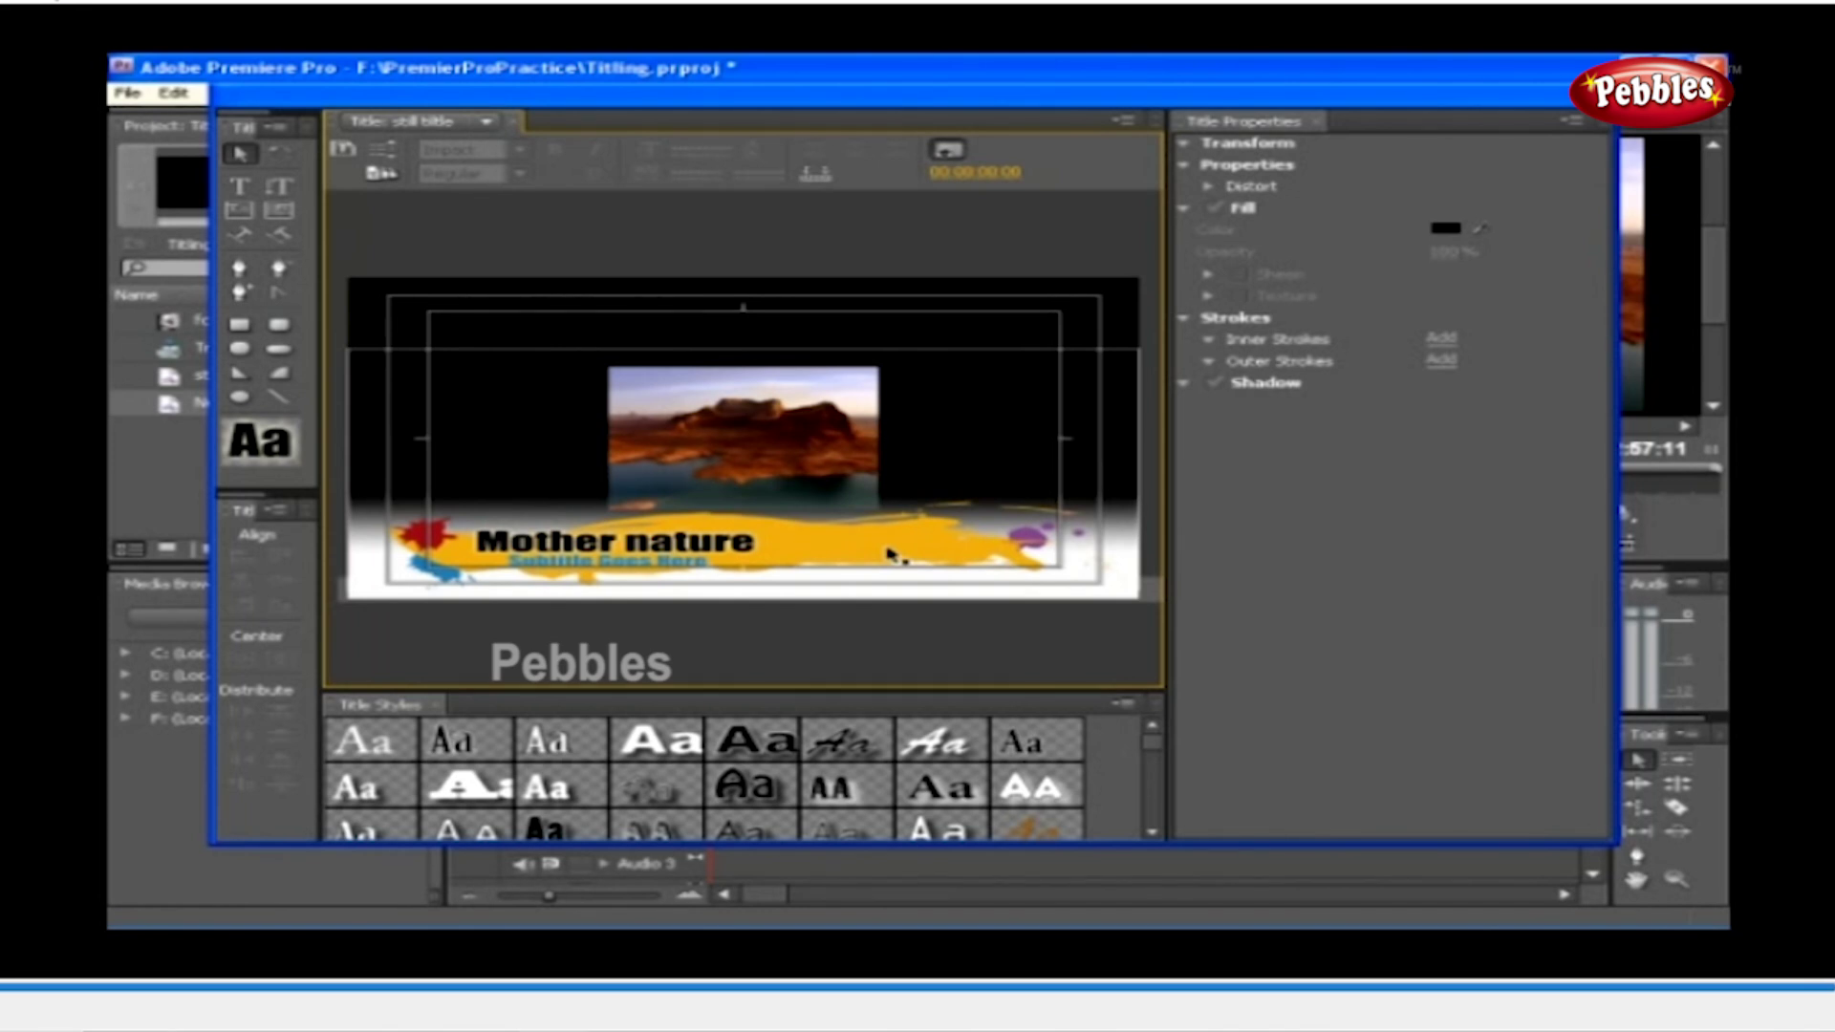
pyautogui.click(669, 545)
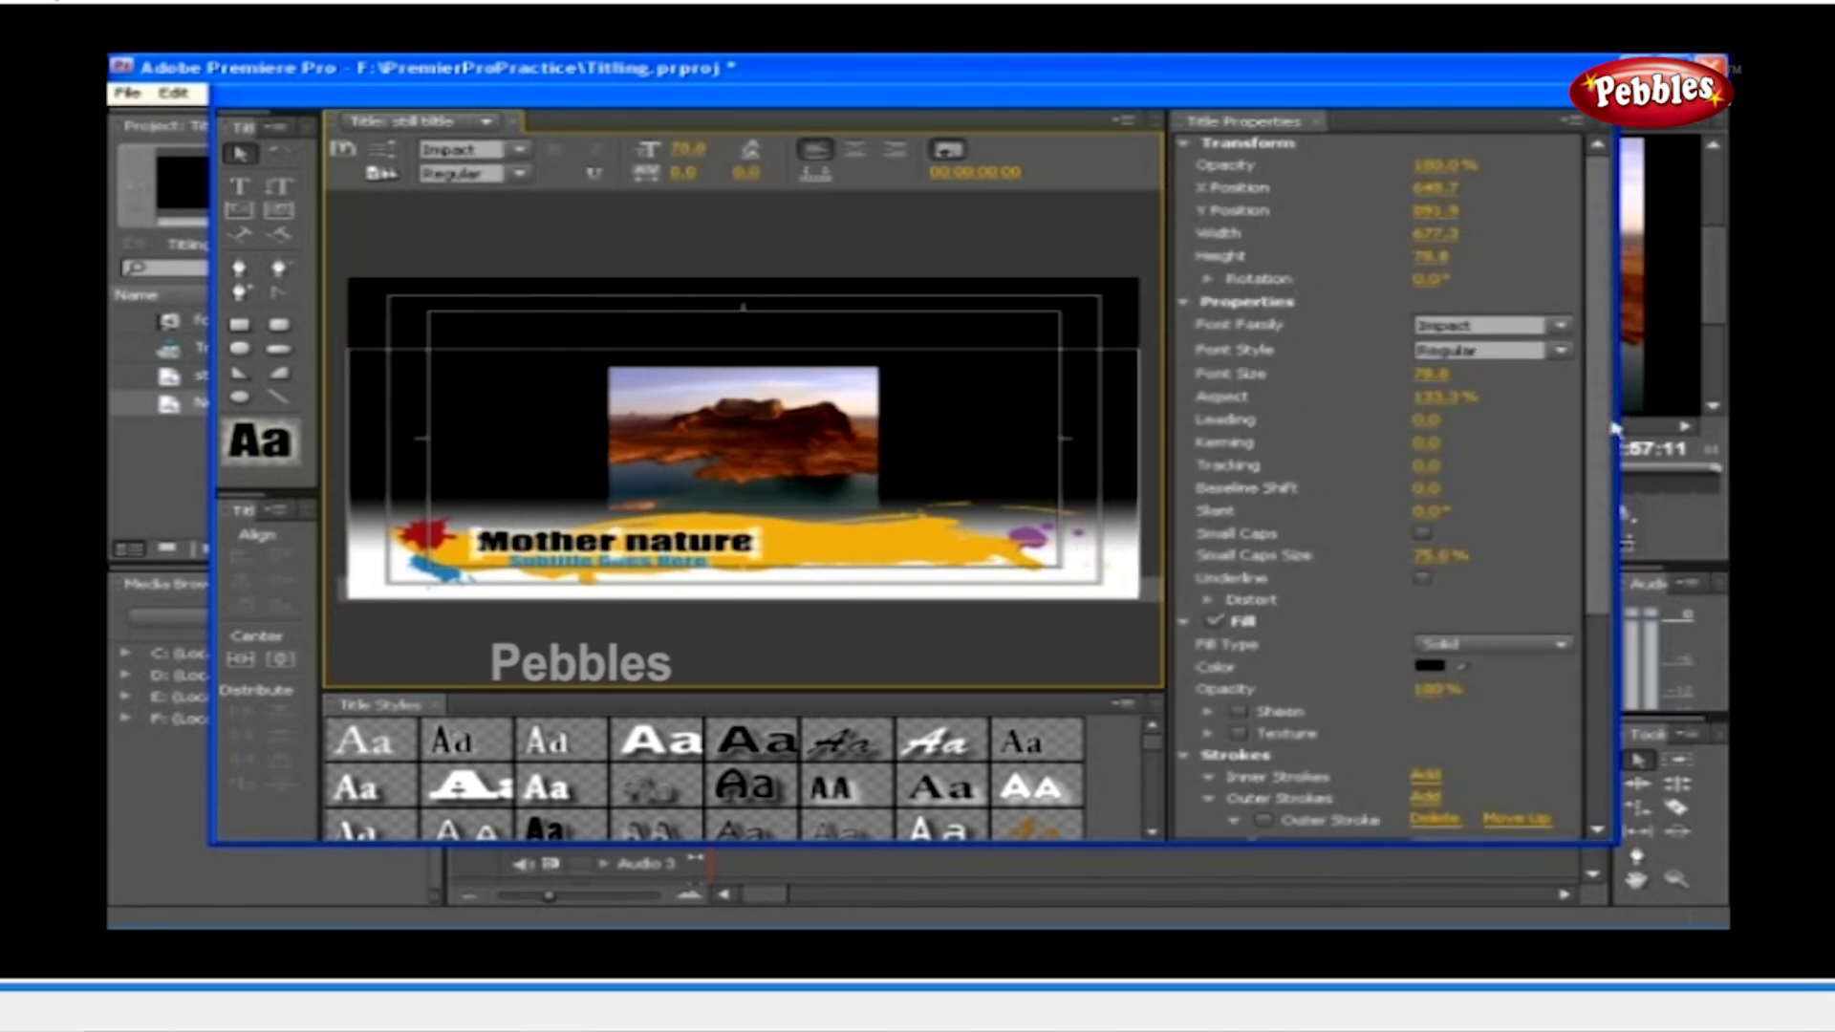
pyautogui.click(877, 557)
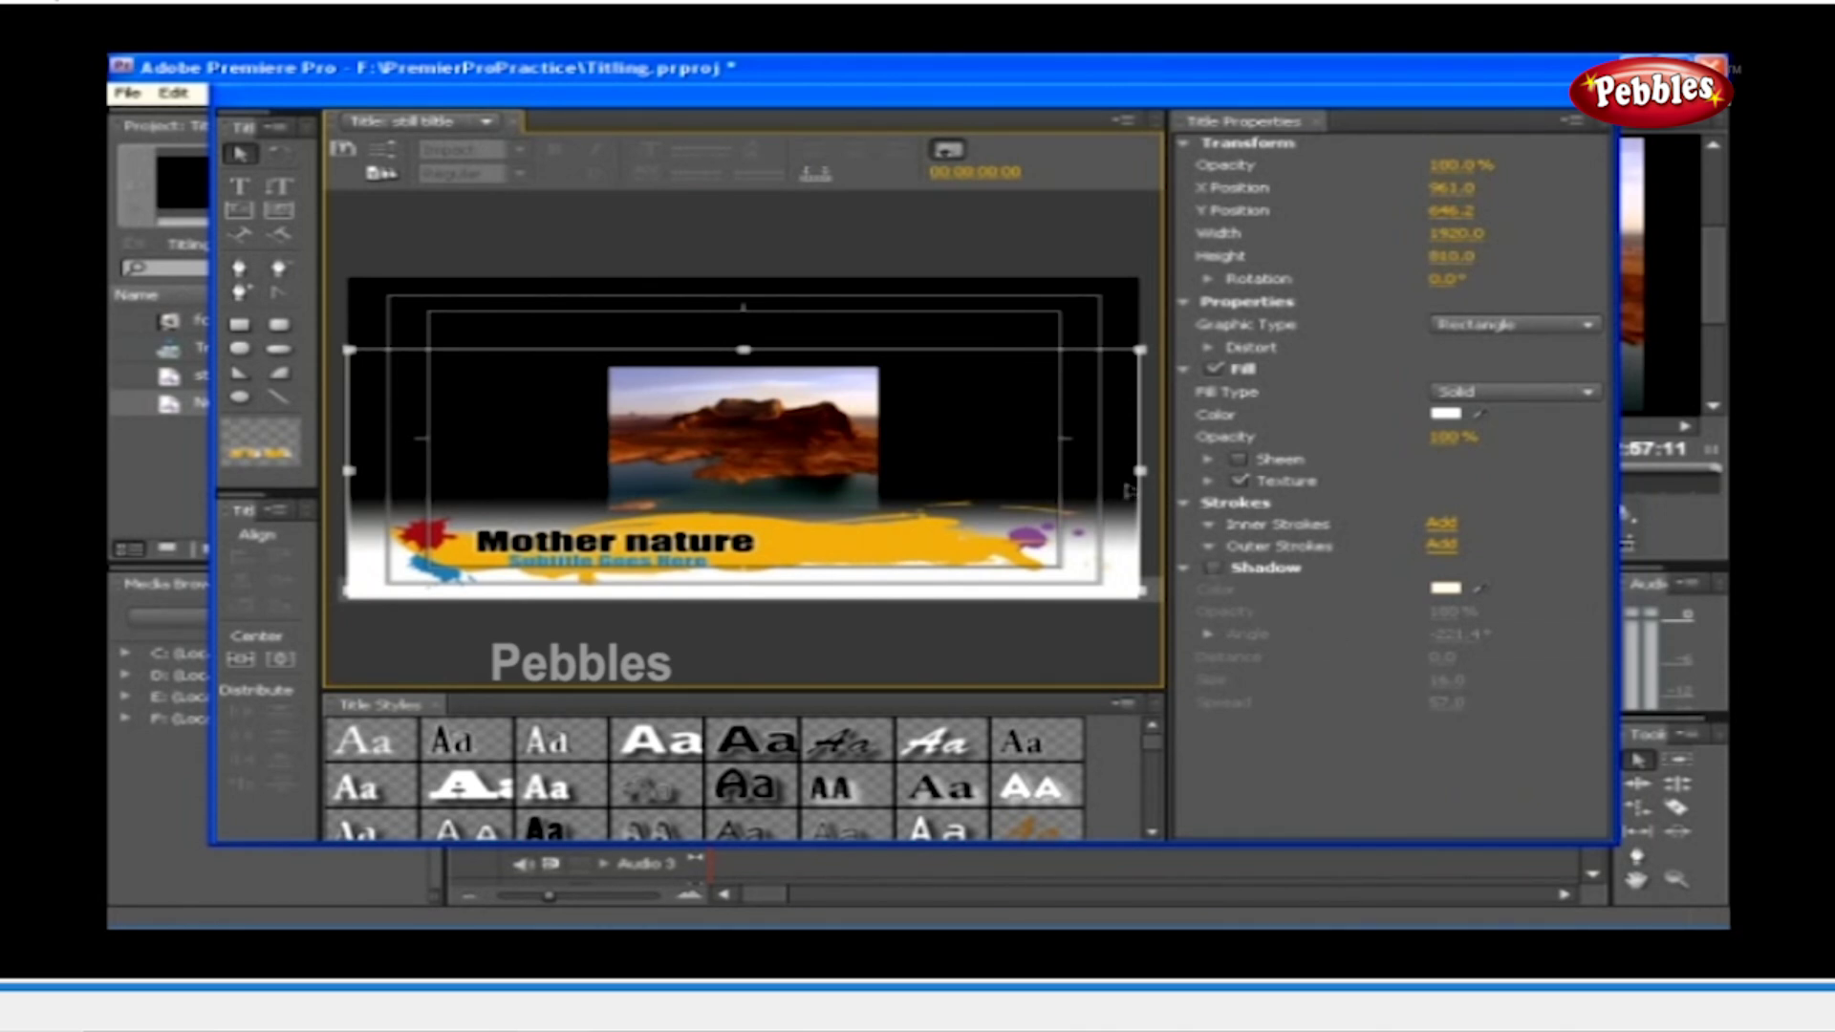
# Toggle the background video off and on, and scrub its timecode to 00:00:16:08
pyautogui.click(959, 158)
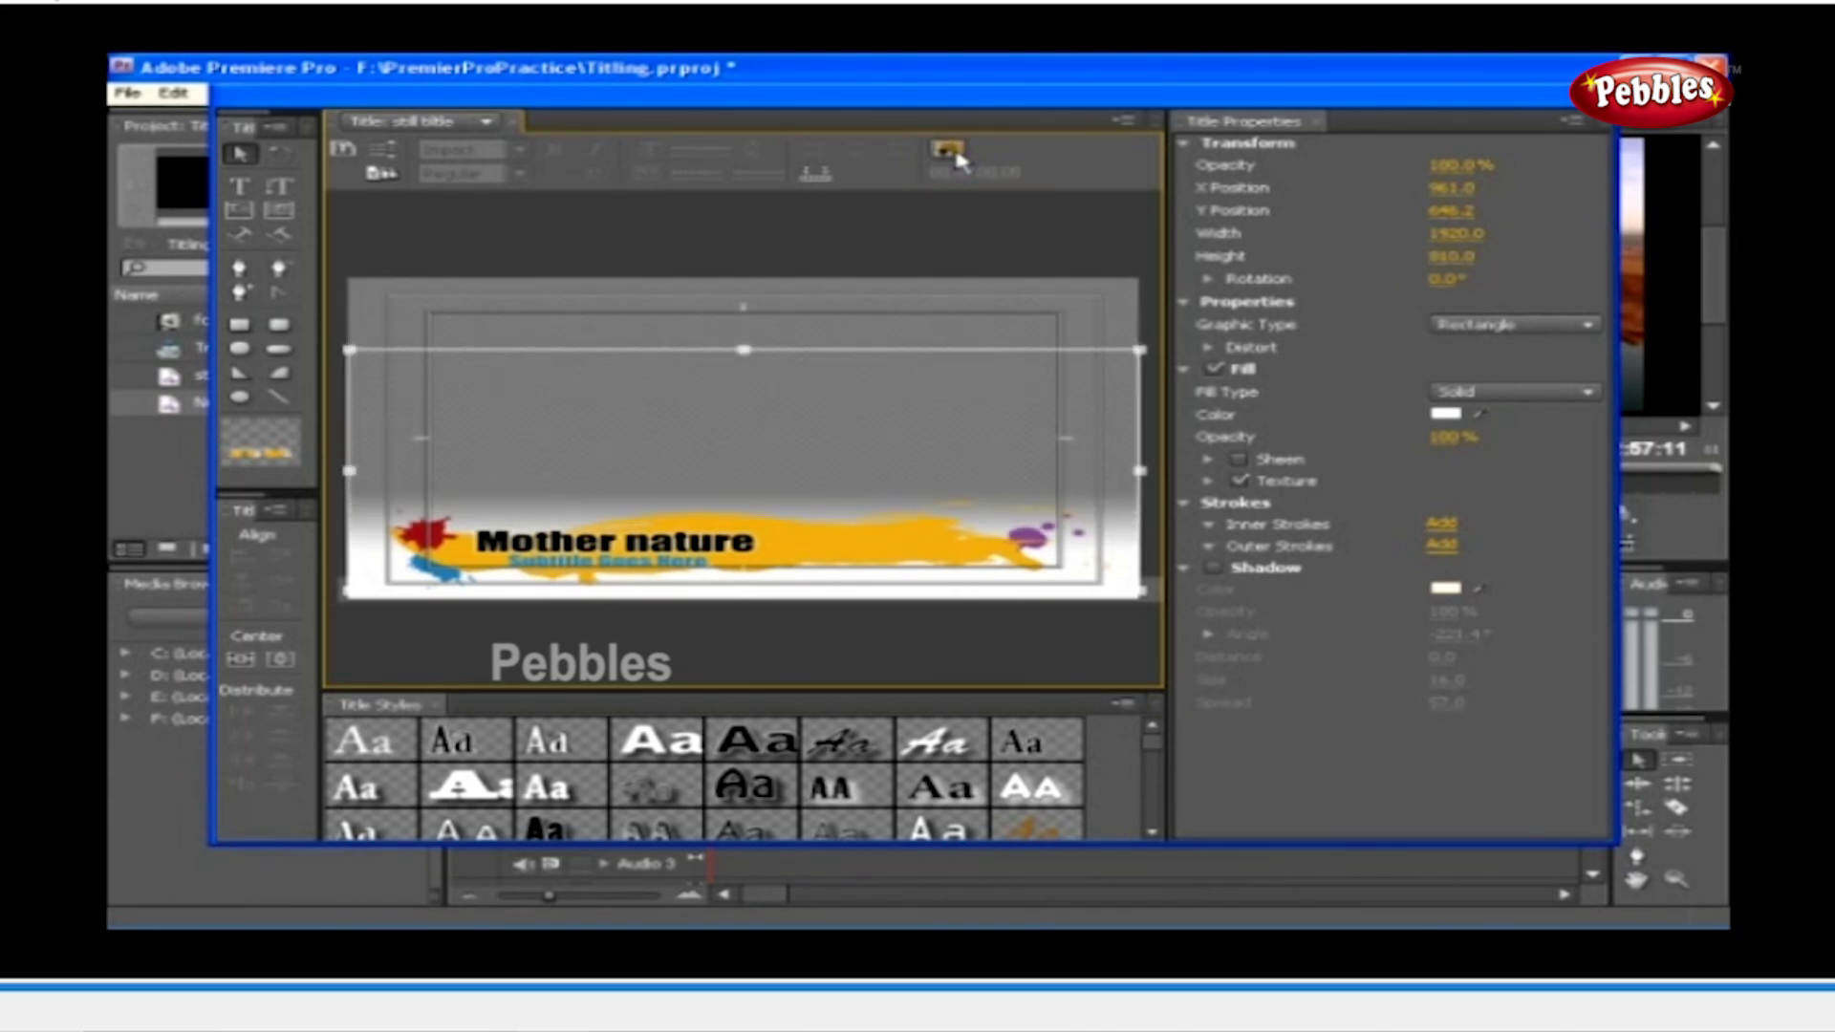
pyautogui.click(959, 158)
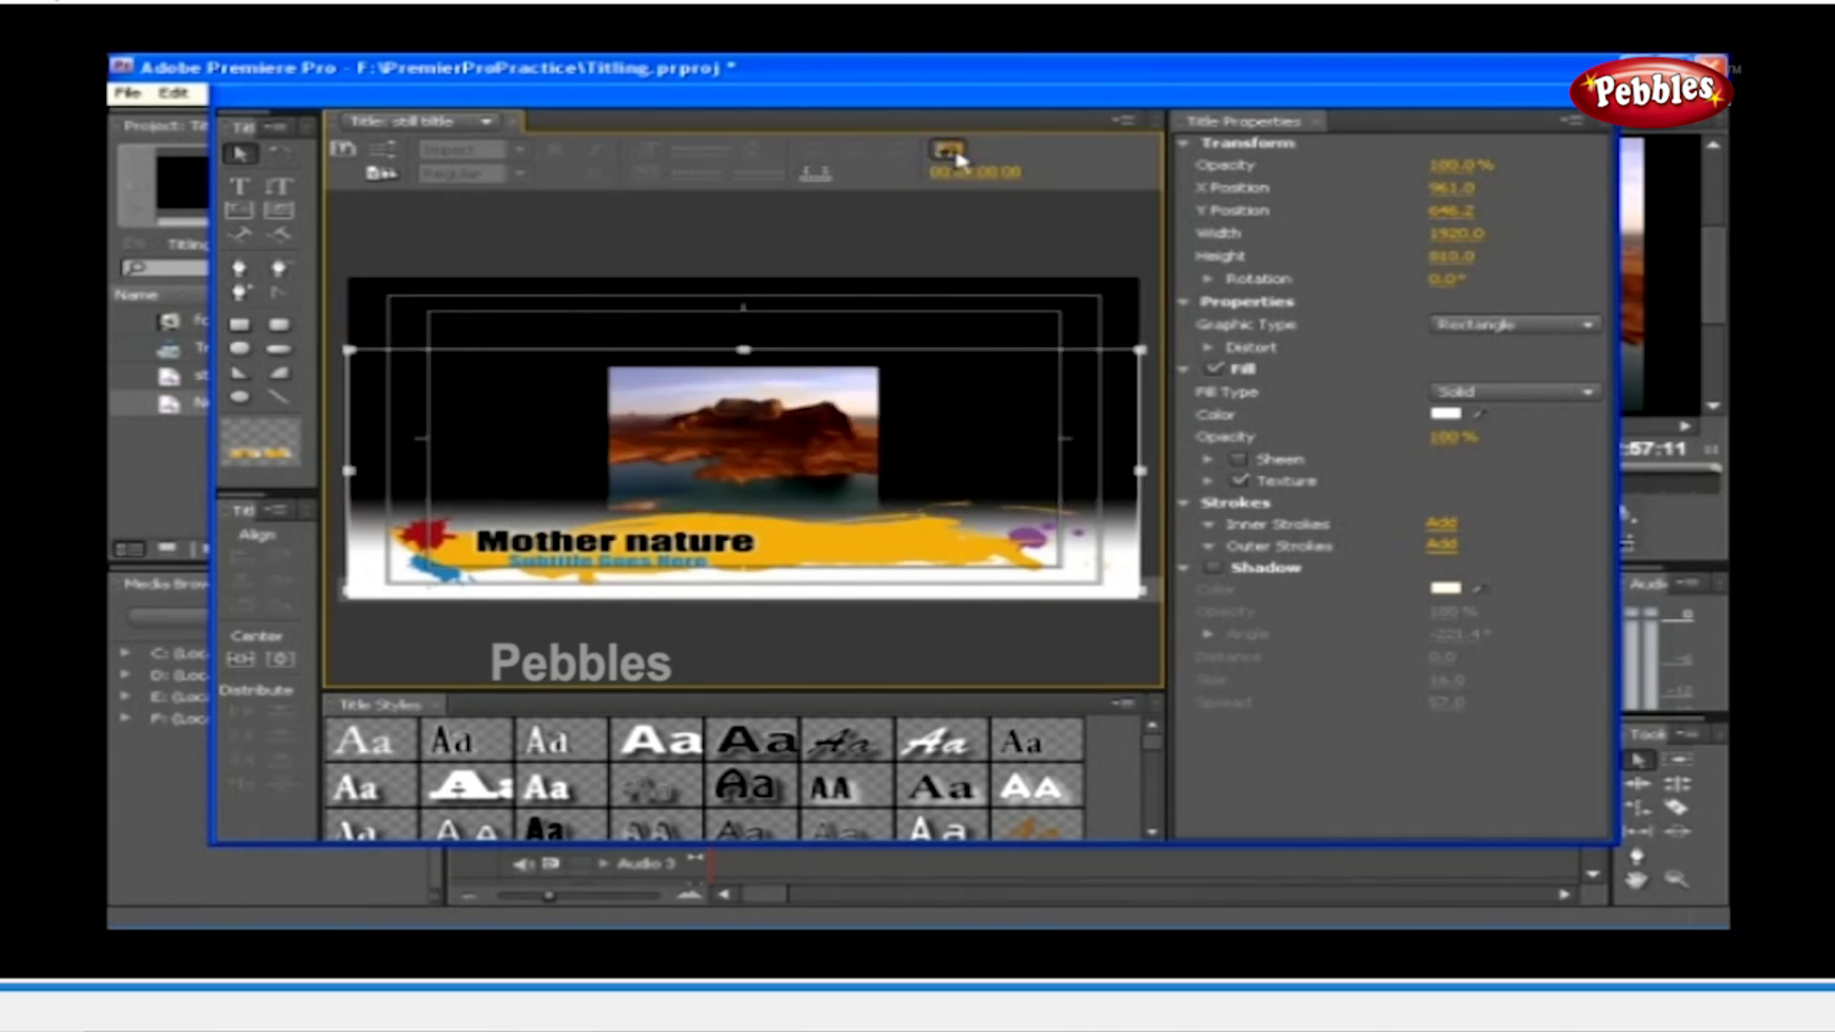
pyautogui.click(987, 255)
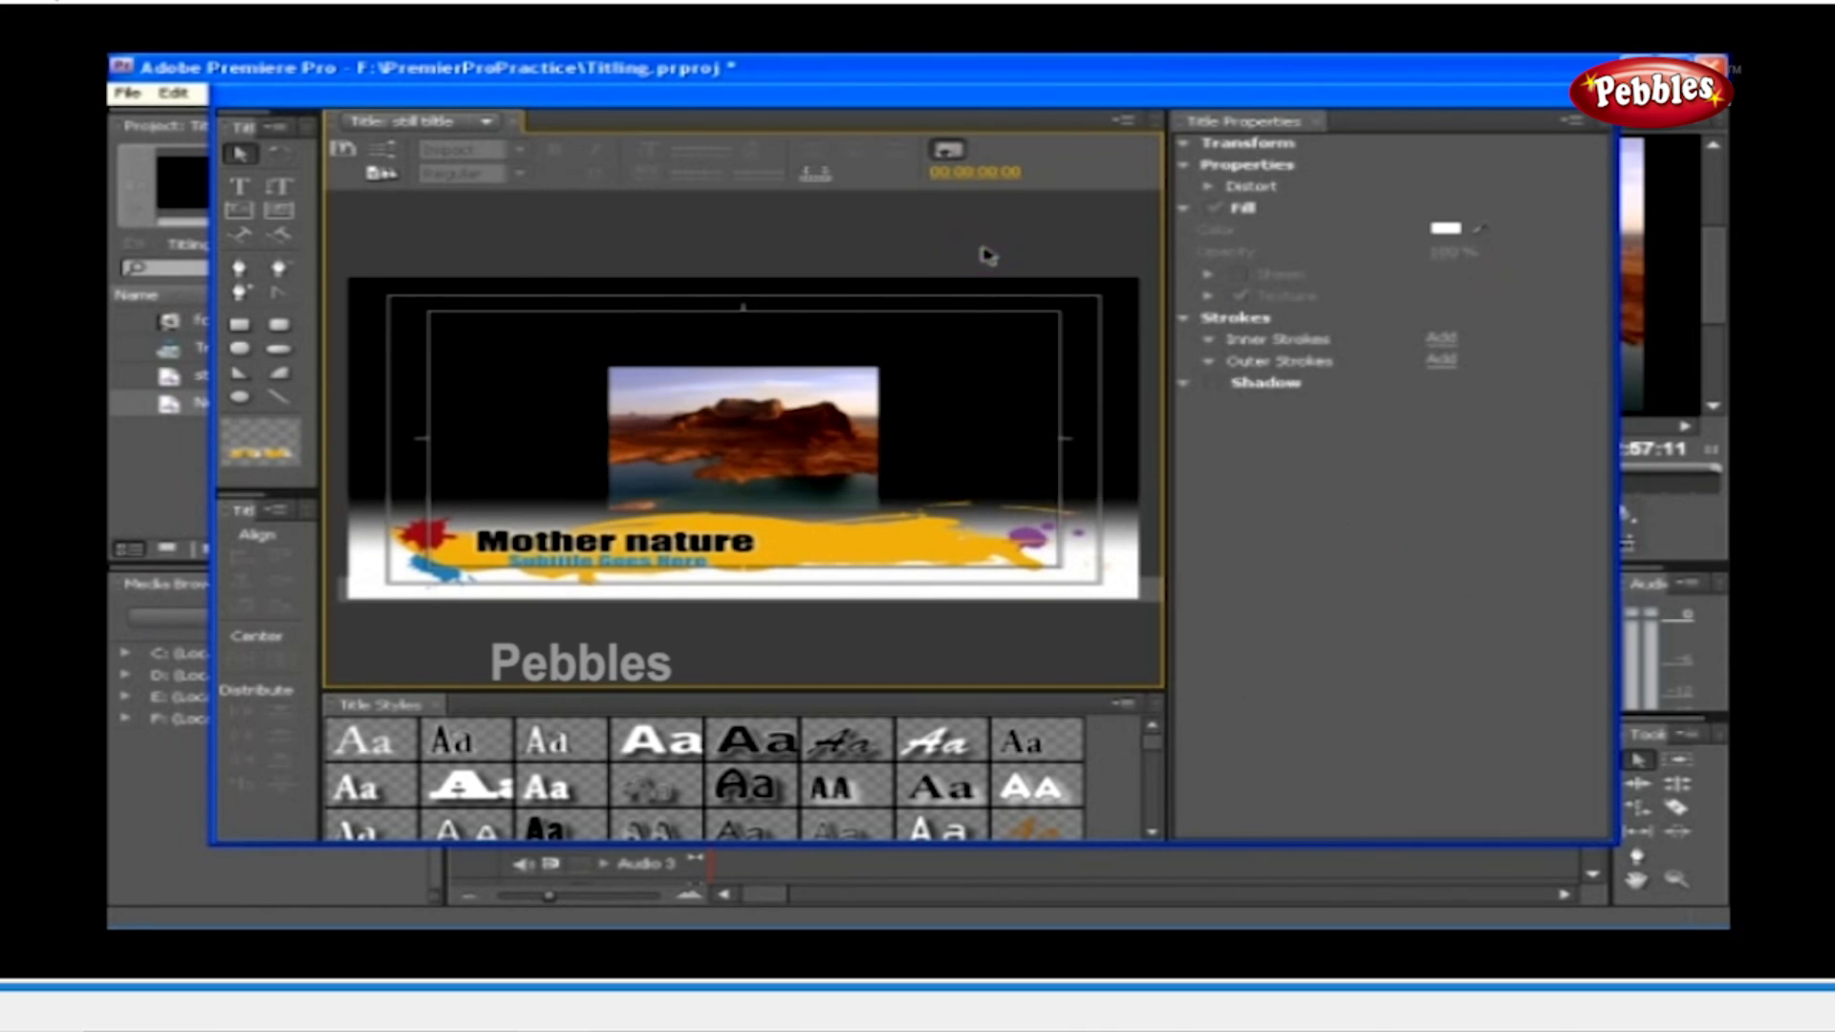
pyautogui.moveTo(967, 172); pyautogui.dragTo(1085, 172)
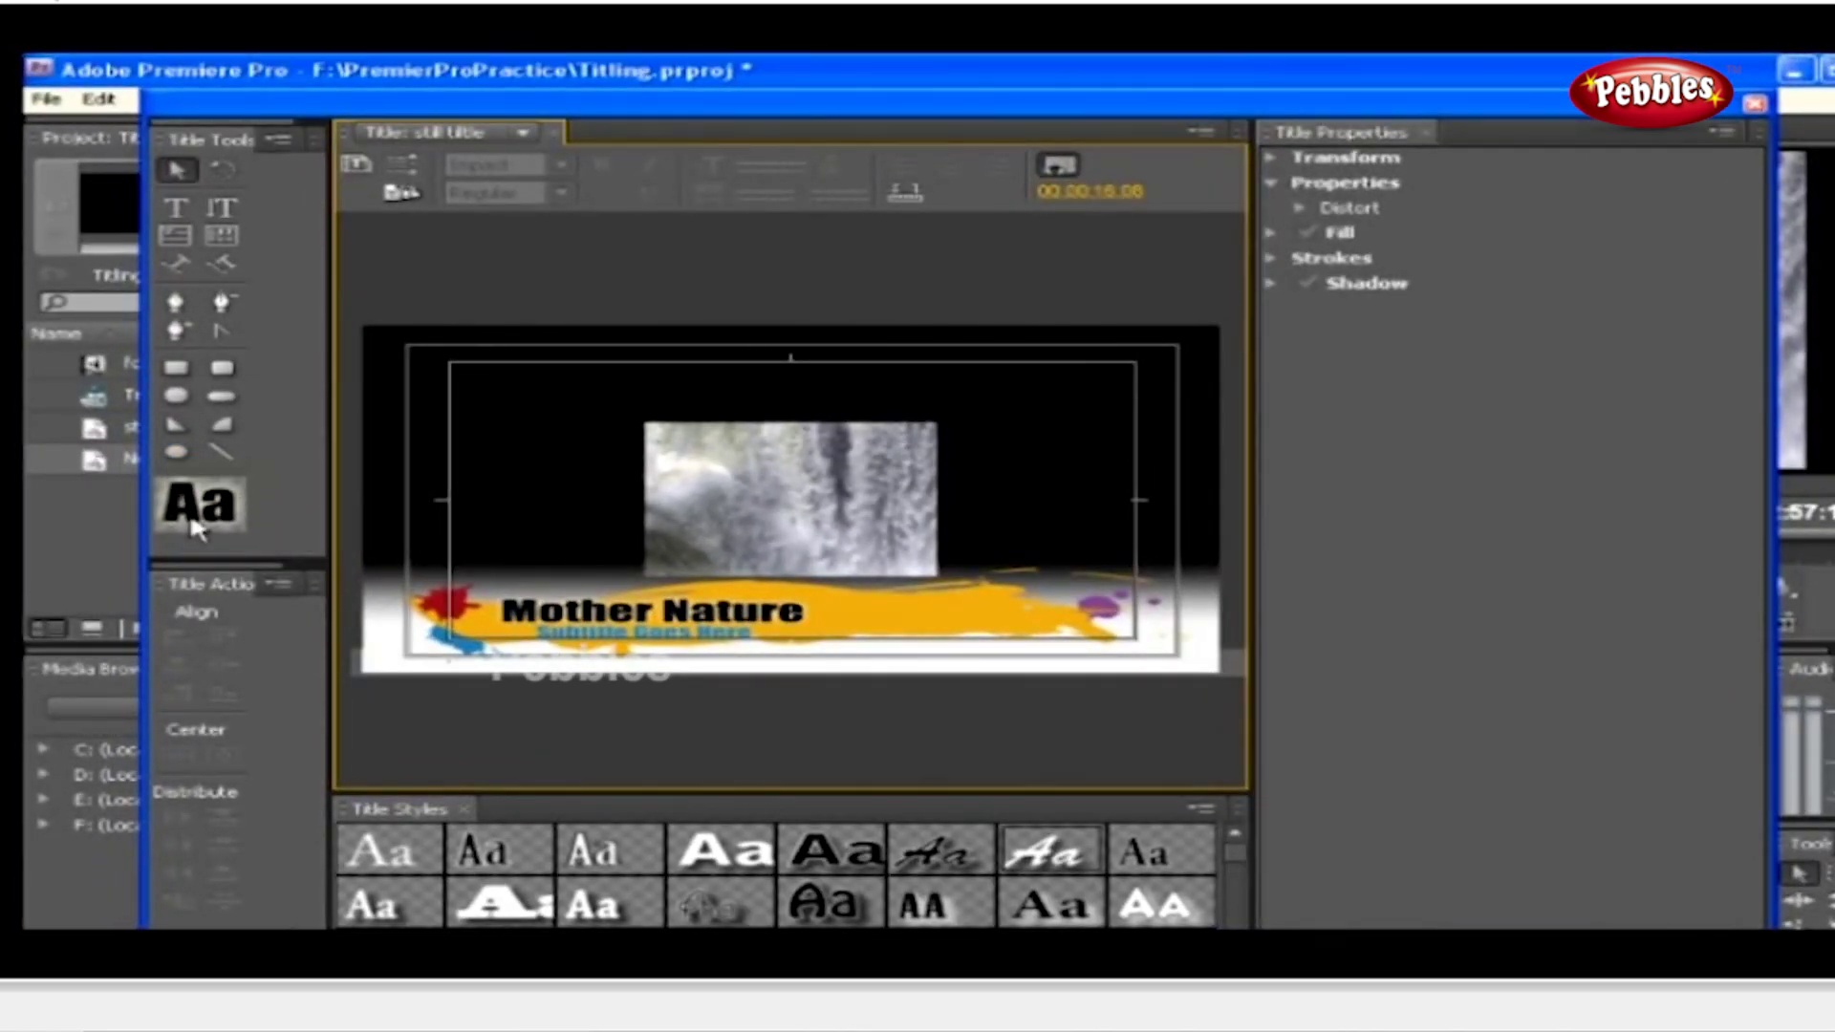
# Choose another title style with nothing selected, and scale the "Mother Nature" text freehand to a font size of about 141
pyautogui.click(816, 857)
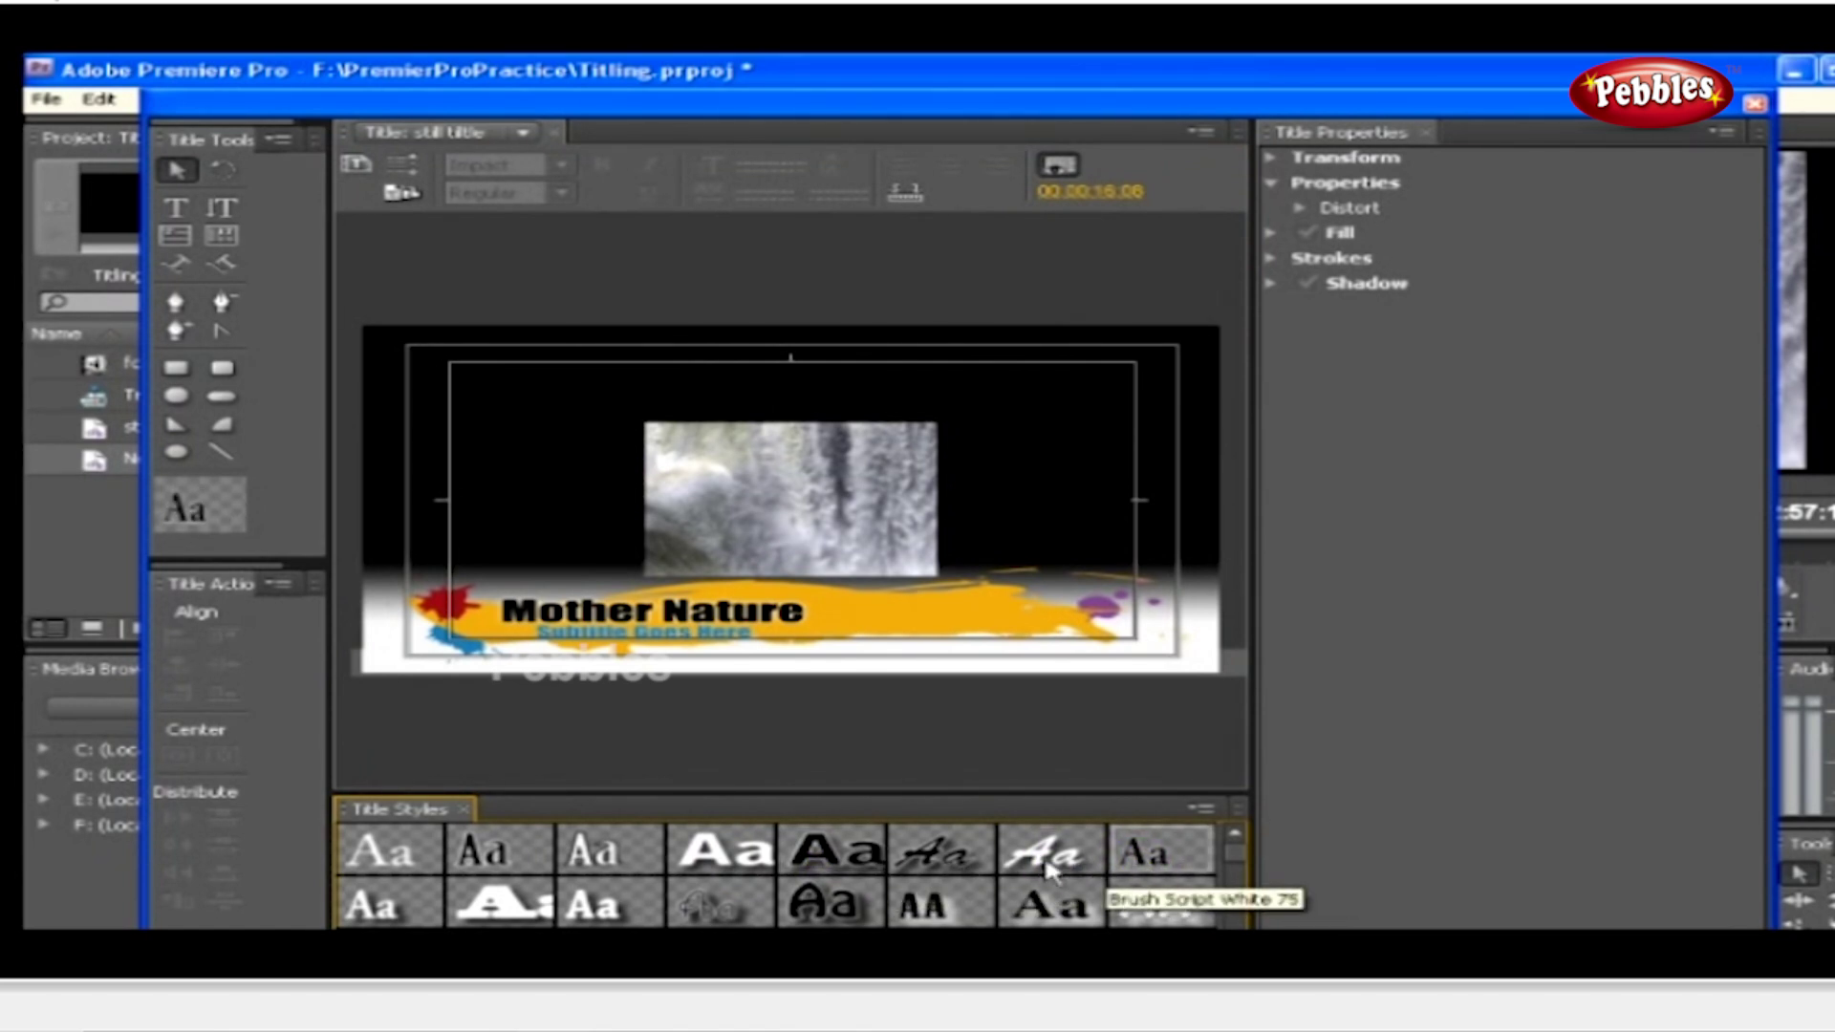
pyautogui.click(190, 174)
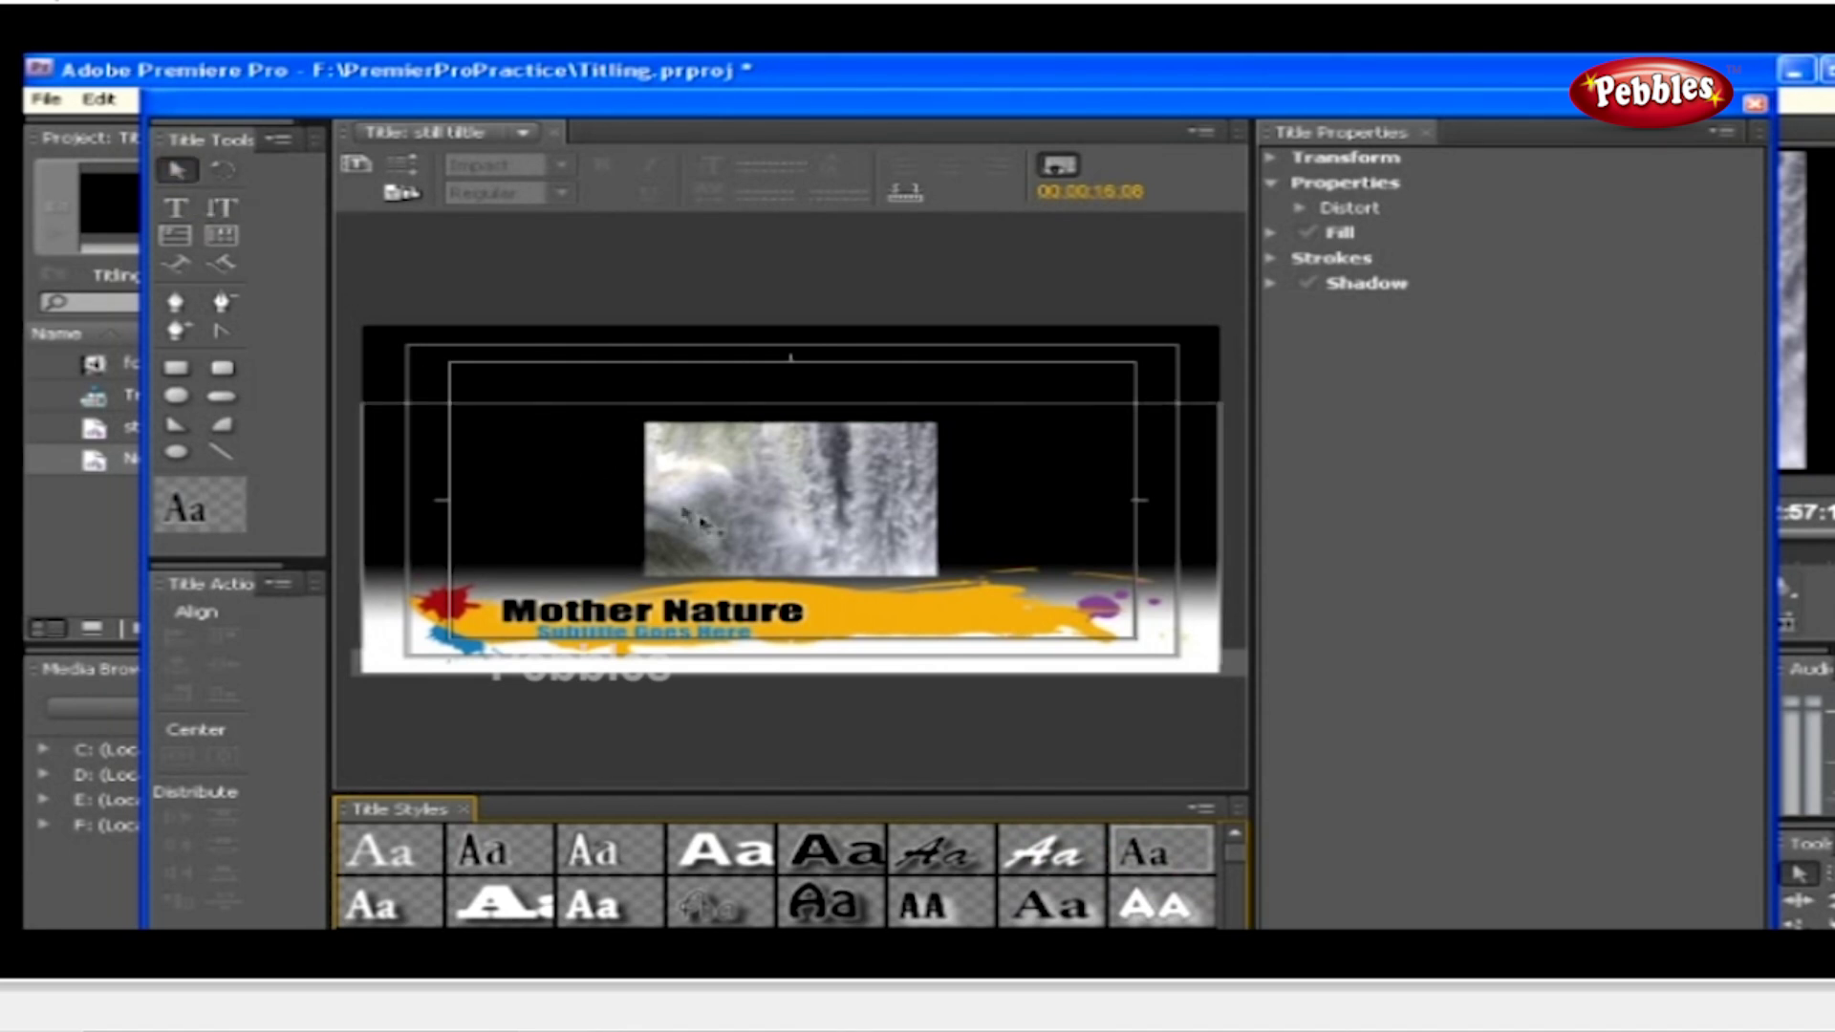
pyautogui.click(659, 611)
pyautogui.moveTo(820, 595)
pyautogui.mouseDown()
pyautogui.moveTo(875, 585)
pyautogui.moveTo(849, 615)
pyautogui.mouseUp()
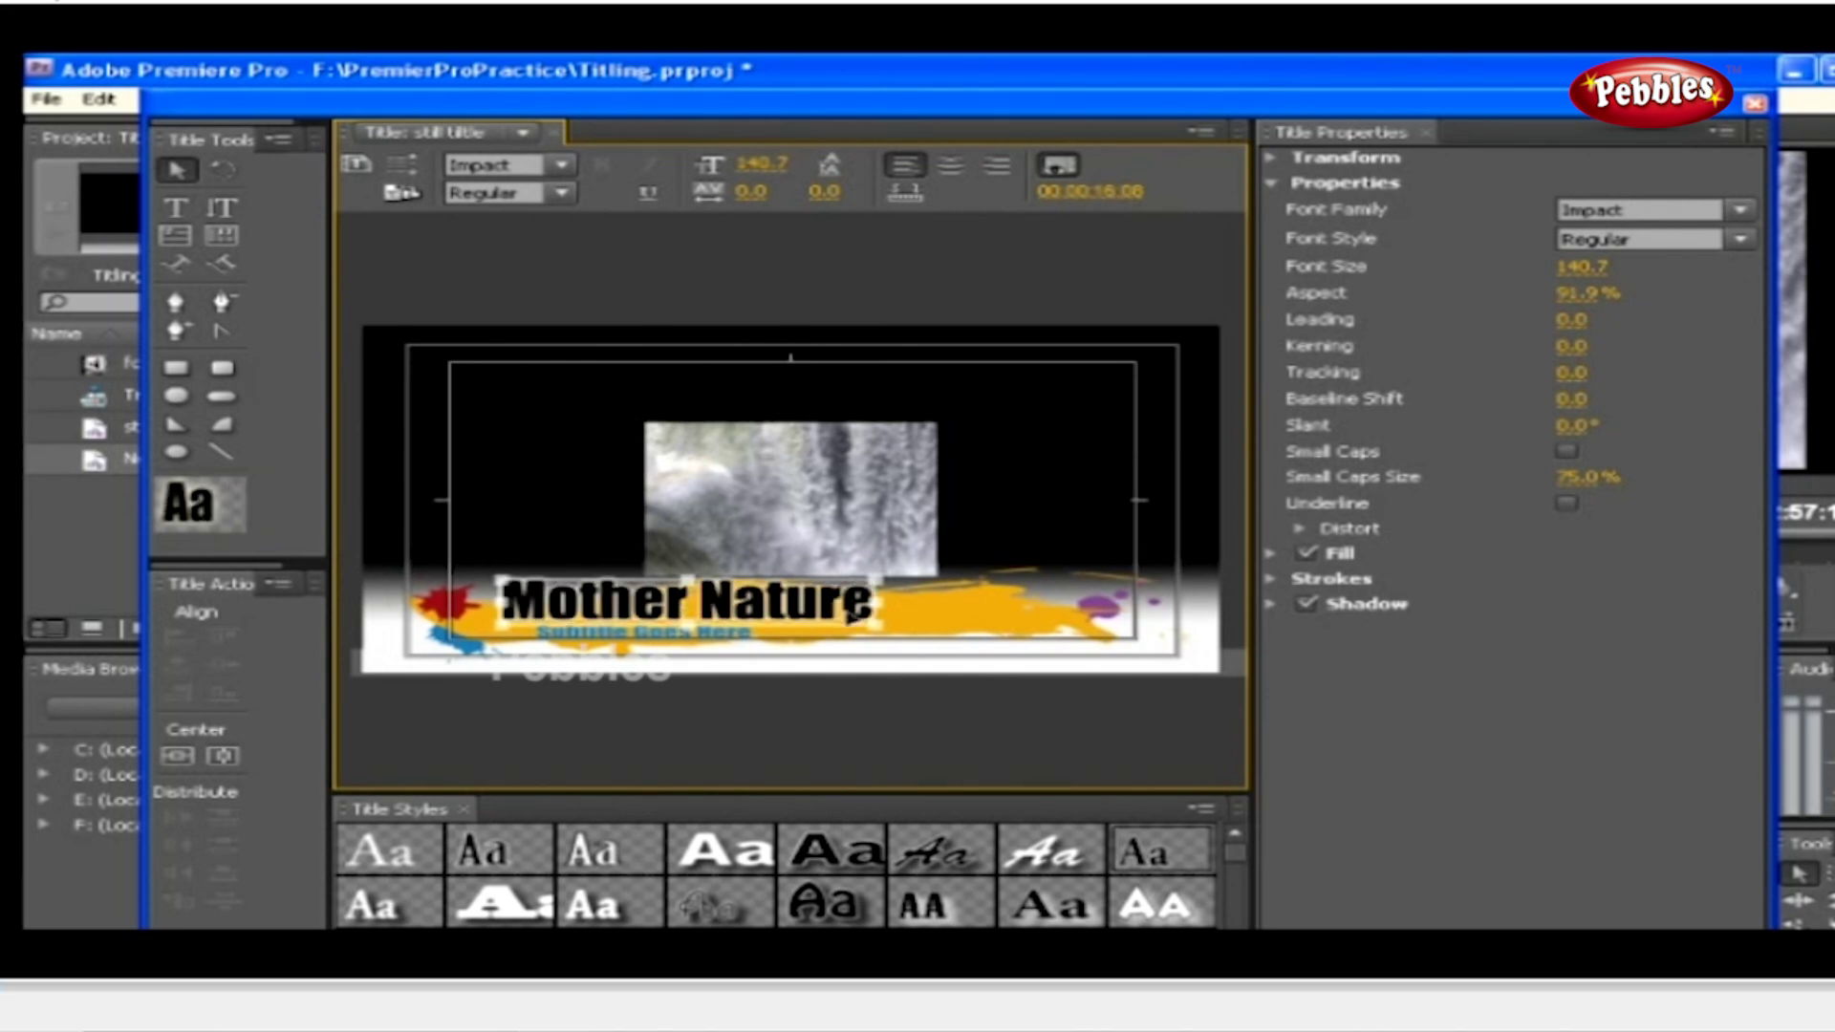
# Undo the freehand scaling of the "Mother Nature" text
pyautogui.hotkey('ctrl', 'z')
pyautogui.hotkey('ctrl', 'z')
pyautogui.hotkey('ctrl', 'z')
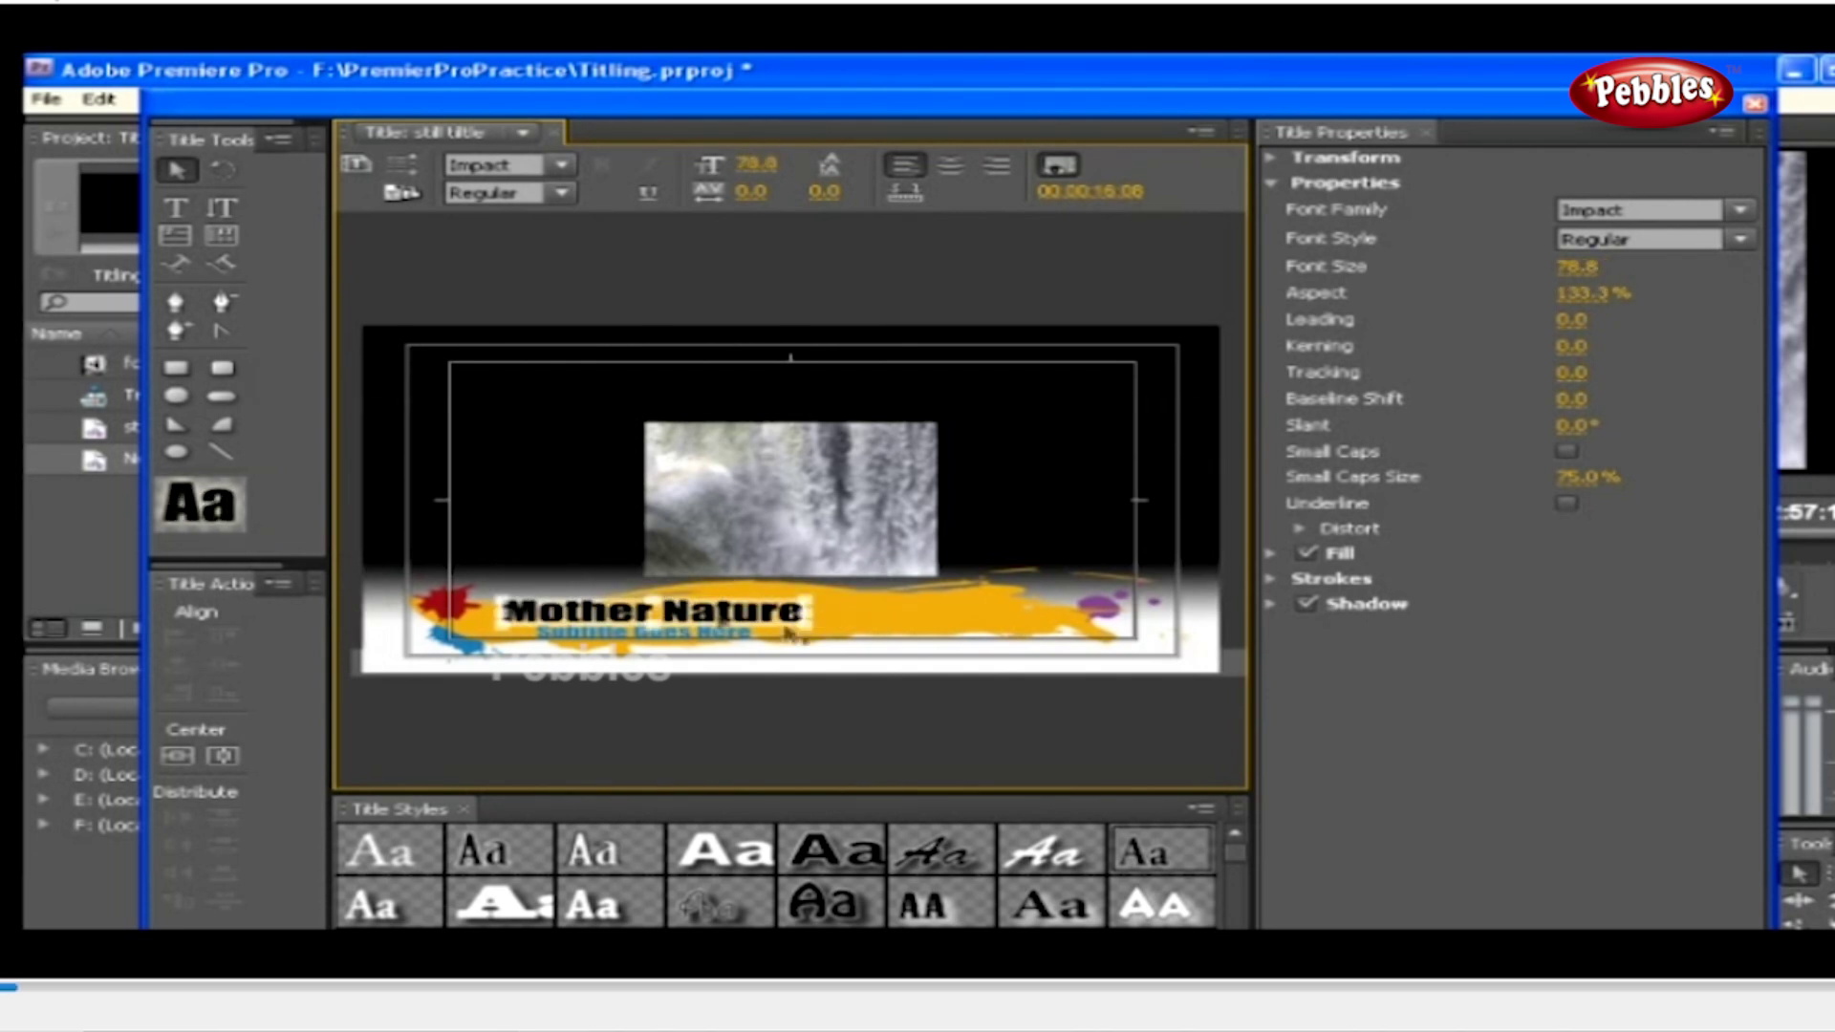
# Try rotating the "Mother Nature" text freehand with the Rotation tool, and undo the rotation
pyautogui.click(223, 169)
pyautogui.moveTo(502, 597); pyautogui.dragTo(442, 506)
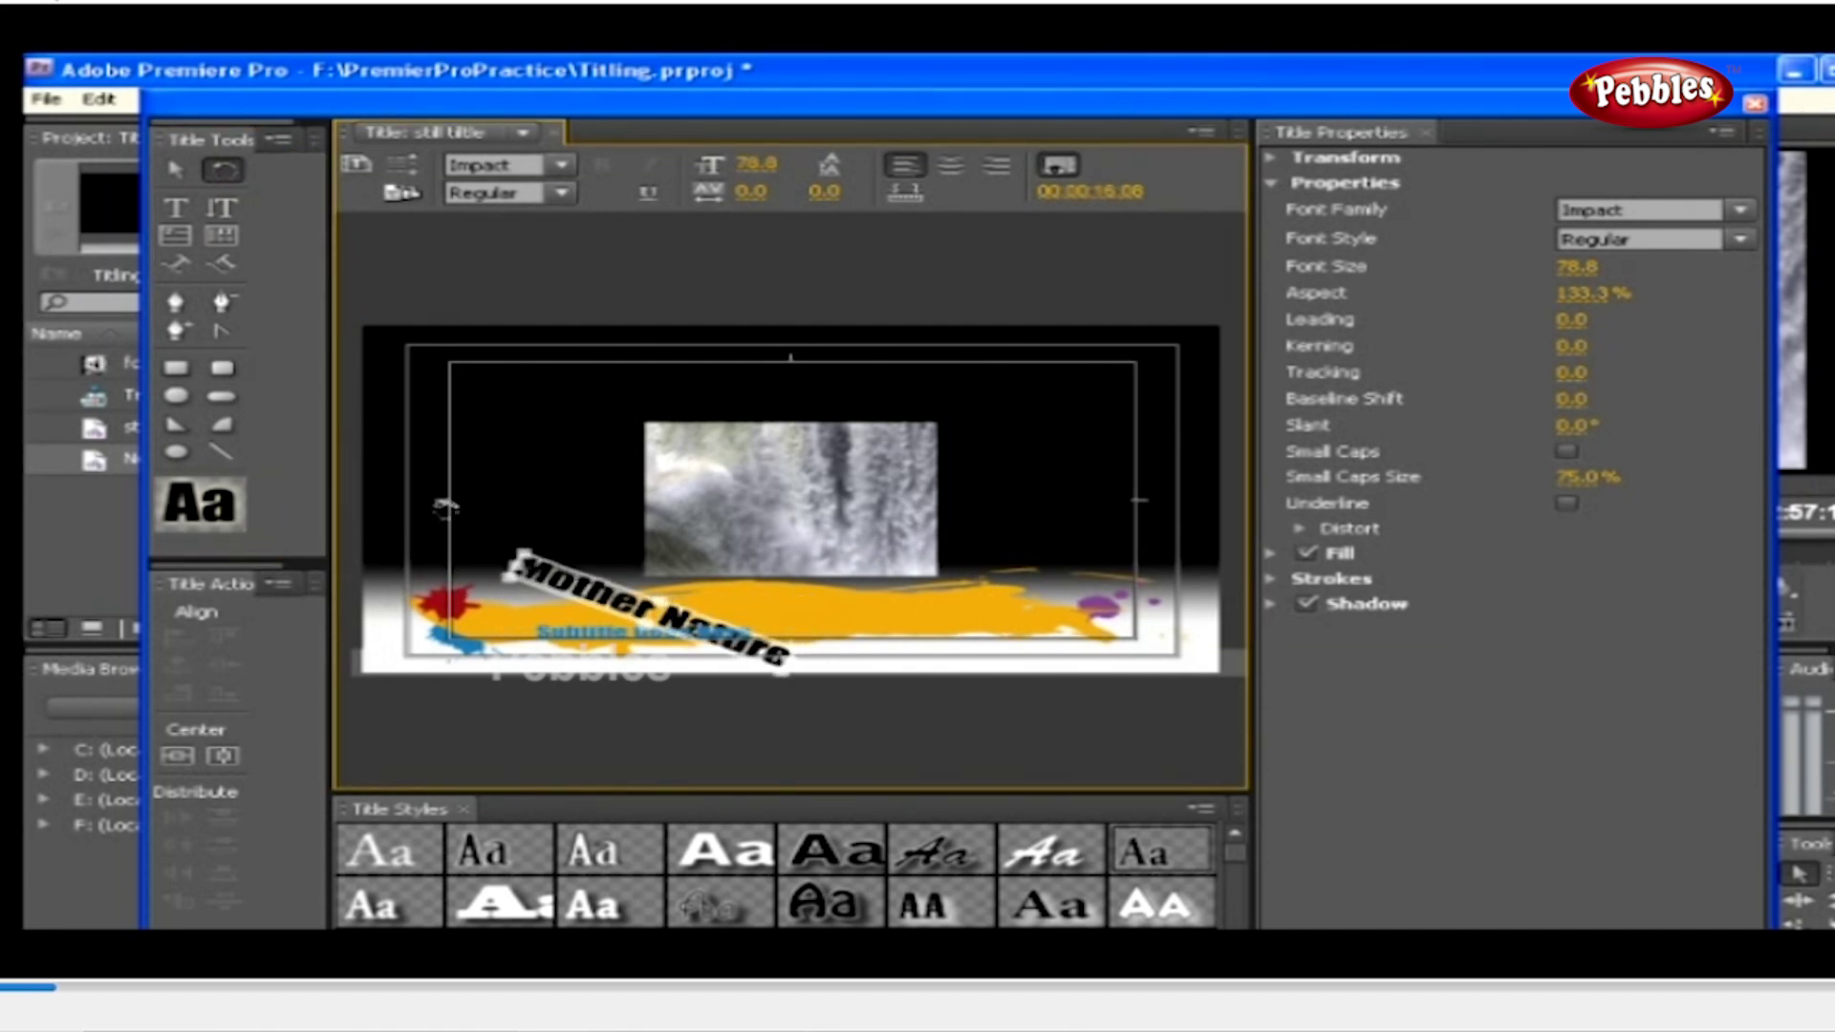
pyautogui.hotkey('ctrl', 'z')
pyautogui.hotkey('ctrl', 'z')
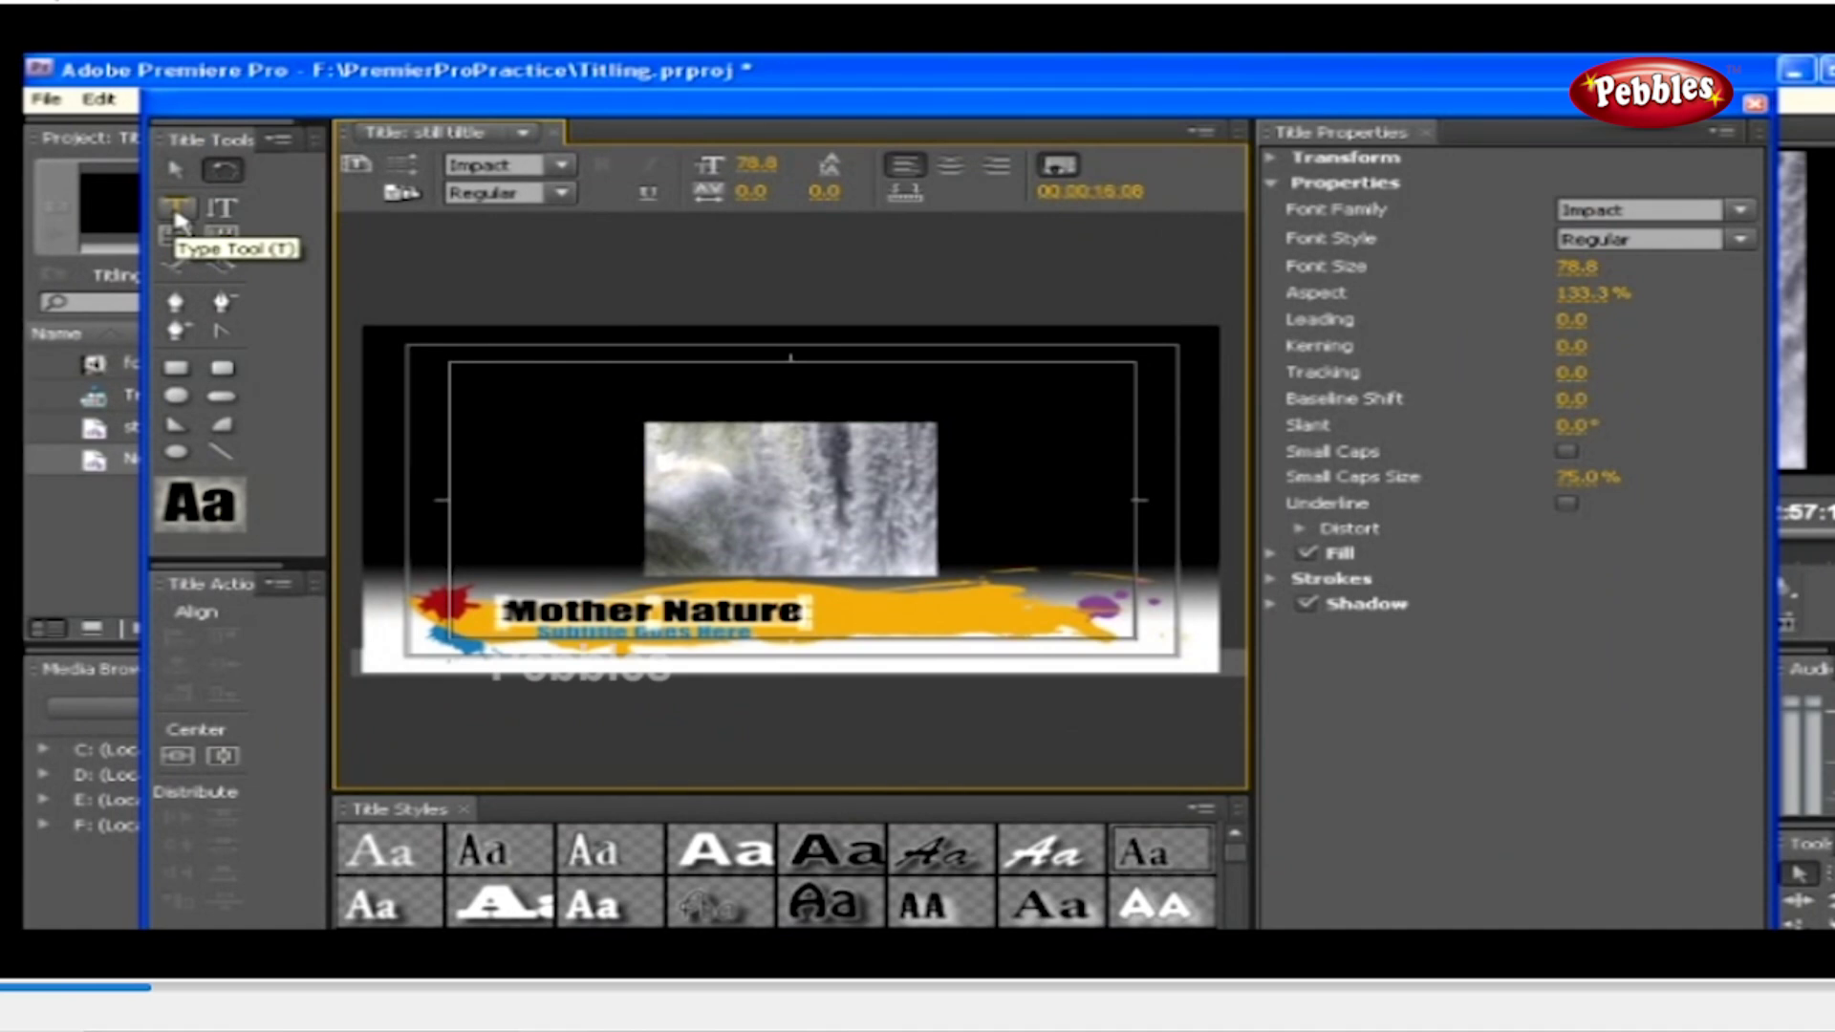
# Add the horizontal text "Mother nature" above the upper left of the background video with the Type tool
pyautogui.click(176, 214)
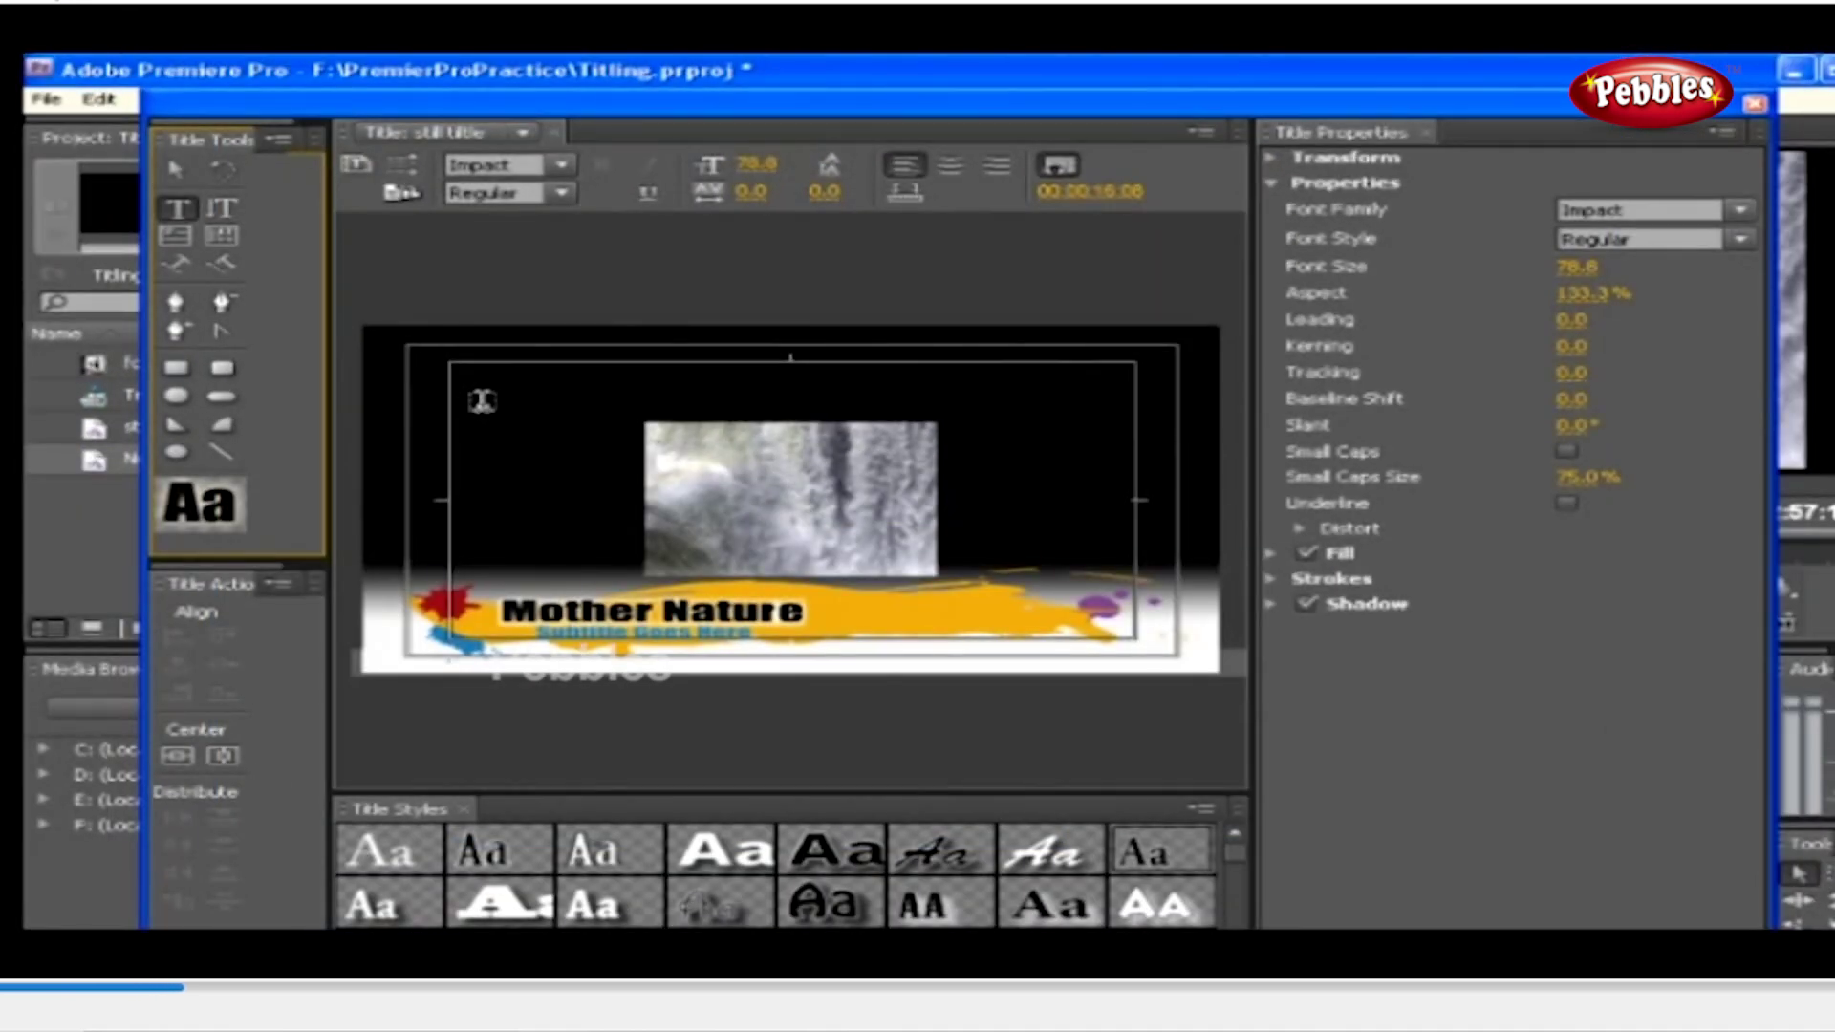
pyautogui.click(480, 393)
pyautogui.write('Motherin')
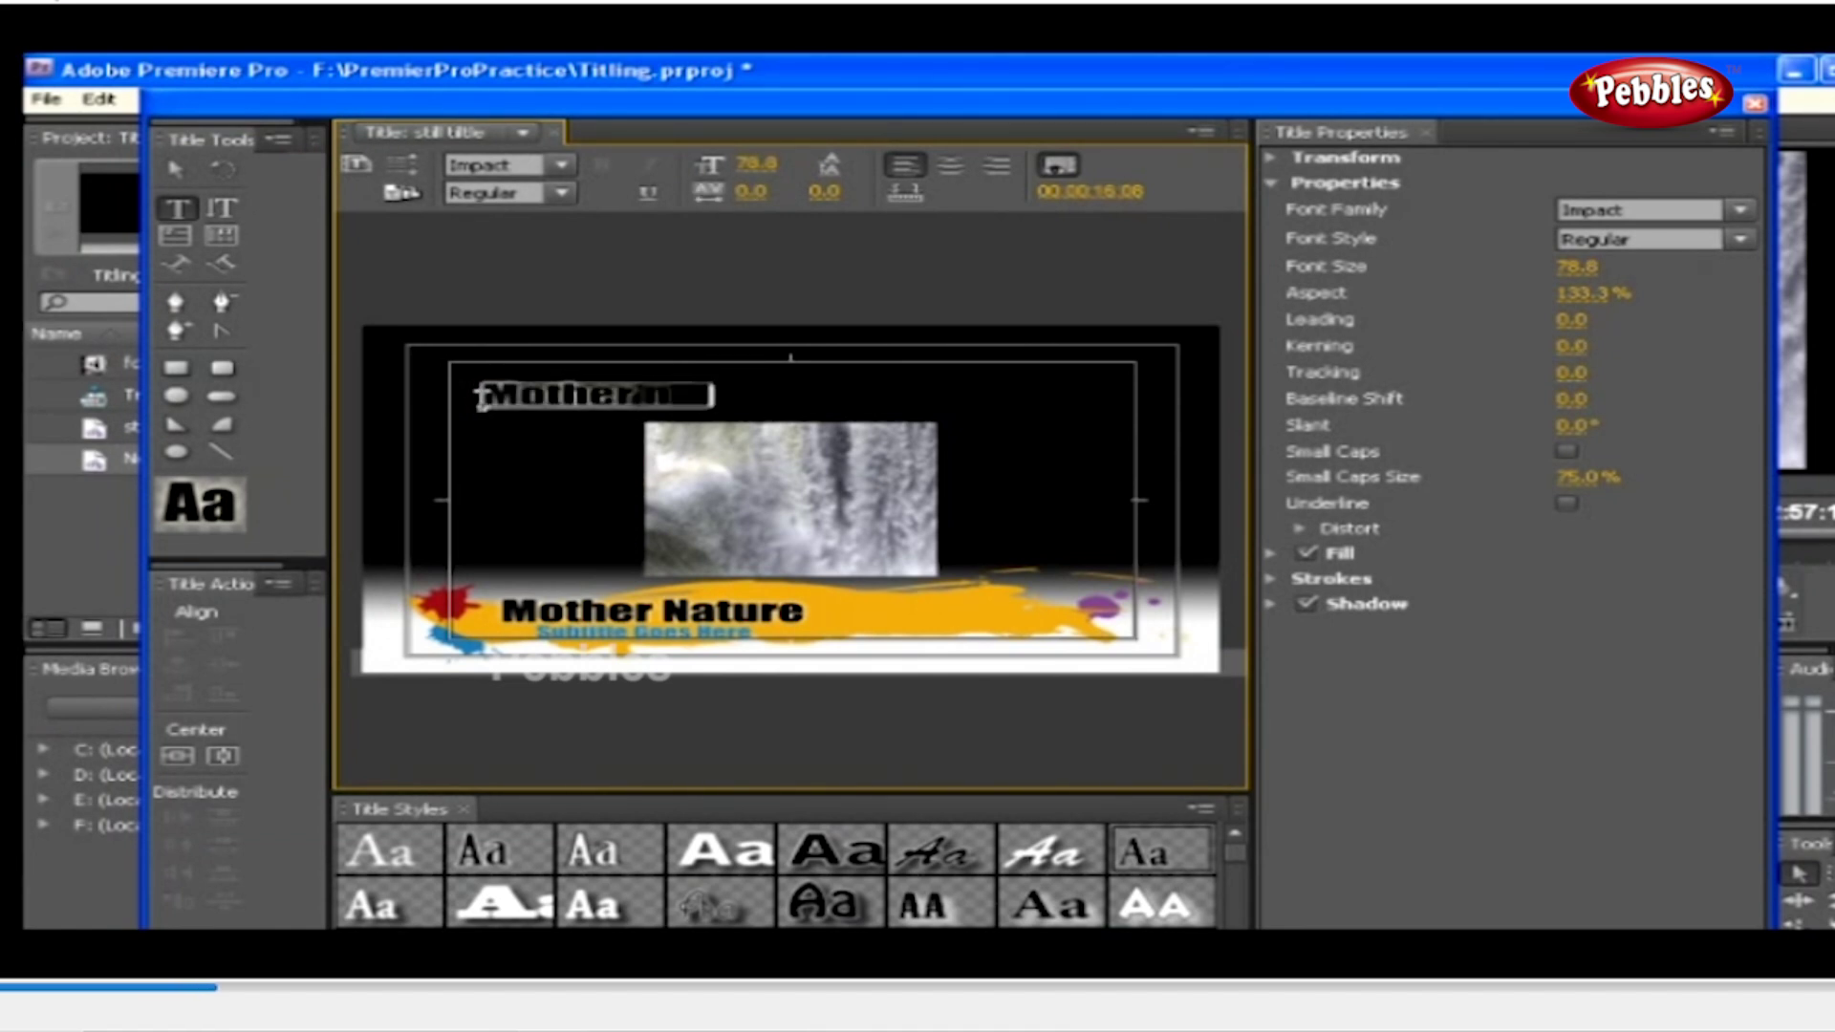
pyautogui.write('ature')
# Add the vertical text "Nature" beside the right edge of the background video with the Vertical Type tool
pyautogui.click(227, 207)
pyautogui.click(999, 387)
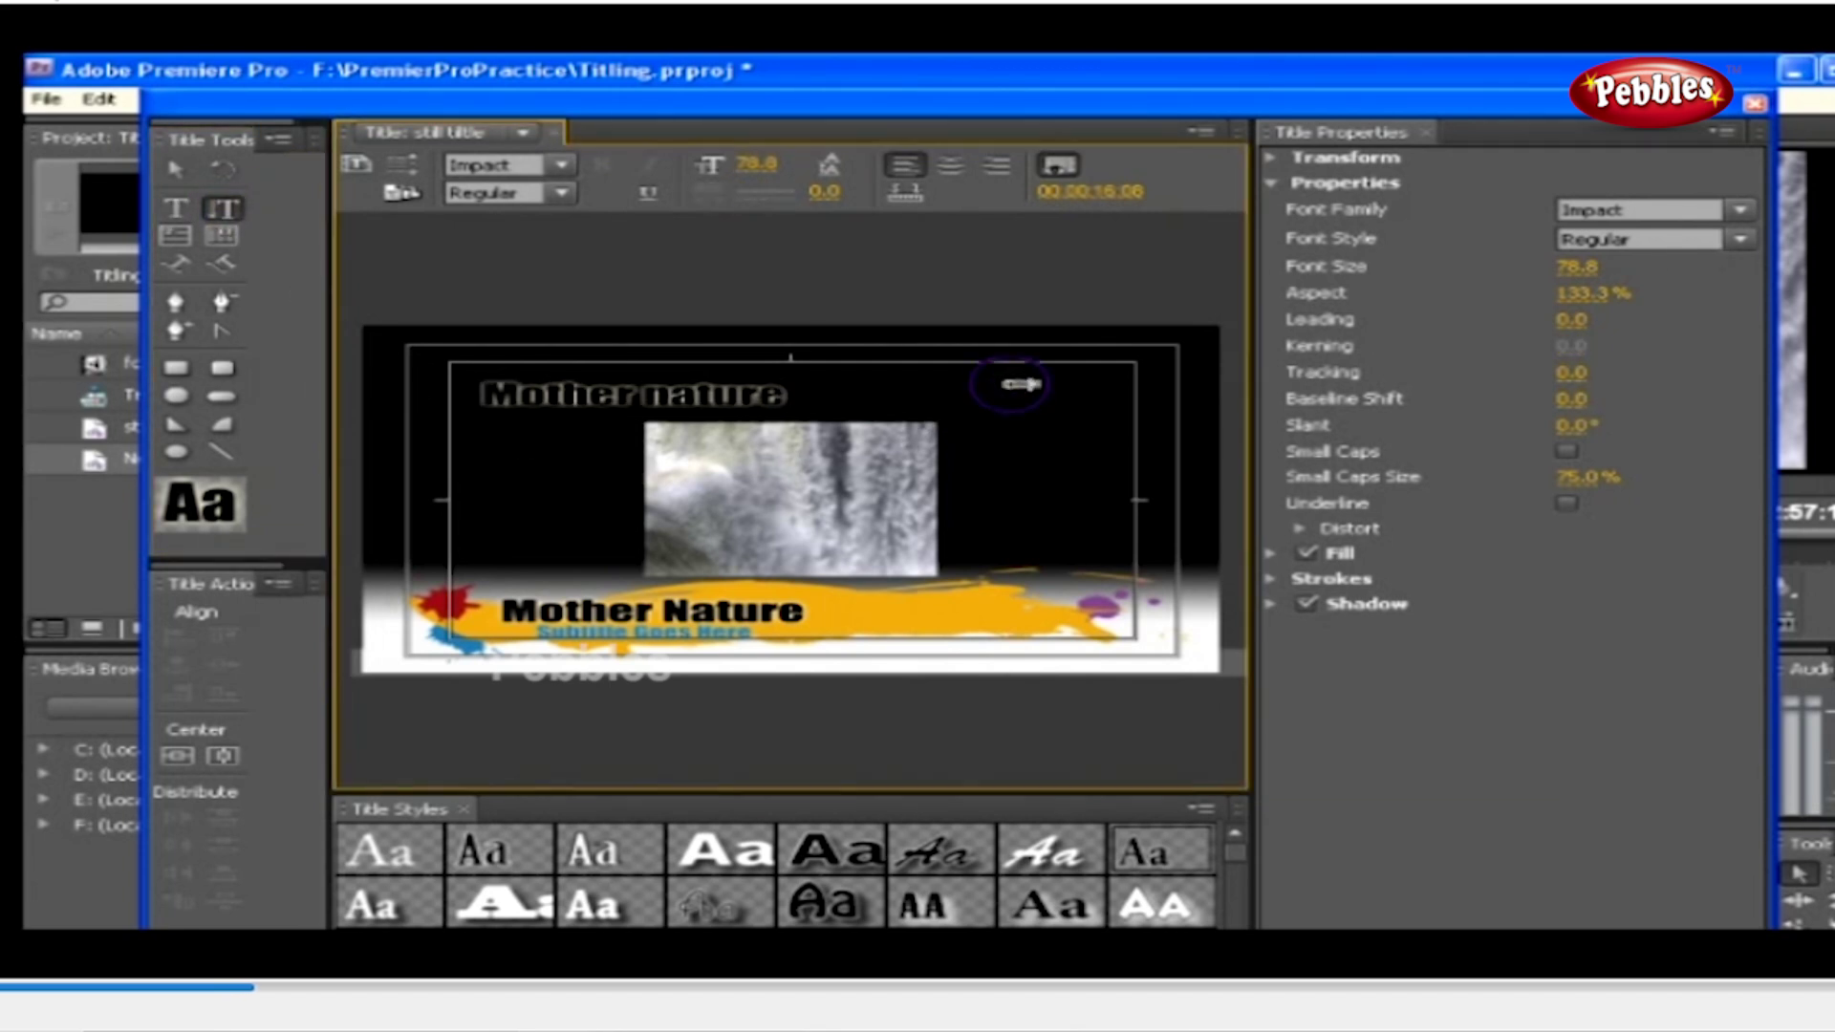
pyautogui.write('N')
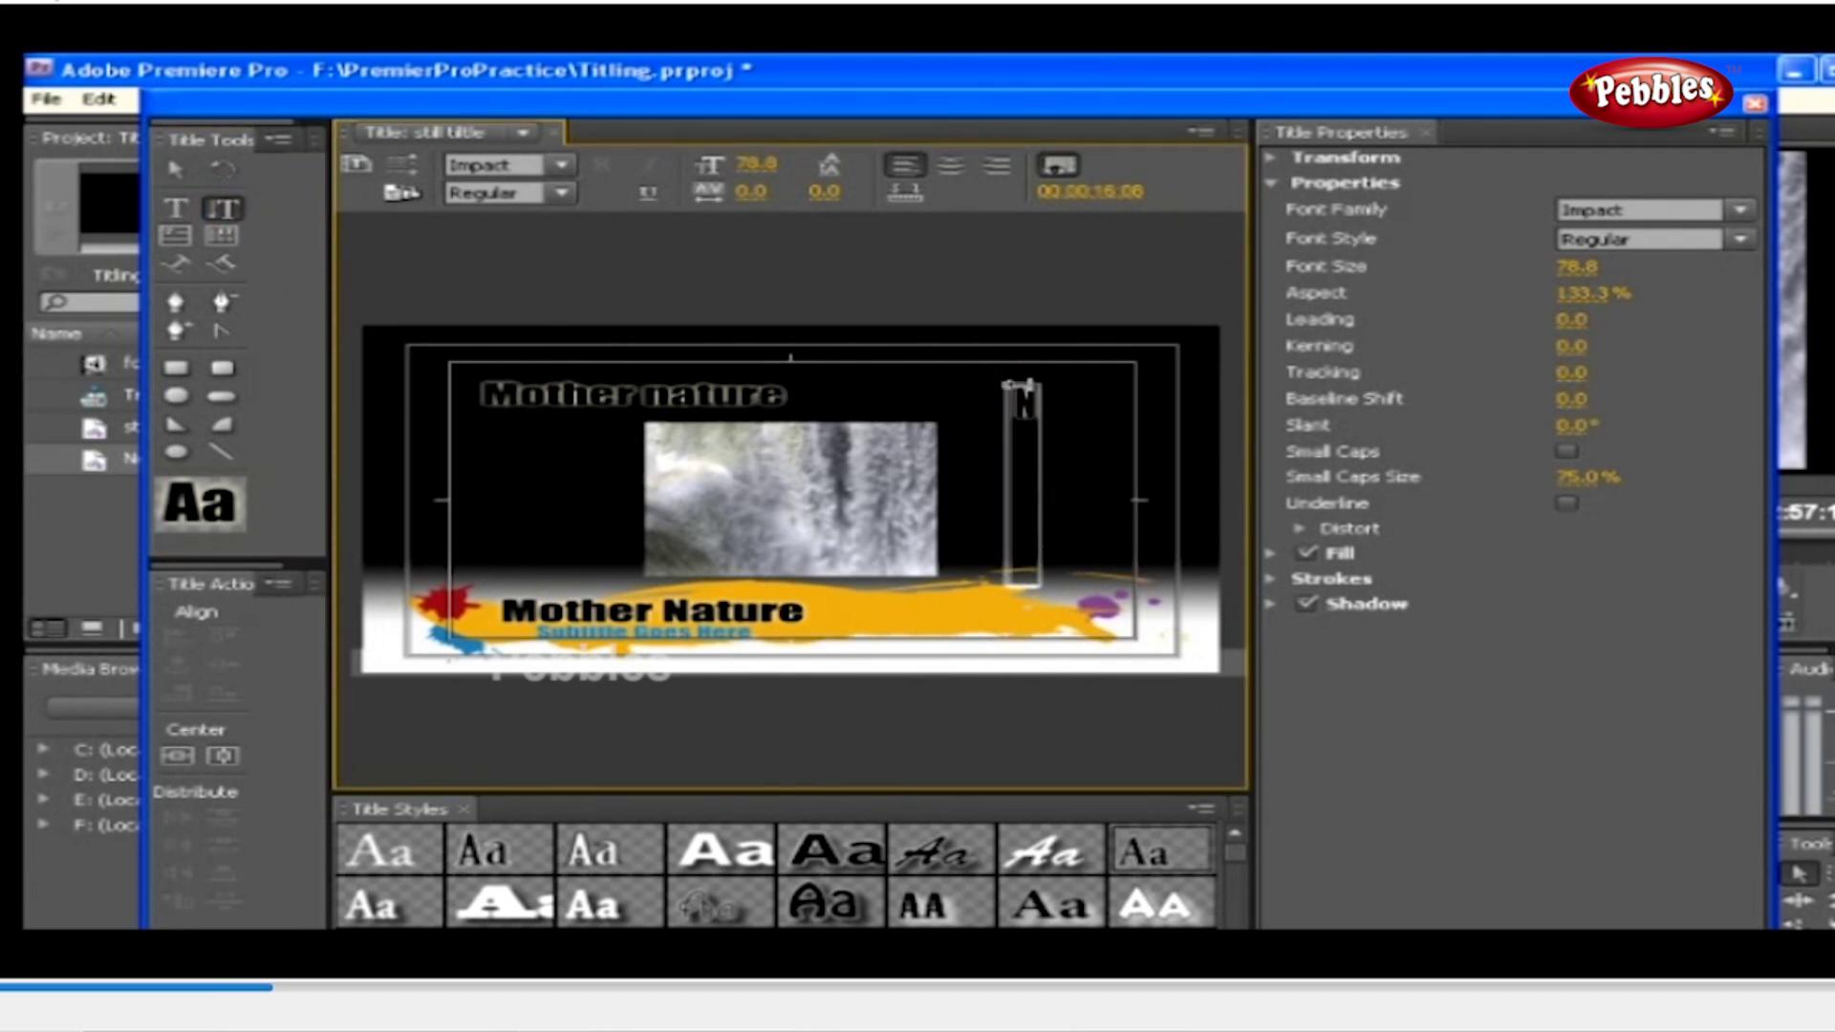
pyautogui.write('ature')
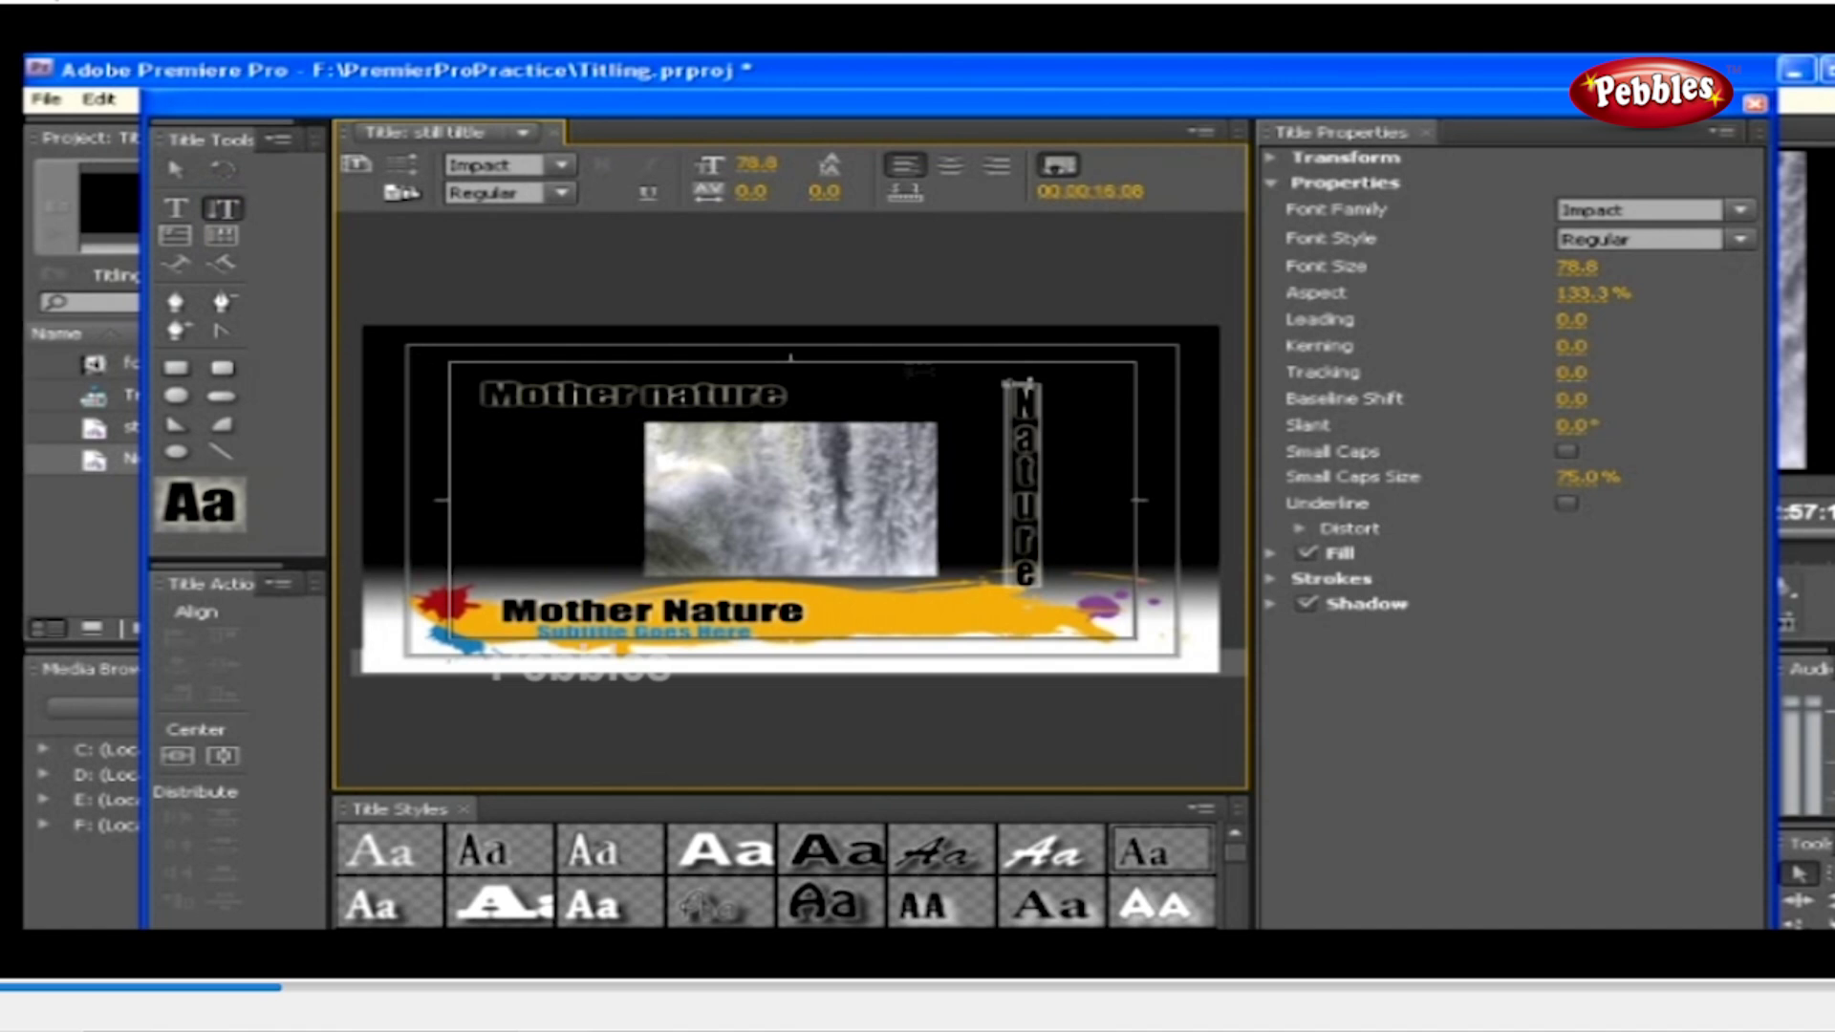
# Draw an area text box beside the left edge of the background video and paste the copied paragraph into it
pyautogui.click(186, 234)
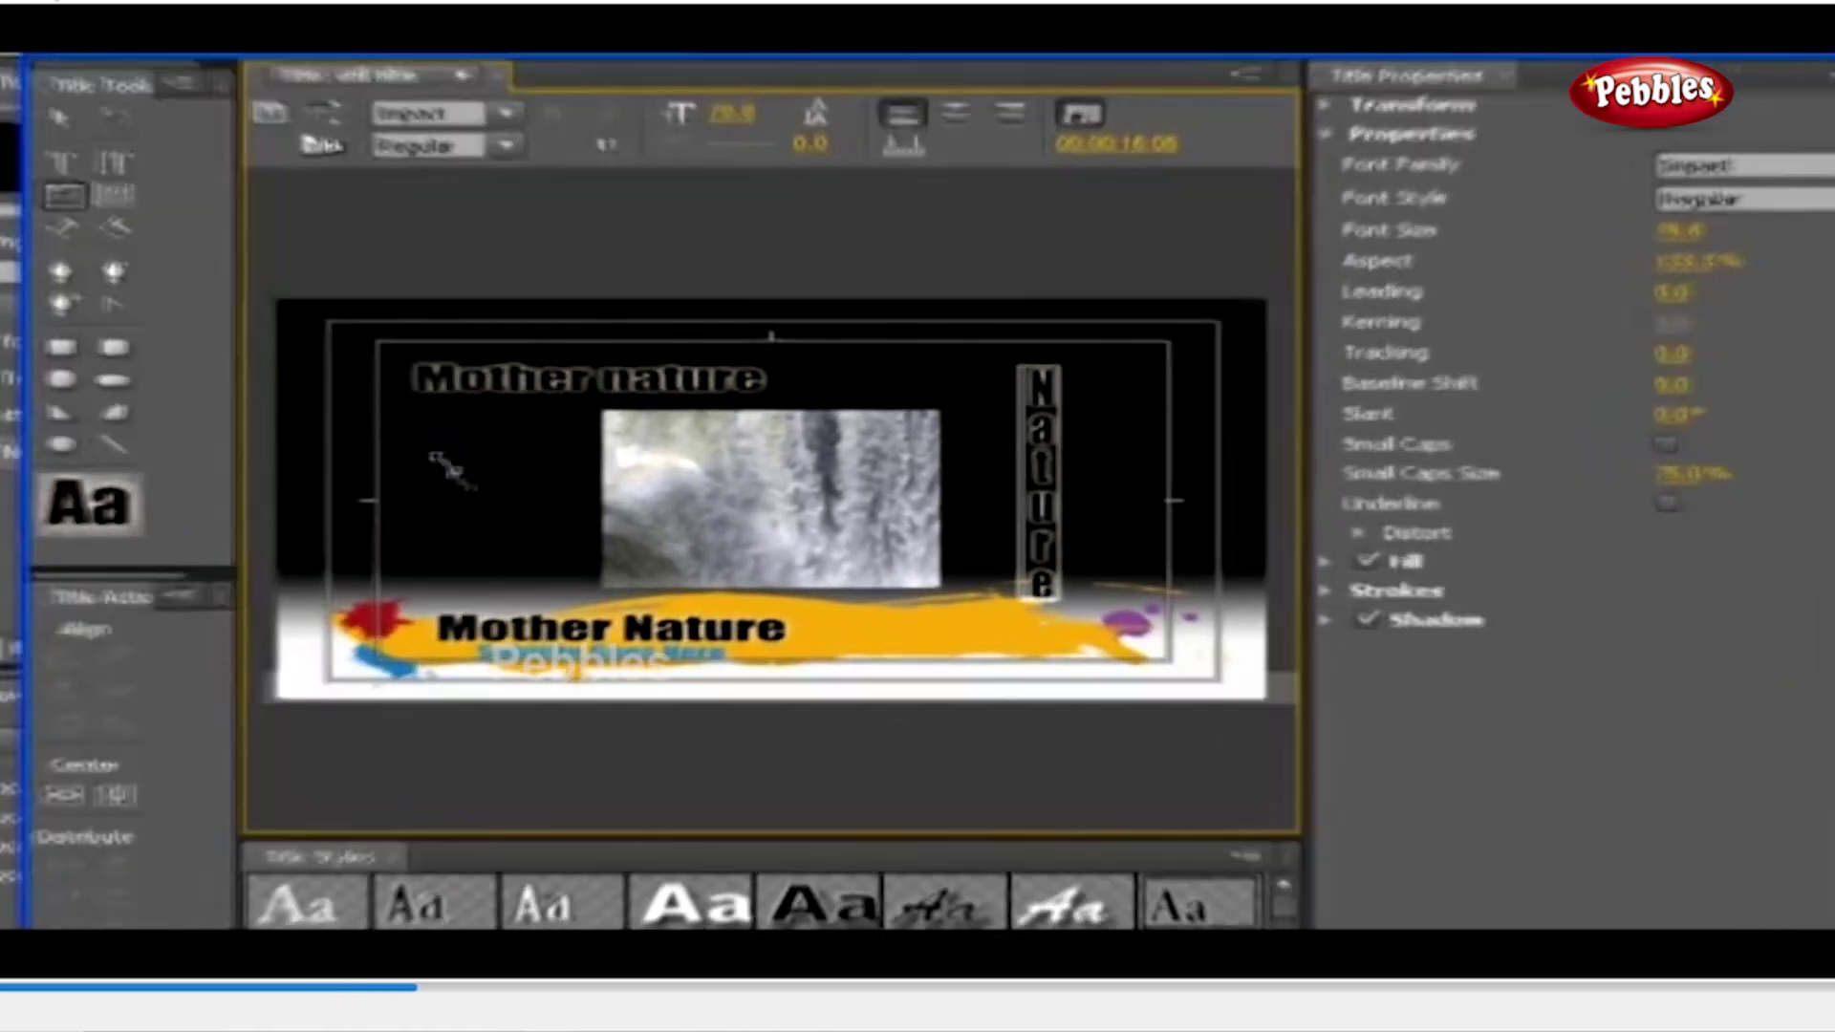
pyautogui.moveTo(465, 429); pyautogui.dragTo(565, 593)
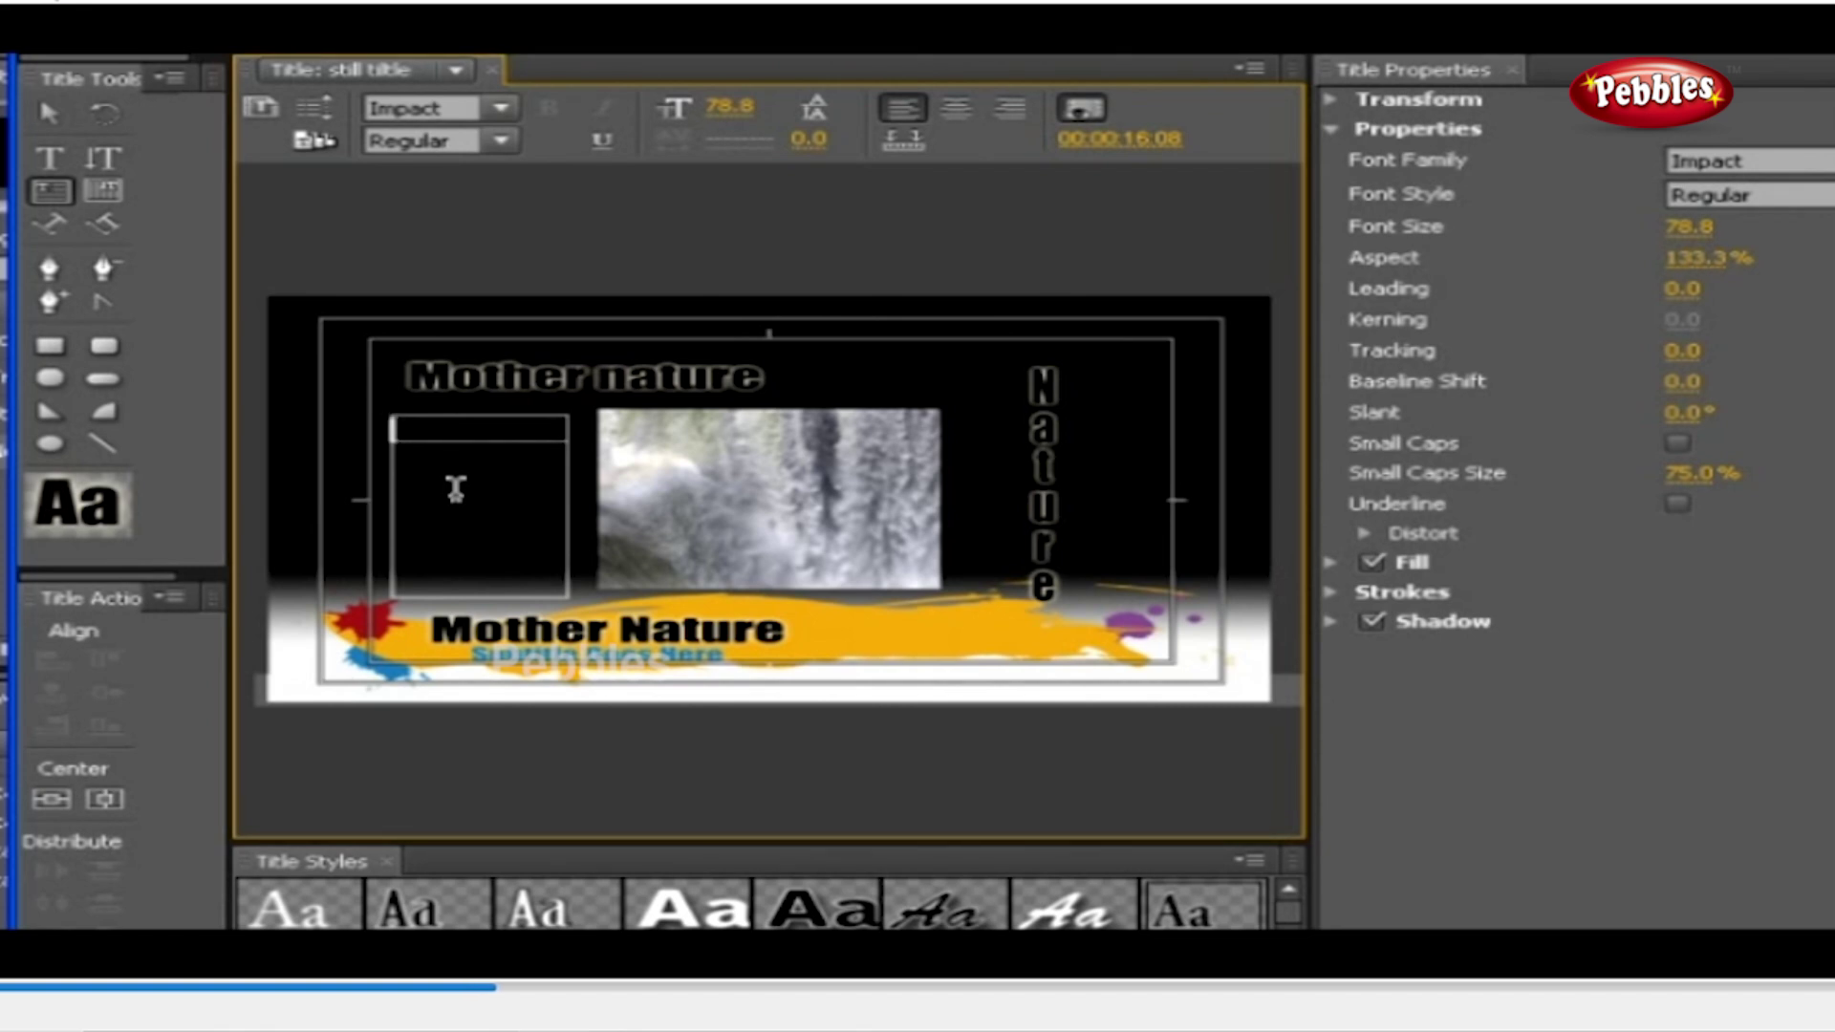
pyautogui.press('Escape')
pyautogui.click(461, 504)
pyautogui.hotkey('ctrl', 'v')
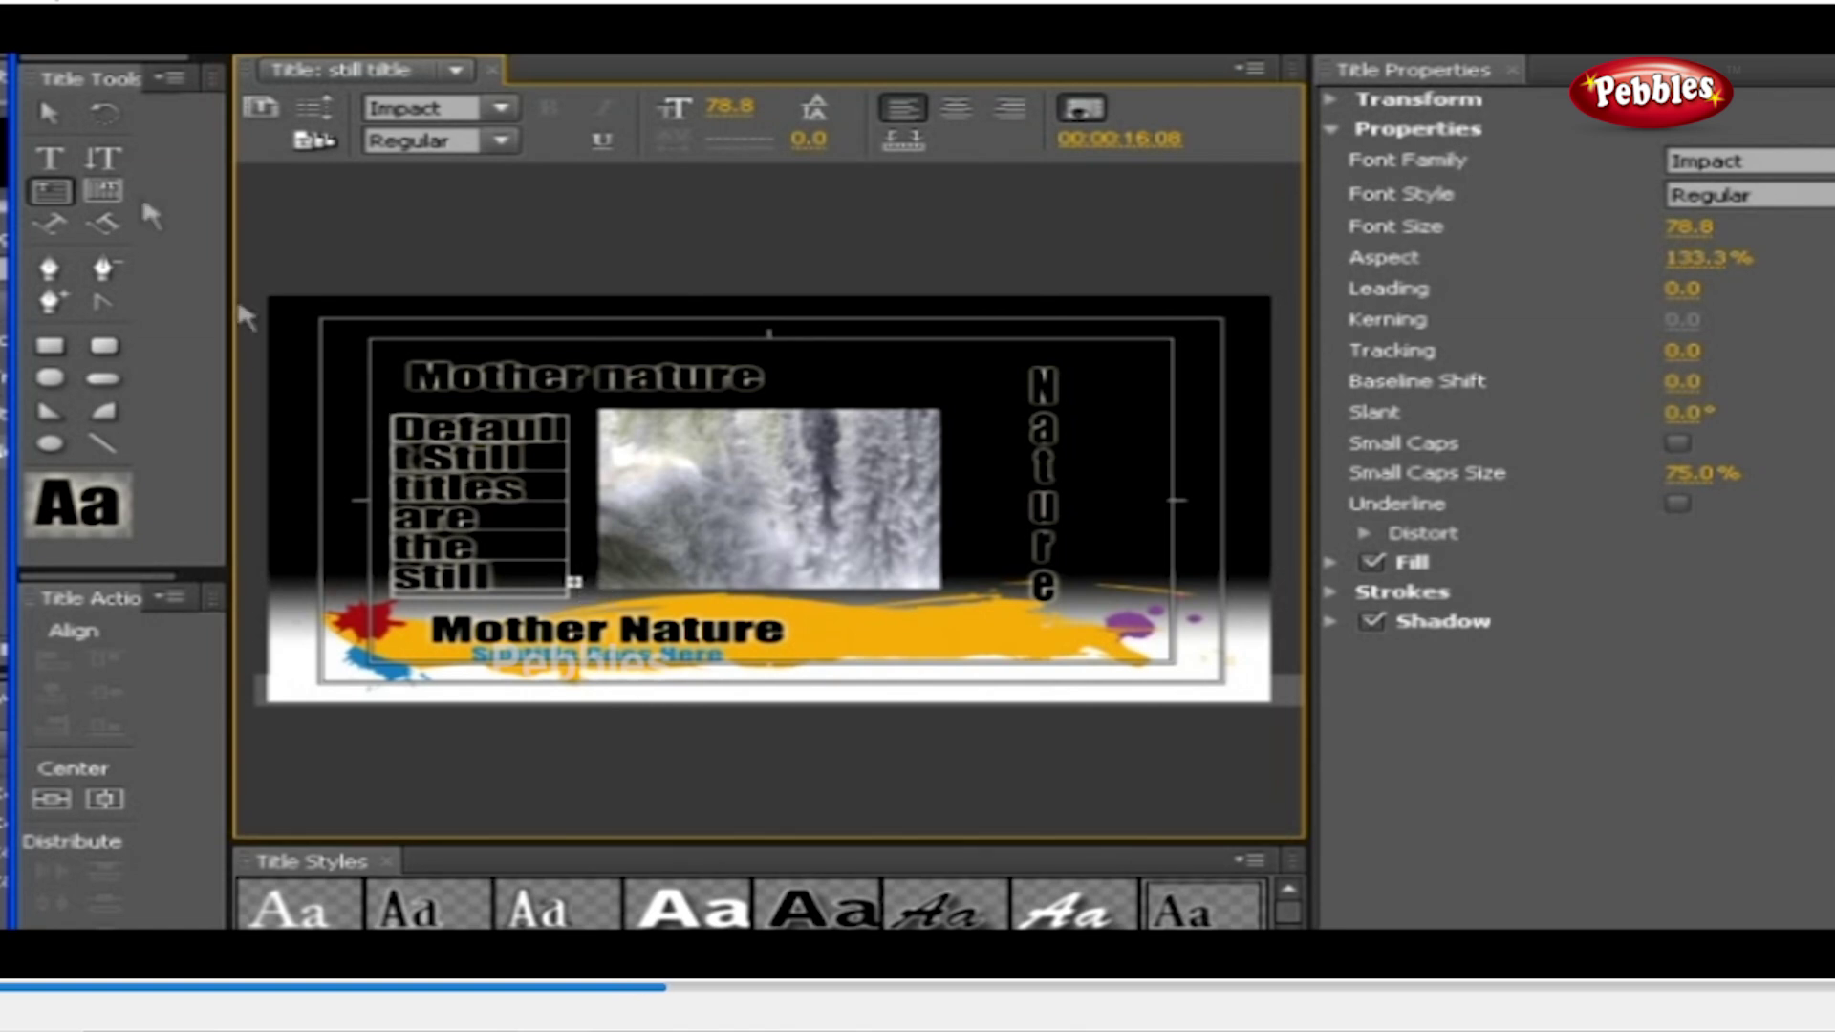
# Enlarge the paragraph's text box slightly and set its font size to 24
pyautogui.click(49, 113)
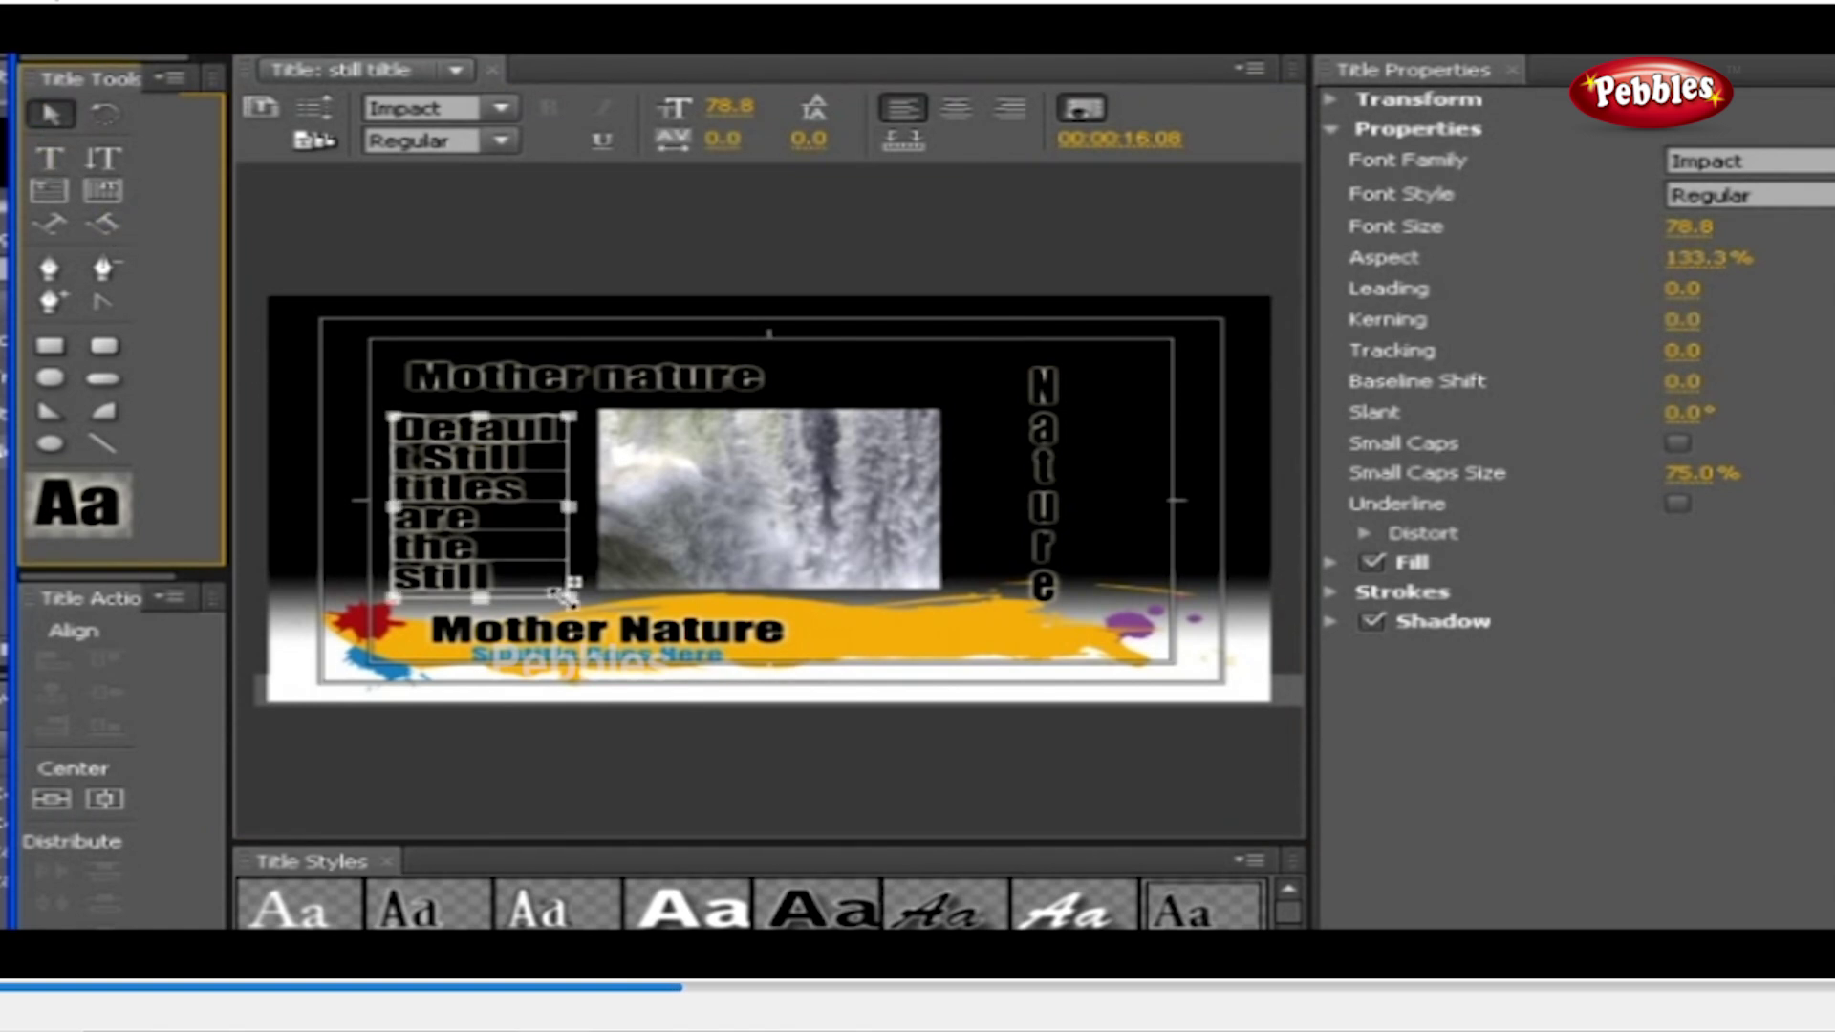
pyautogui.moveTo(563, 598); pyautogui.dragTo(602, 612)
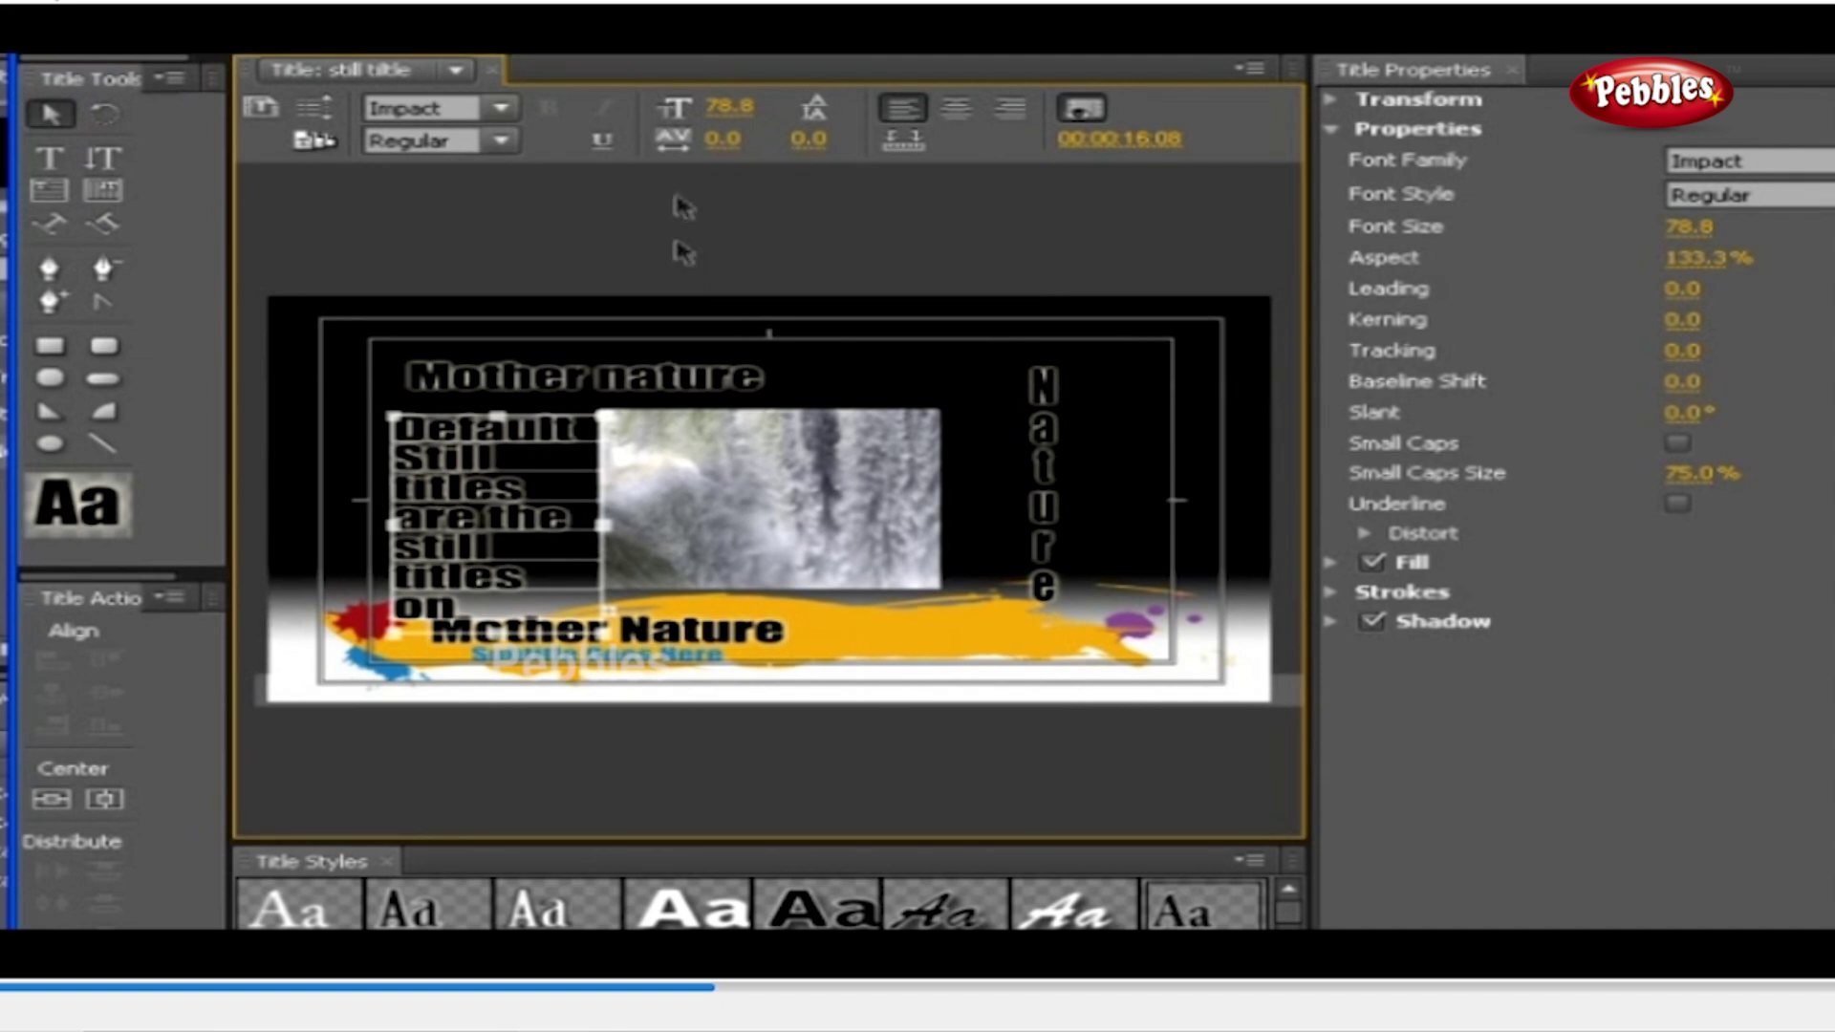
pyautogui.moveTo(743, 103); pyautogui.dragTo(736, 115)
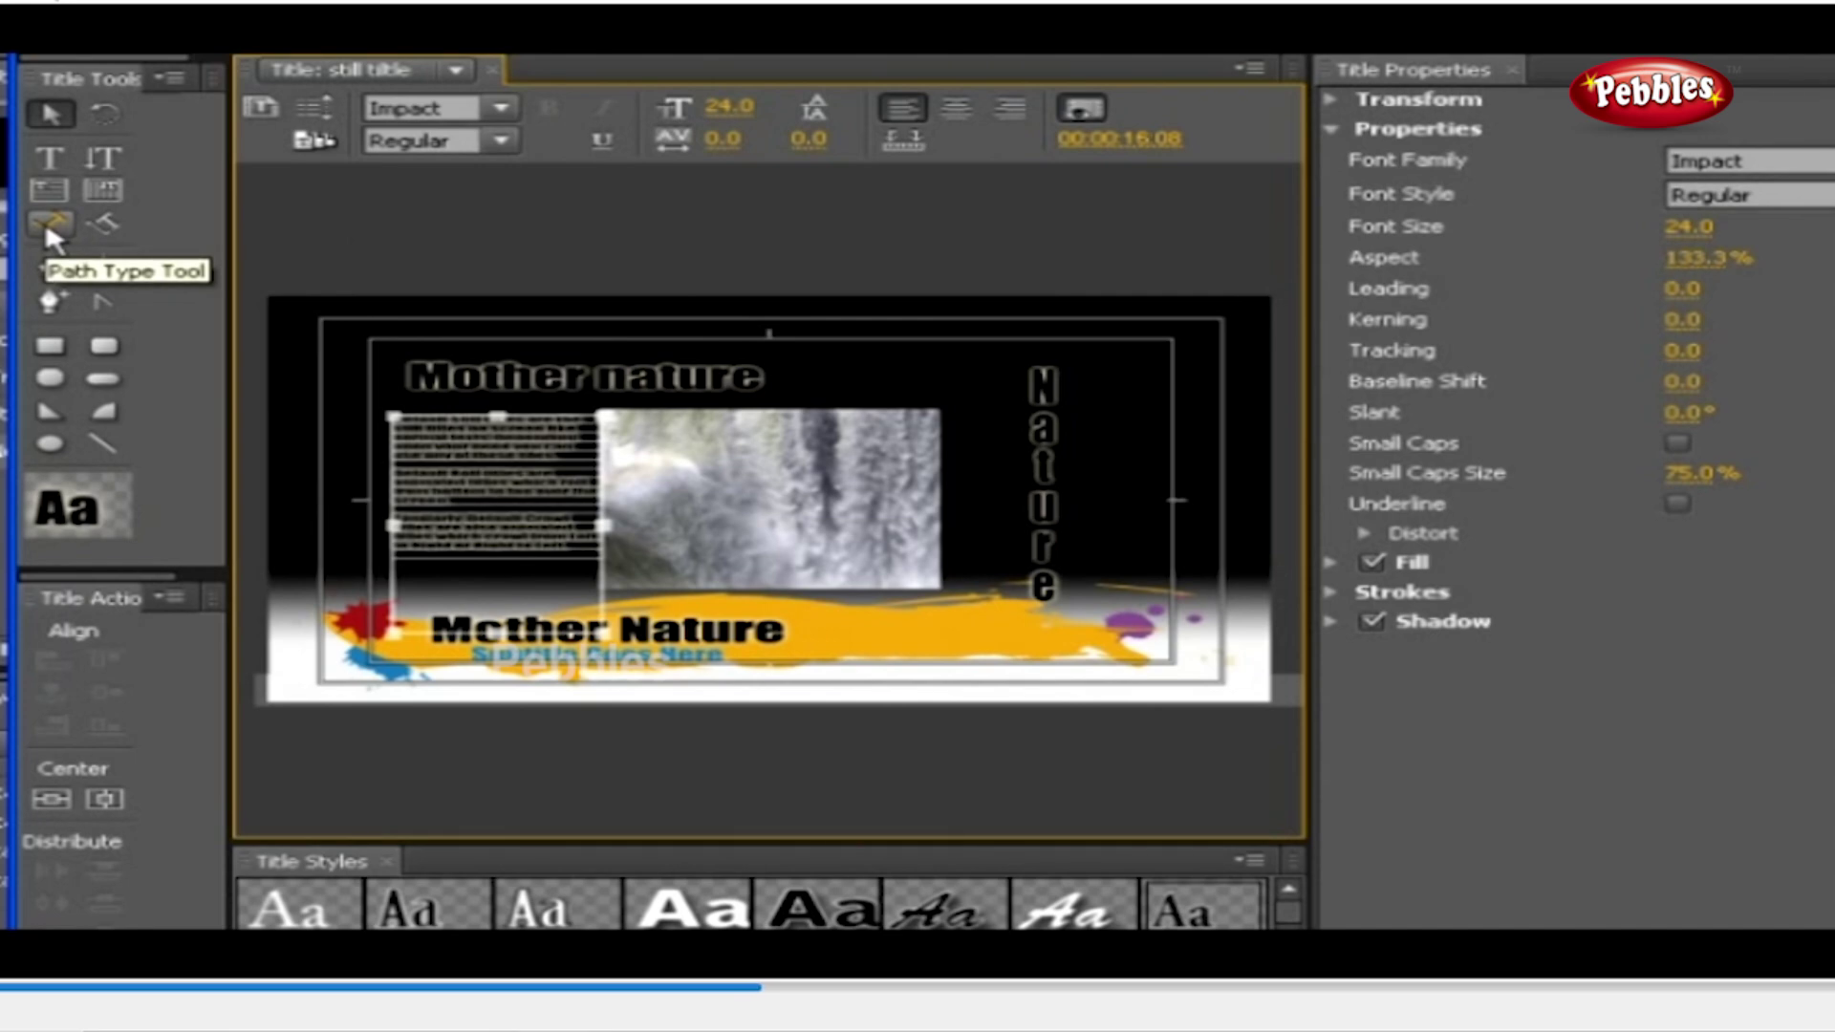
# Select all text and template graphics in the title and delete them
pyautogui.click(44, 221)
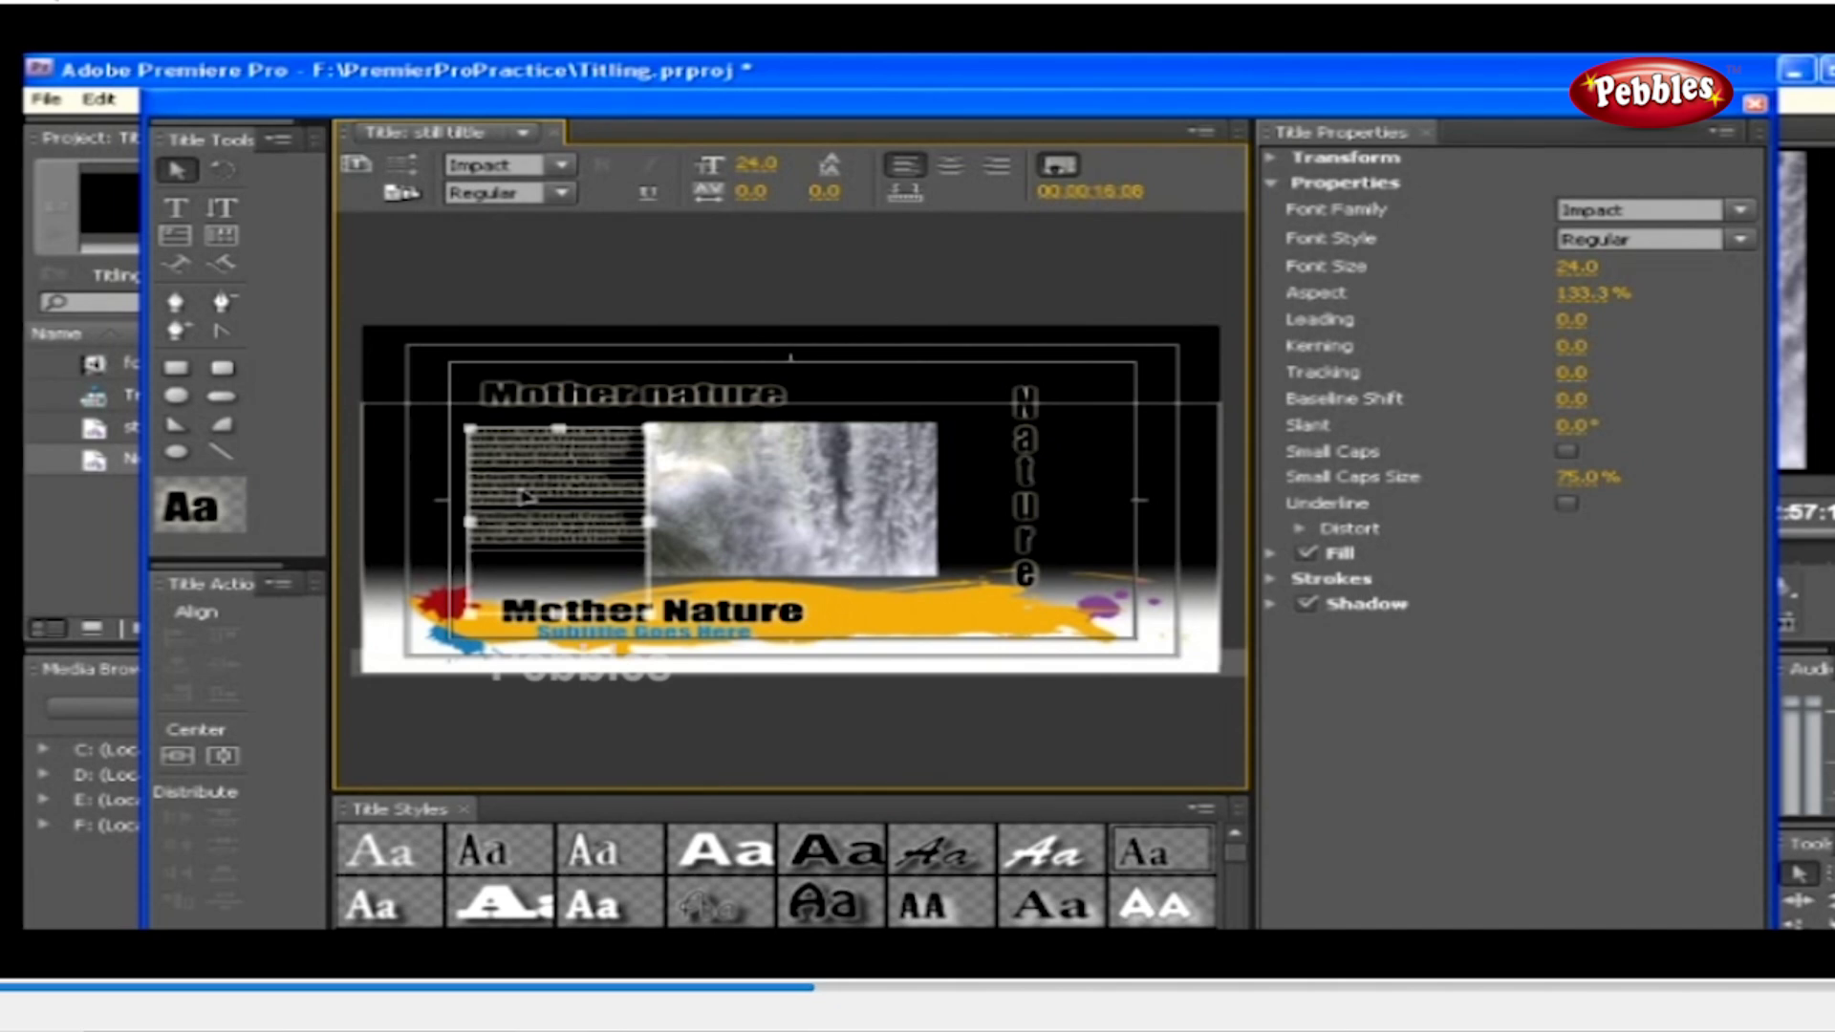
pyautogui.hotkey('ctrl', 'a')
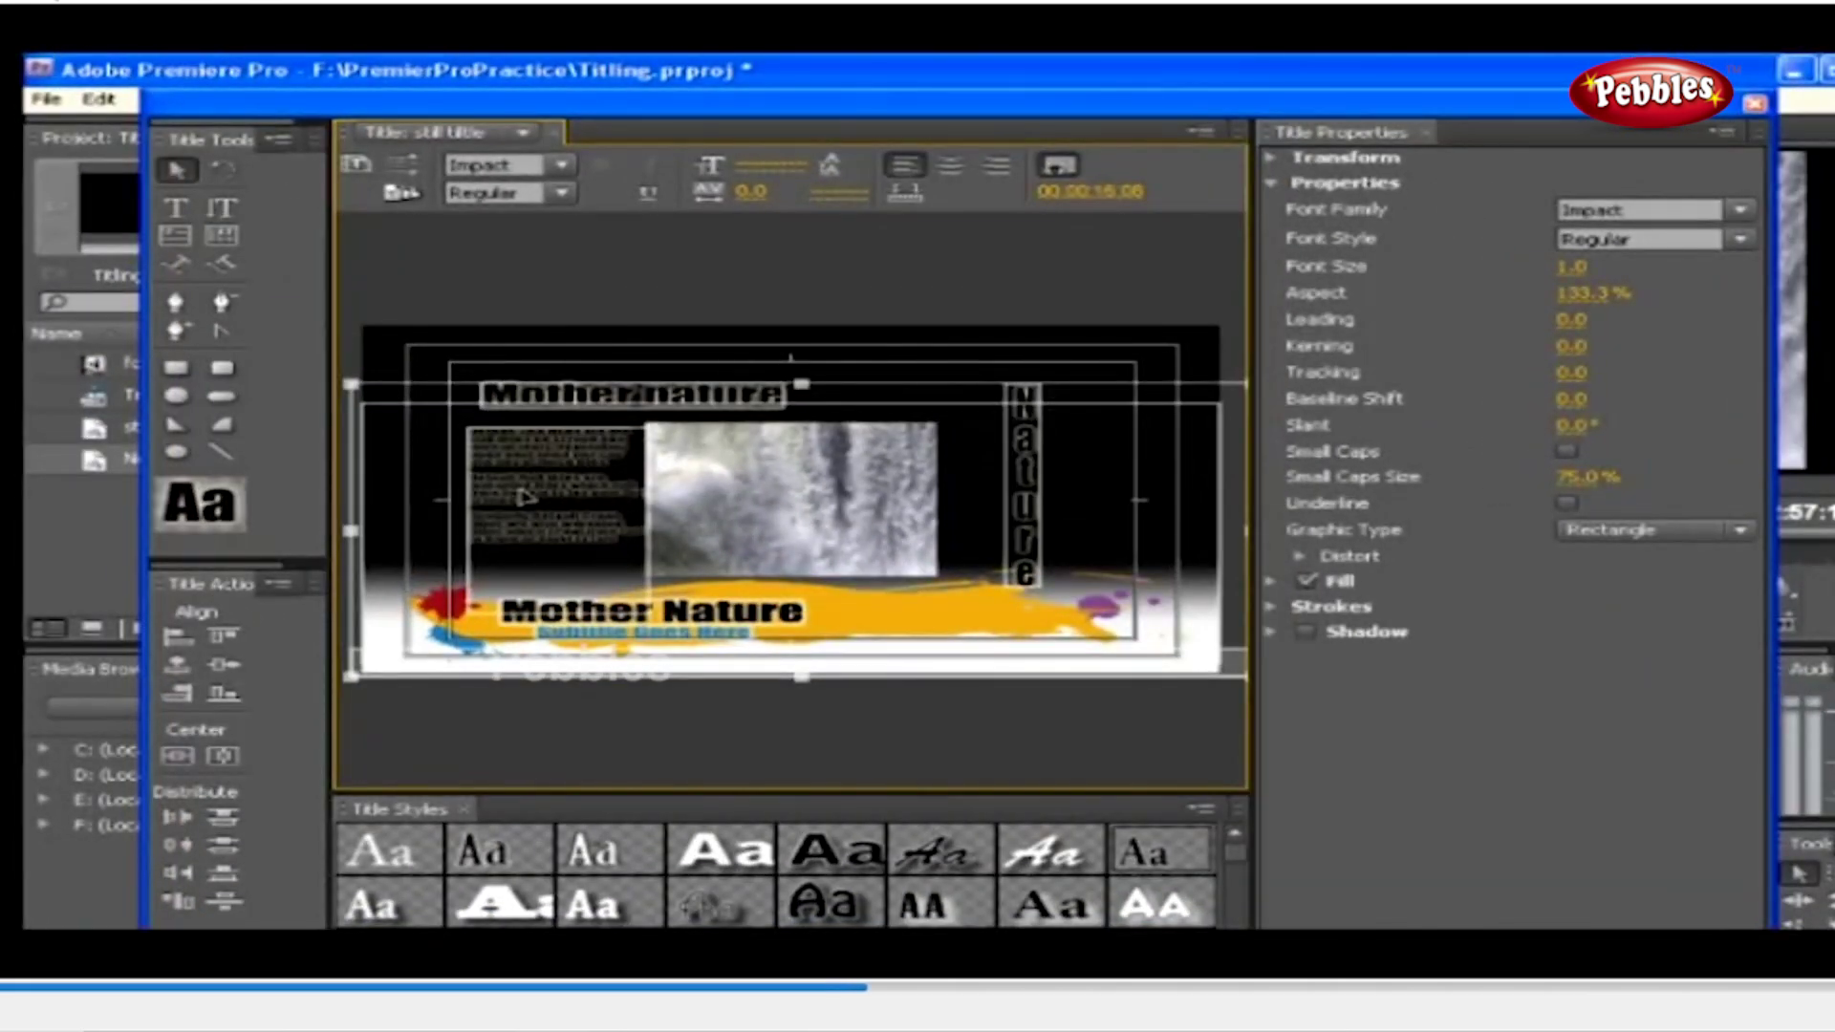
pyautogui.press('Delete')
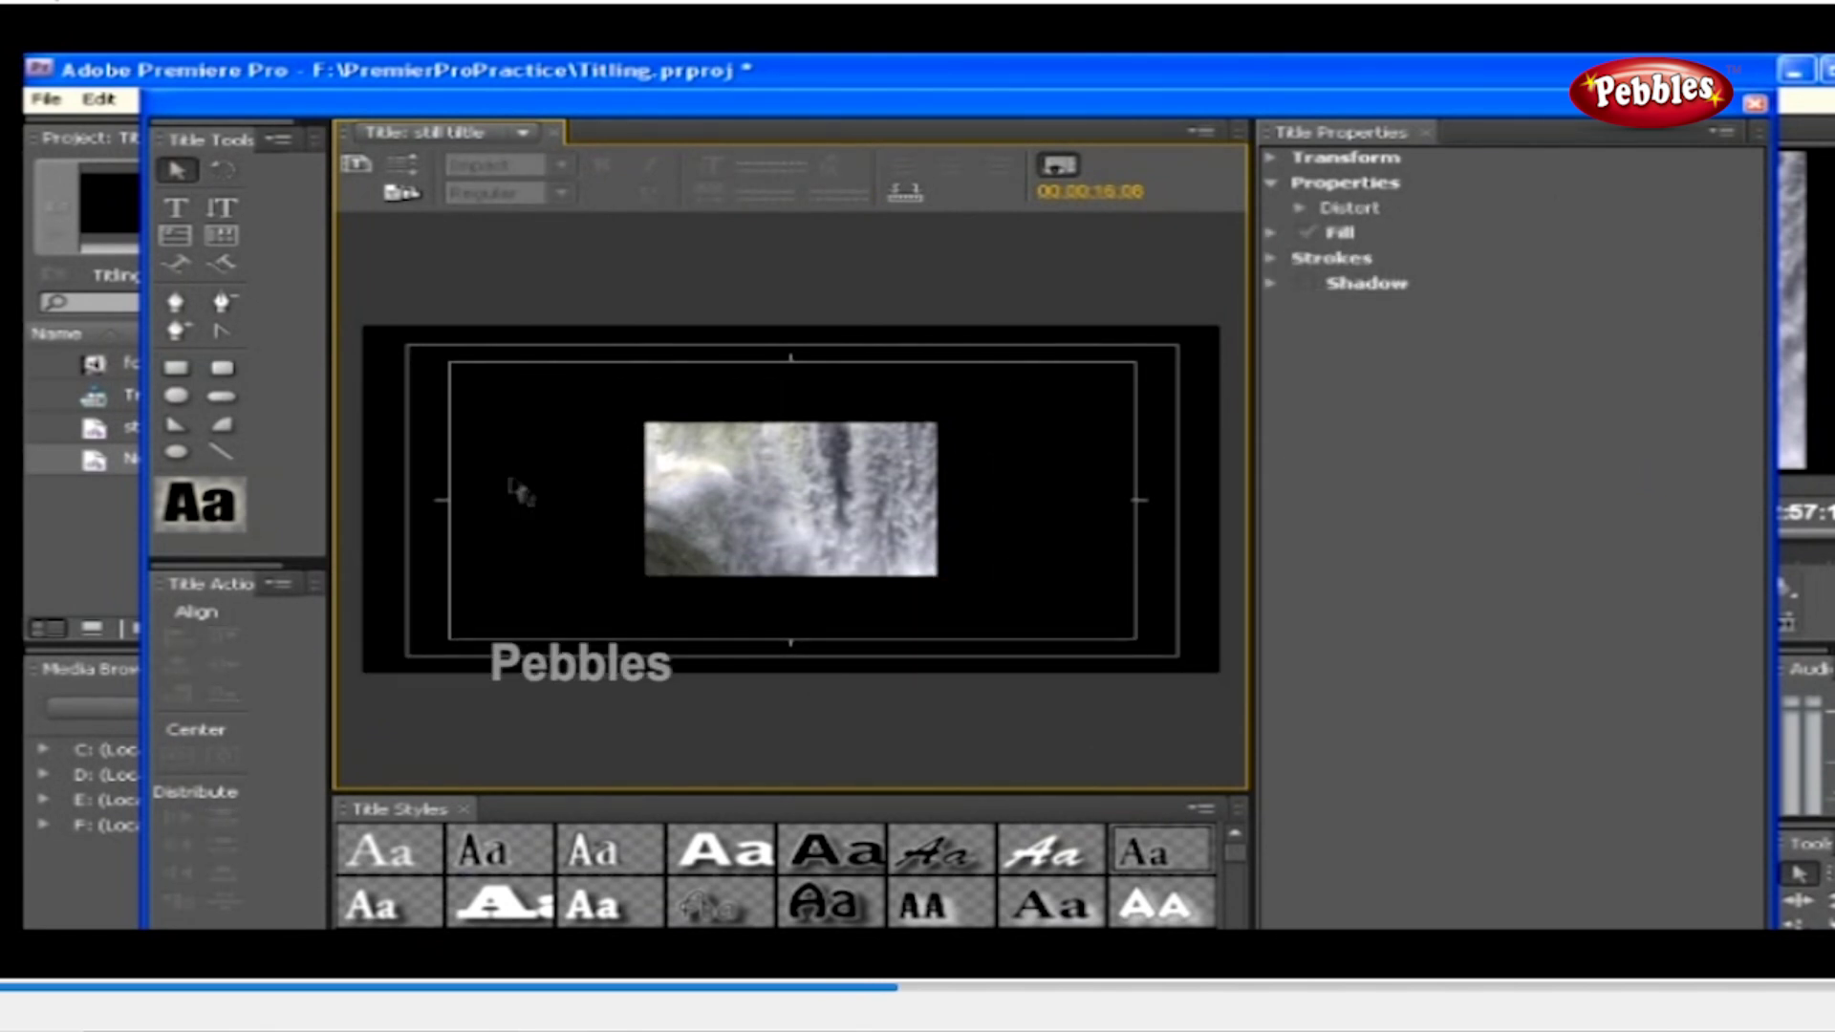
# Draw an upward-arching Path Type curve above the background video, and raise its start point slightly
pyautogui.click(182, 266)
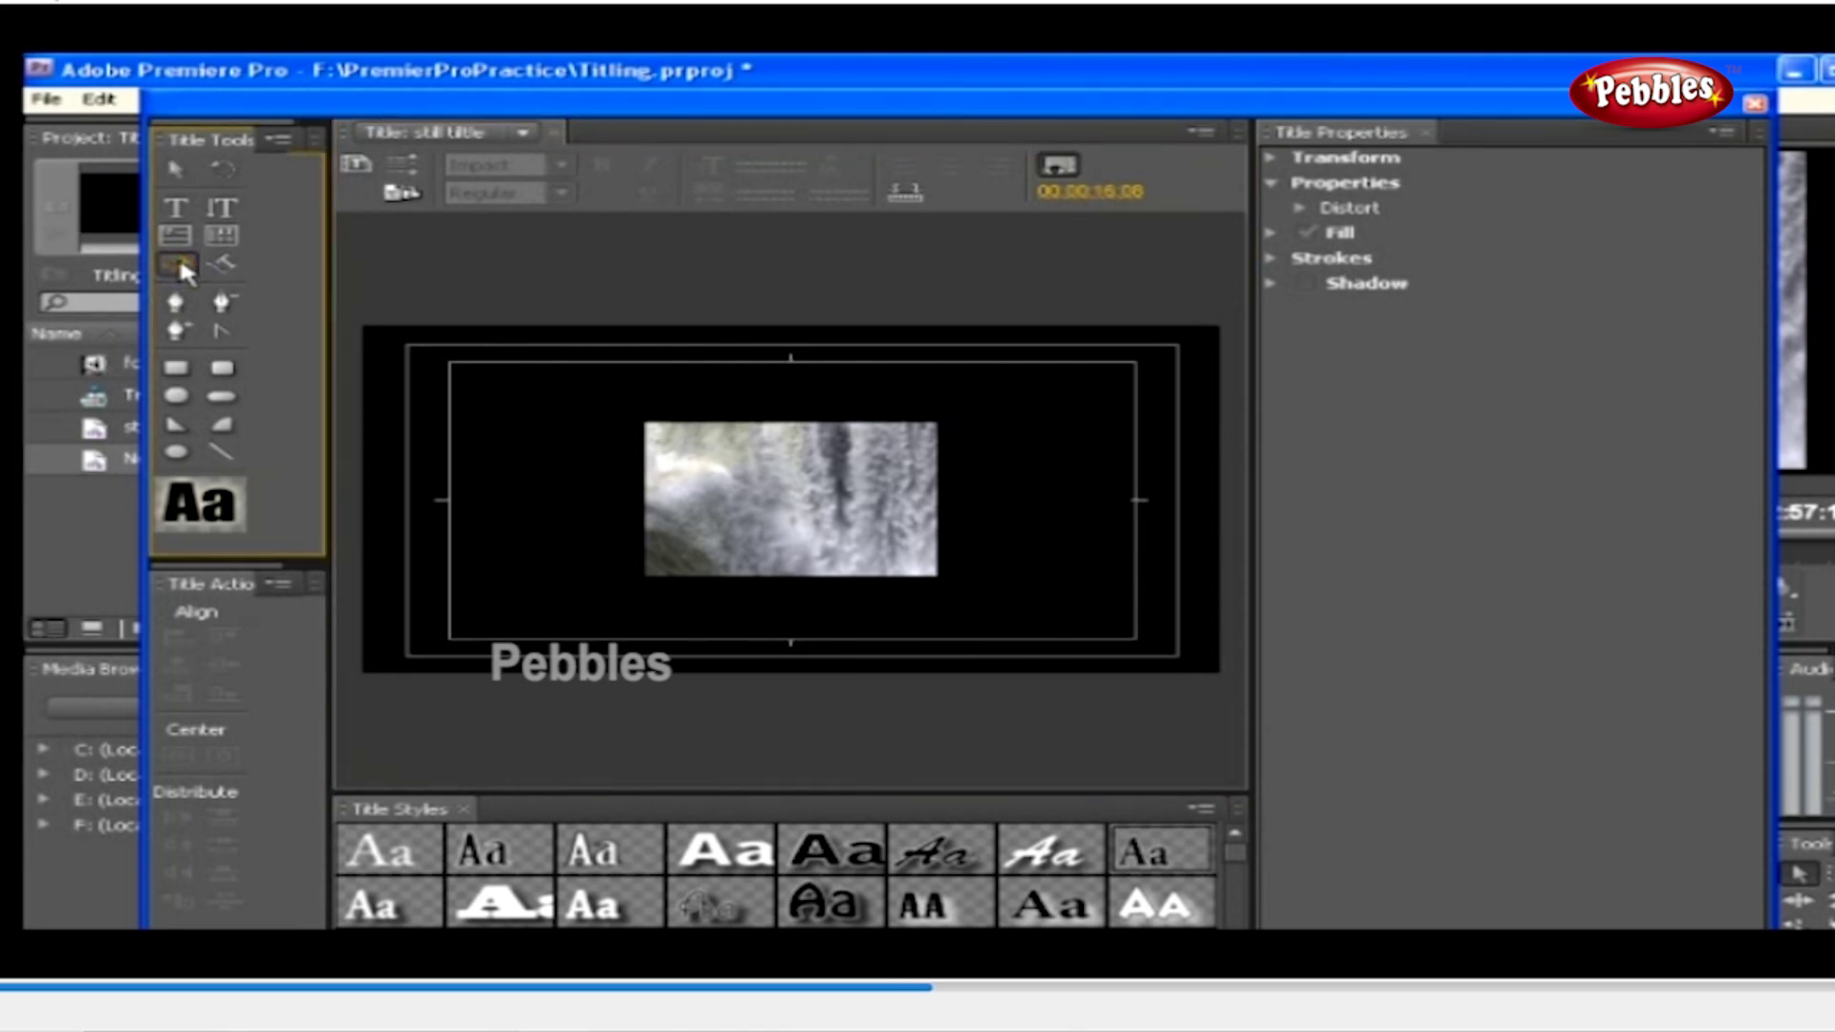
pyautogui.click(517, 443)
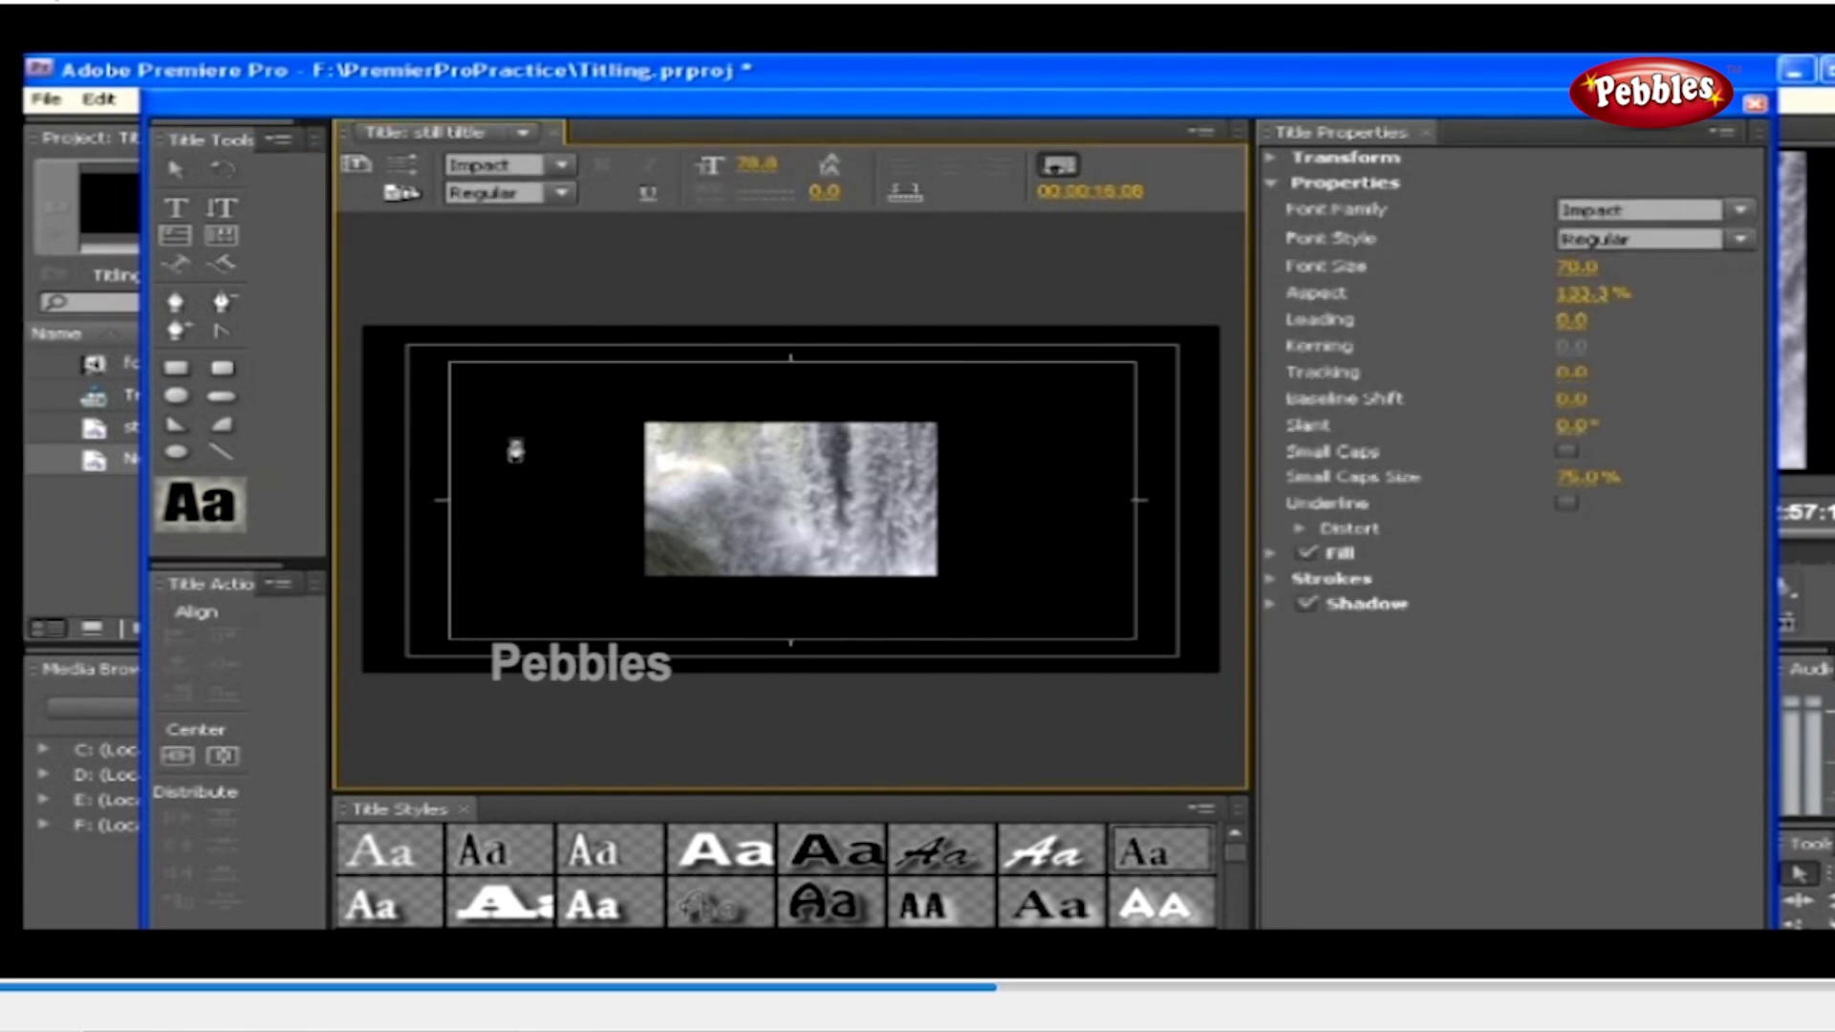
pyautogui.click(997, 408)
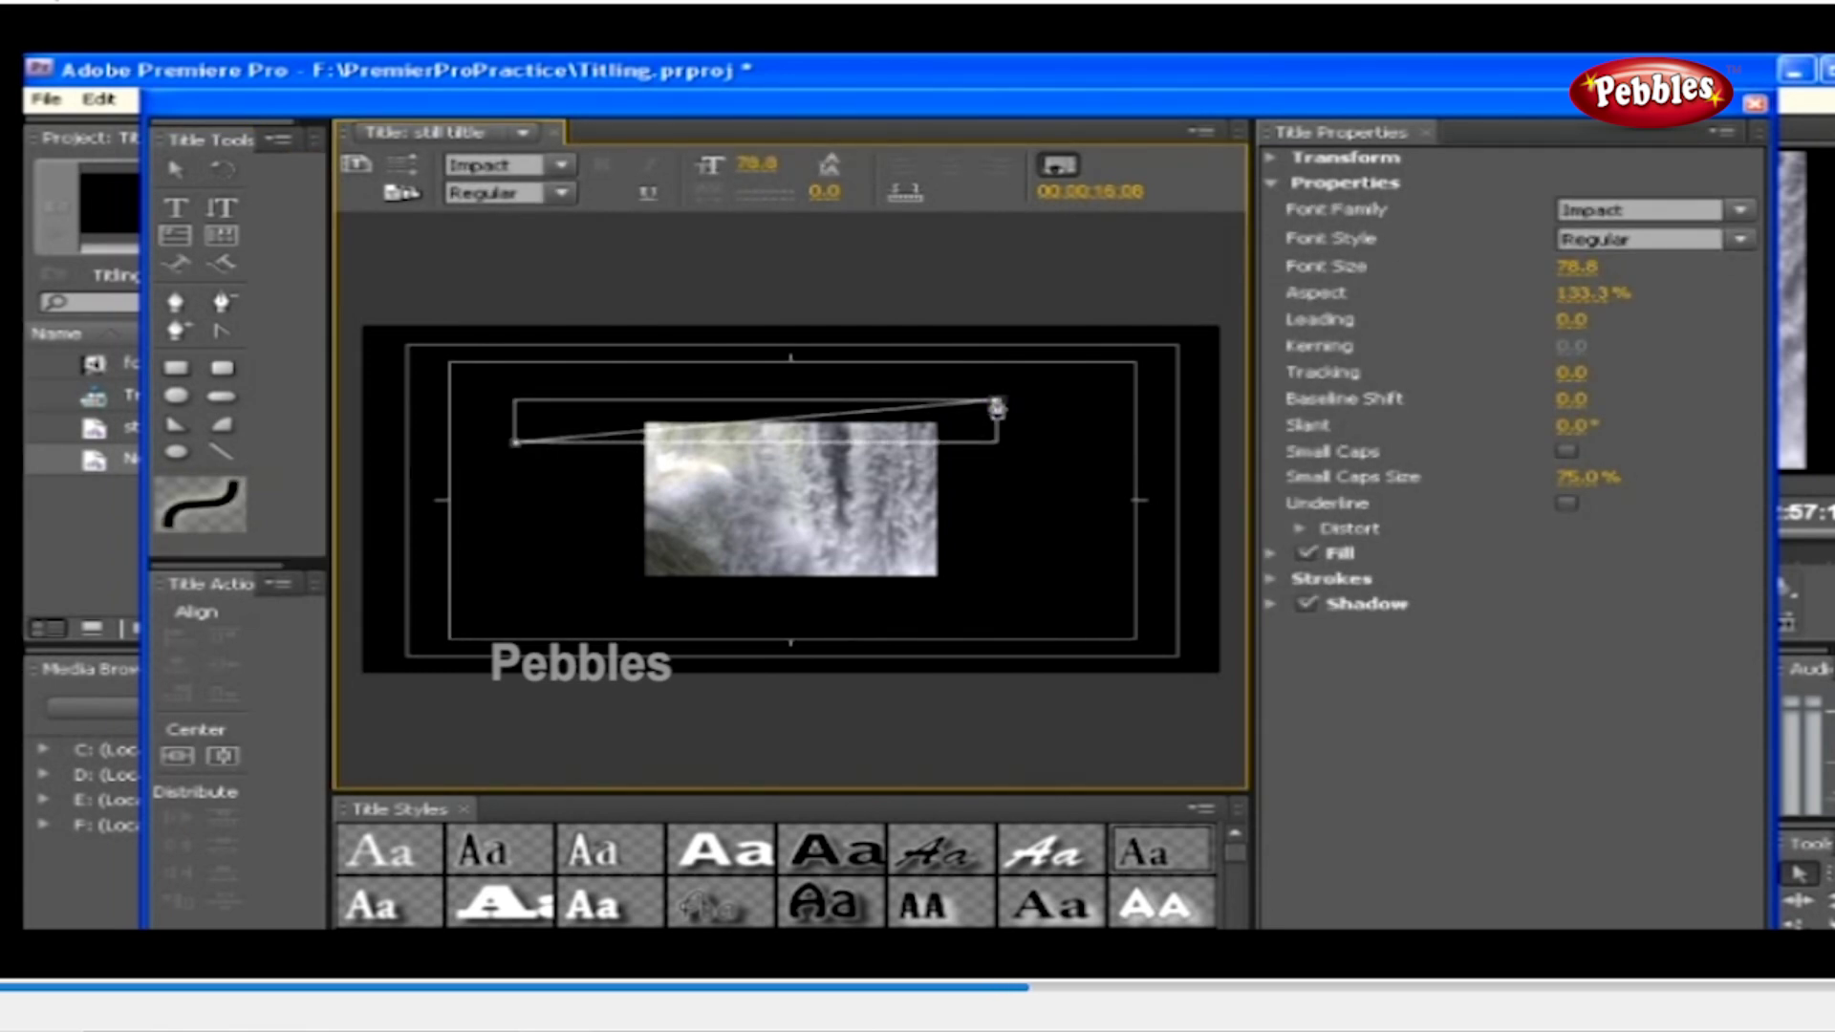
pyautogui.moveTo(996, 409); pyautogui.dragTo(1030, 424)
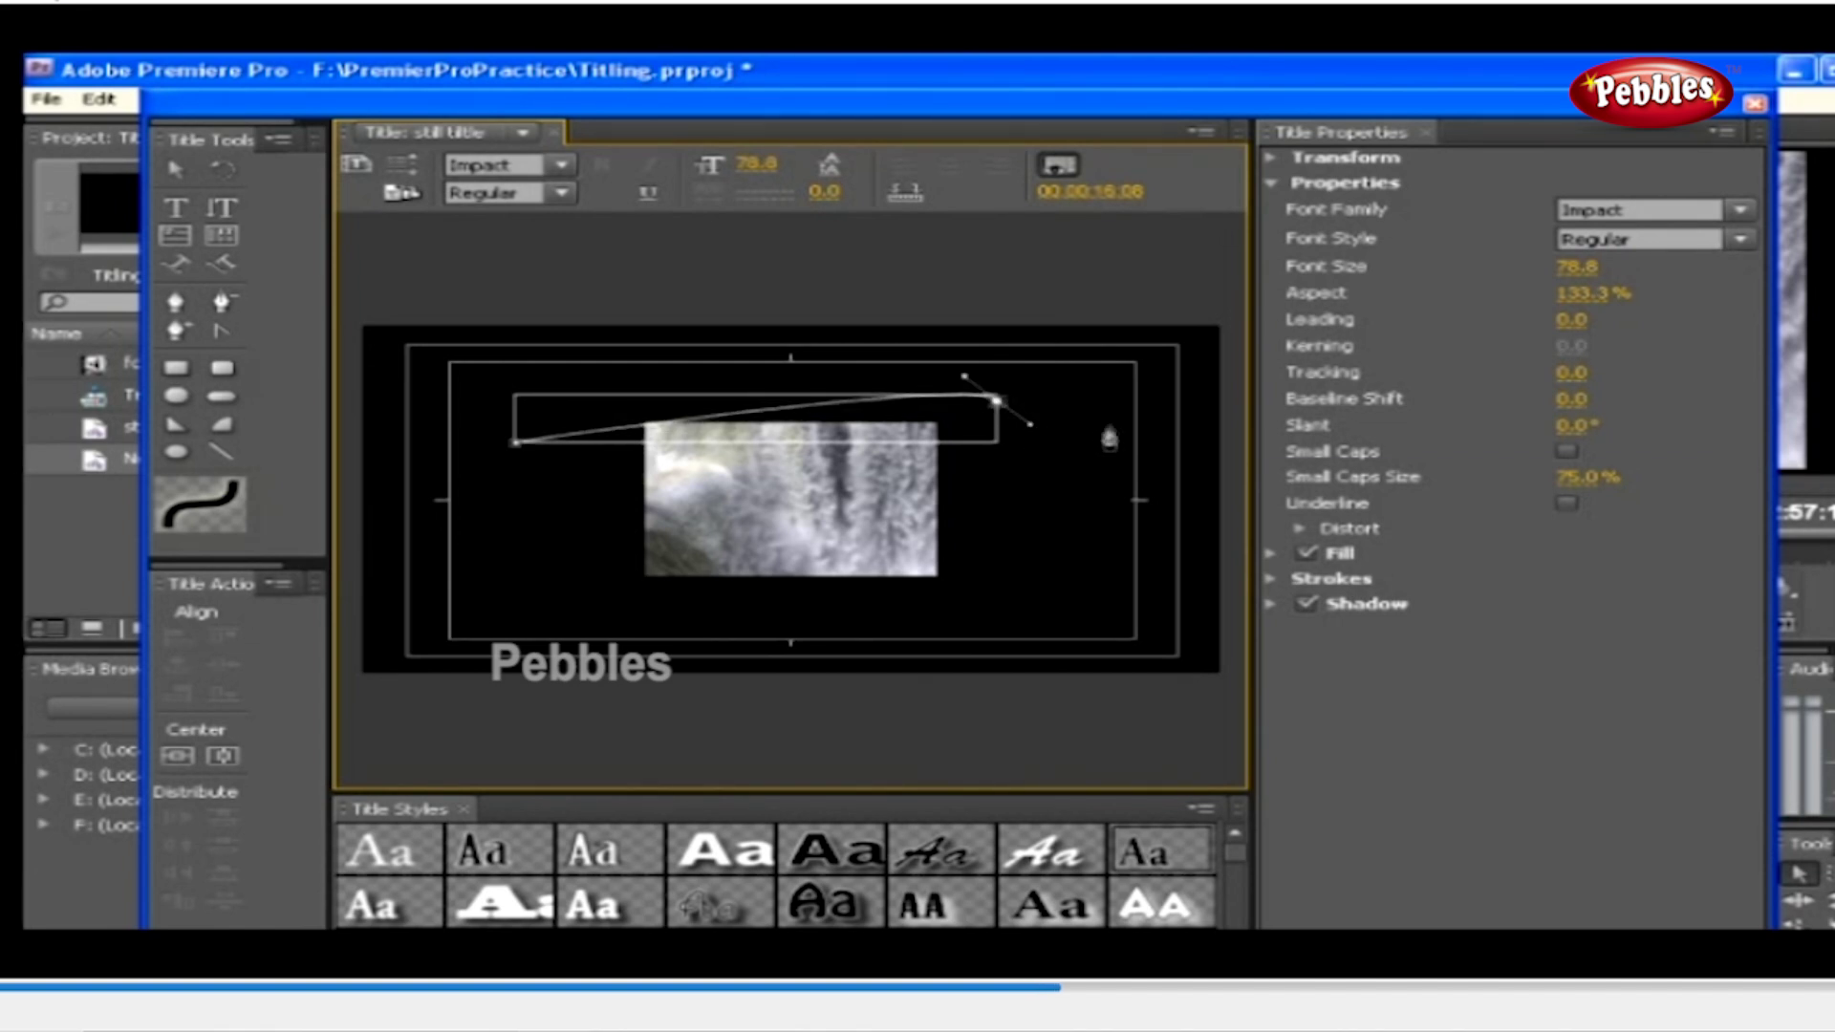
pyautogui.moveTo(1158, 487); pyautogui.dragTo(1178, 449)
pyautogui.click(174, 266)
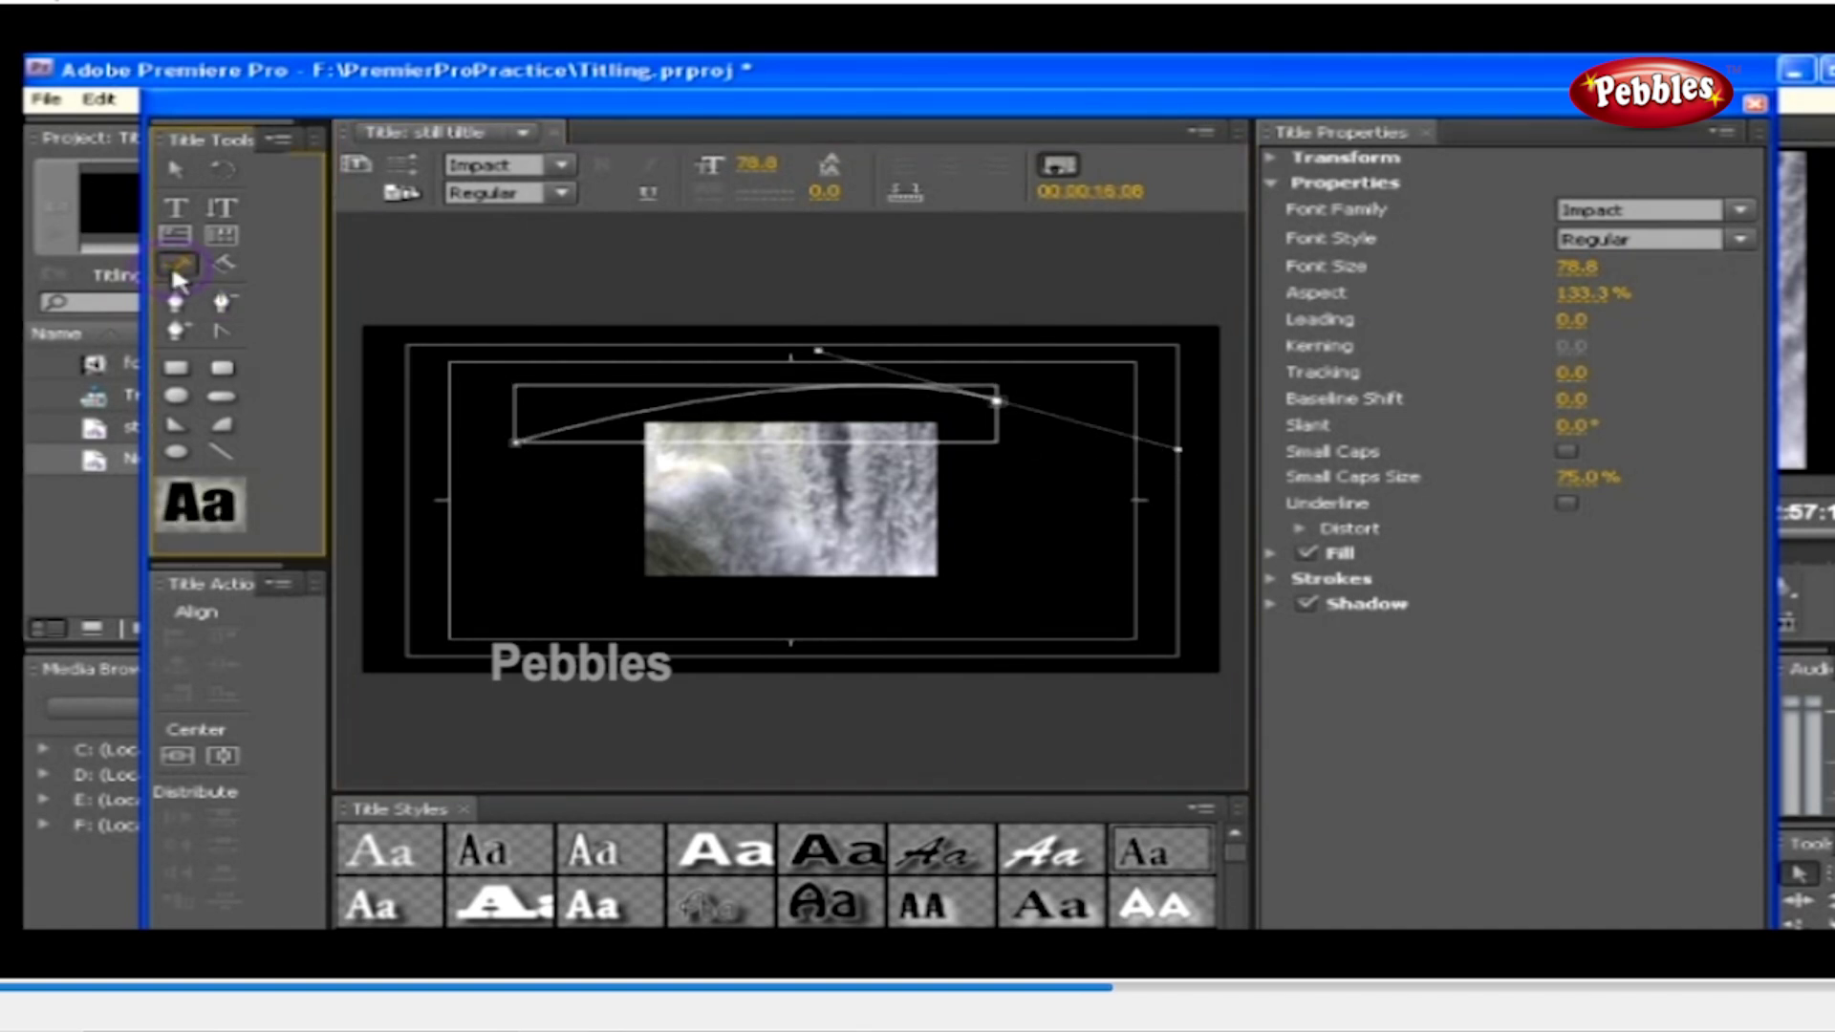
pyautogui.click(516, 443)
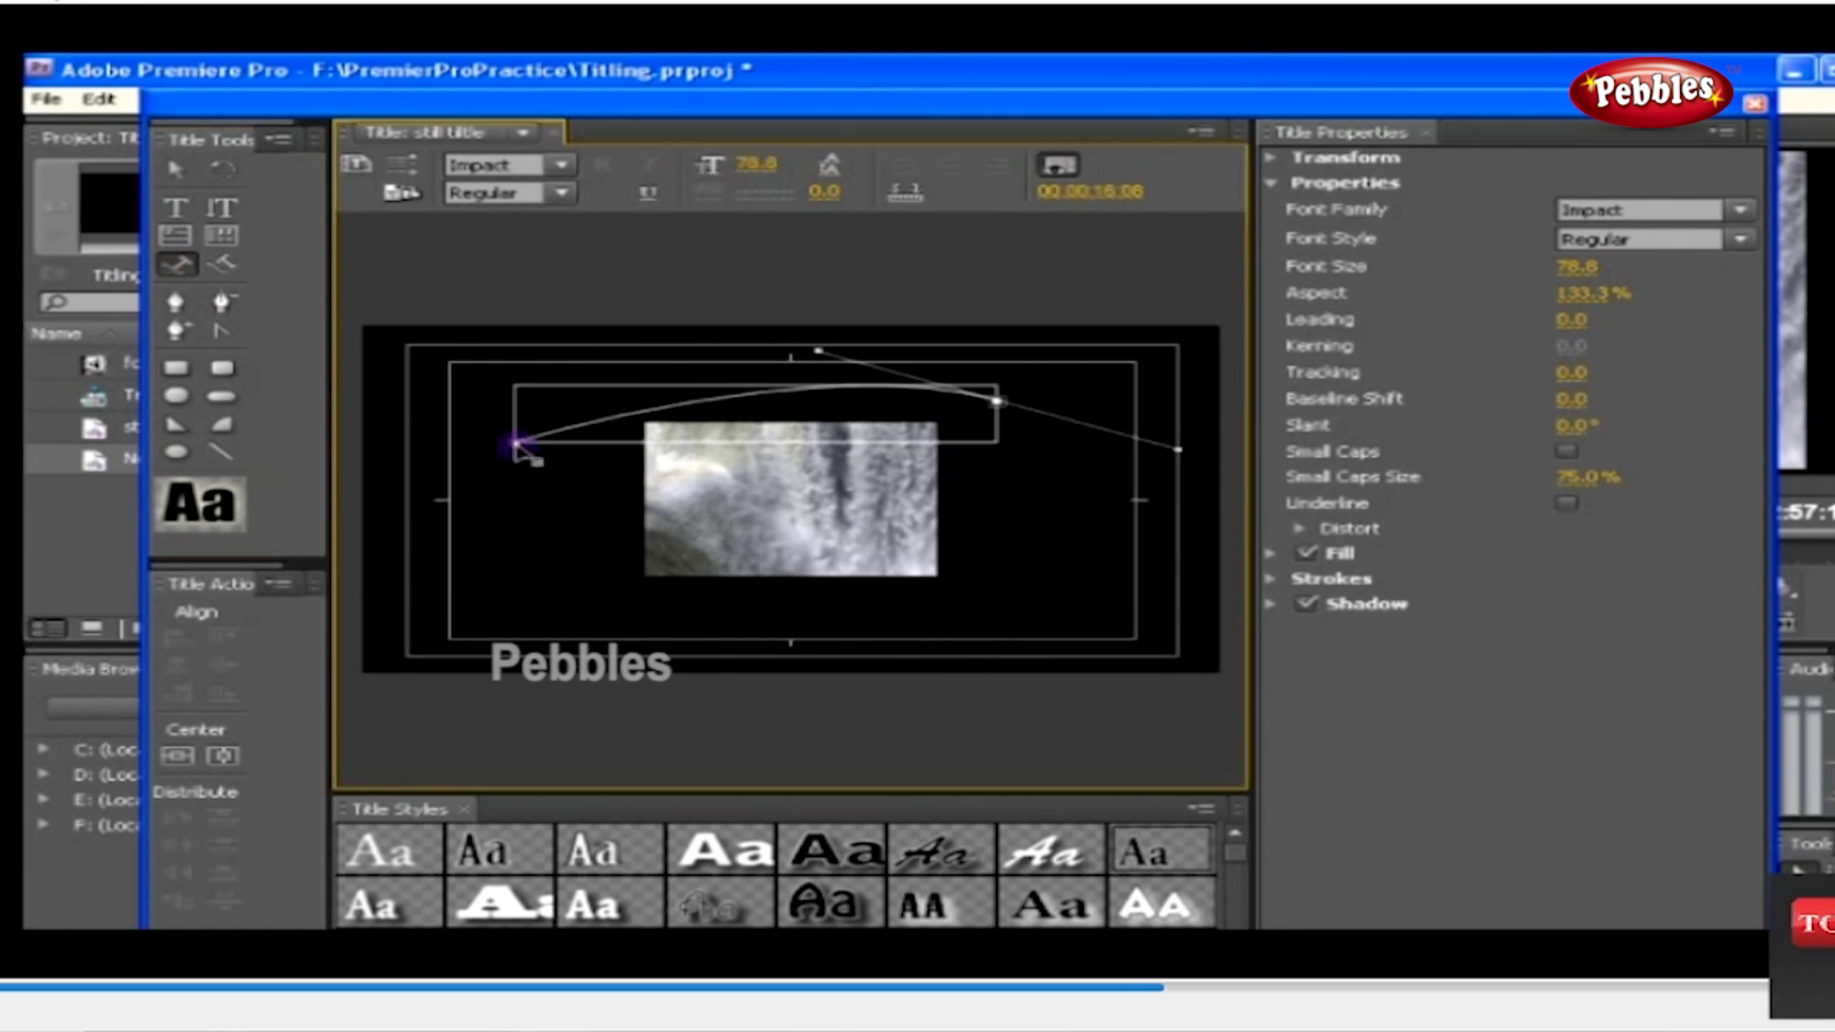
pyautogui.moveTo(517, 442); pyautogui.dragTo(513, 427)
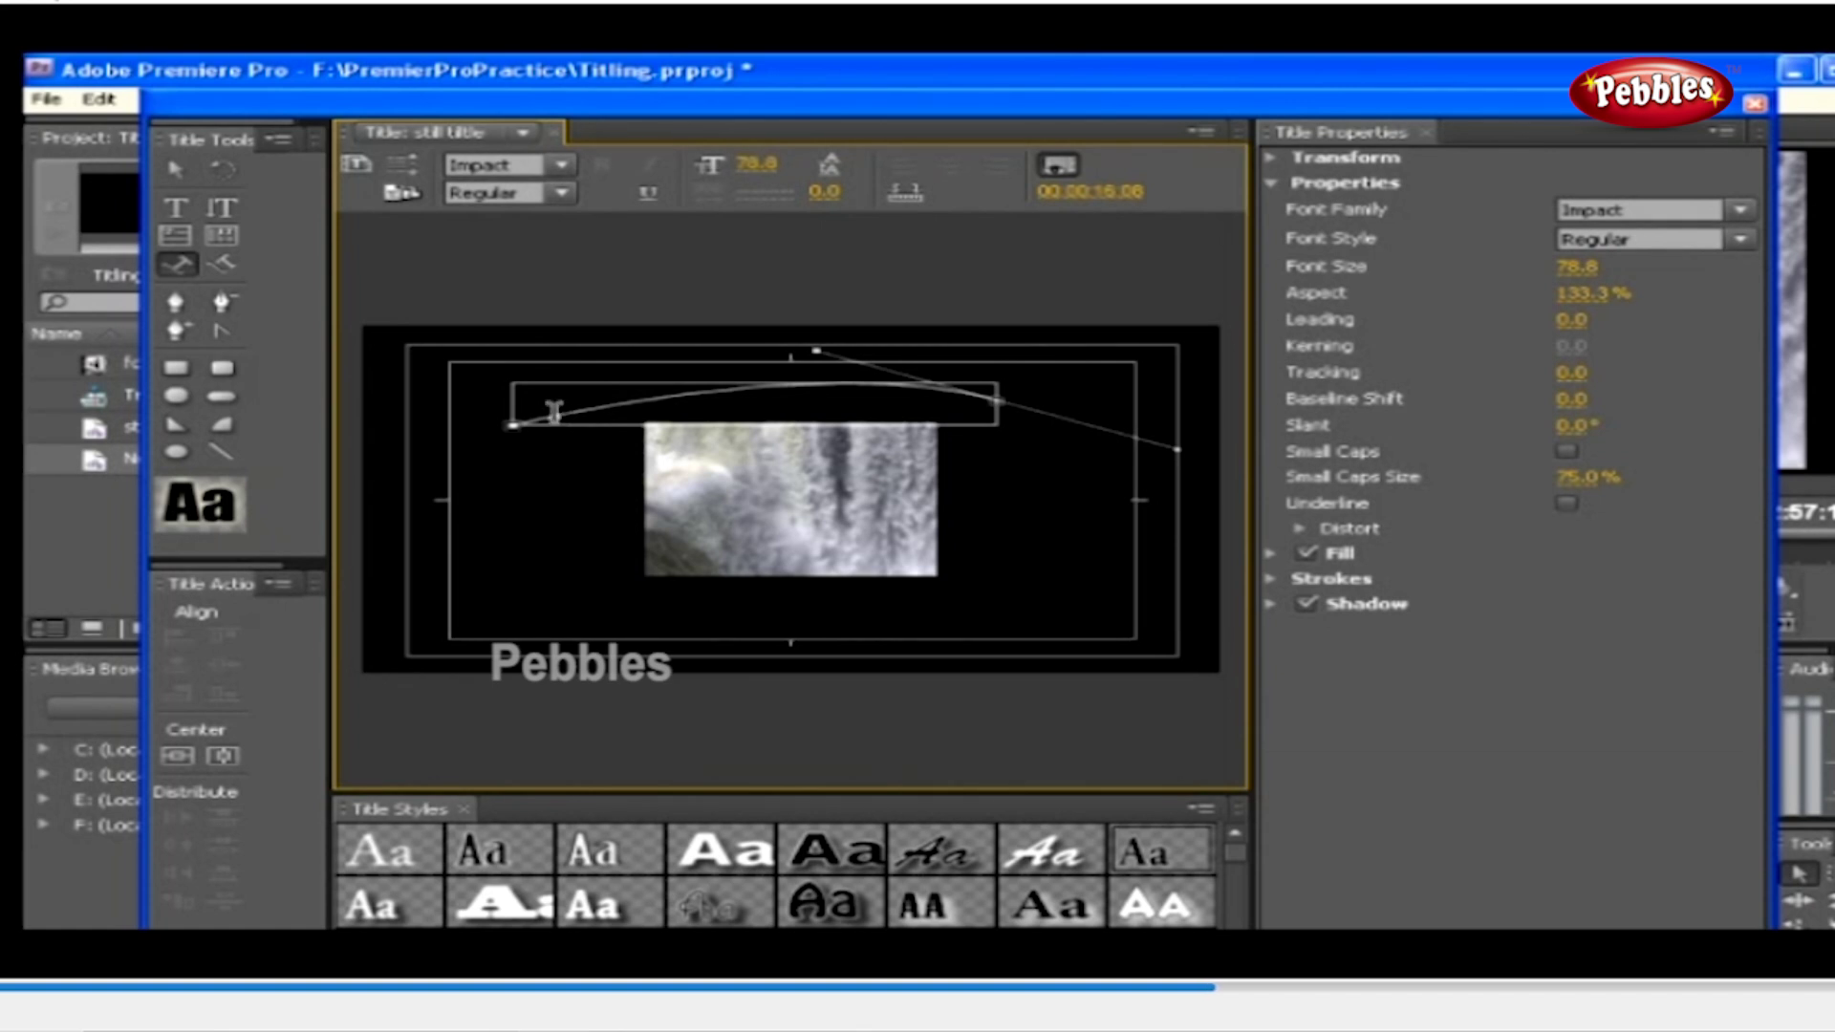
# Enter "Mother nature" along the curved path, and reopen the path text for editing
pyautogui.click(552, 410)
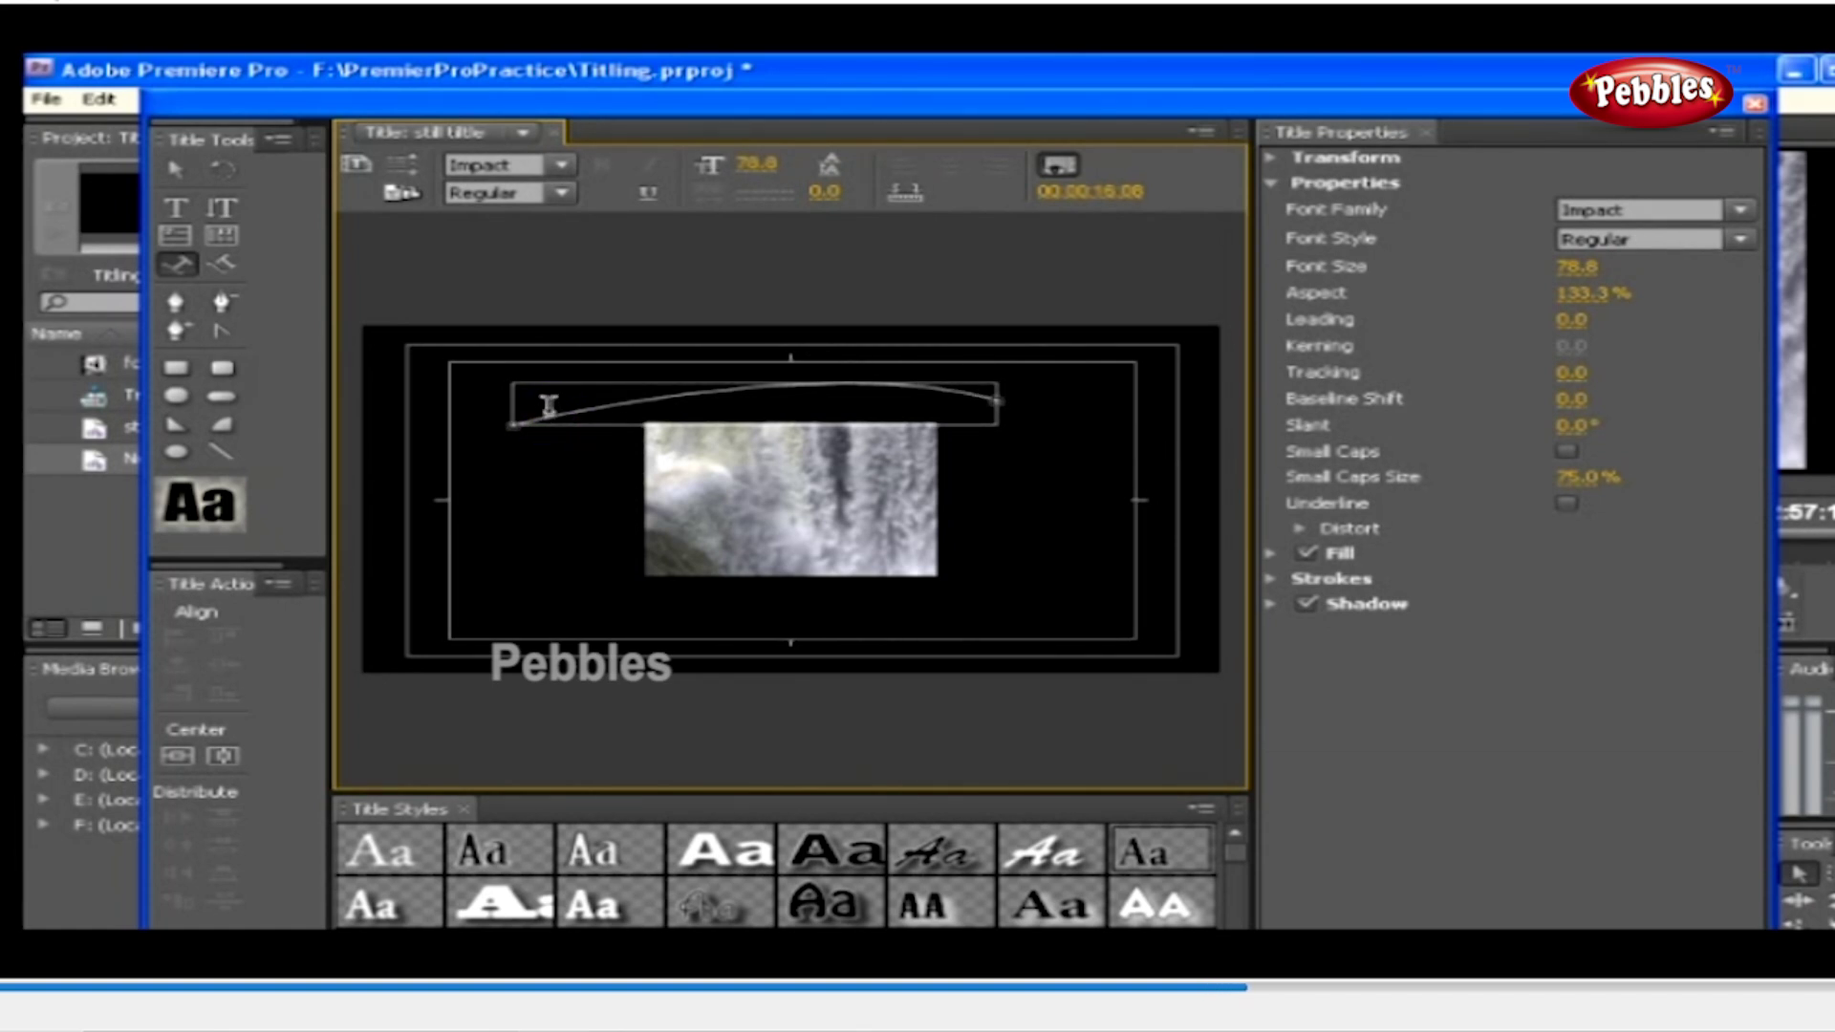
pyautogui.write('M')
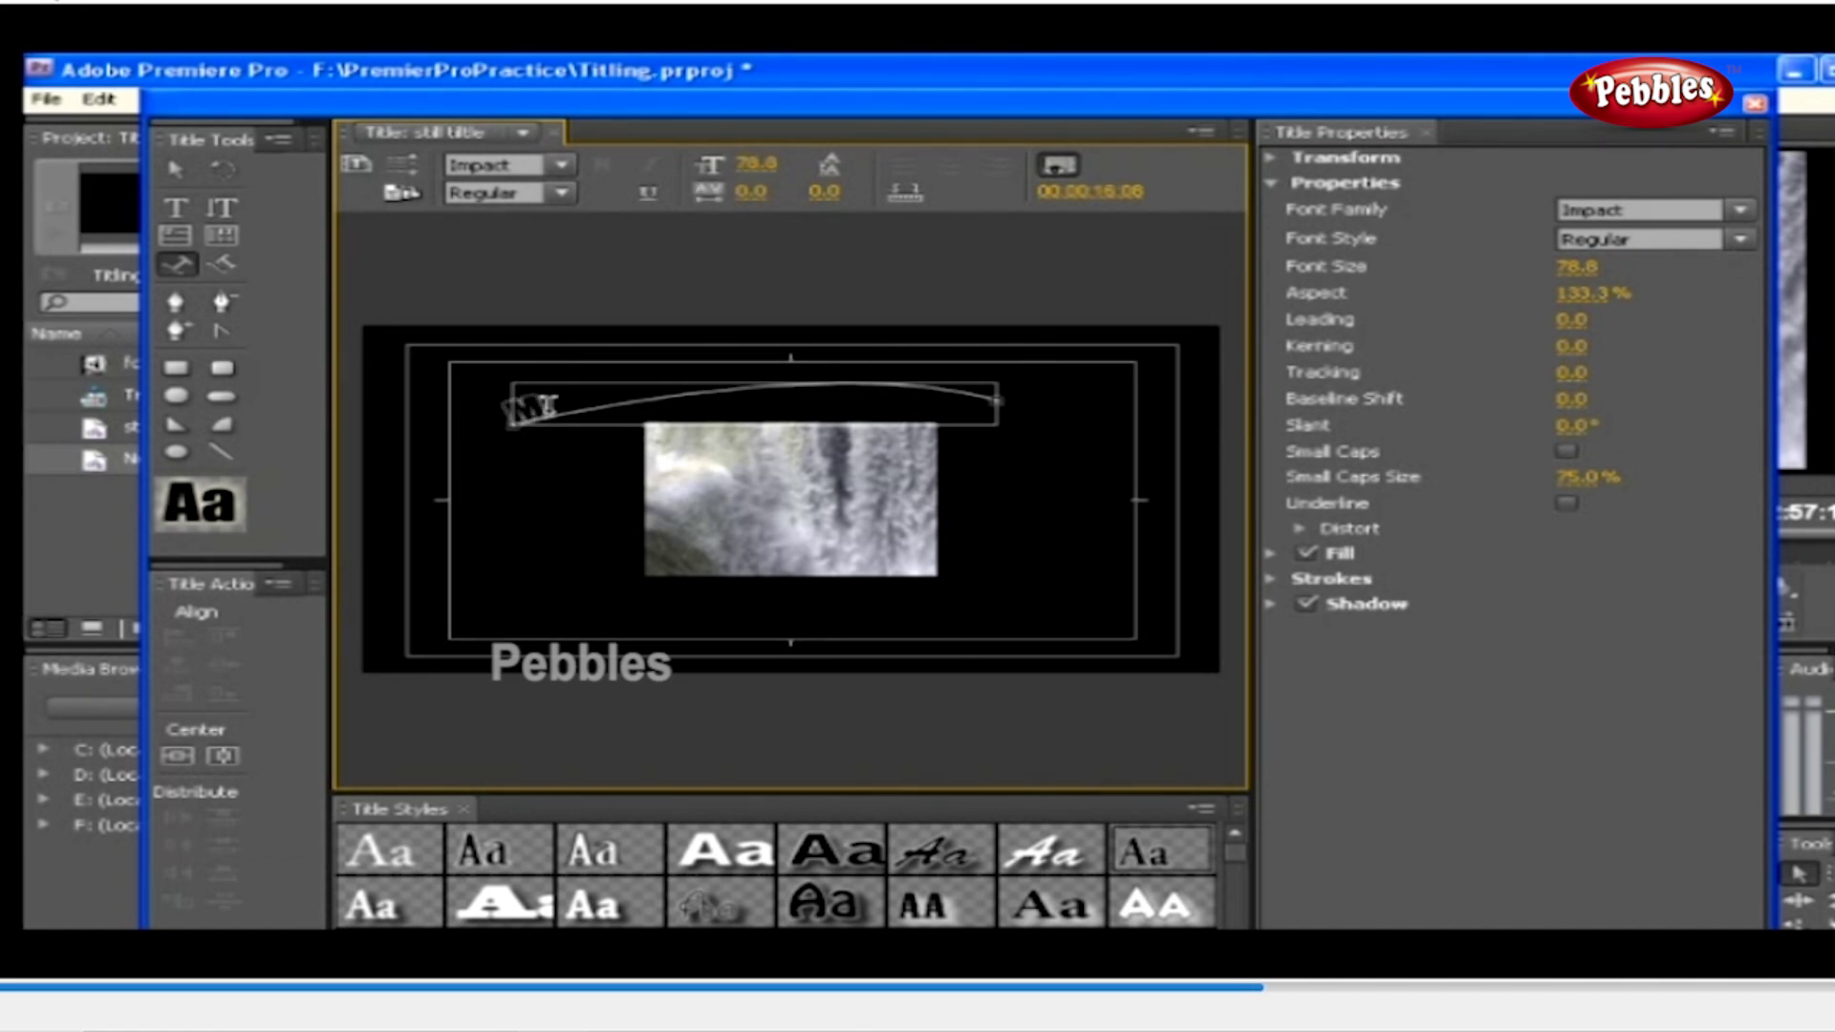
pyautogui.write('other nature')
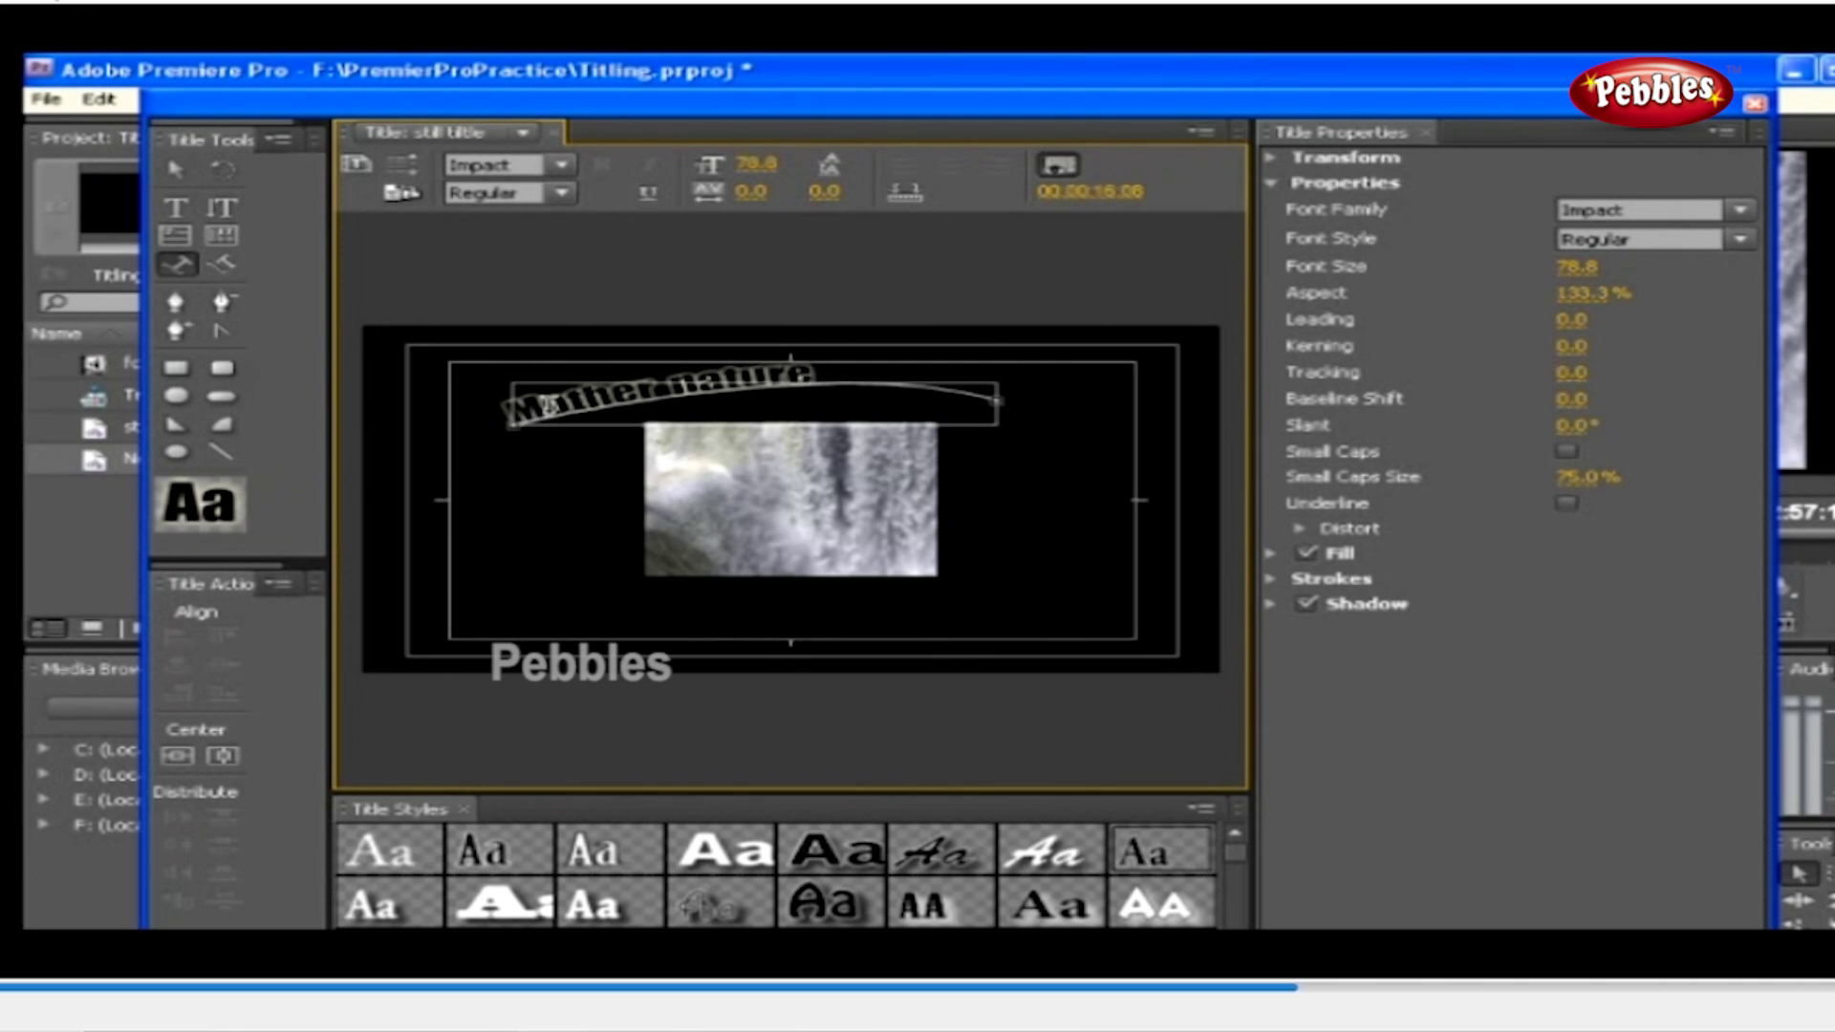
pyautogui.click(176, 169)
pyautogui.click(514, 466)
pyautogui.click(571, 416)
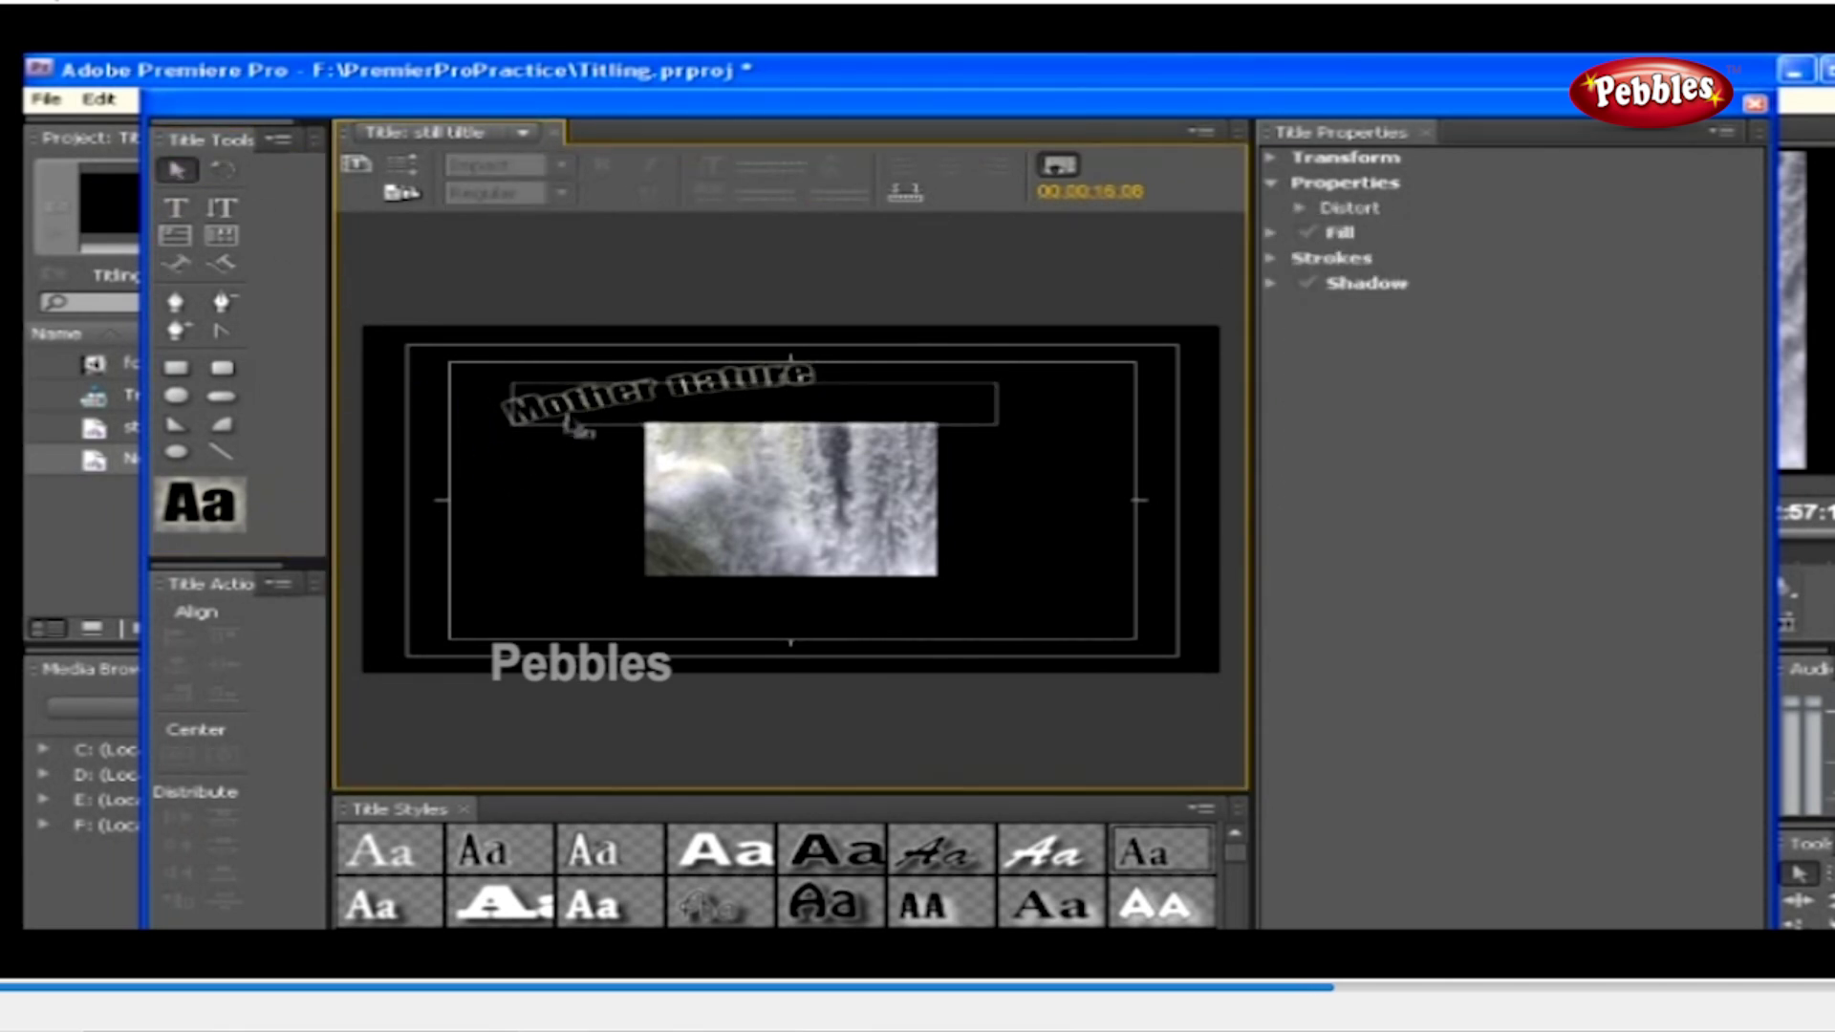
pyautogui.doubleClick(571, 406)
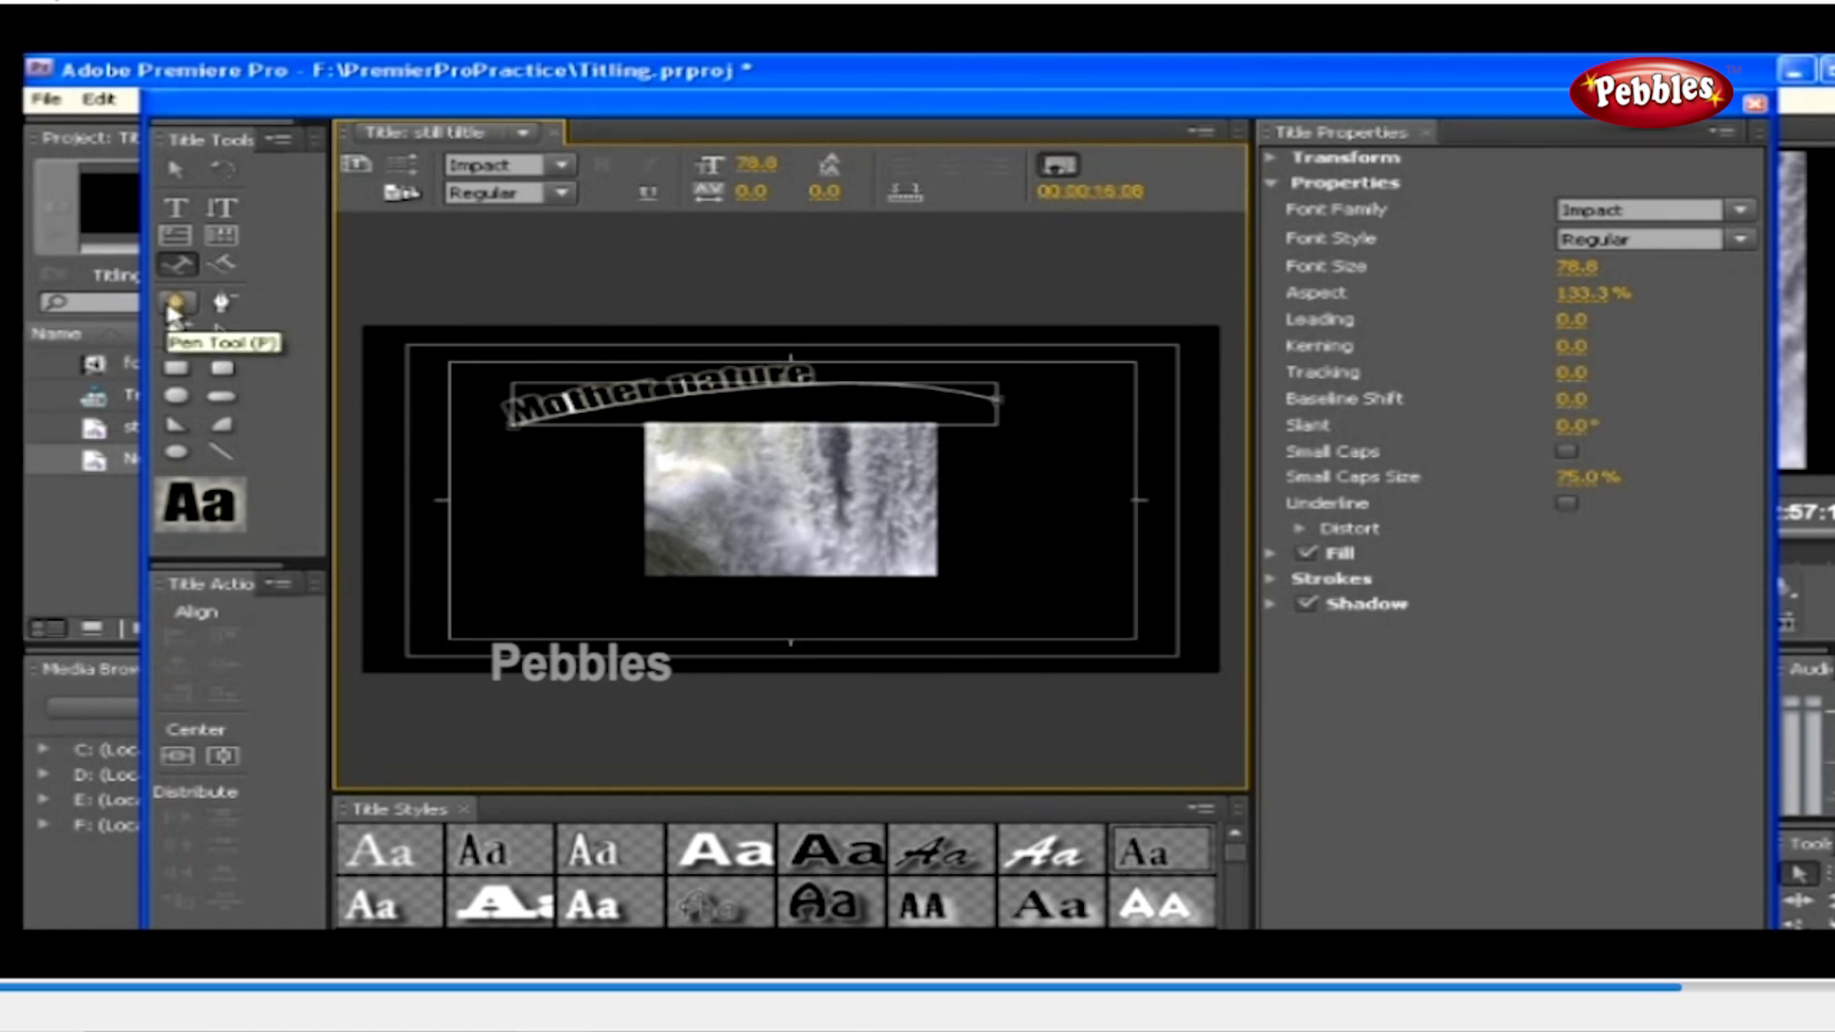
# Draw a downward-bowing open Bezier line below the background video with the Pen tool, and move its end point slightly outward
pyautogui.click(177, 306)
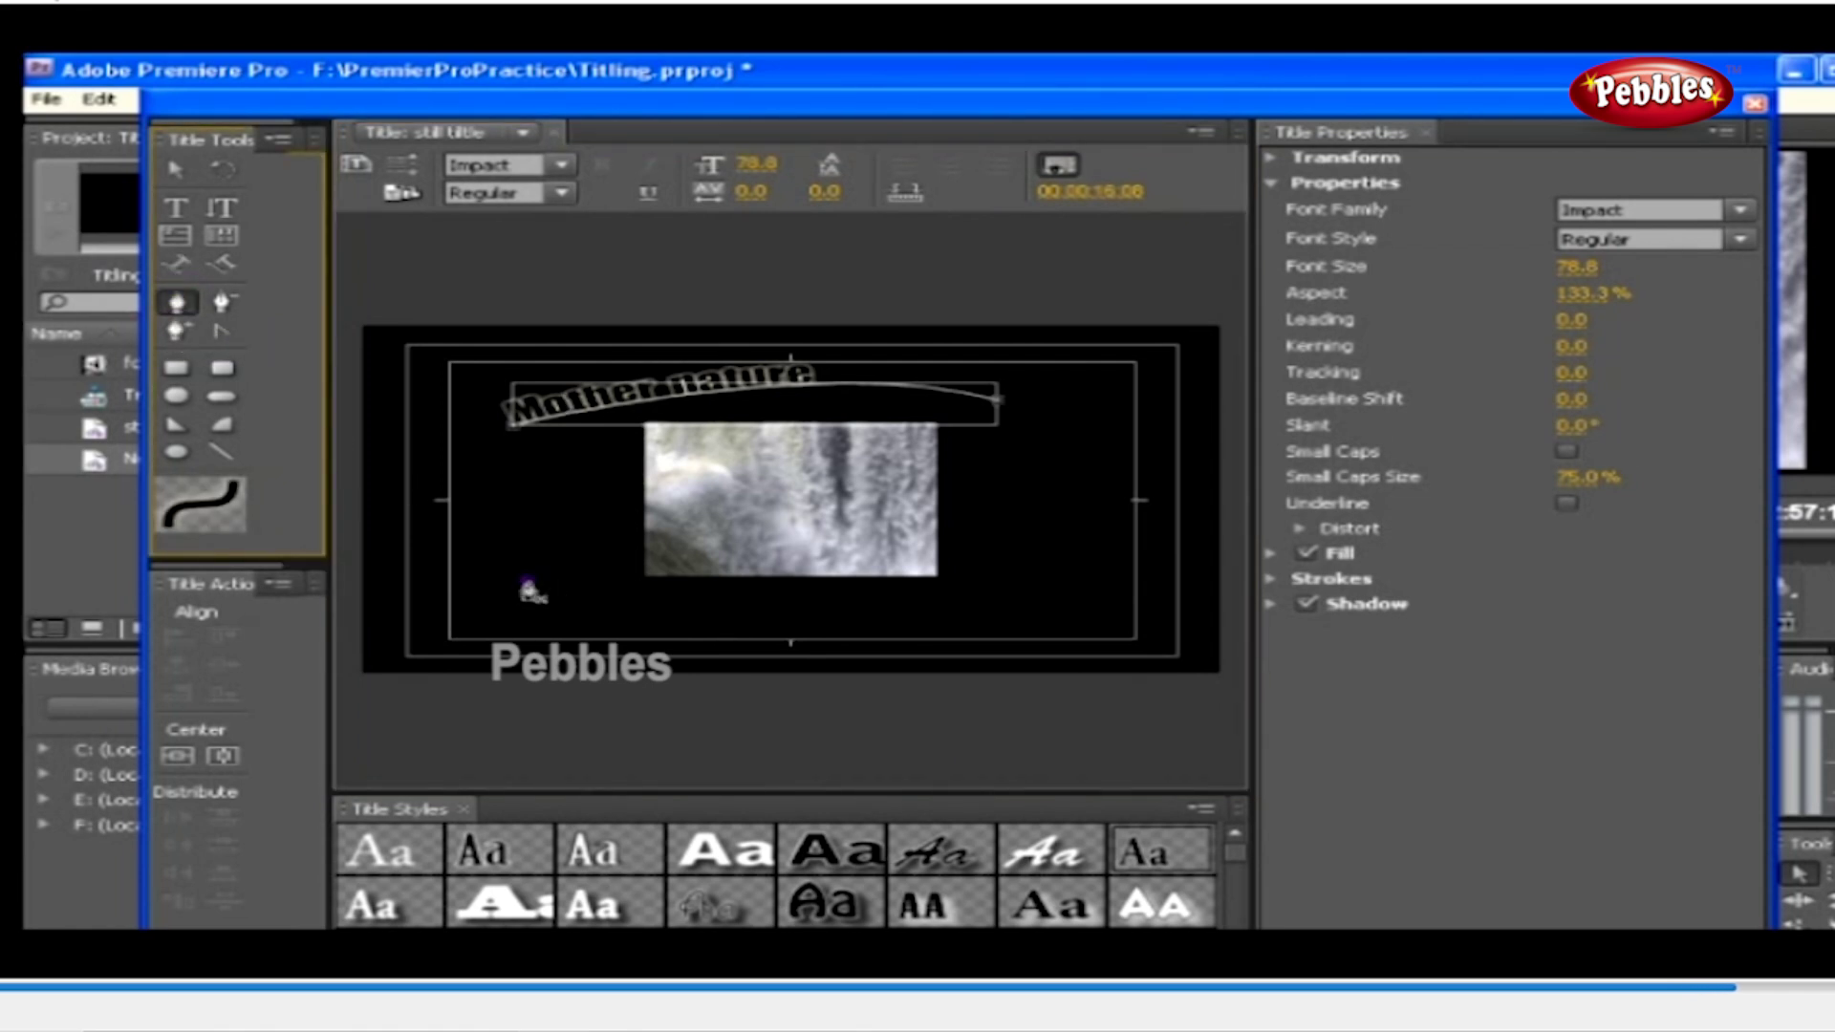
pyautogui.click(528, 582)
pyautogui.moveTo(999, 592)
pyautogui.mouseDown()
pyautogui.moveTo(1094, 549)
pyautogui.moveTo(1290, 550)
pyautogui.mouseUp()
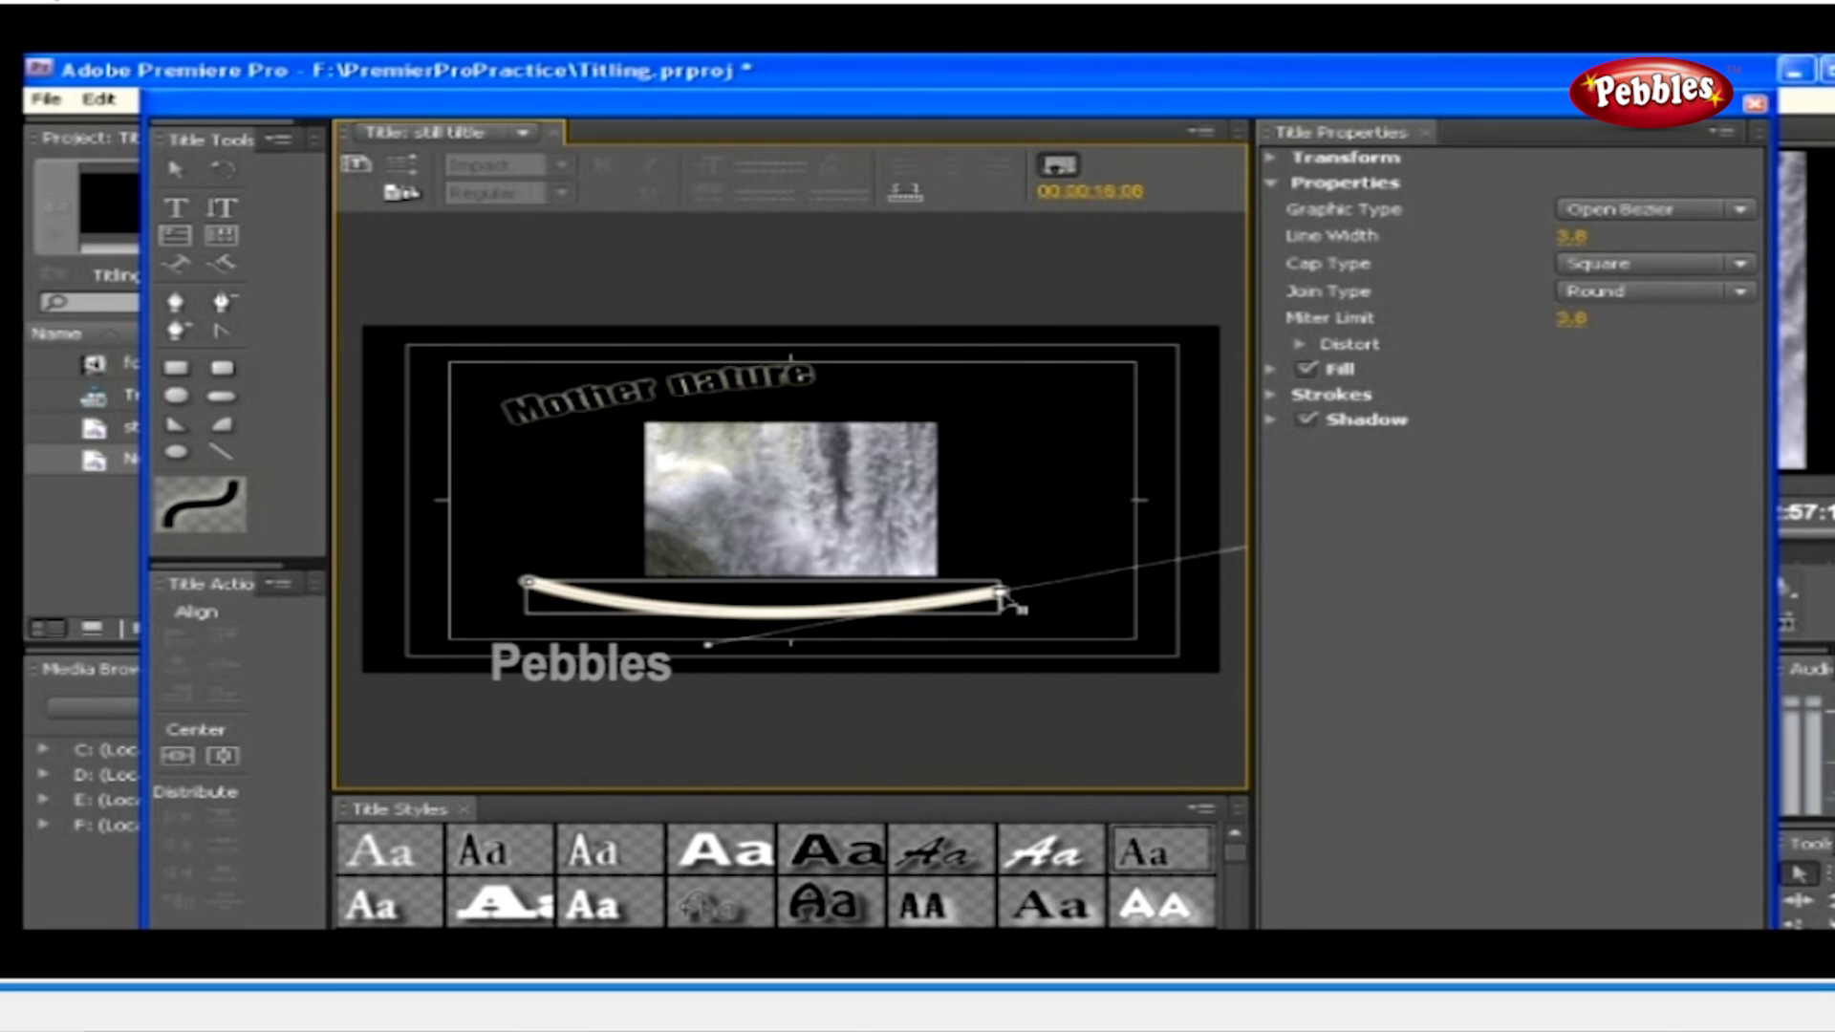
pyautogui.moveTo(1003, 594); pyautogui.dragTo(1029, 592)
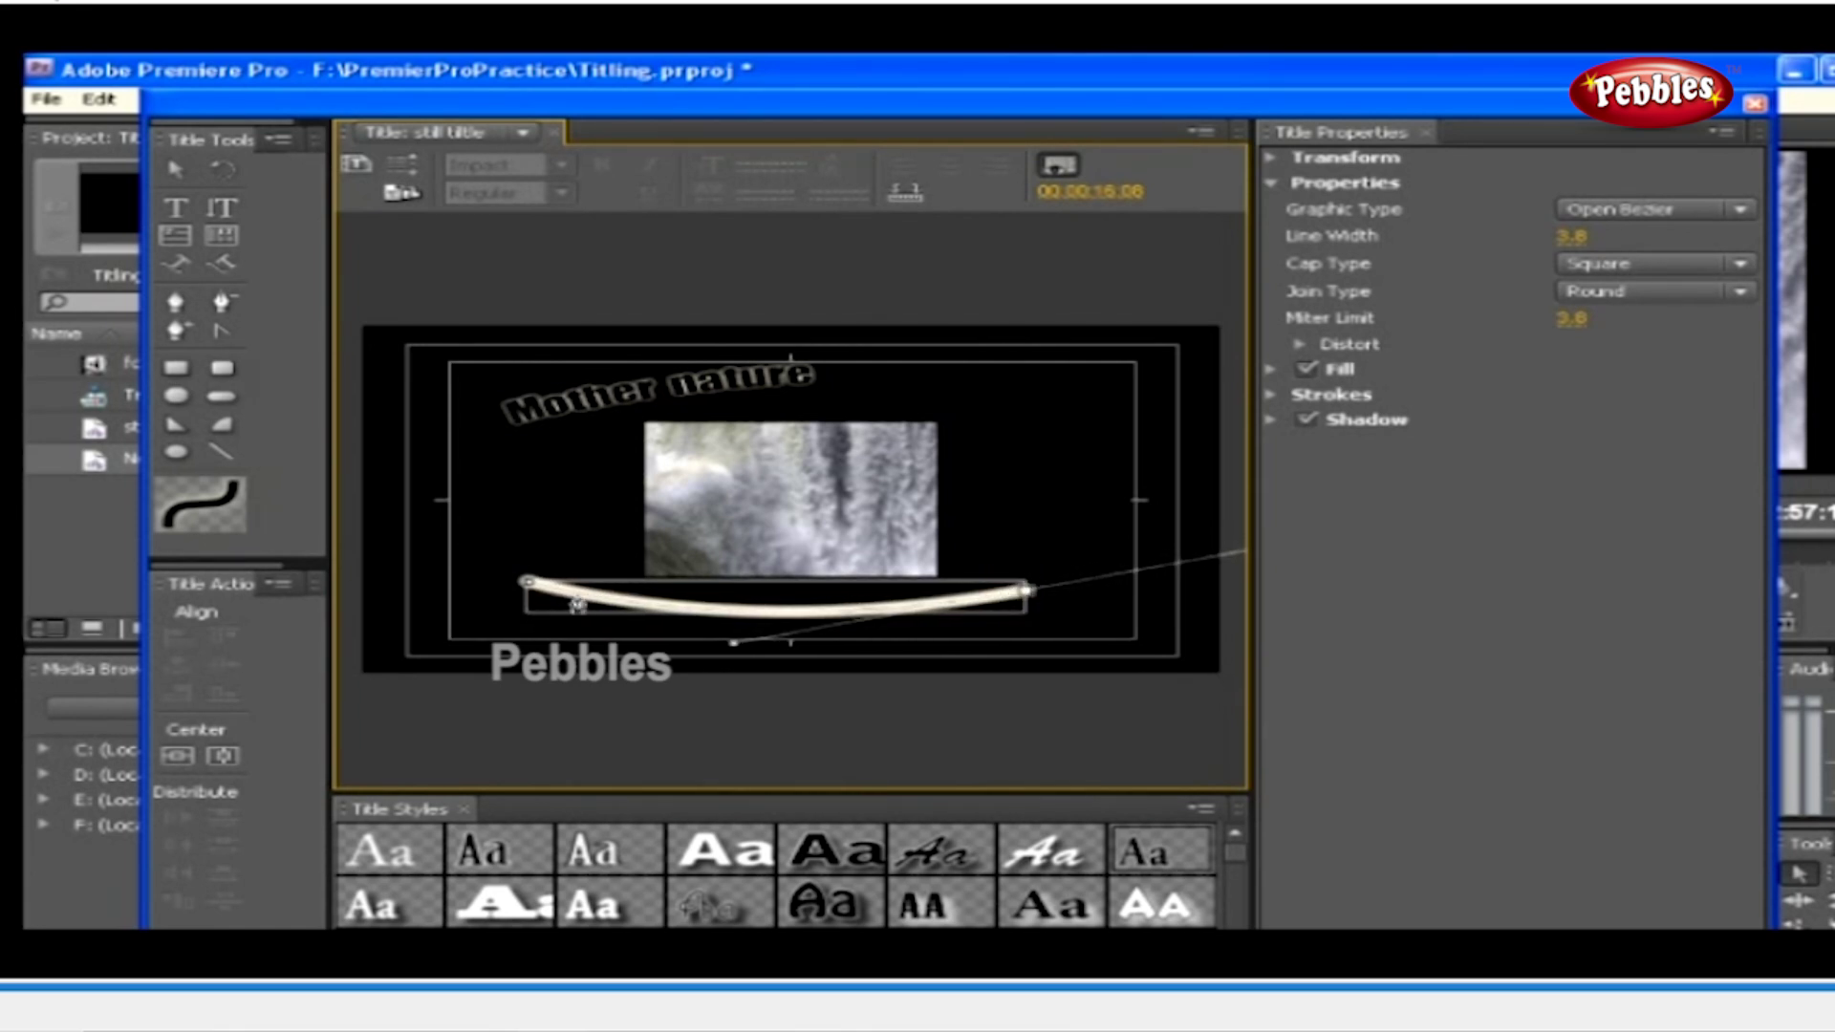
# Add an anchor point at the middle of the curve below the video, and delete that anchor point again
pyautogui.click(177, 335)
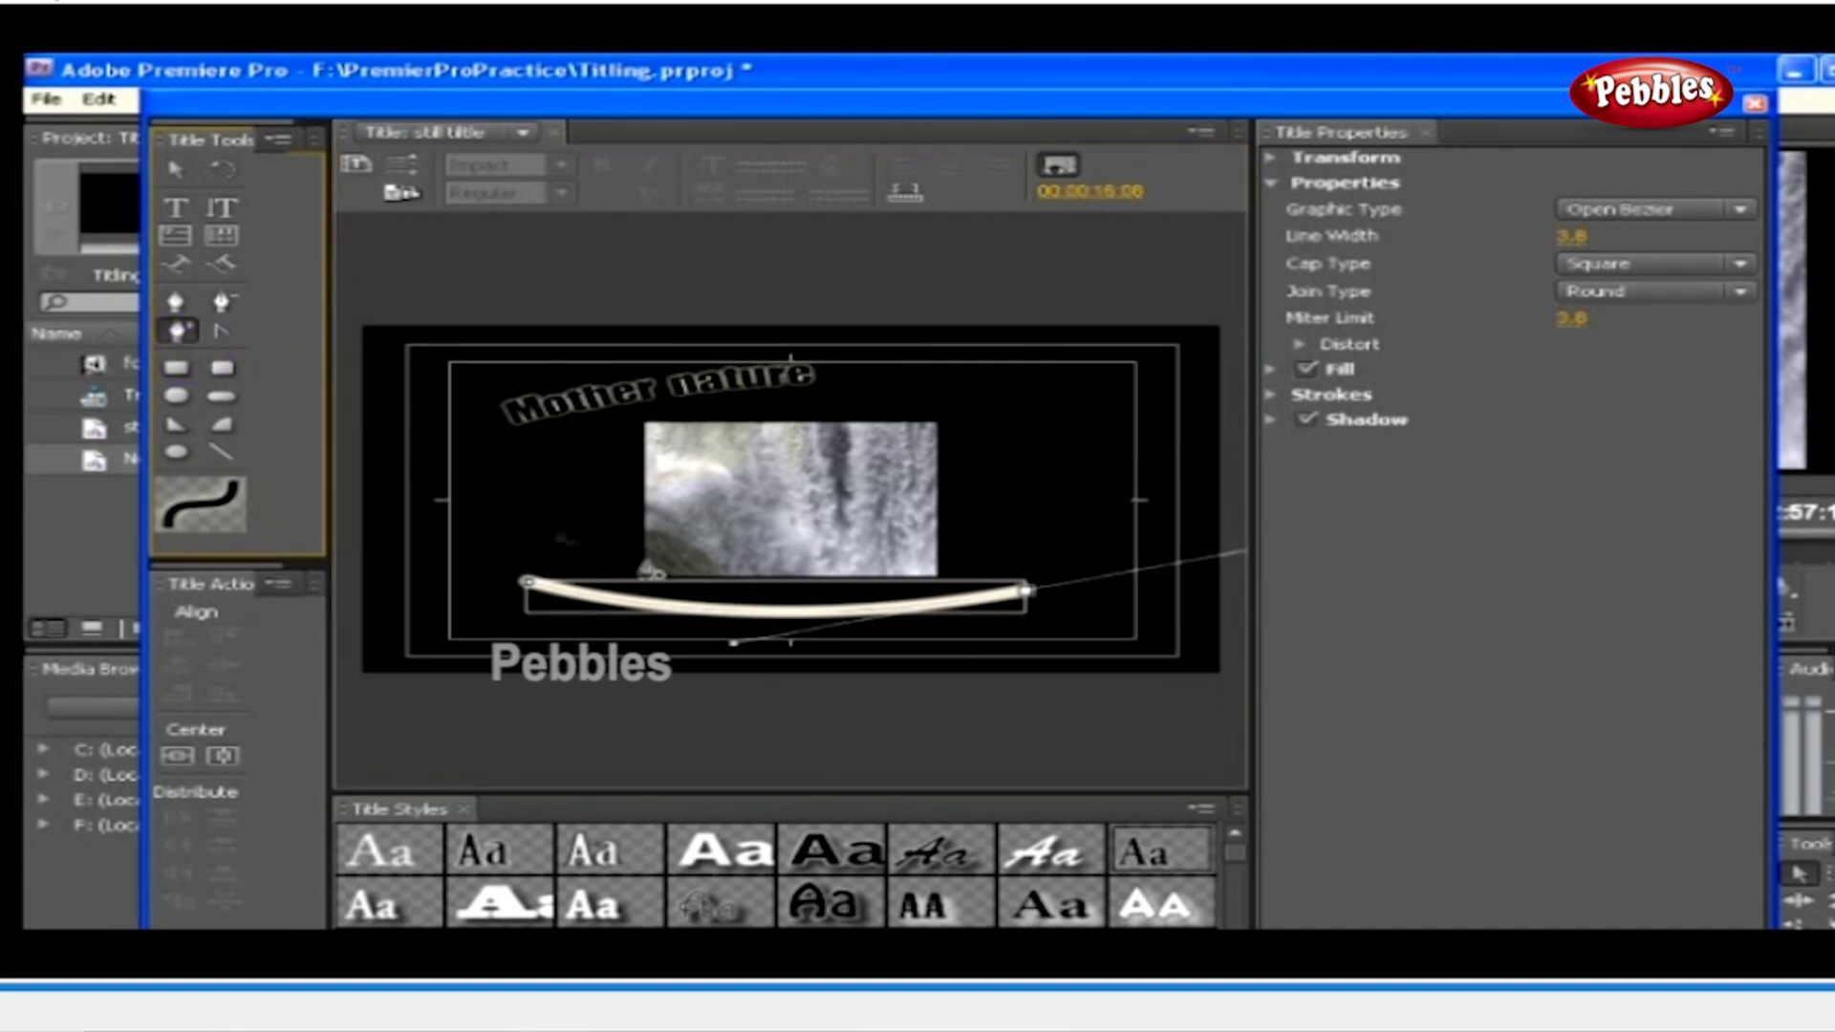
pyautogui.click(779, 616)
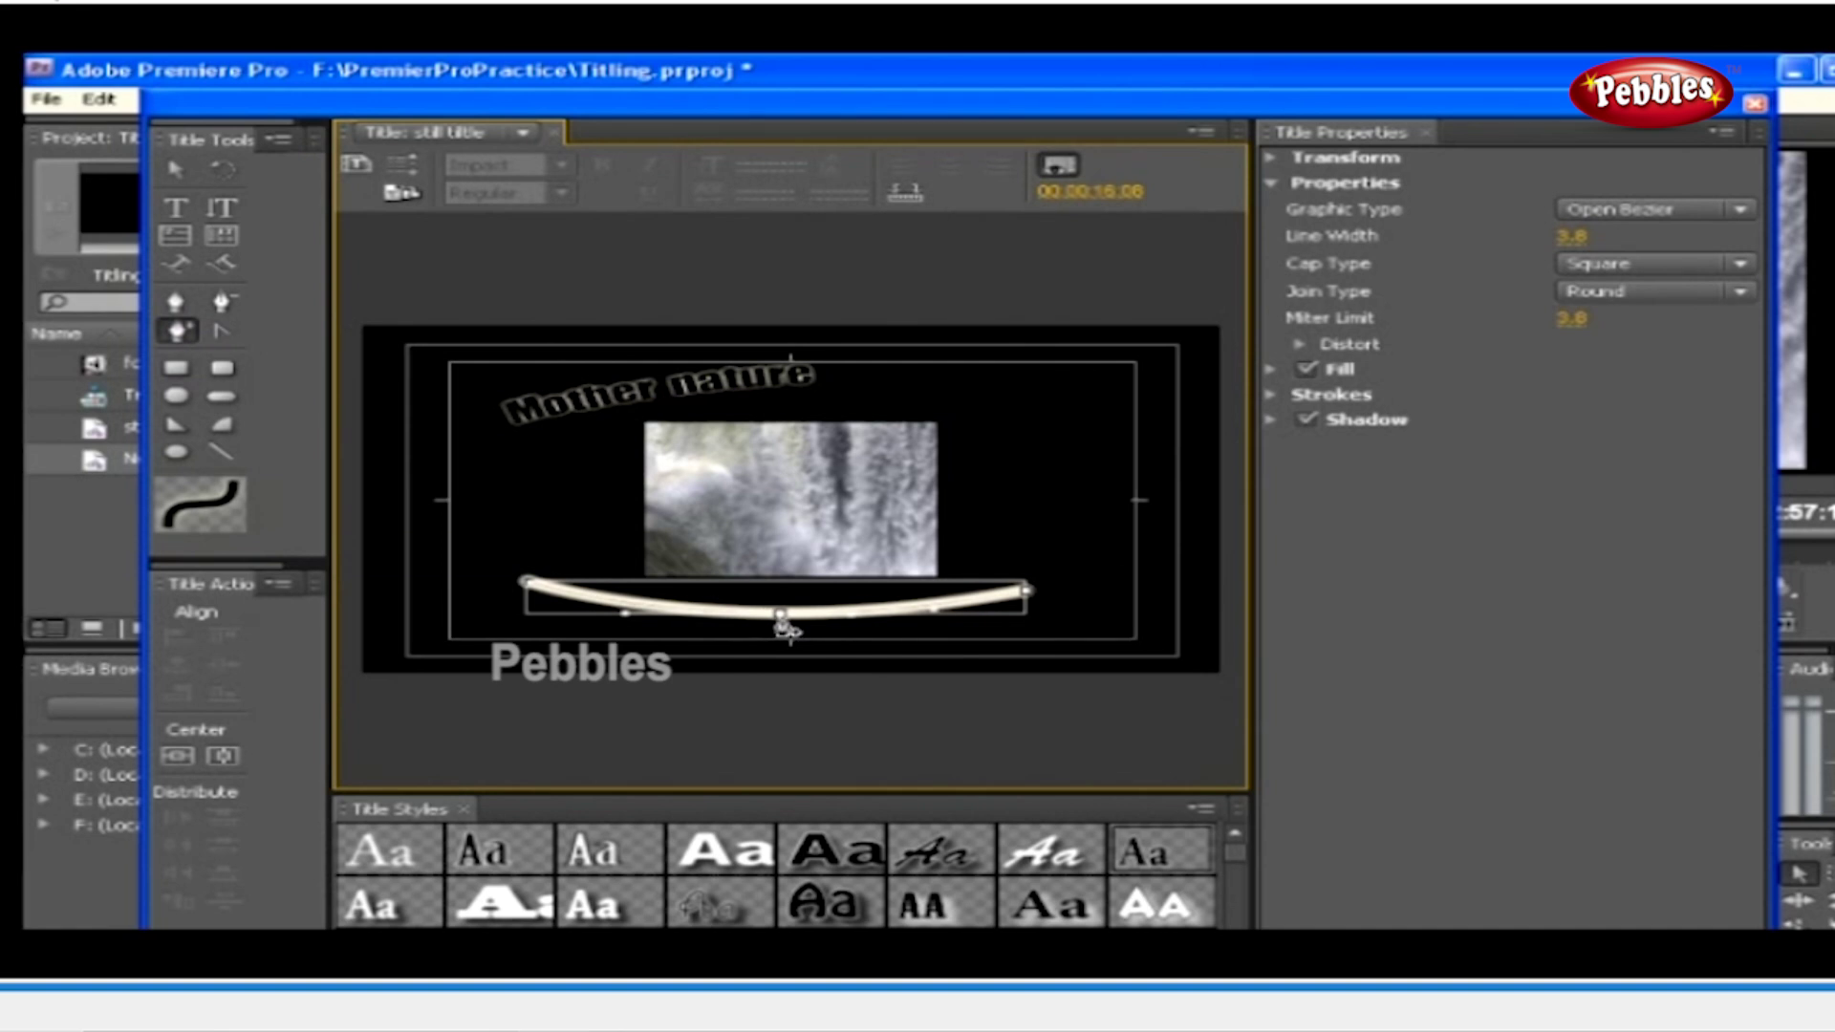
pyautogui.click(222, 302)
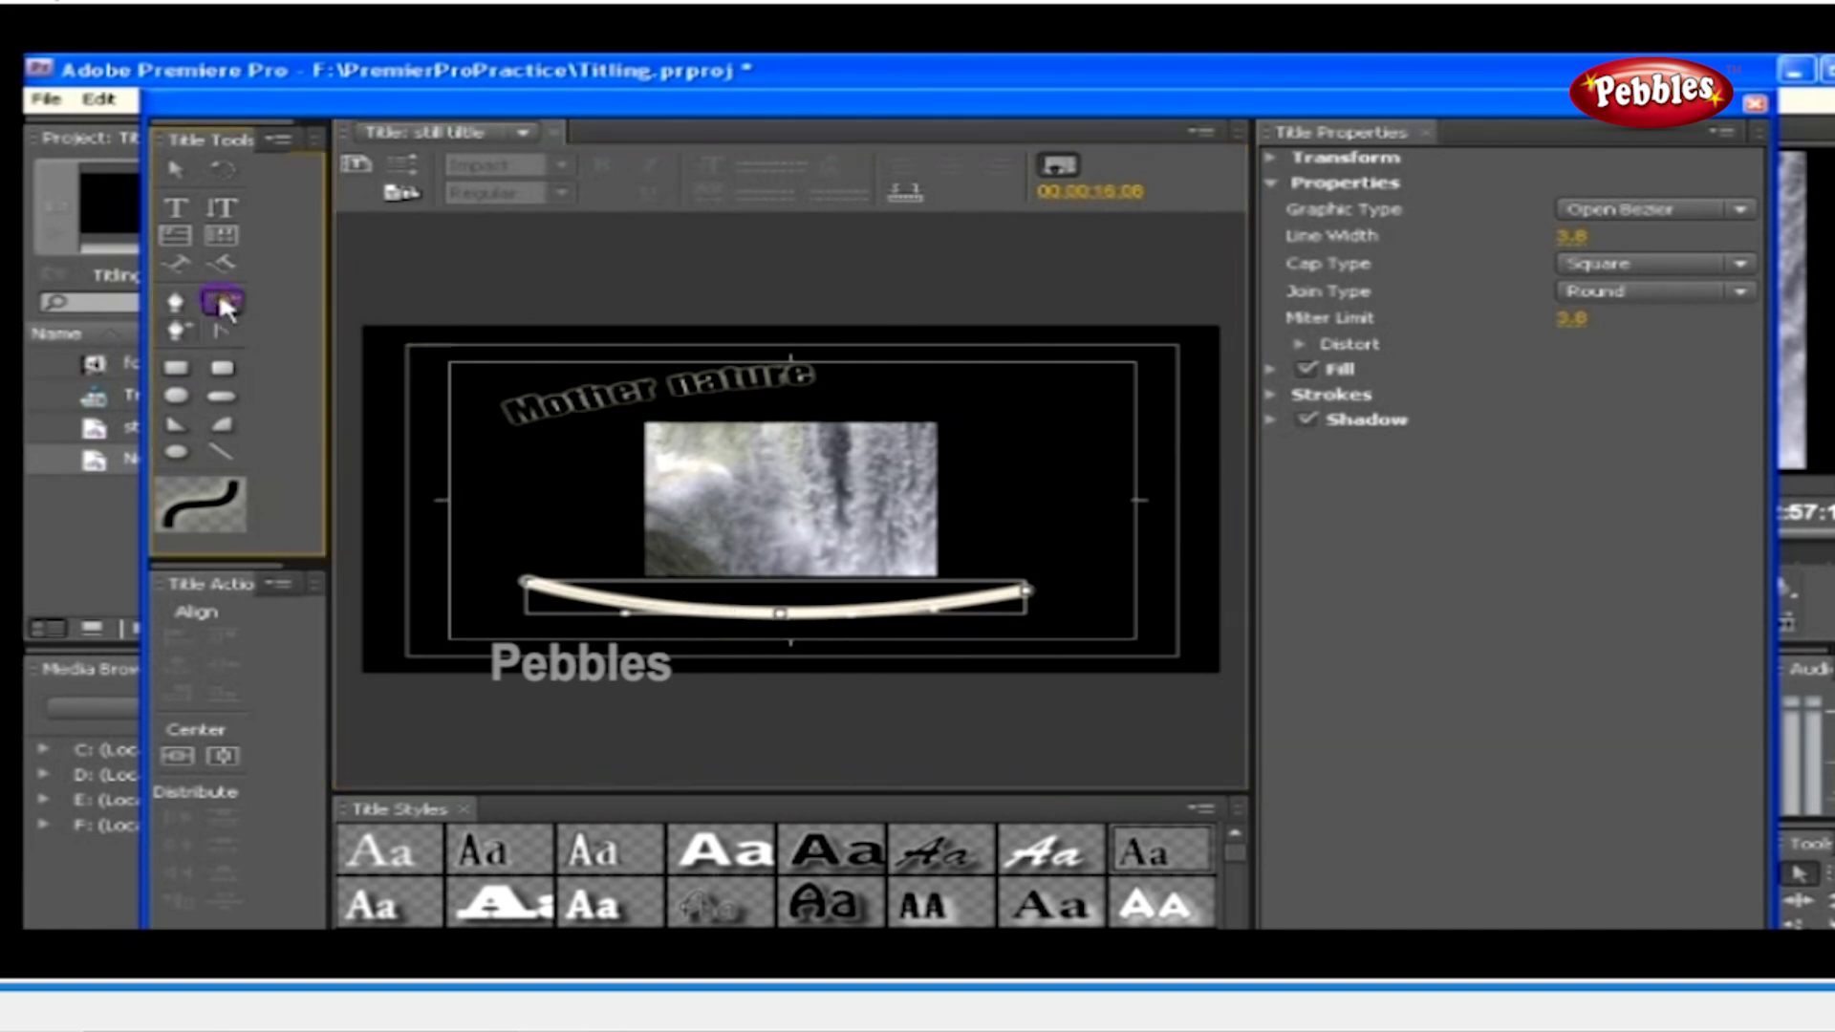
pyautogui.click(781, 616)
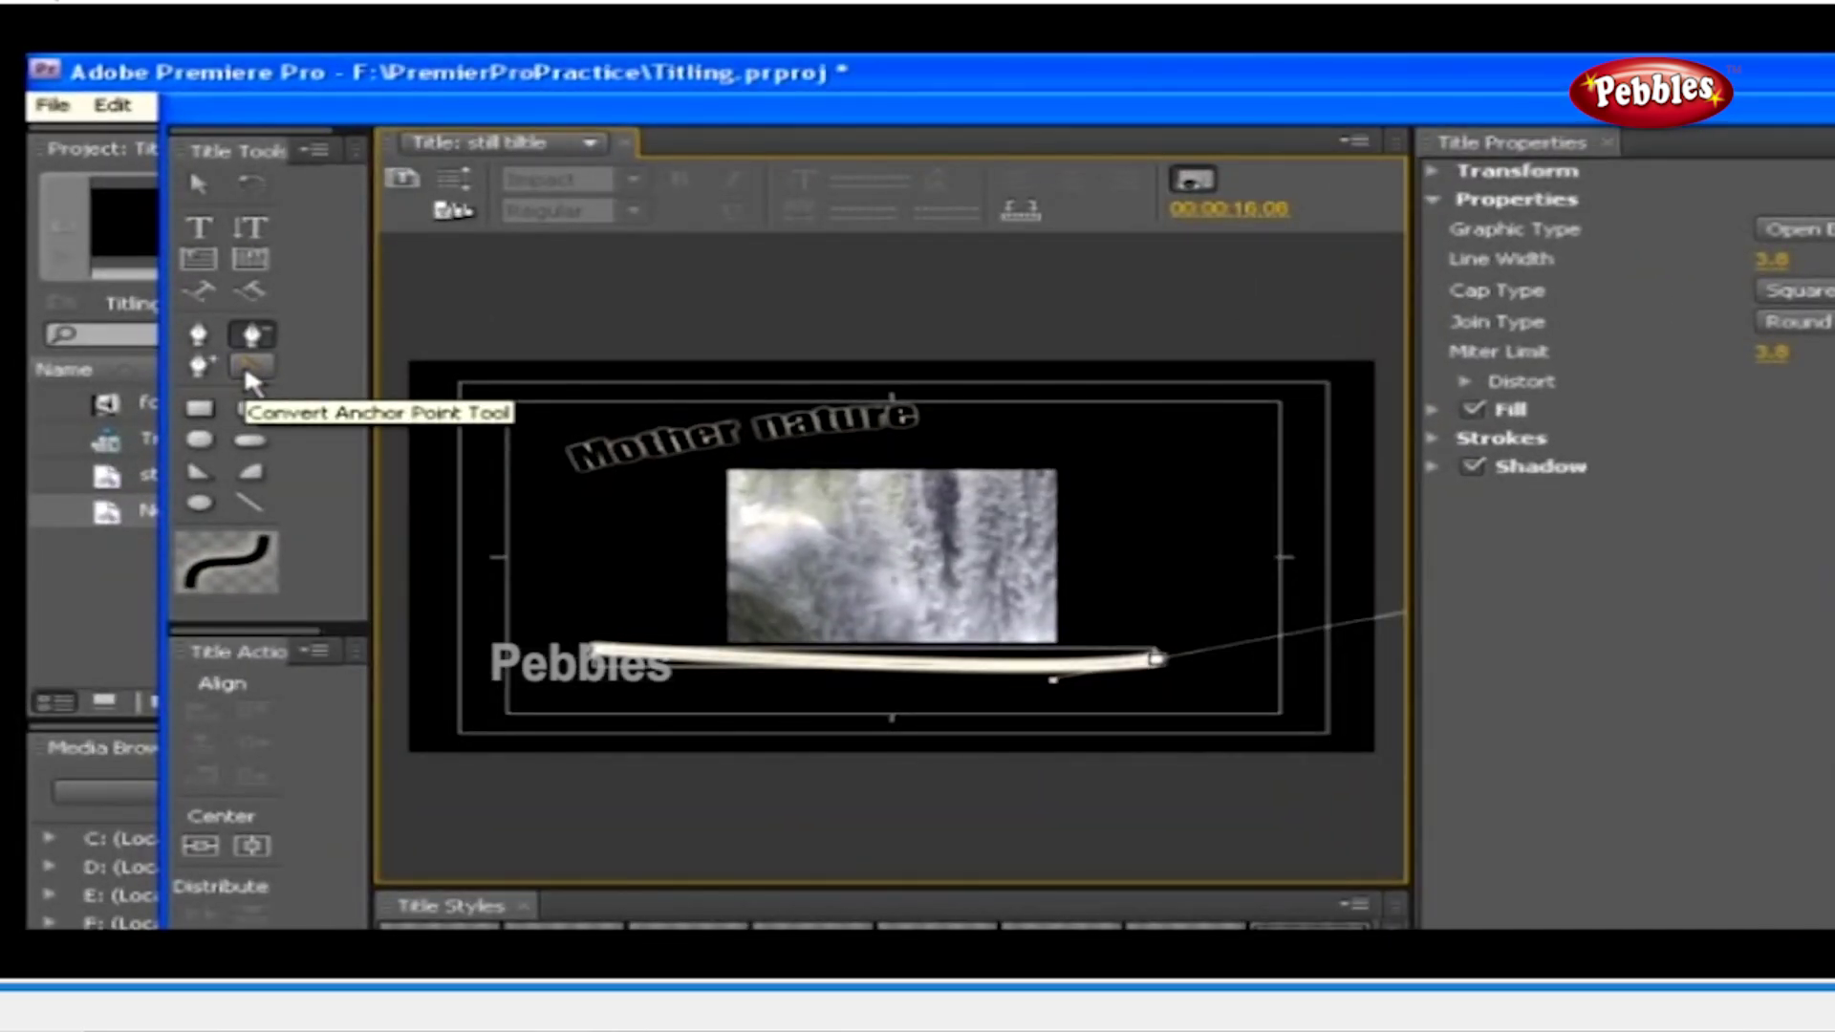
# Convert the start anchor point of the lower curve, and keep its graphic type as Open Bezier
pyautogui.click(246, 364)
pyautogui.click(595, 660)
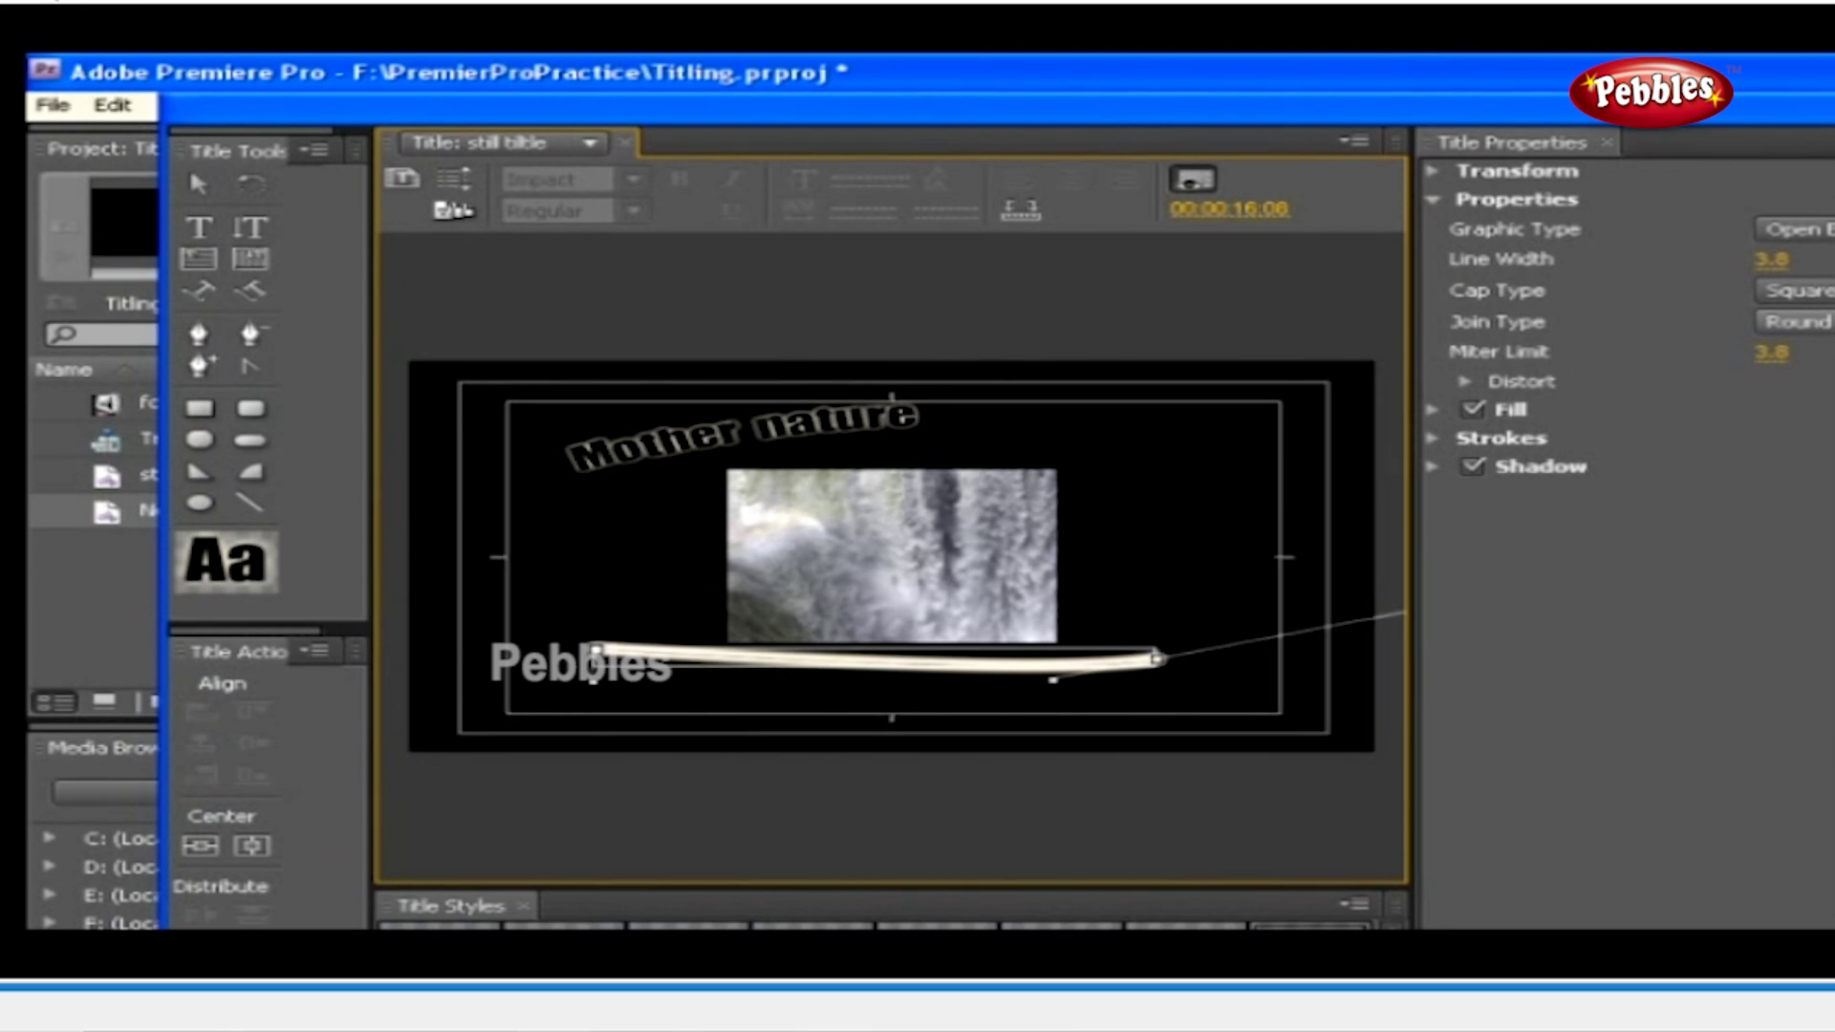
pyautogui.click(1797, 230)
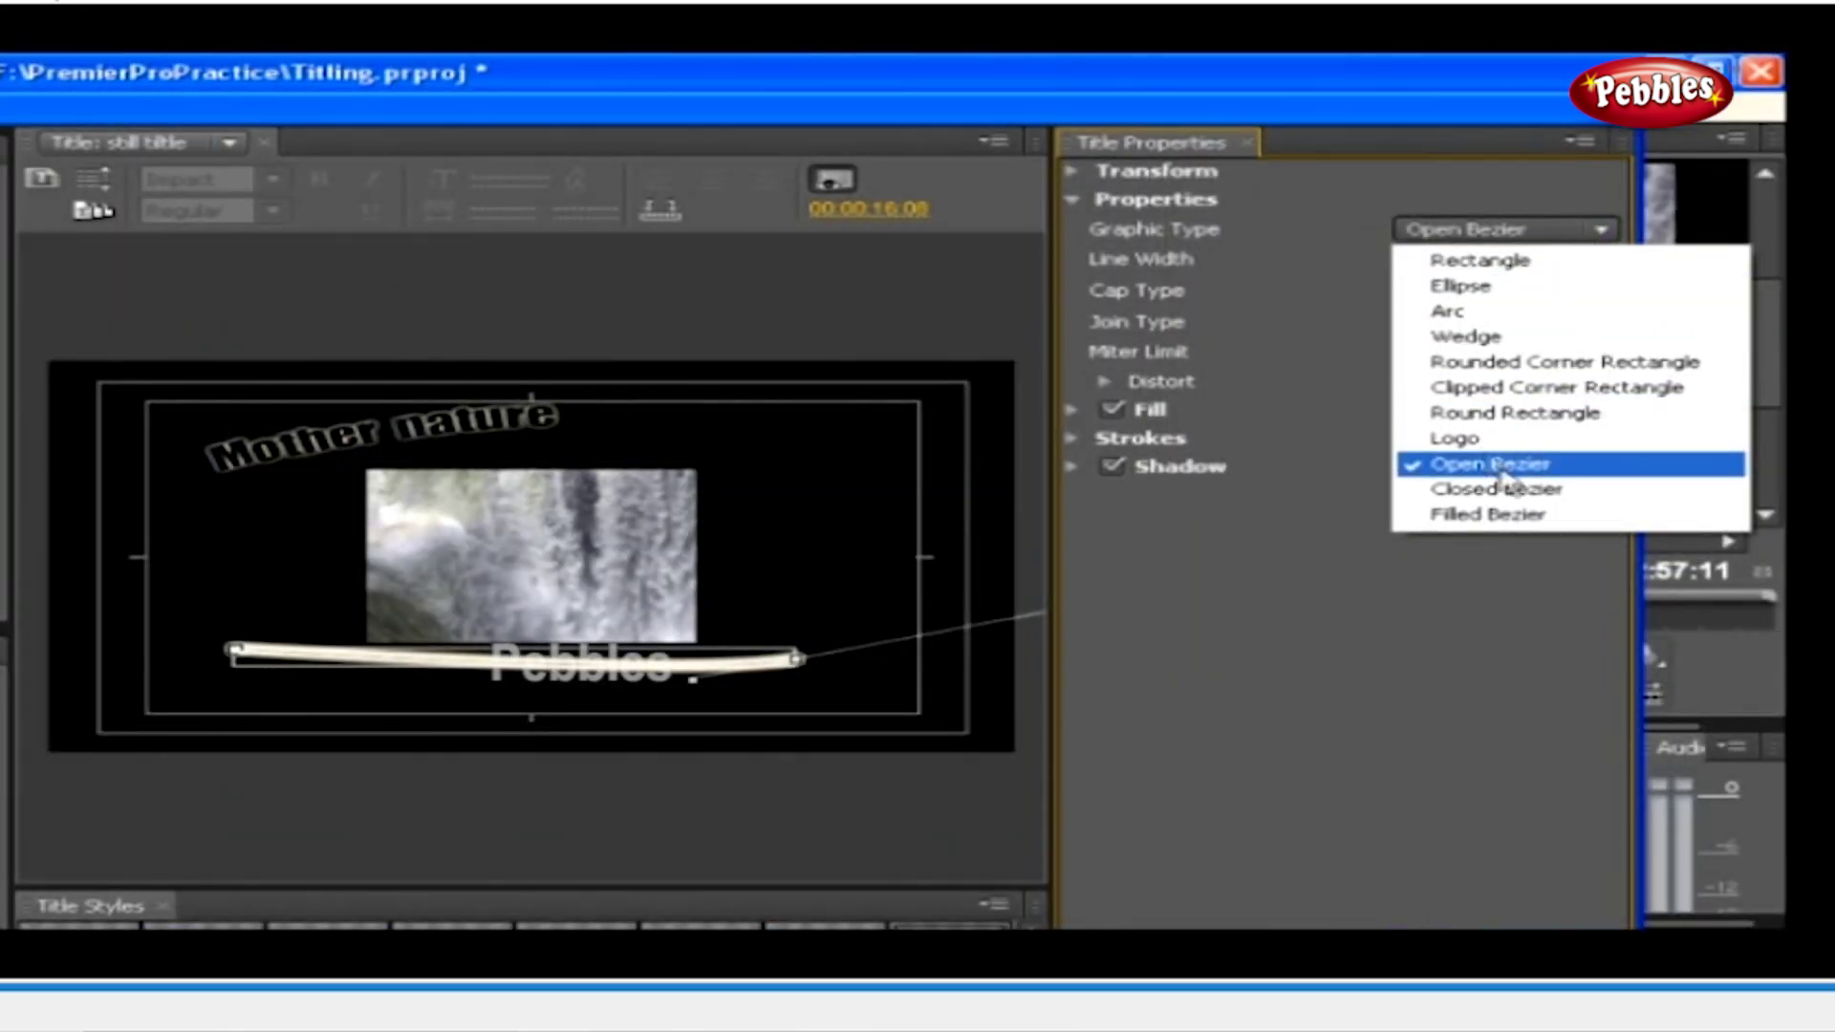
pyautogui.click(1472, 463)
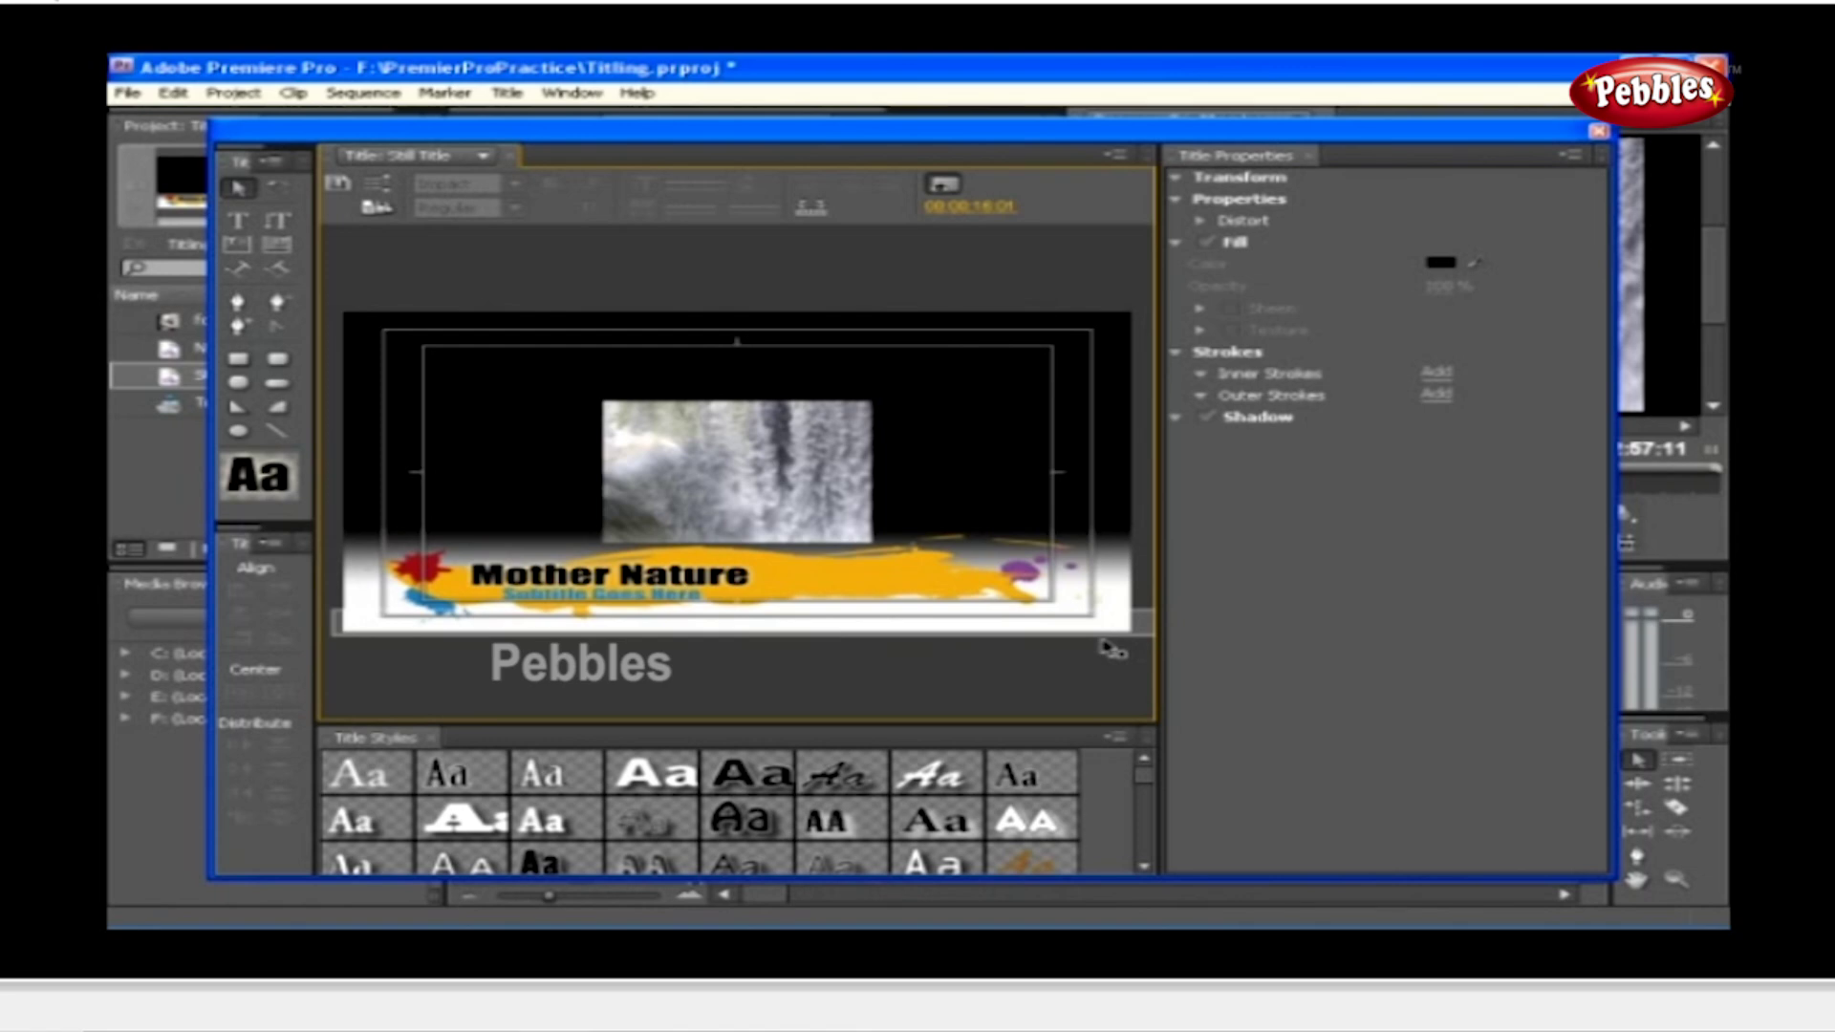
# Examine the available shape tools, from the rectangle variants through the wedge, arc and ellipse tools to the line tool
pyautogui.click(251, 361)
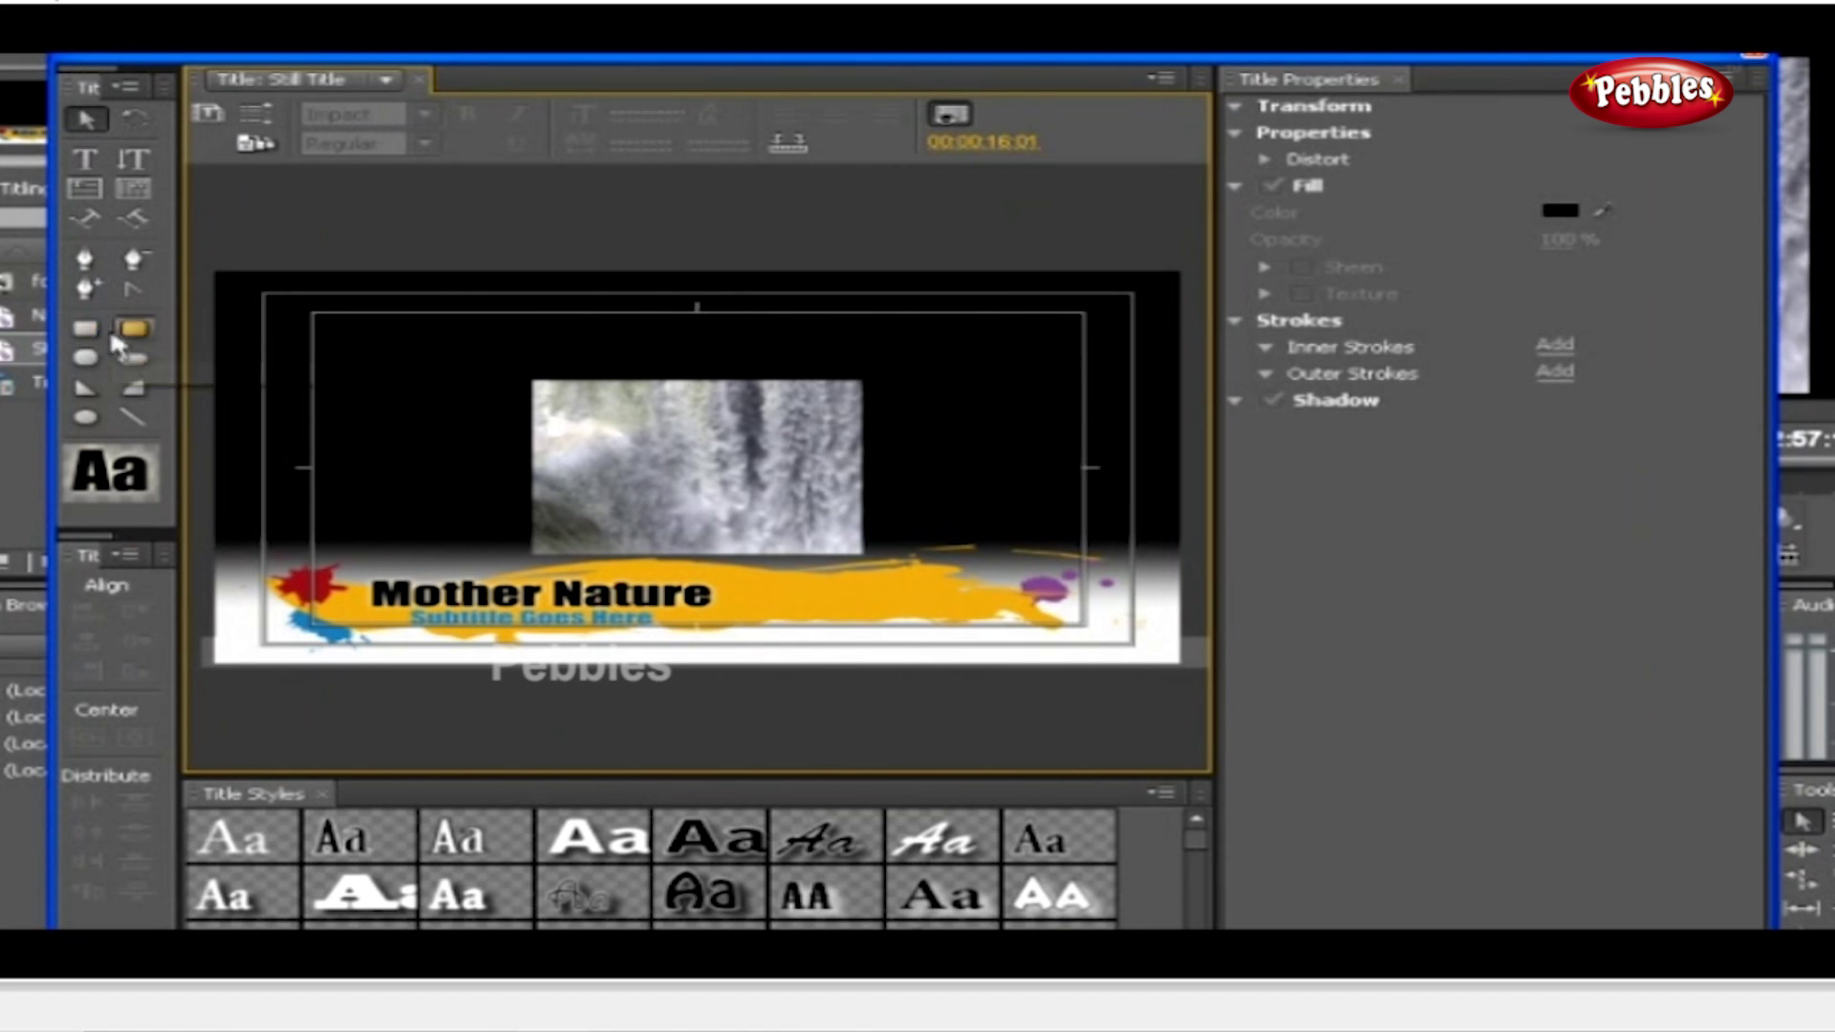
pyautogui.click(135, 331)
pyautogui.click(86, 361)
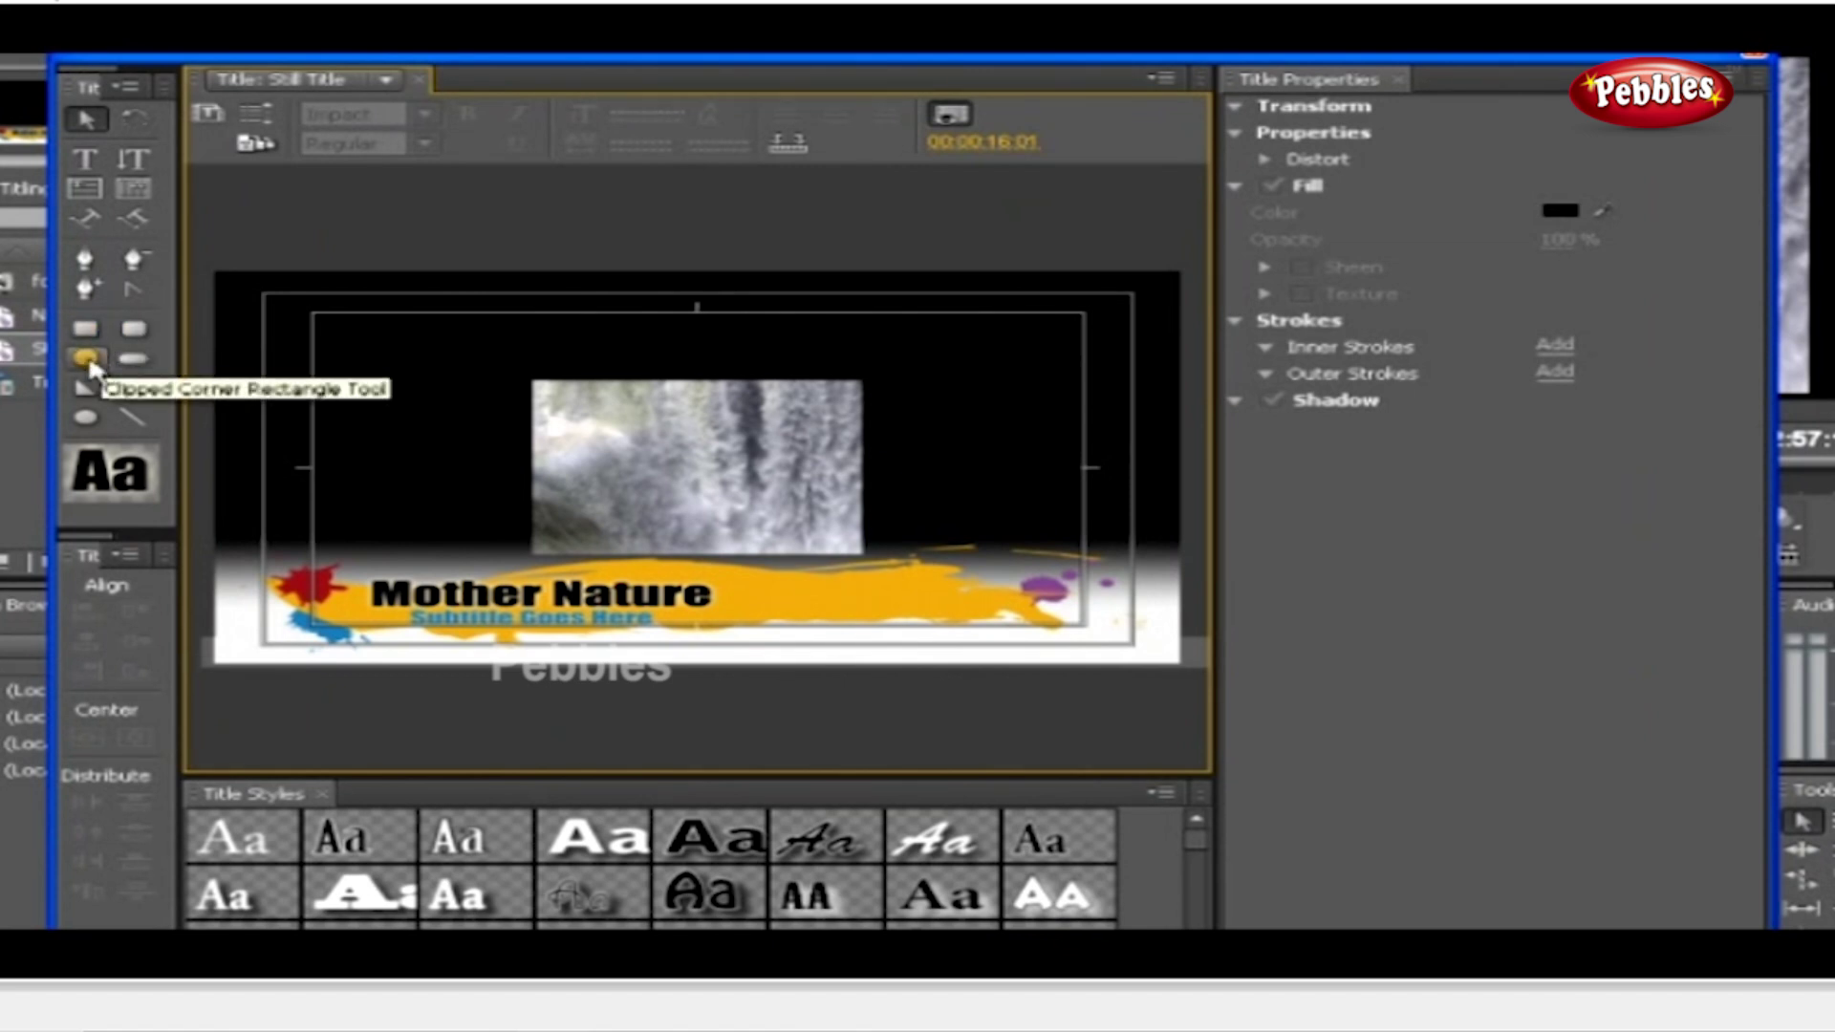
pyautogui.click(135, 360)
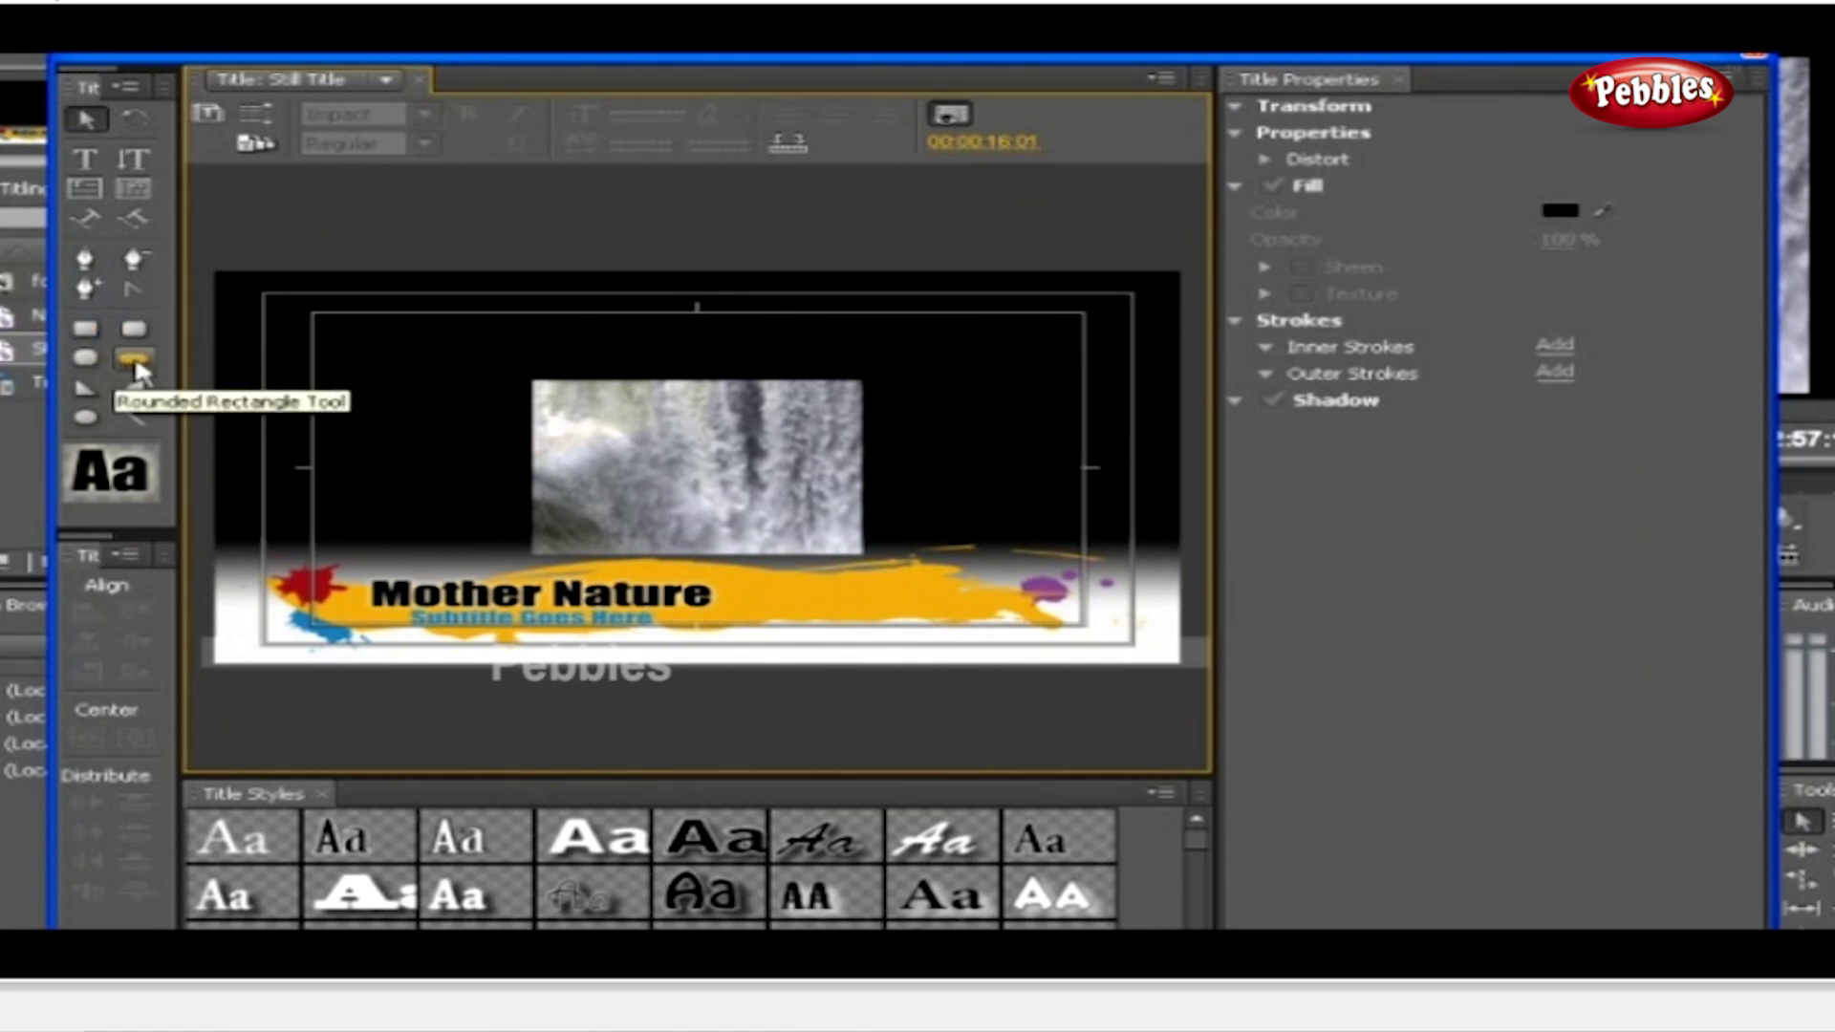
pyautogui.click(86, 389)
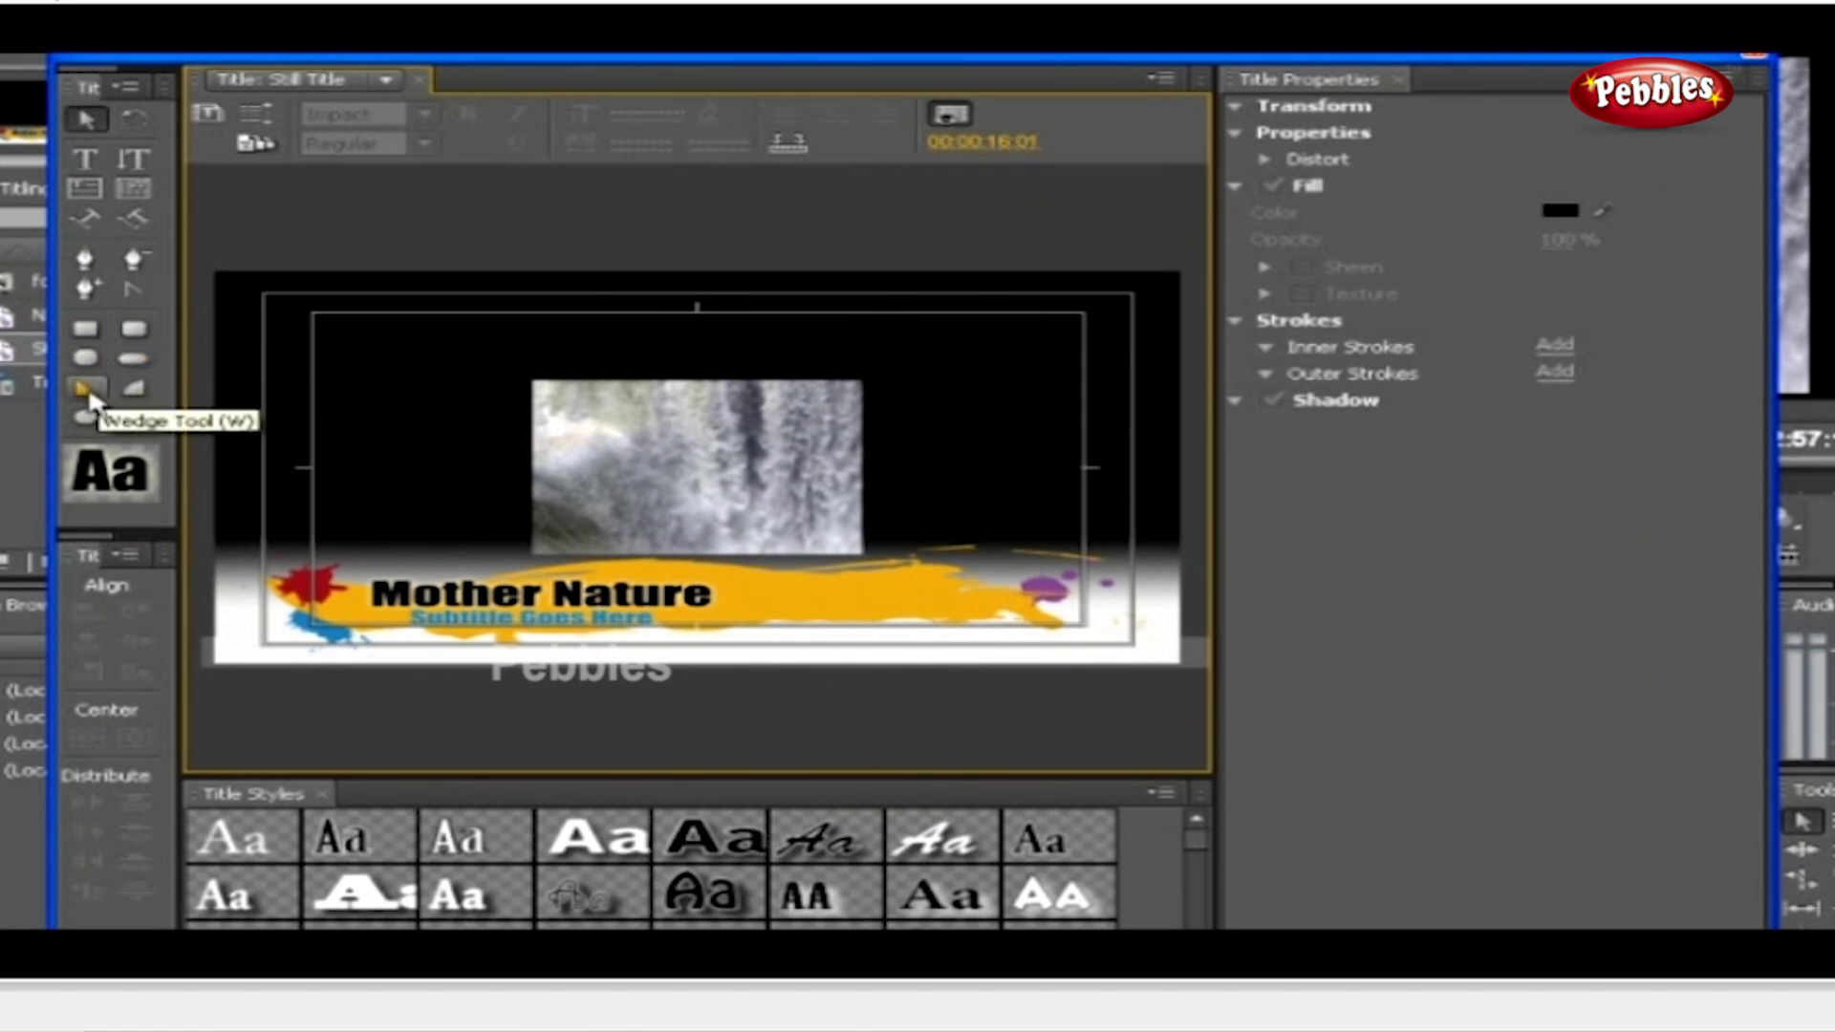
pyautogui.click(137, 389)
pyautogui.click(86, 418)
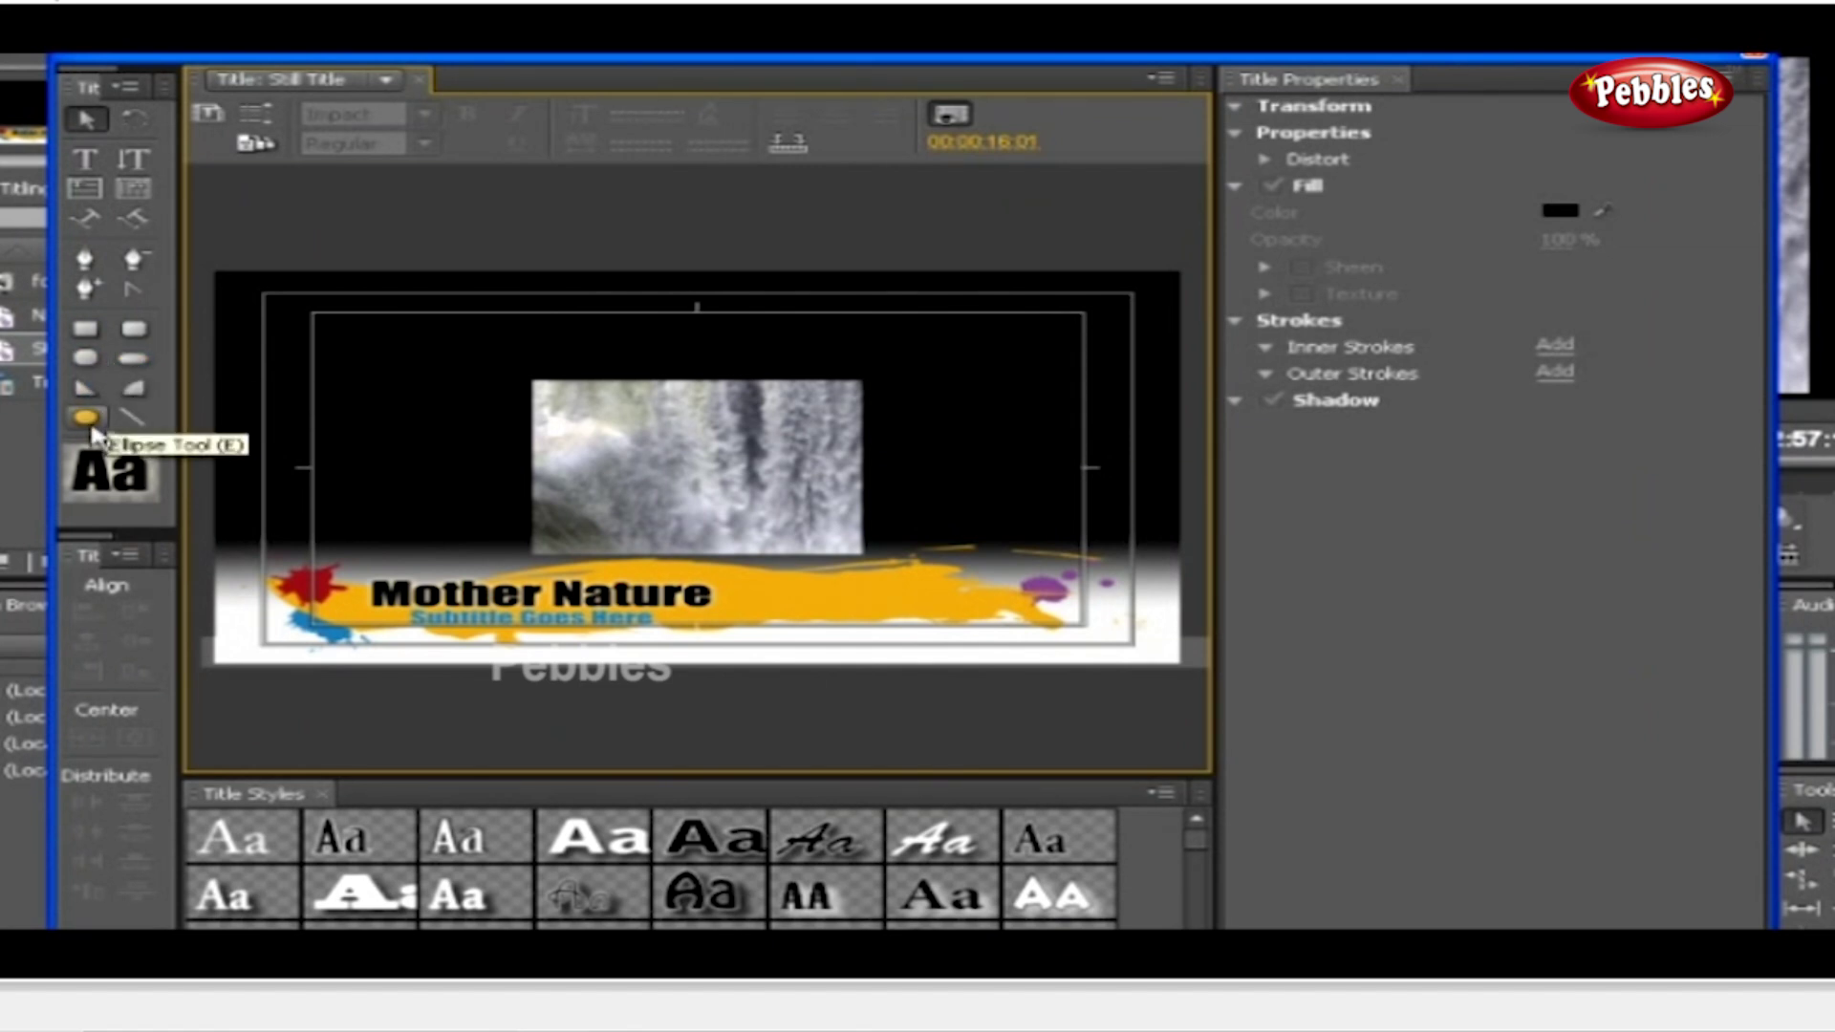
pyautogui.click(136, 418)
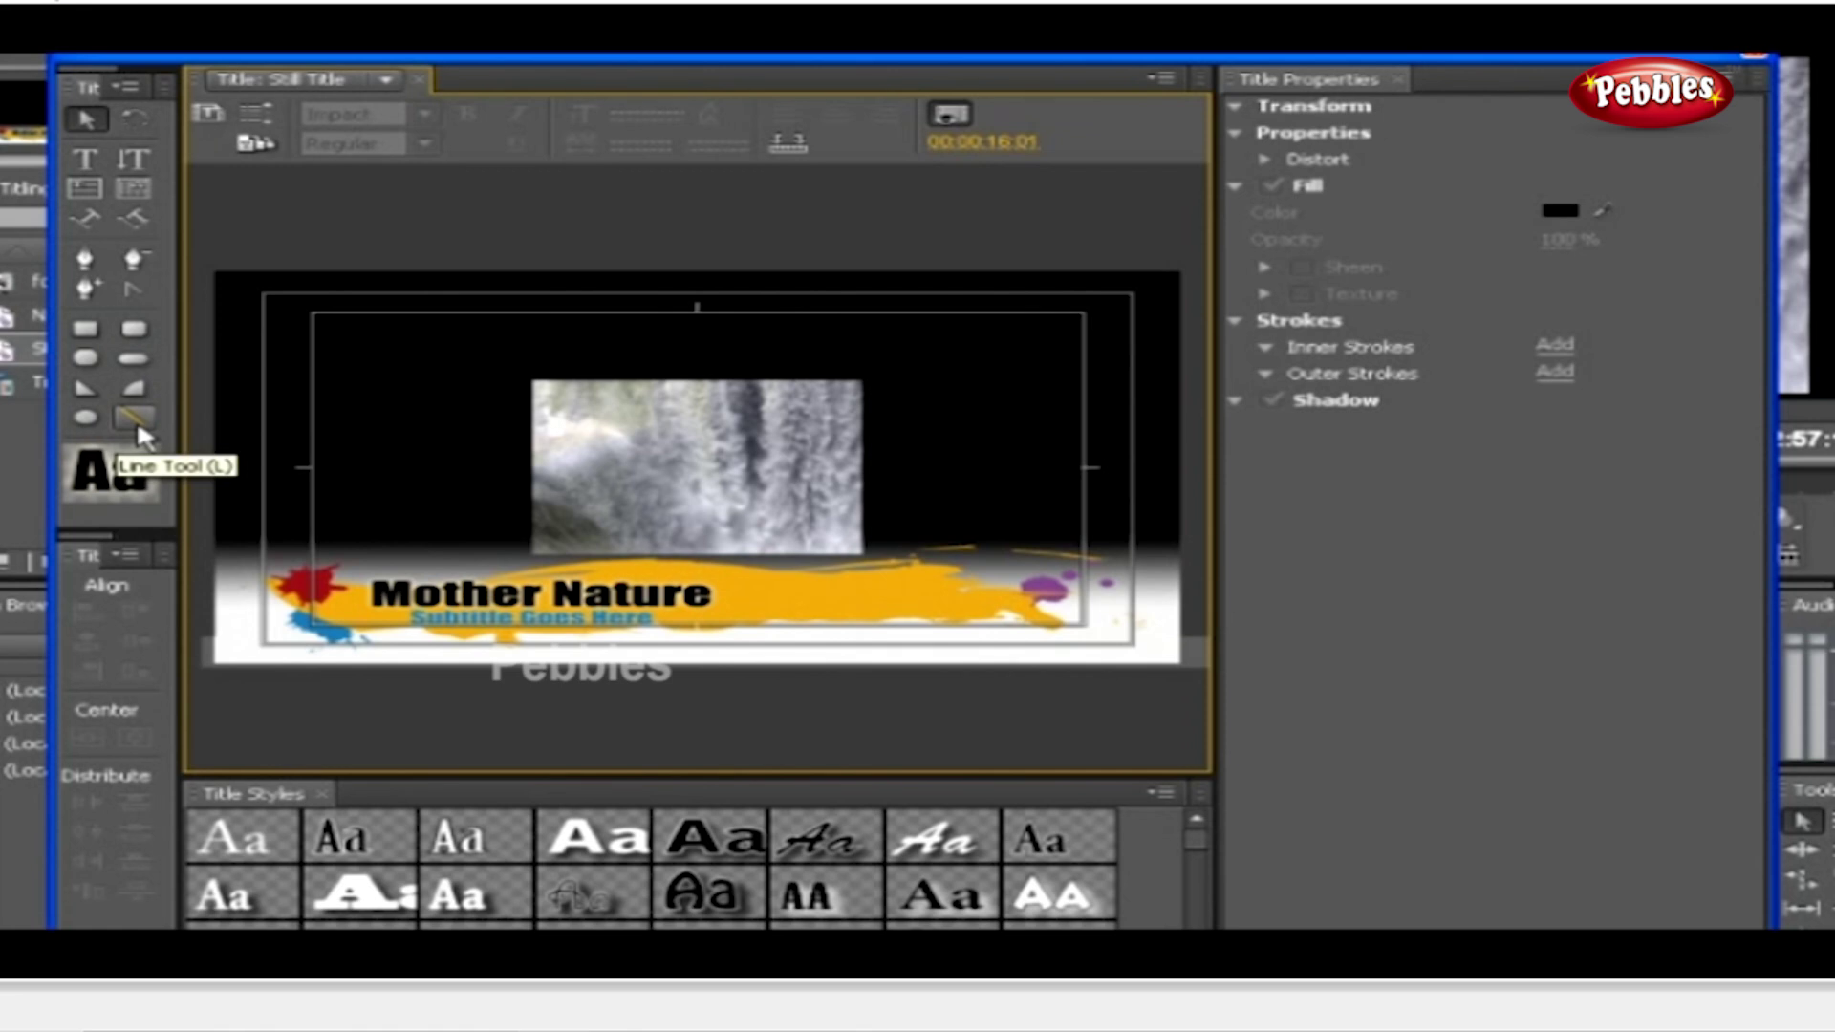
# Draw a rounded corner rectangle about 240 by 283 left of the video, switching its graphic type to Ellipse, Arc and finally Round Rectangle
pyautogui.click(134, 333)
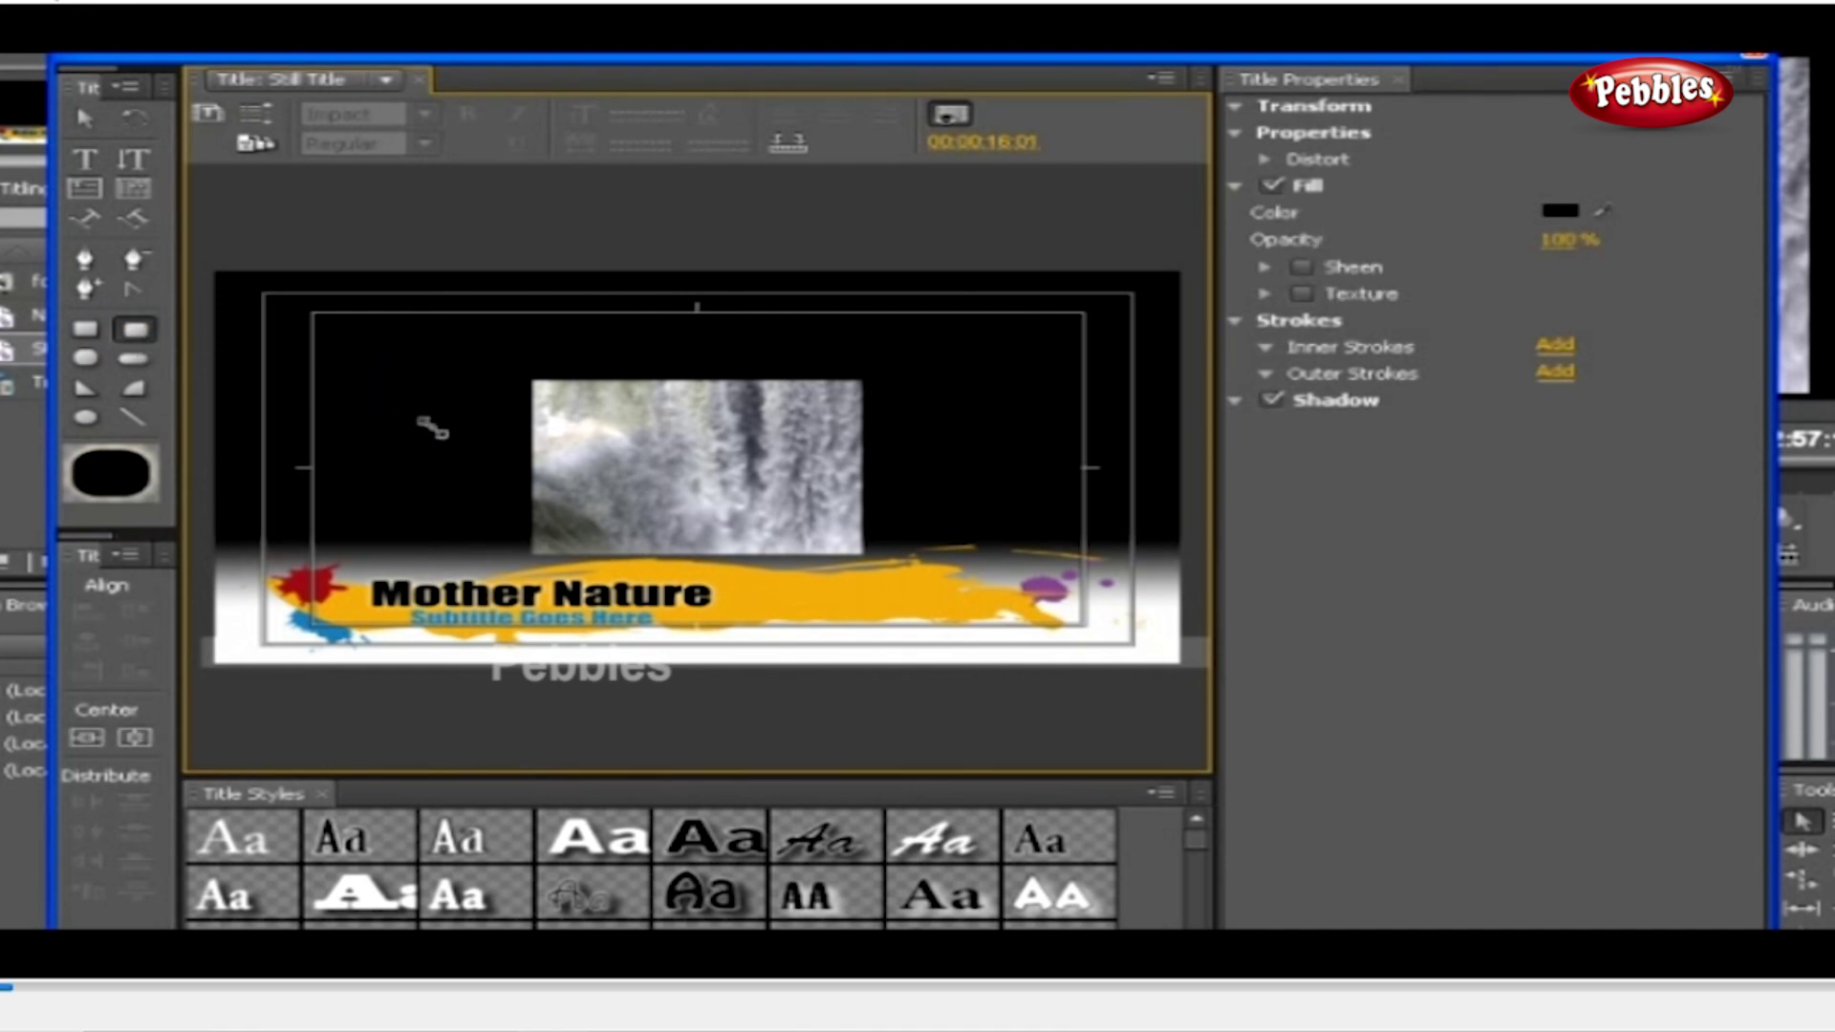
pyautogui.moveTo(337, 337); pyautogui.dragTo(465, 446)
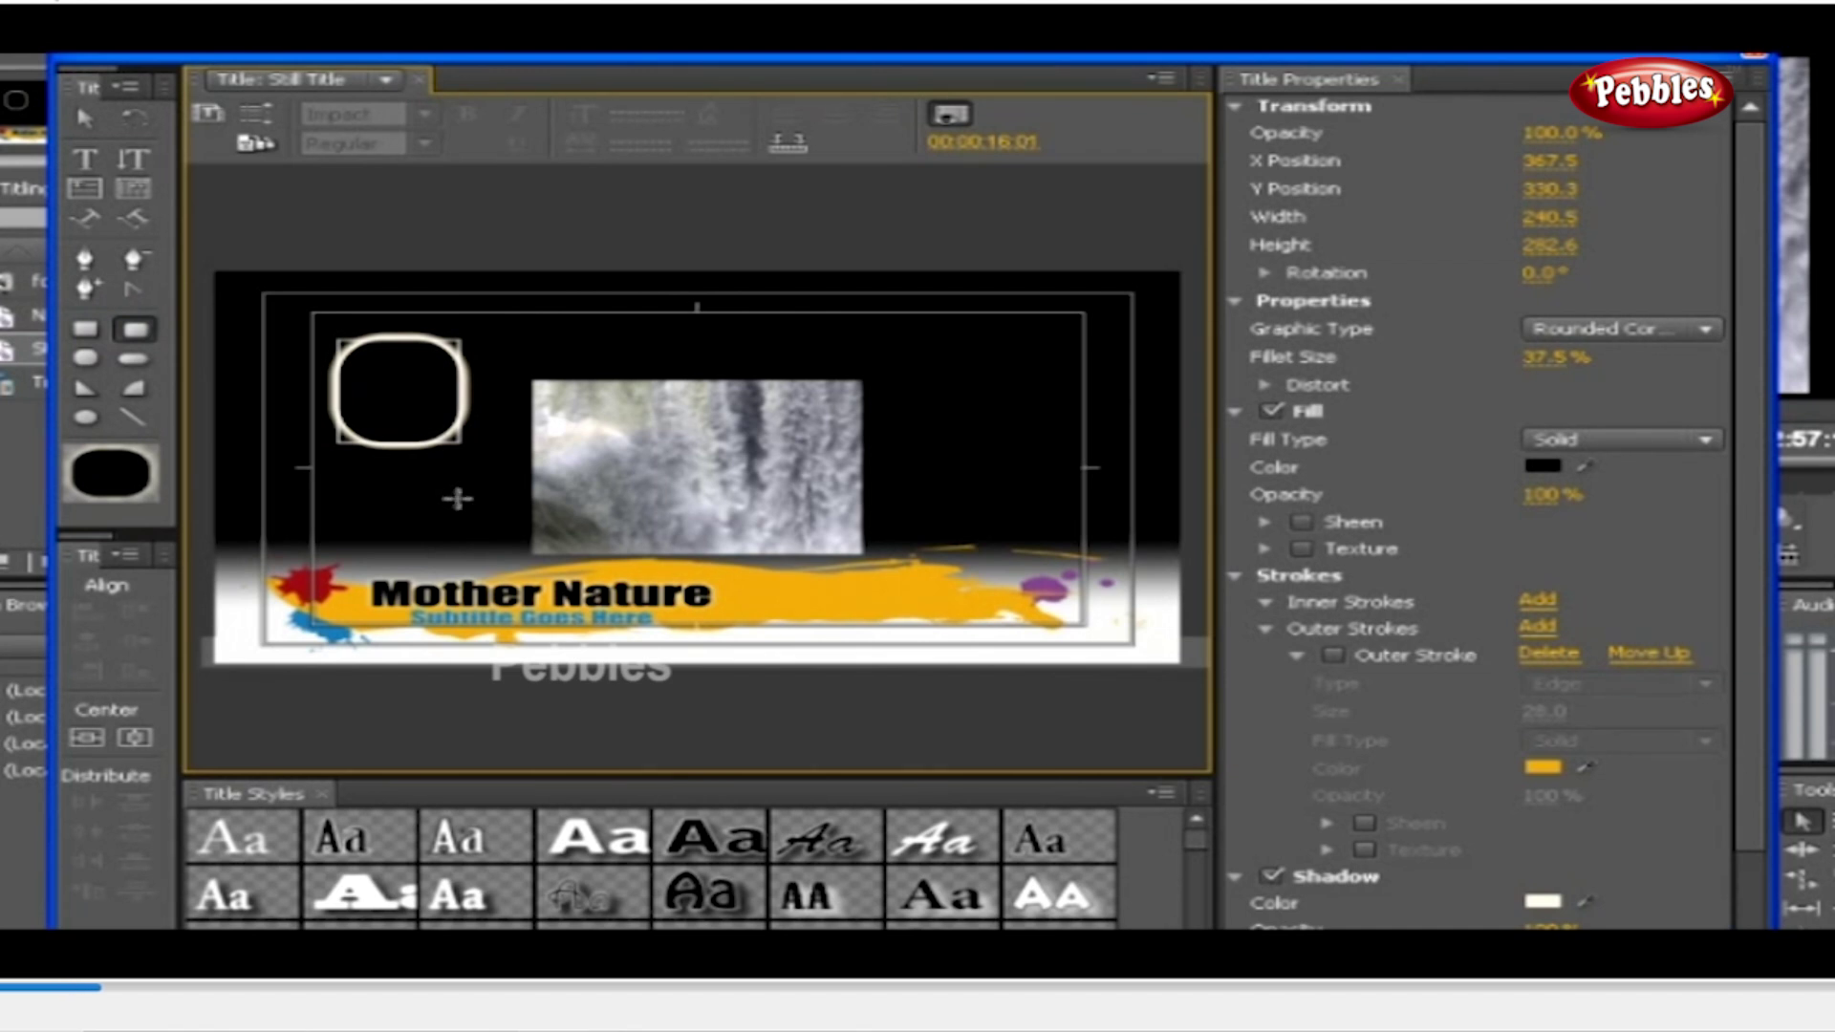
pyautogui.click(1709, 334)
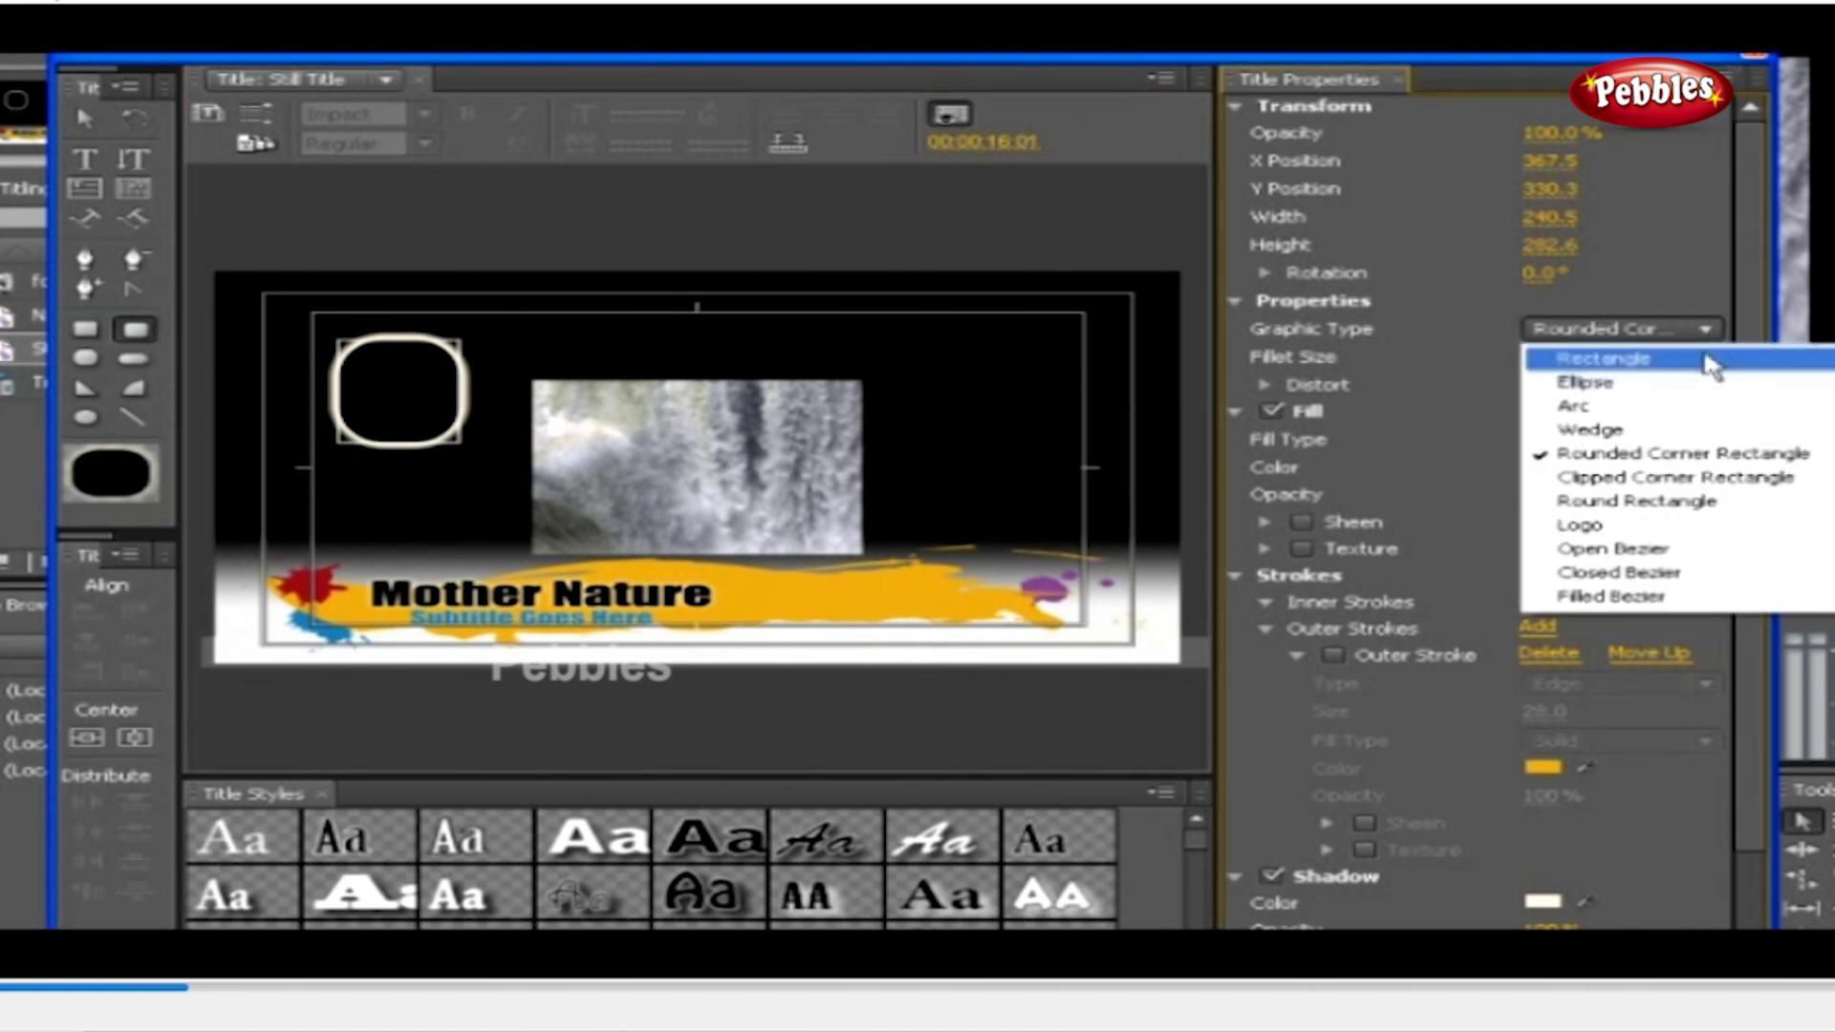
pyautogui.click(1588, 383)
pyautogui.click(1704, 335)
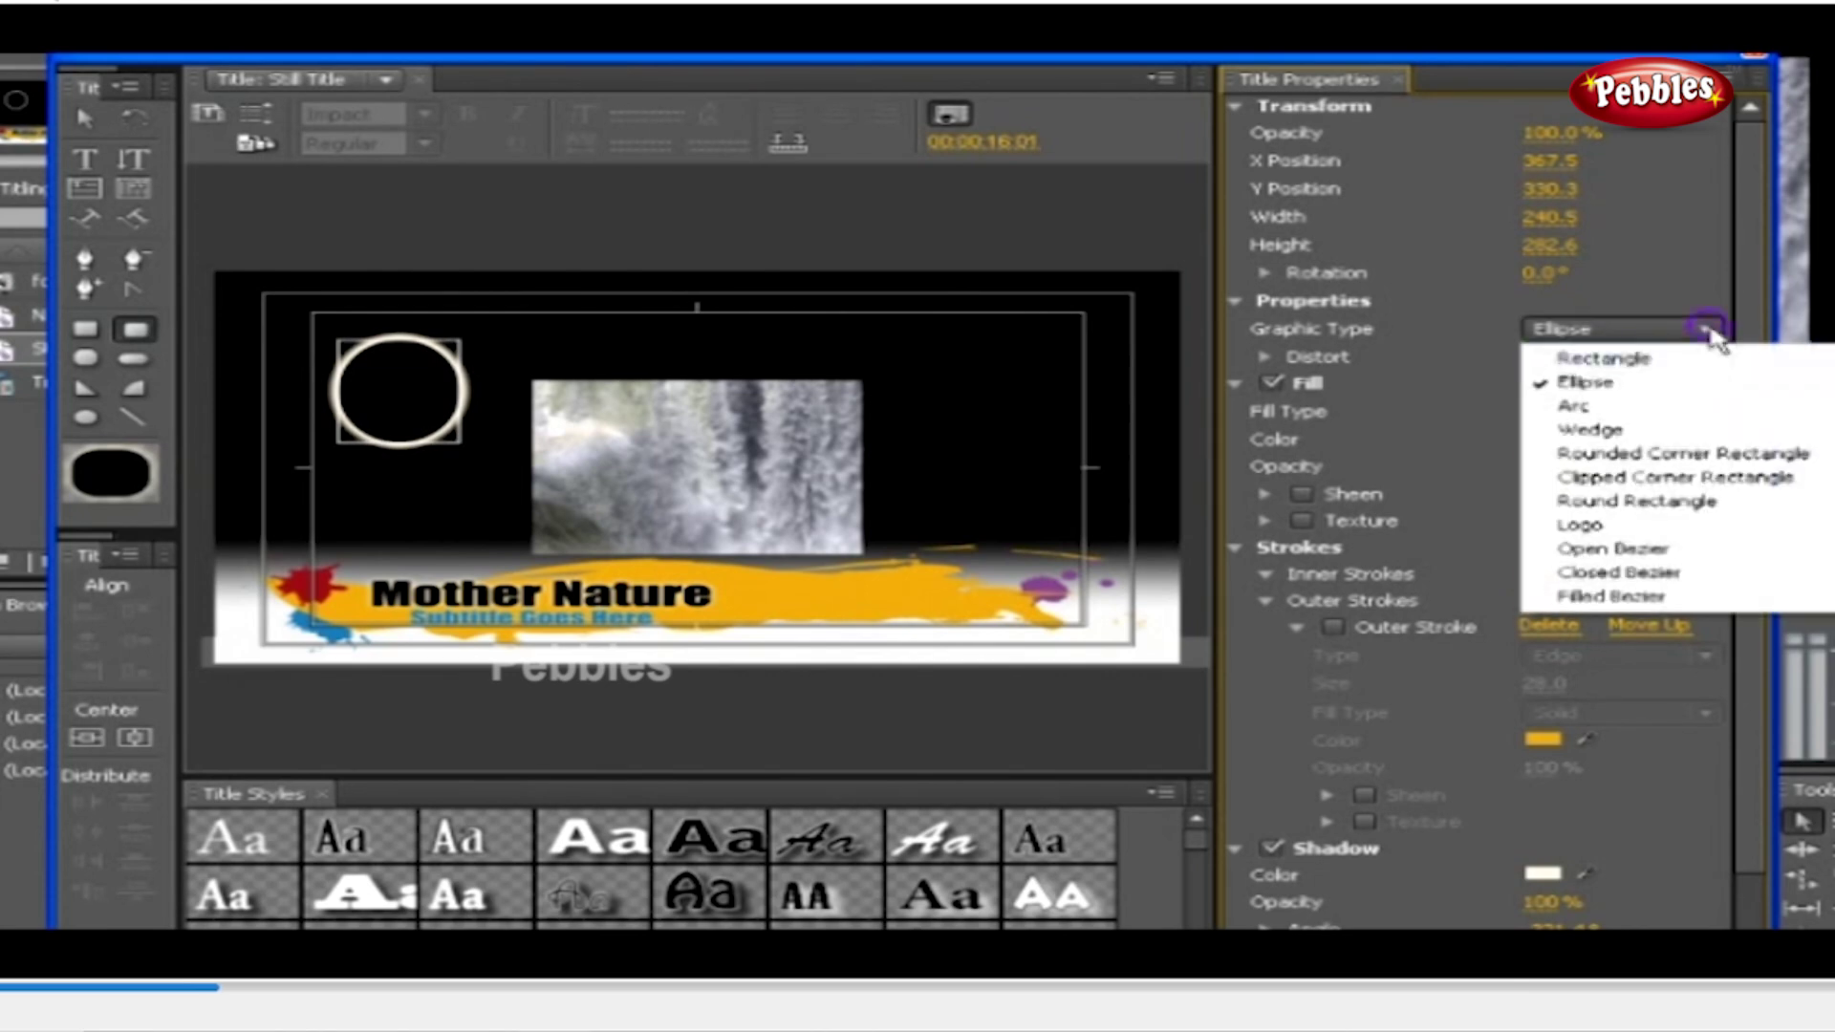
pyautogui.click(1582, 405)
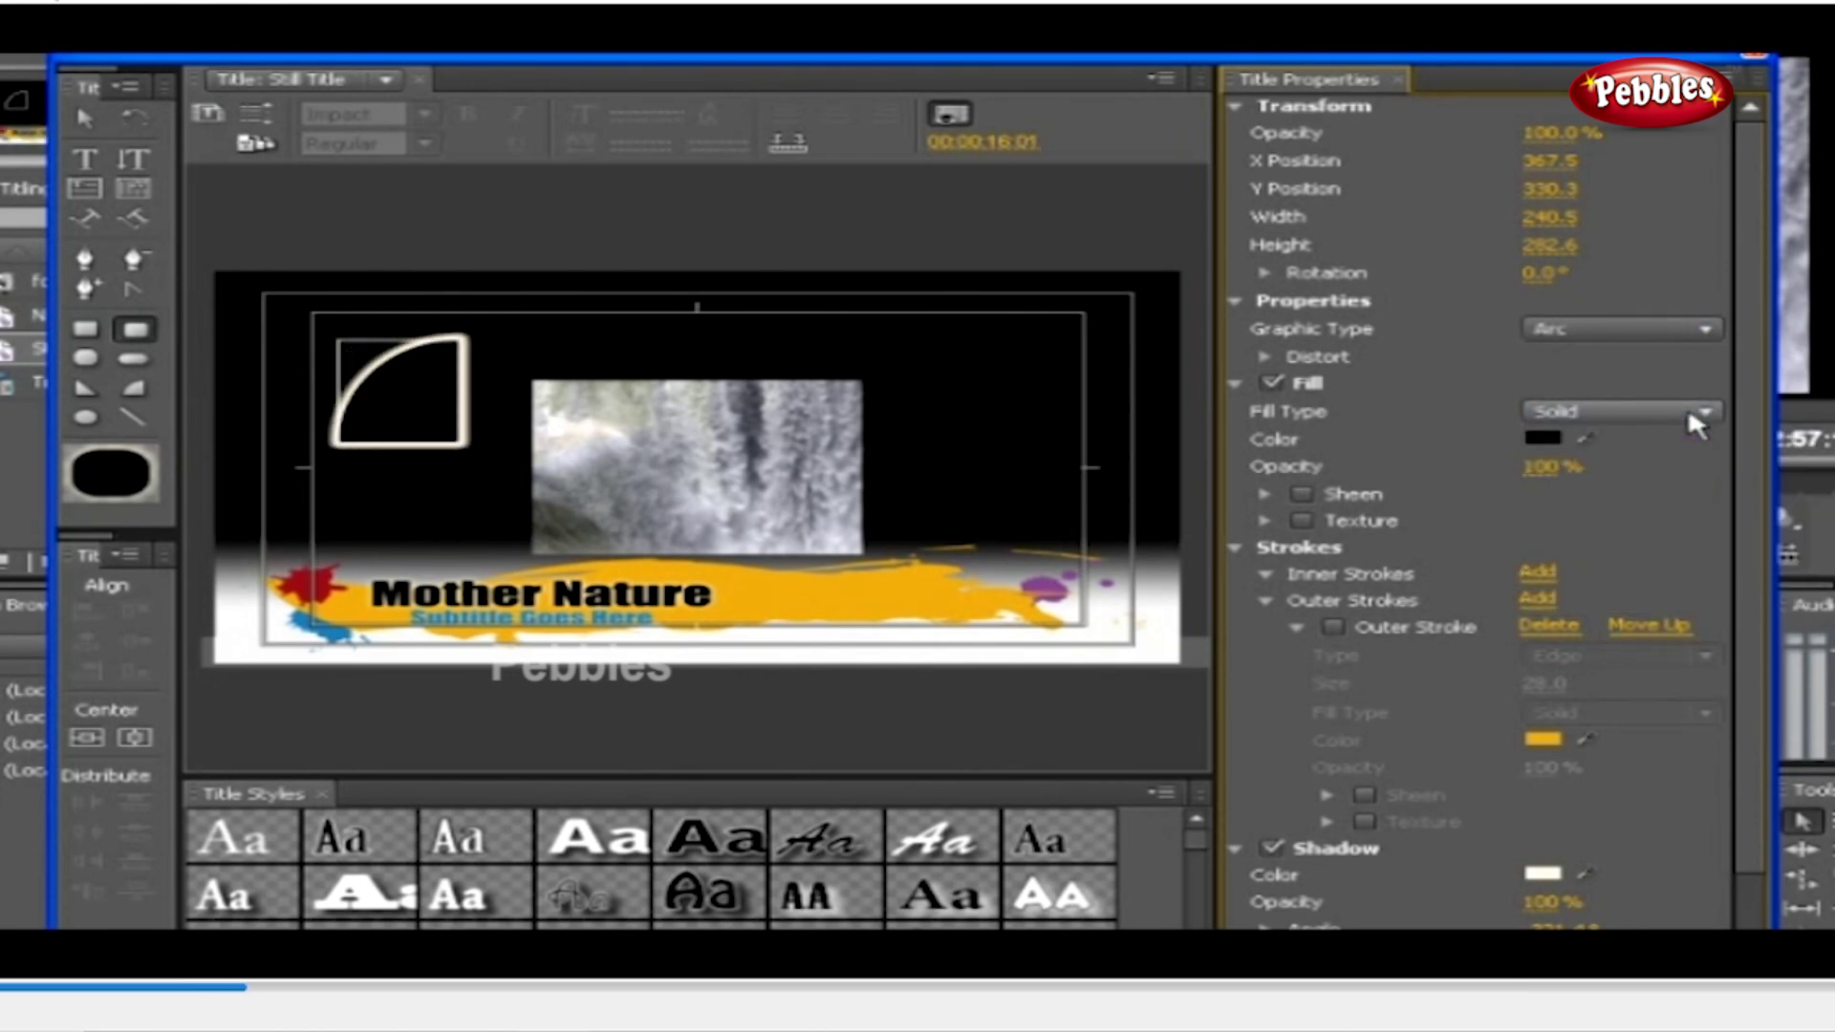
pyautogui.click(1711, 334)
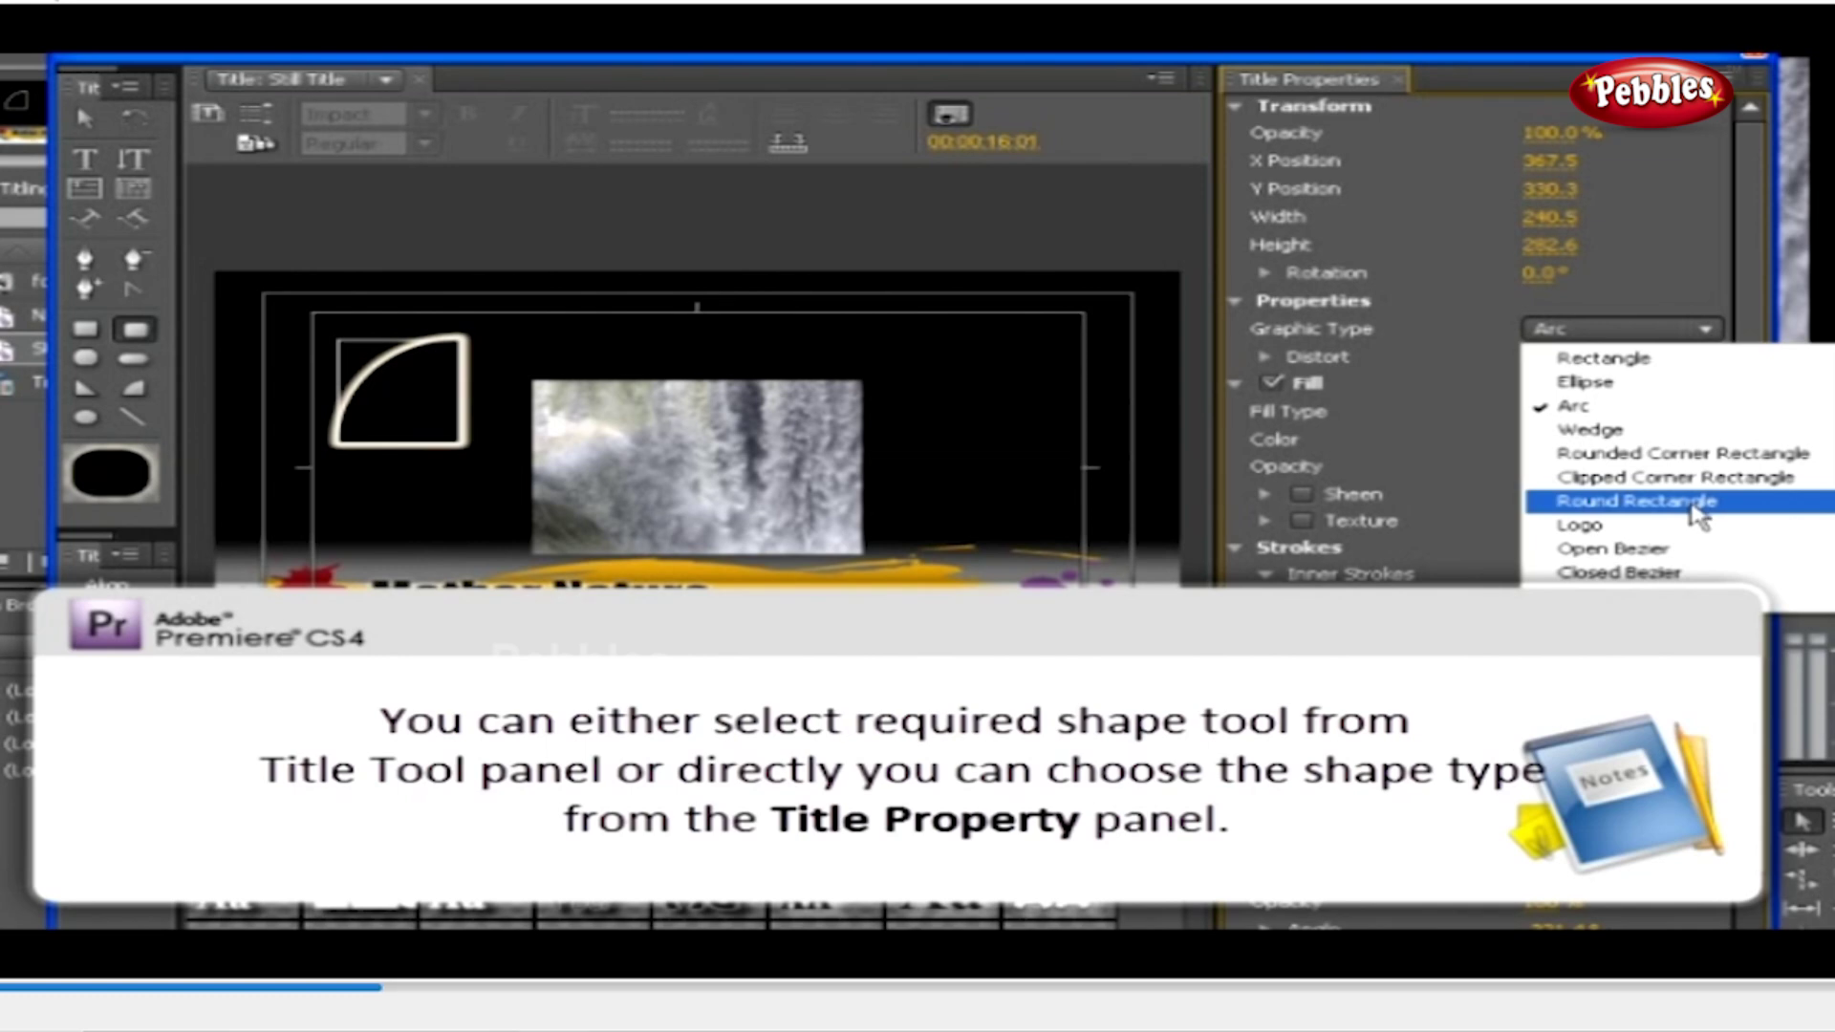
pyautogui.click(1693, 509)
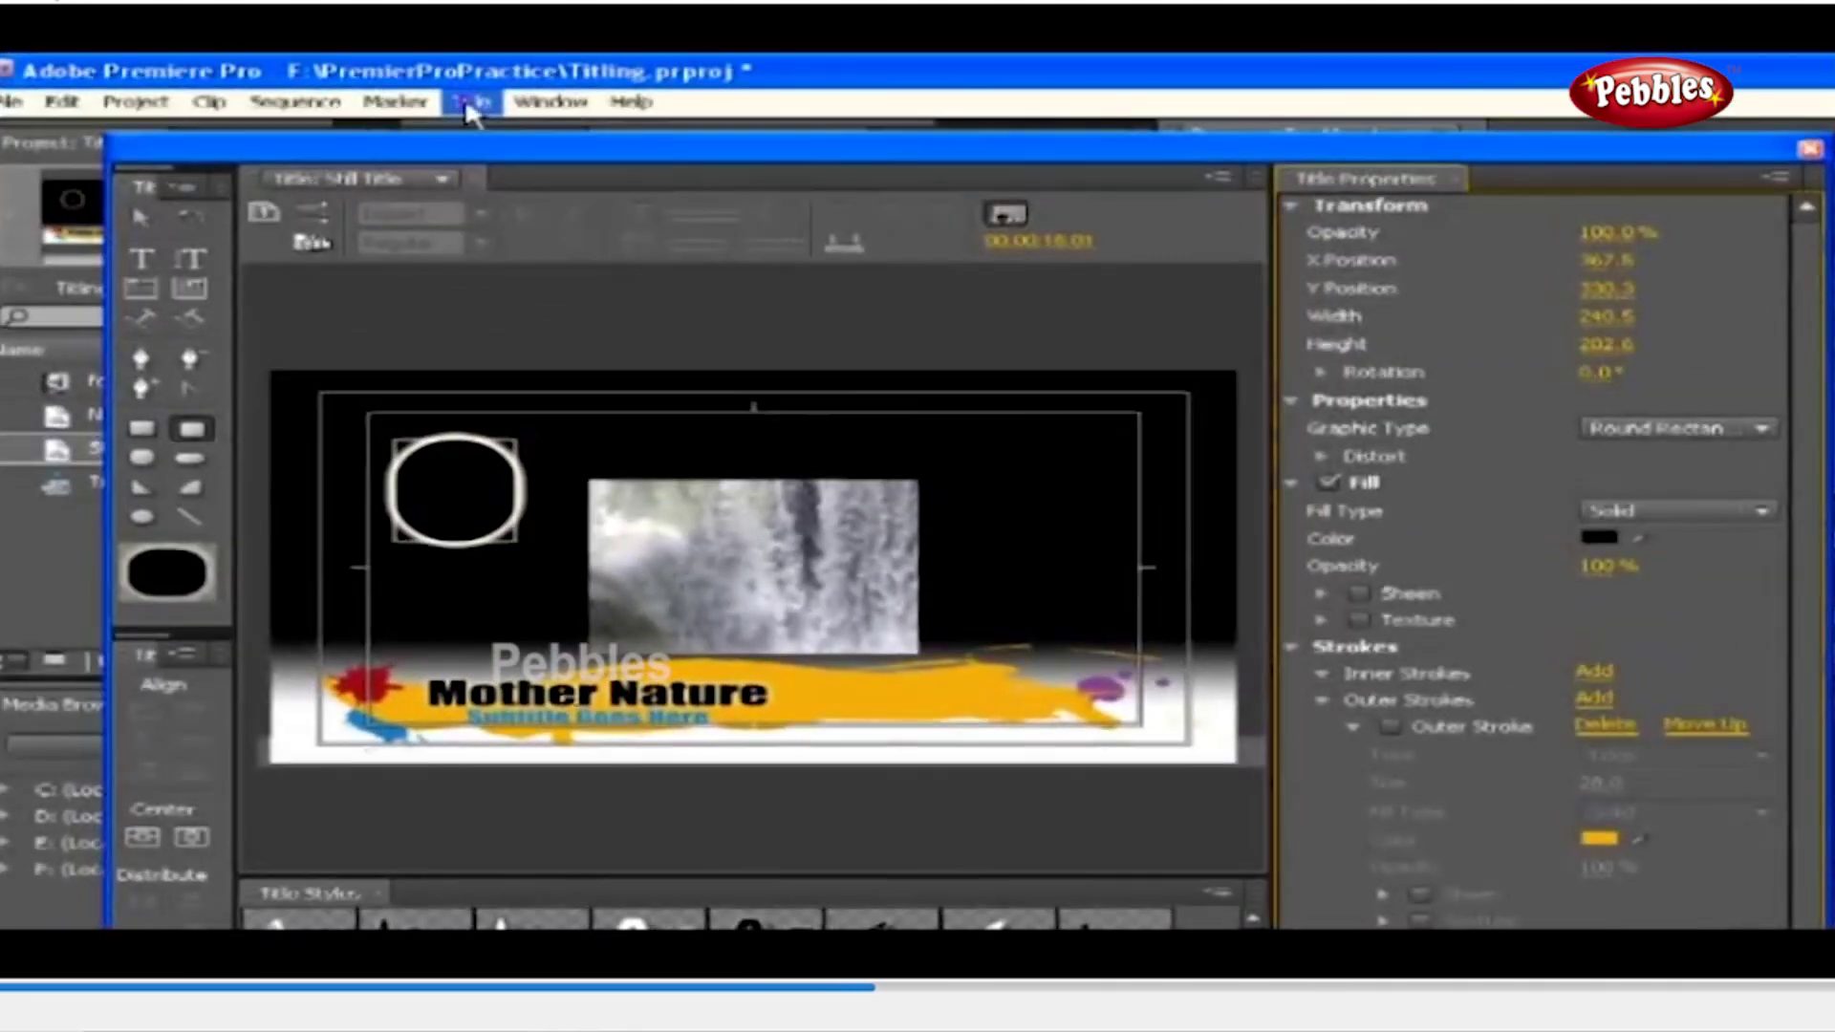
pyautogui.click(469, 106)
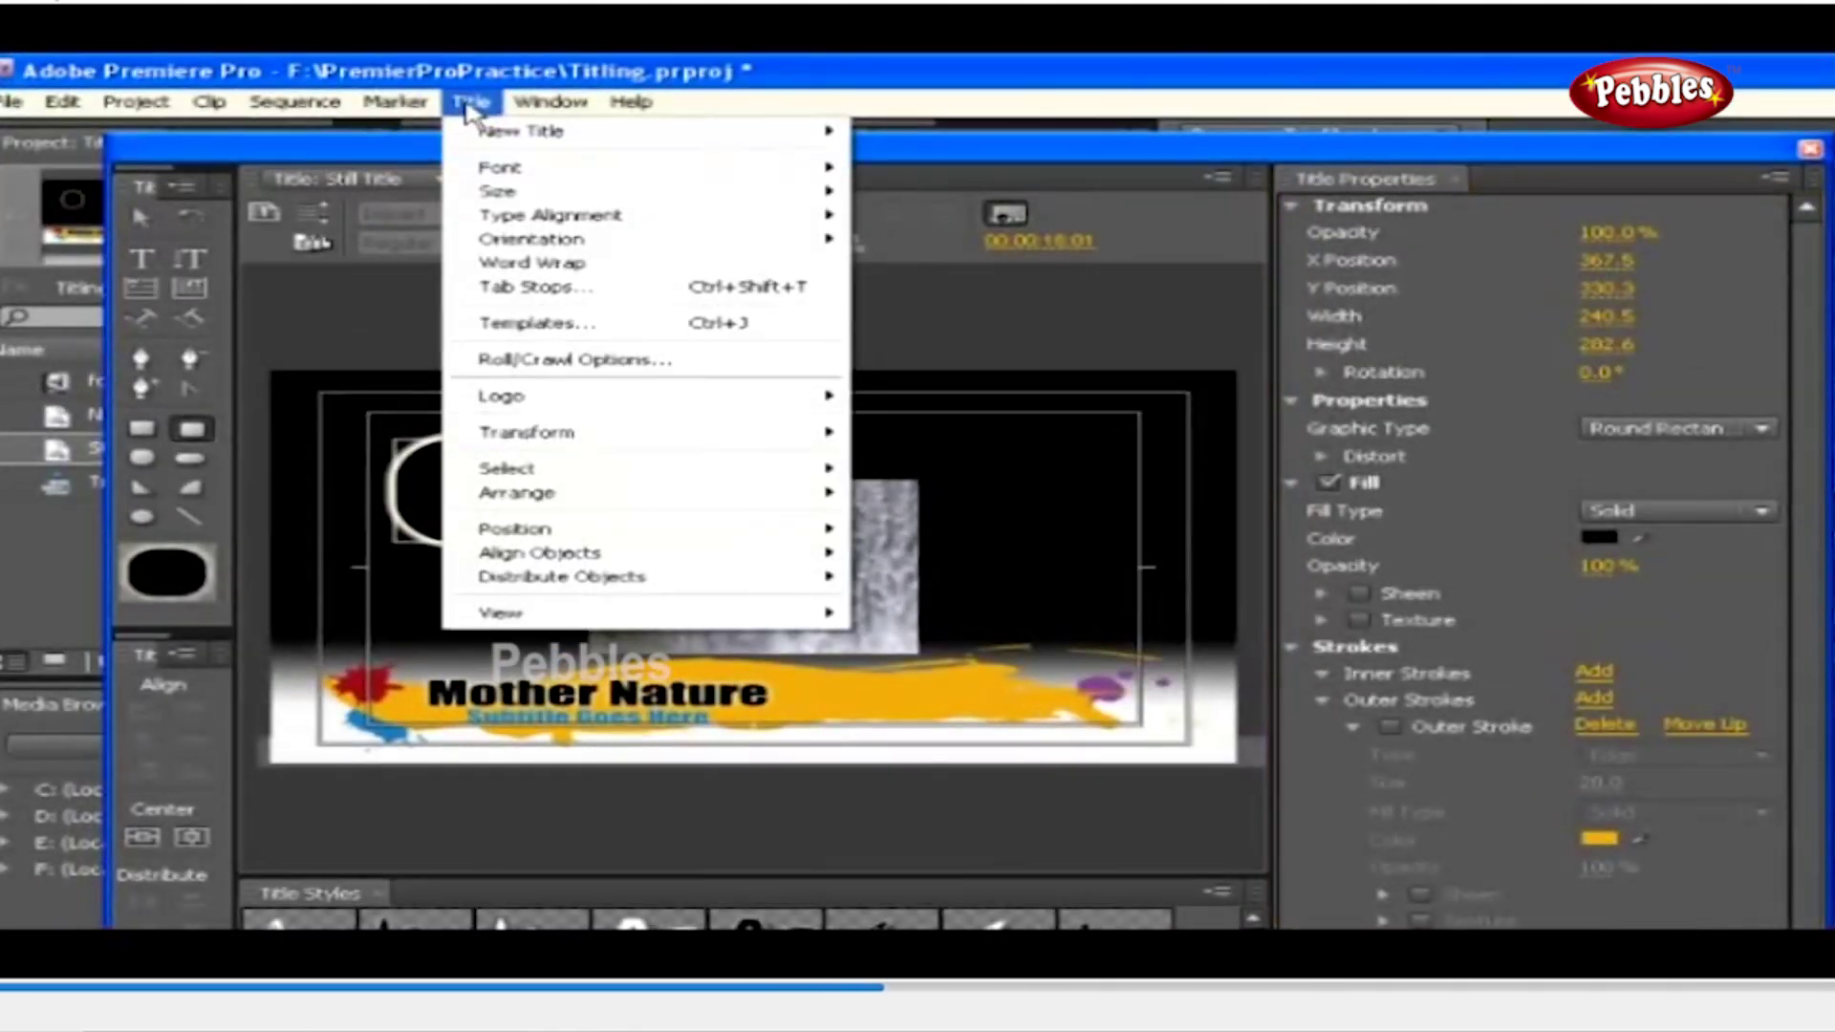
pyautogui.moveTo(488, 402)
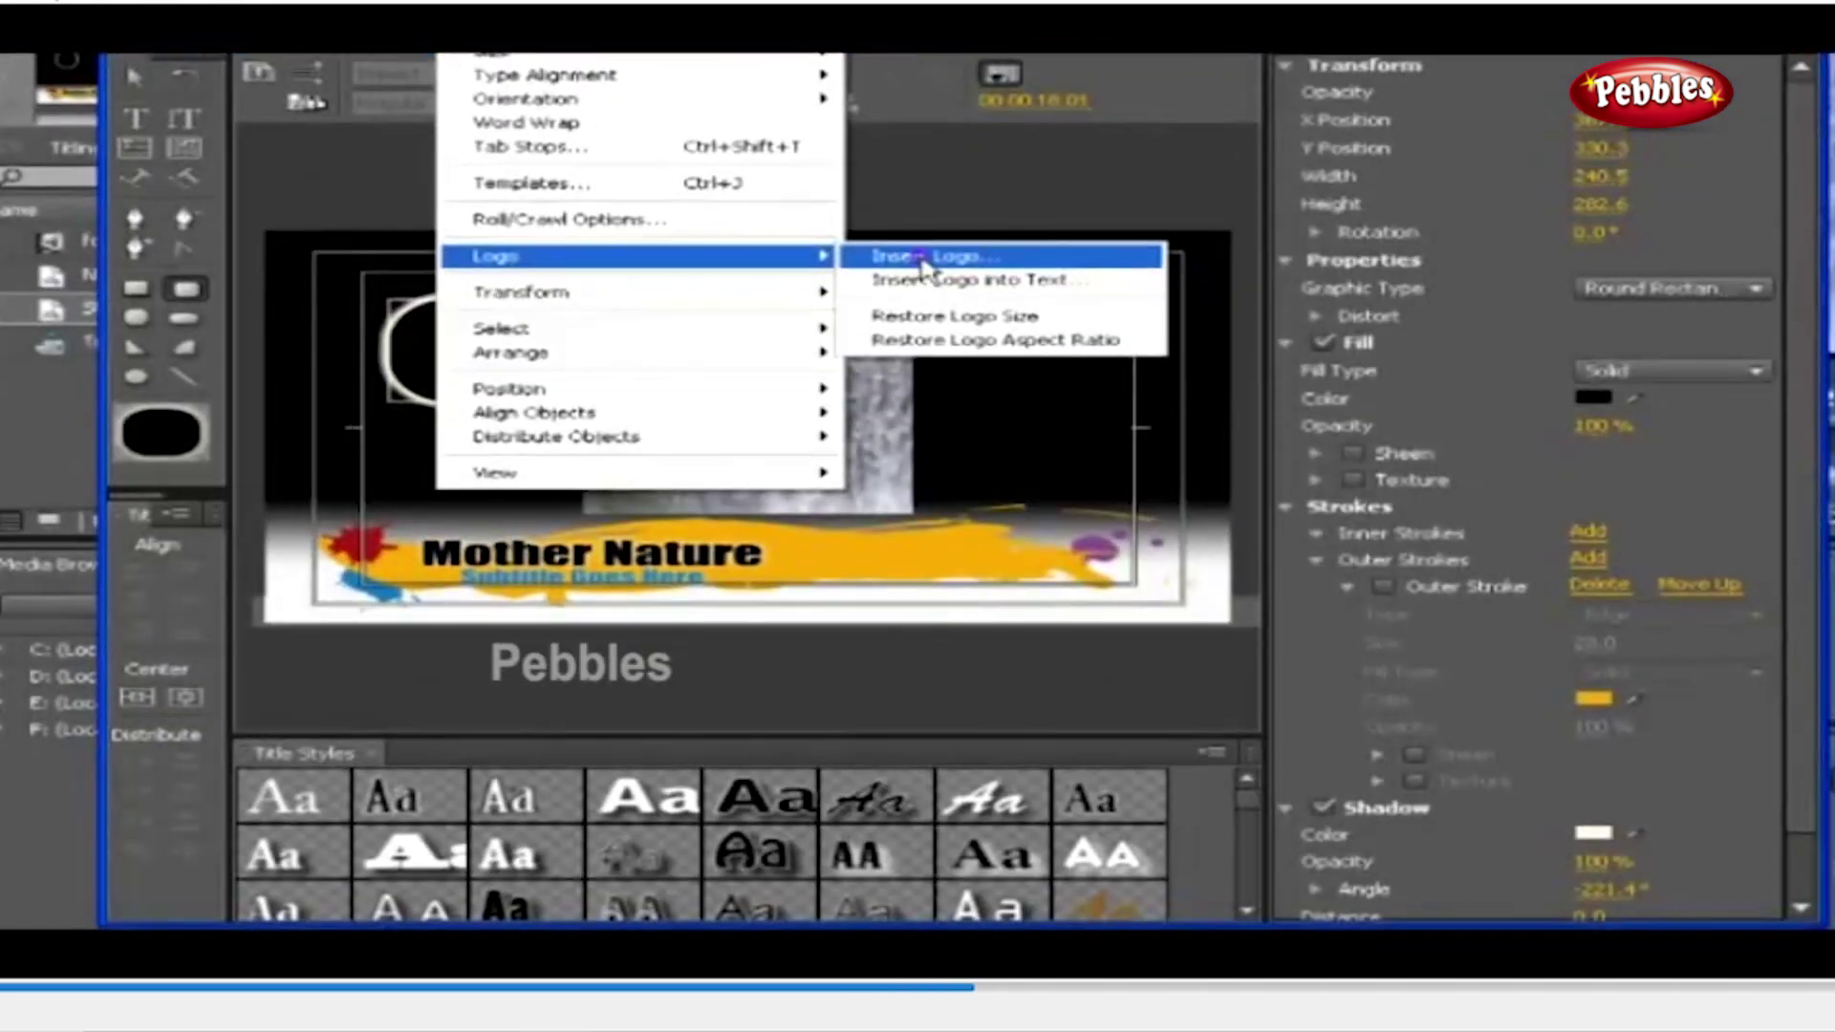
pyautogui.click(923, 397)
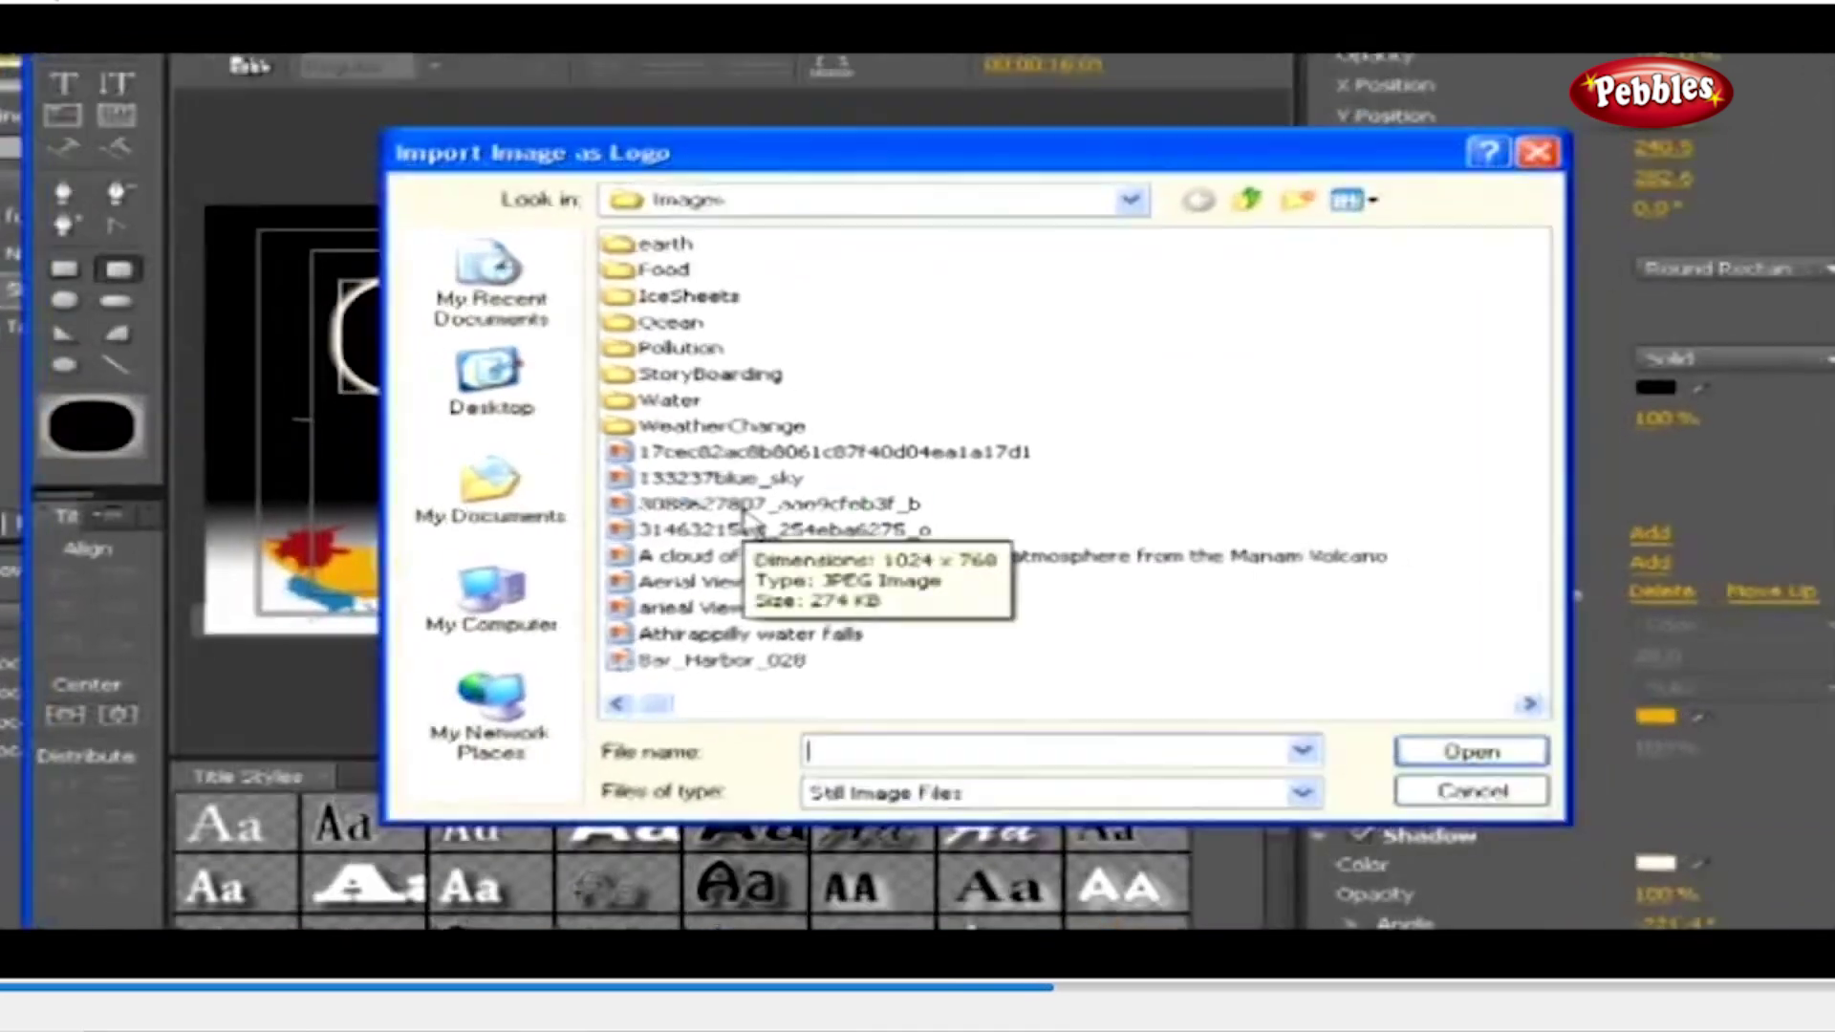
pyautogui.click(743, 516)
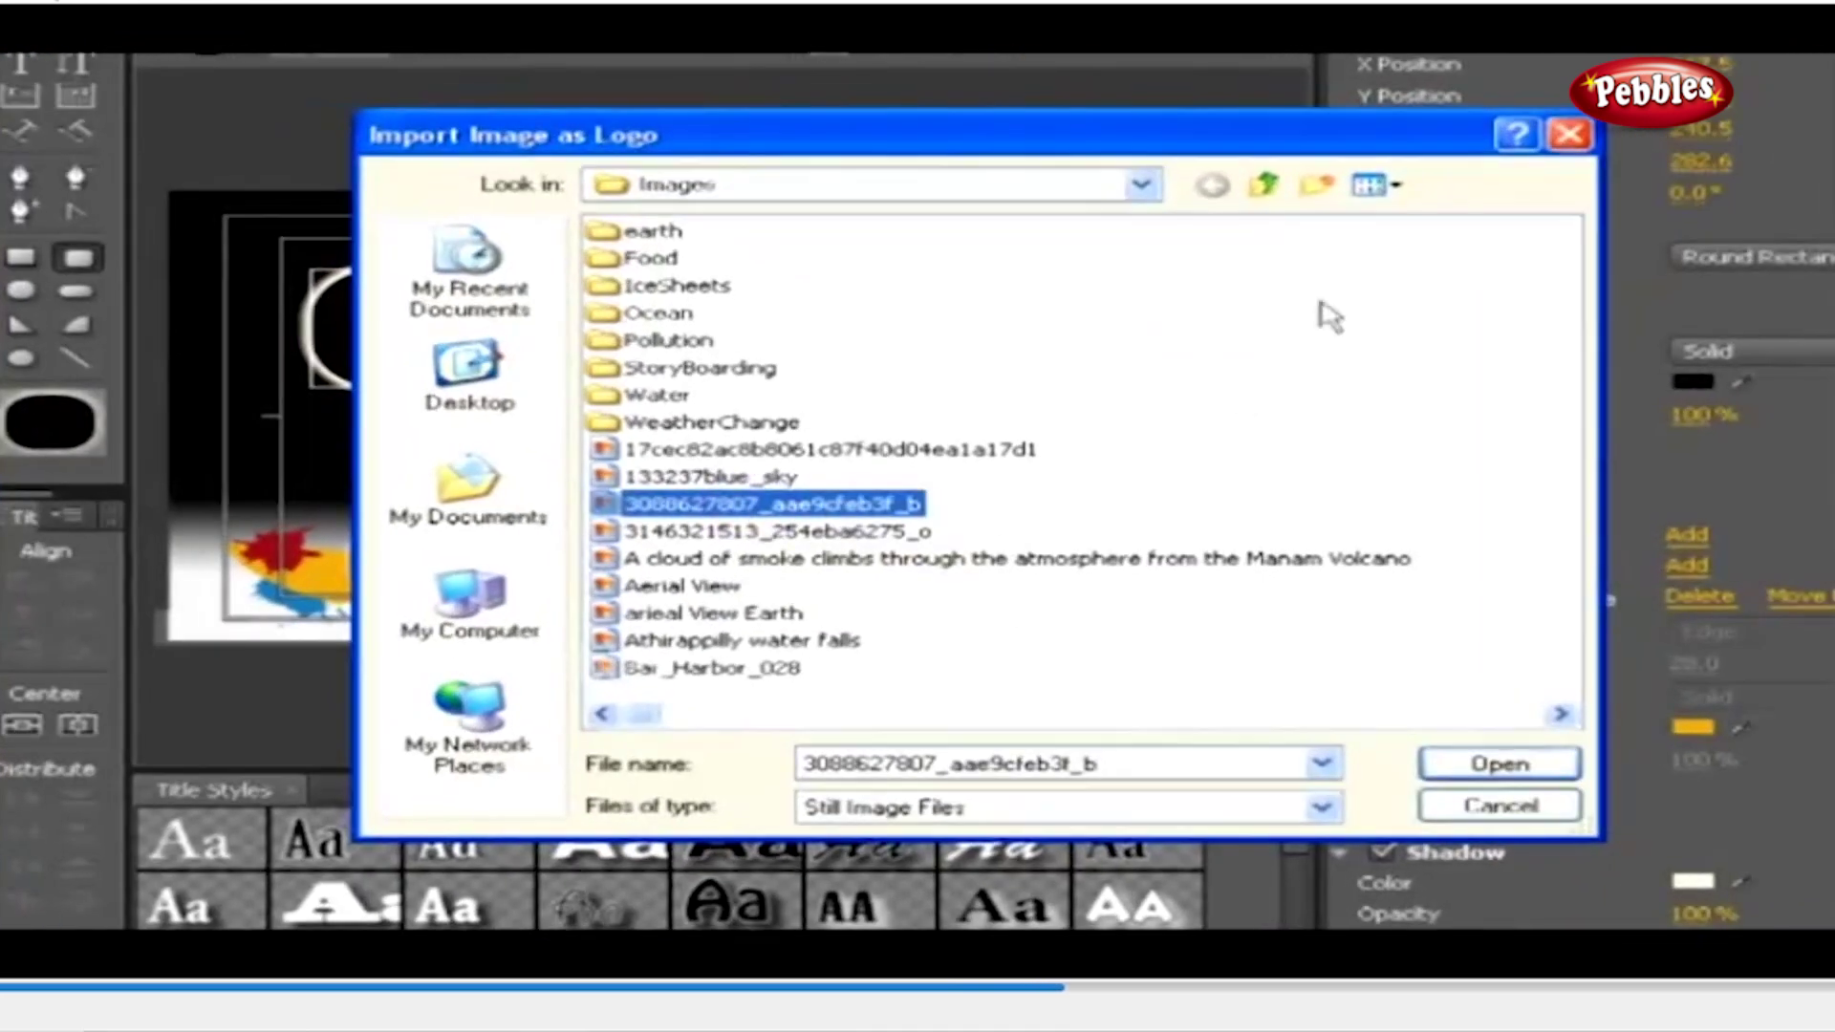
pyautogui.click(1369, 199)
pyautogui.click(1424, 228)
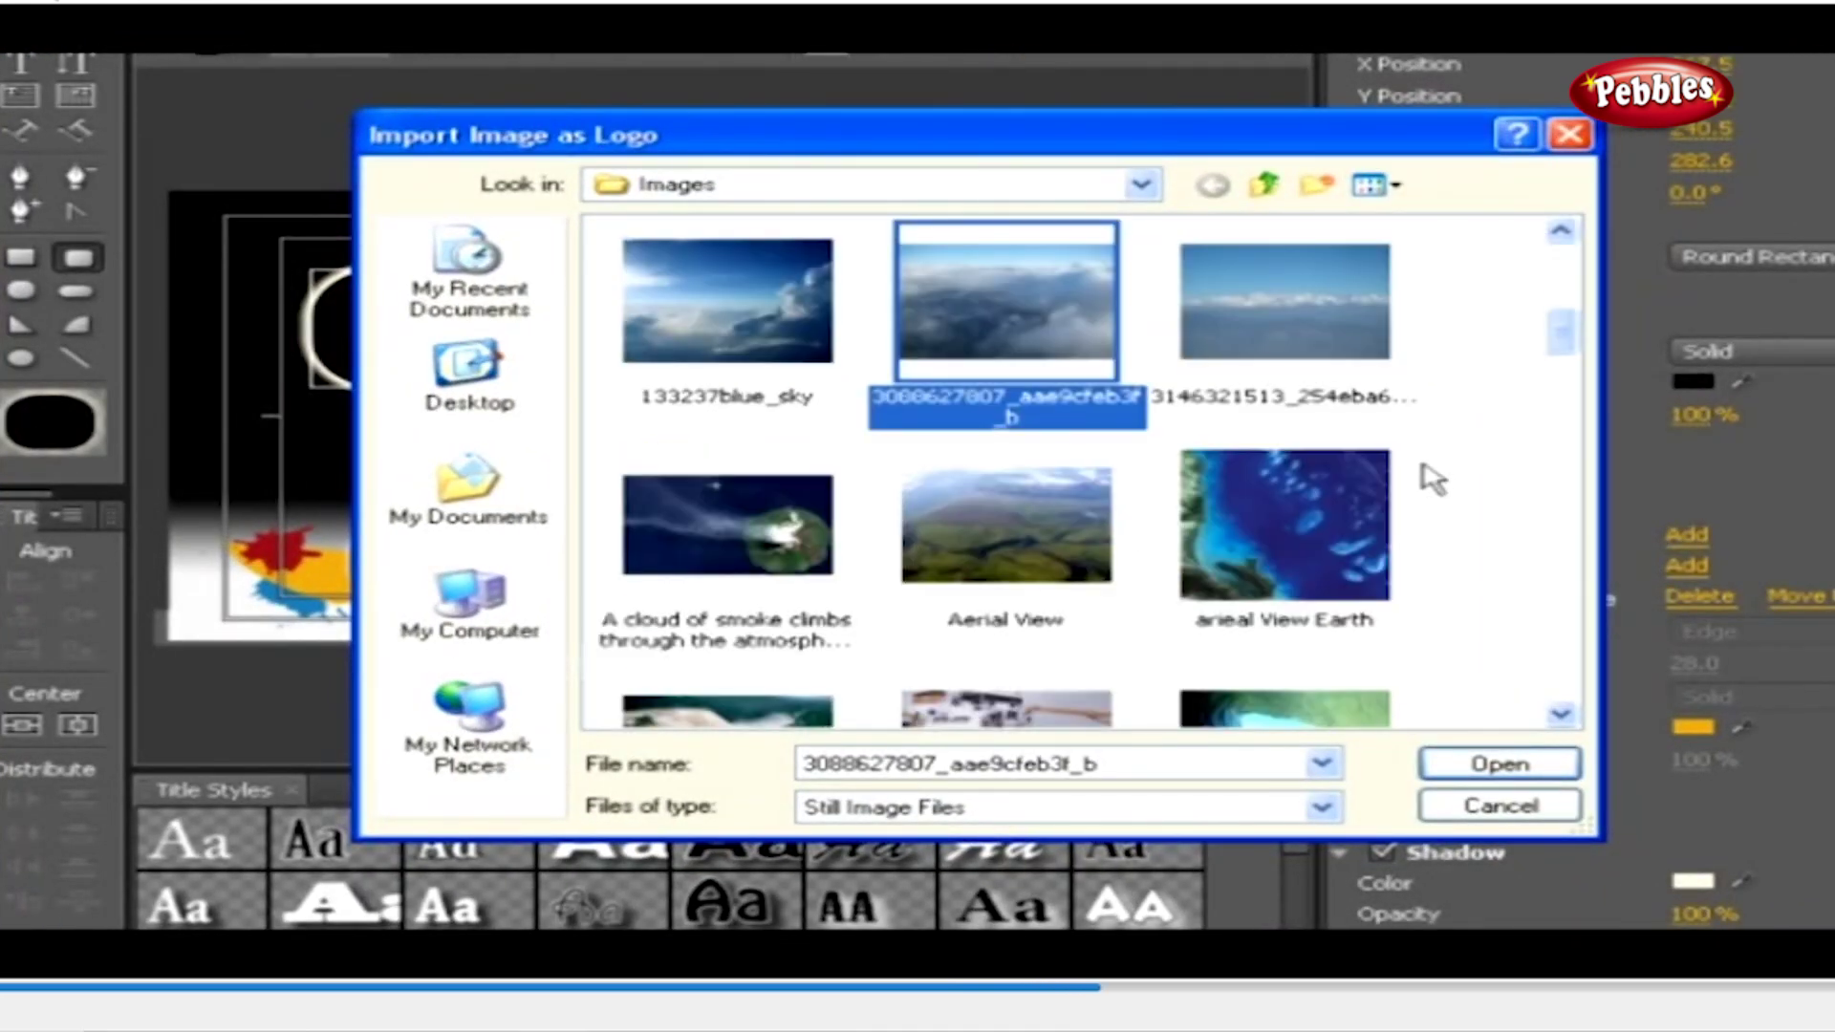
pyautogui.click(1462, 763)
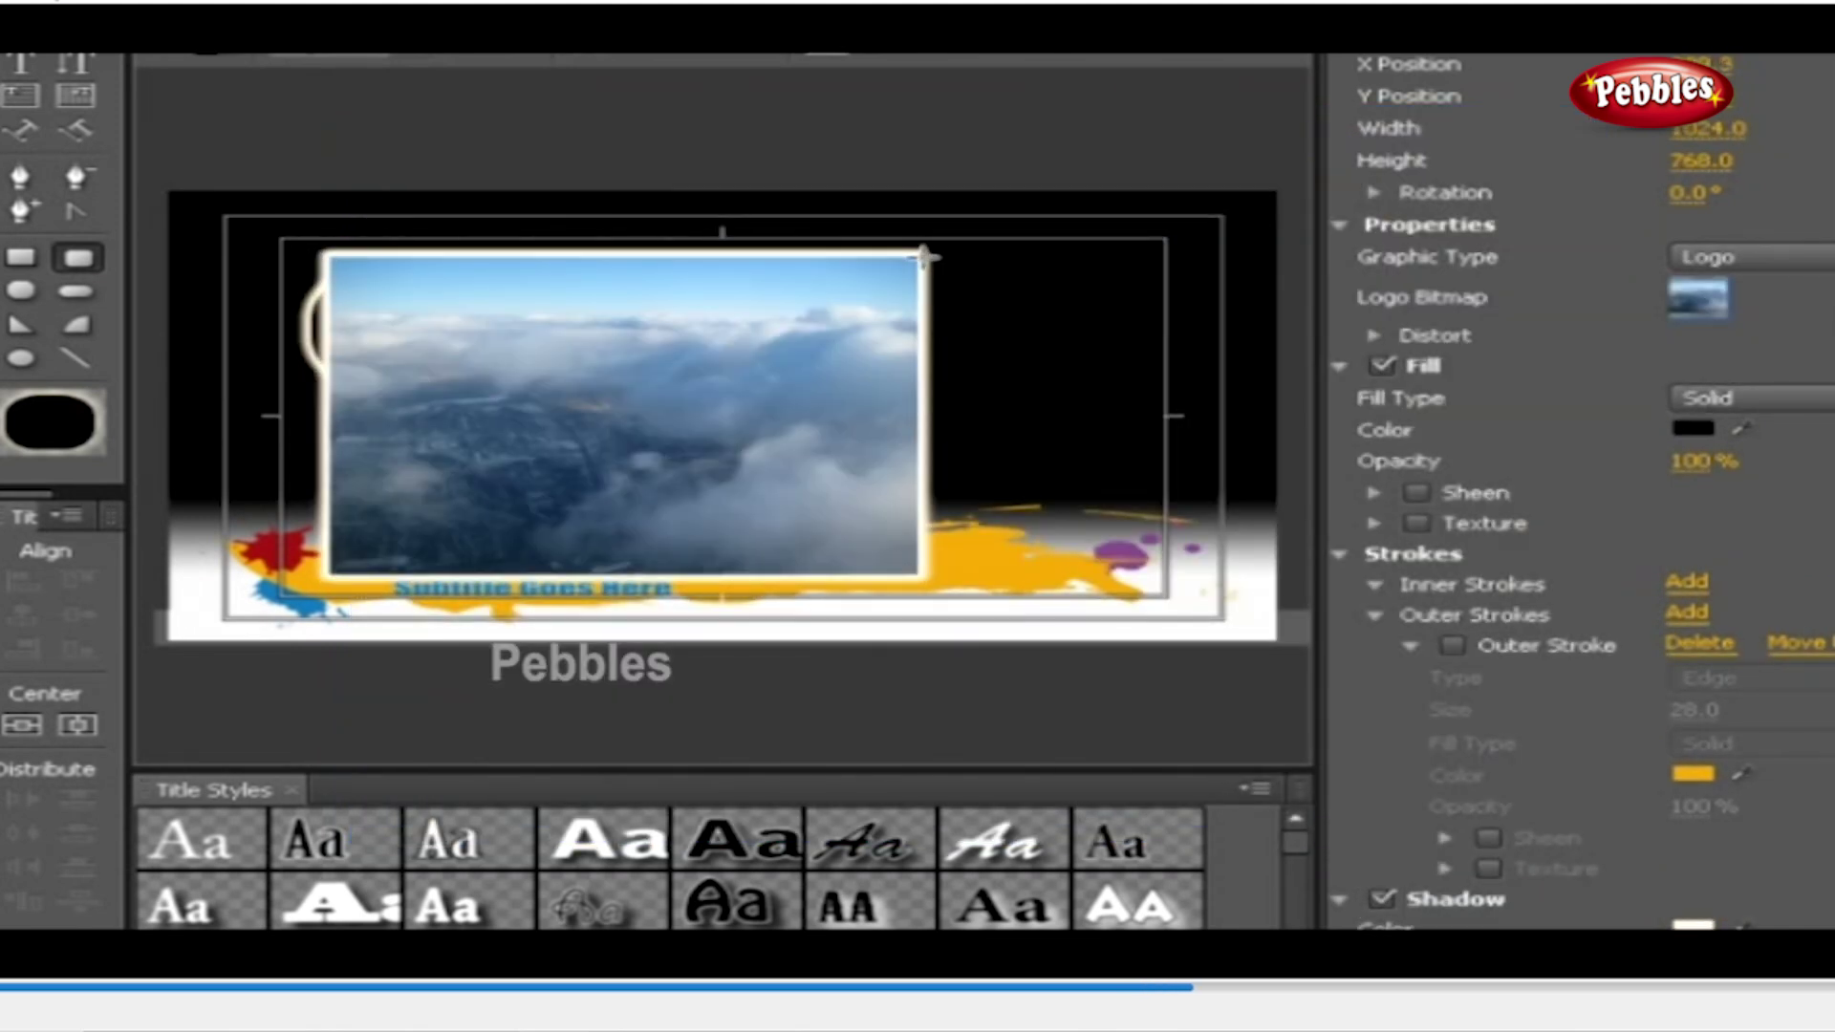
pyautogui.click(918, 258)
pyautogui.moveTo(786, 364); pyautogui.dragTo(429, 524)
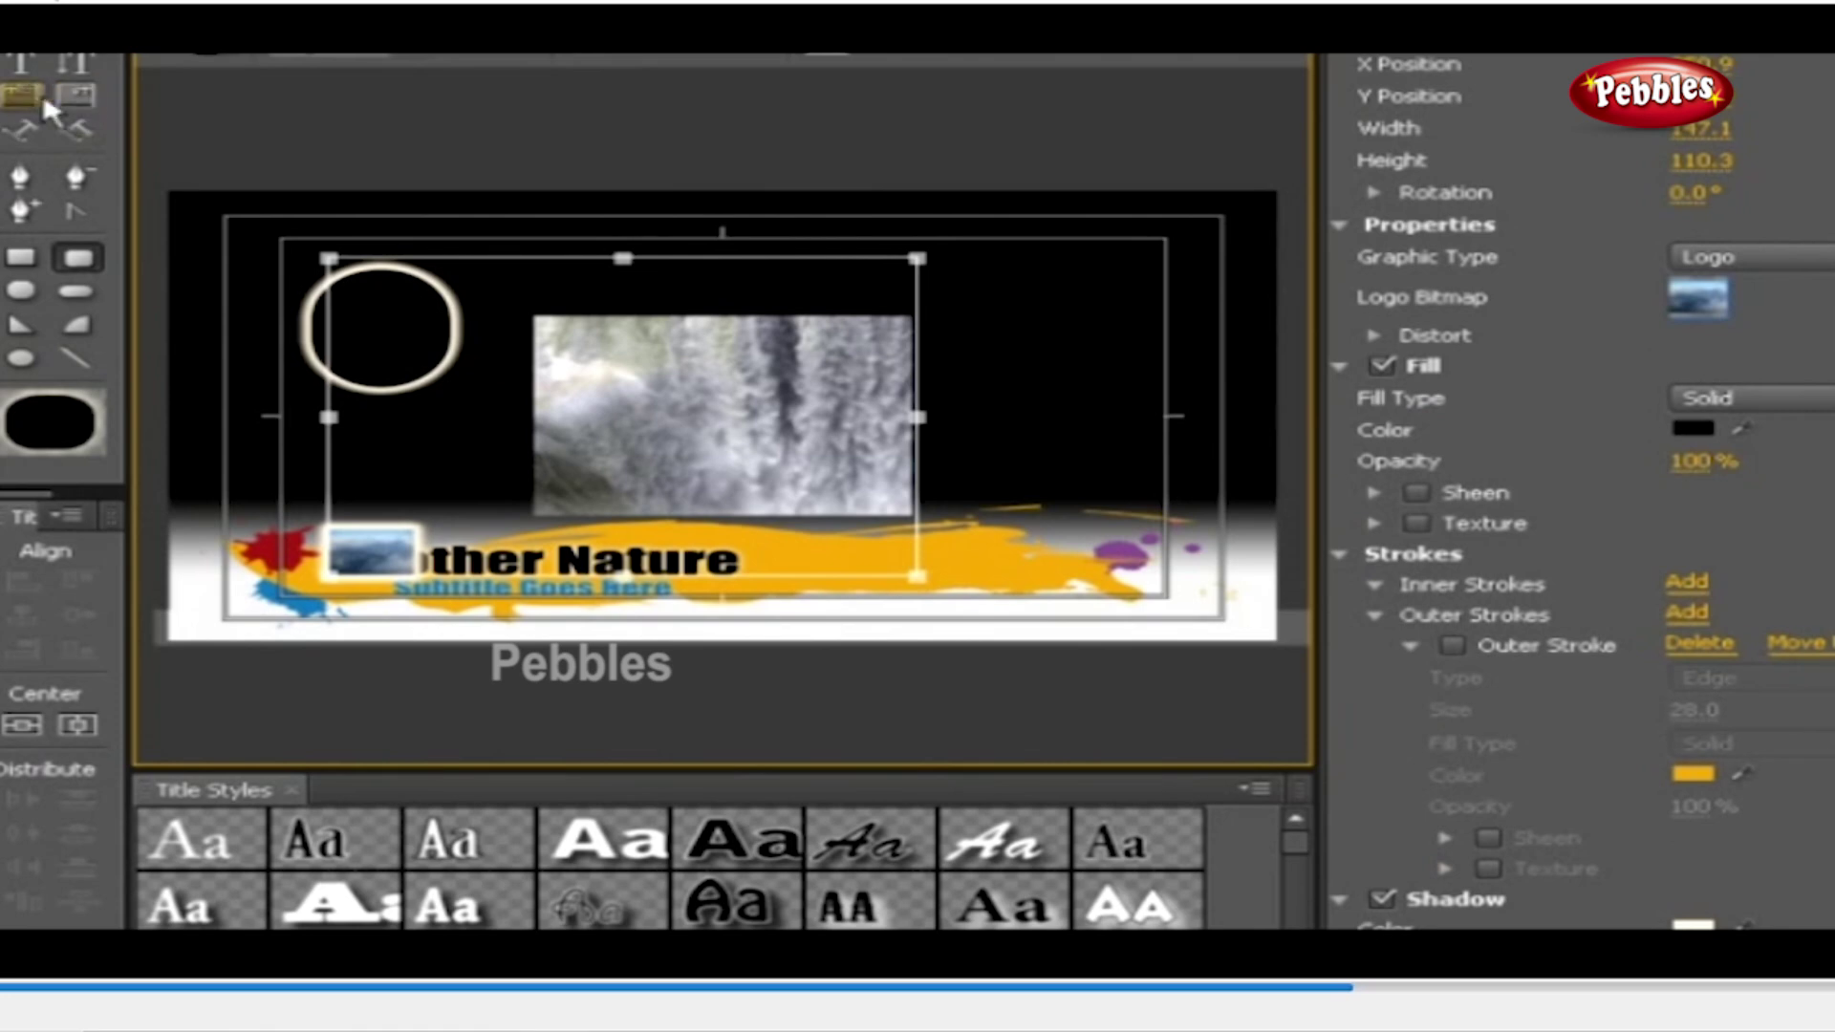
pyautogui.click(21, 63)
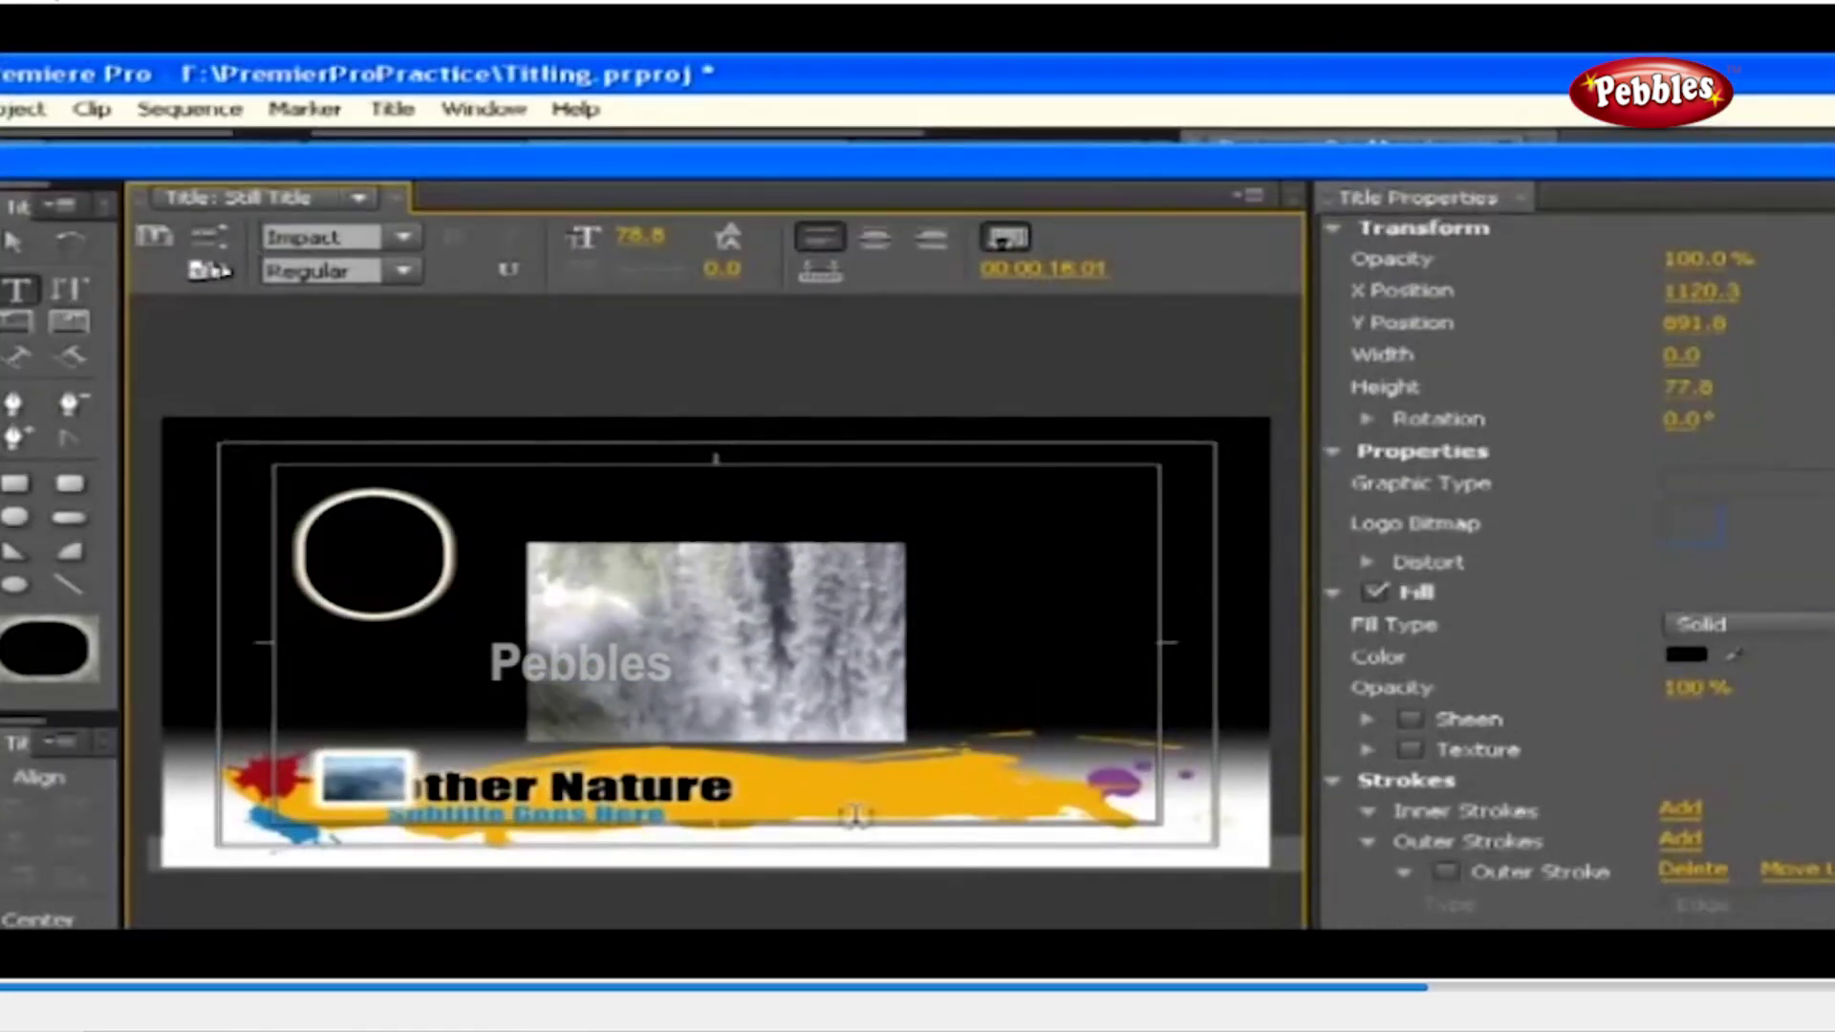
pyautogui.click(863, 588)
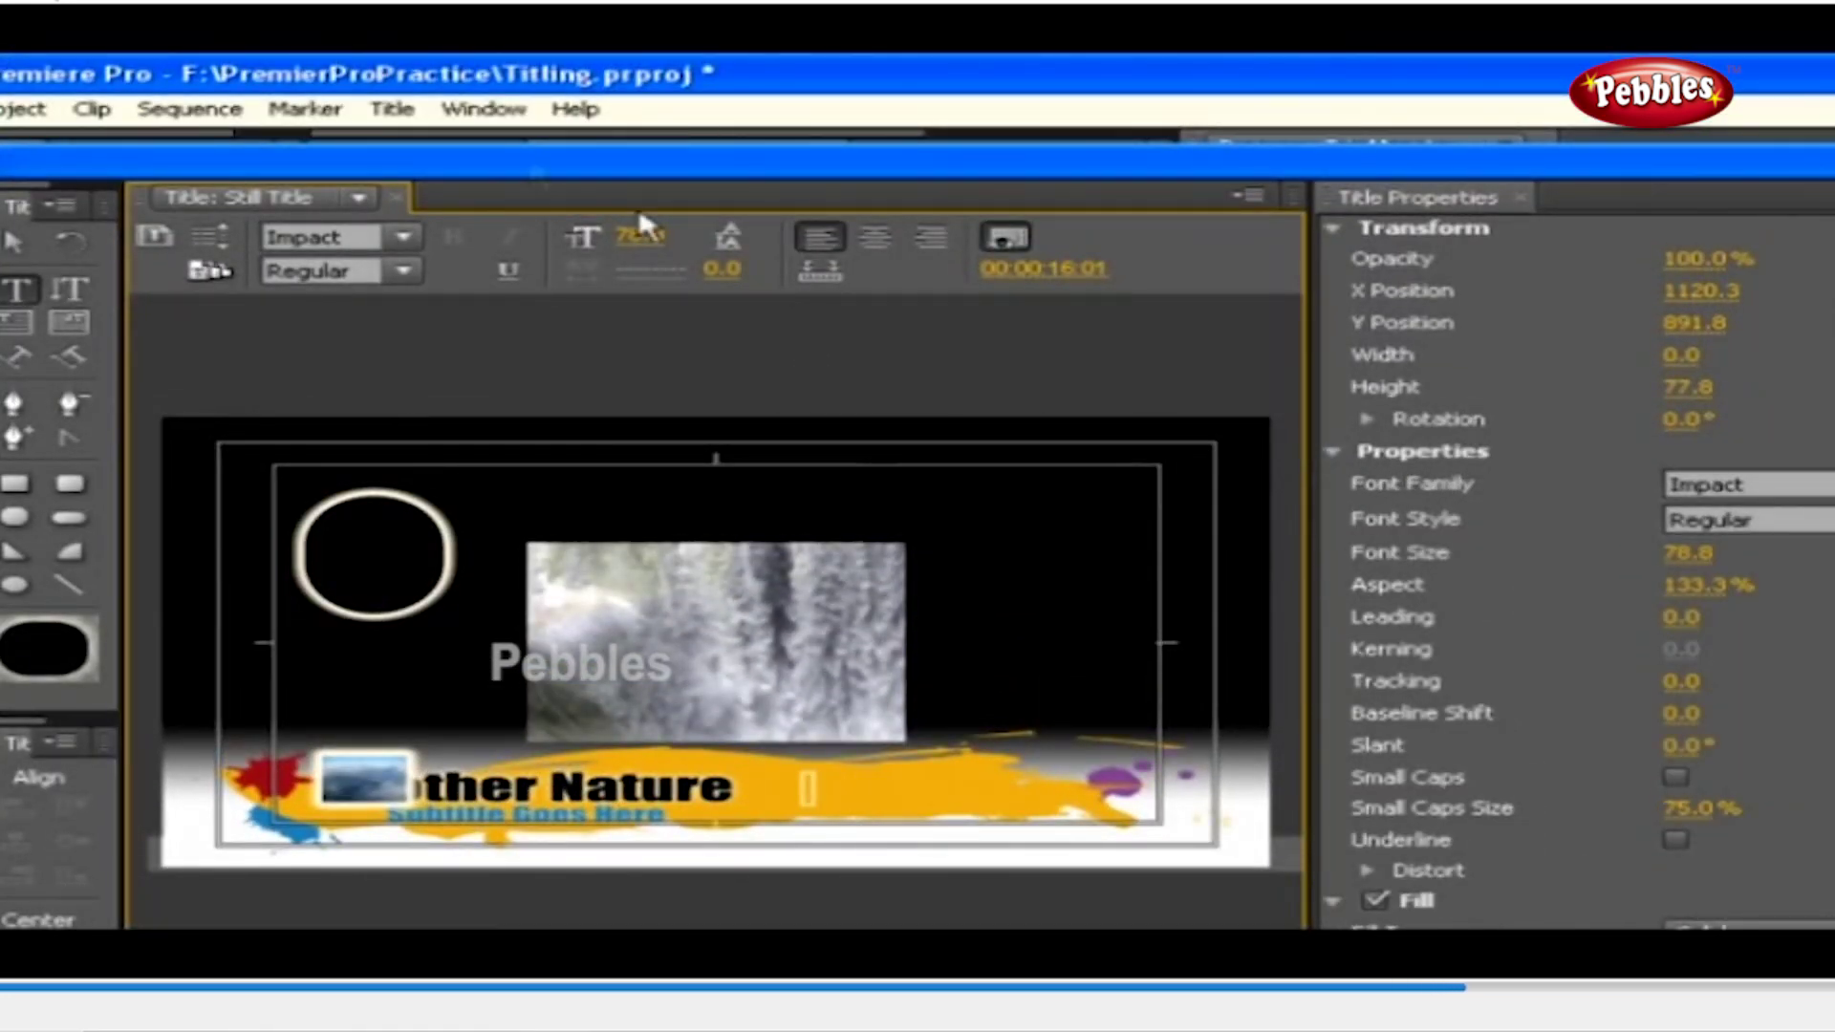
pyautogui.click(413, 111)
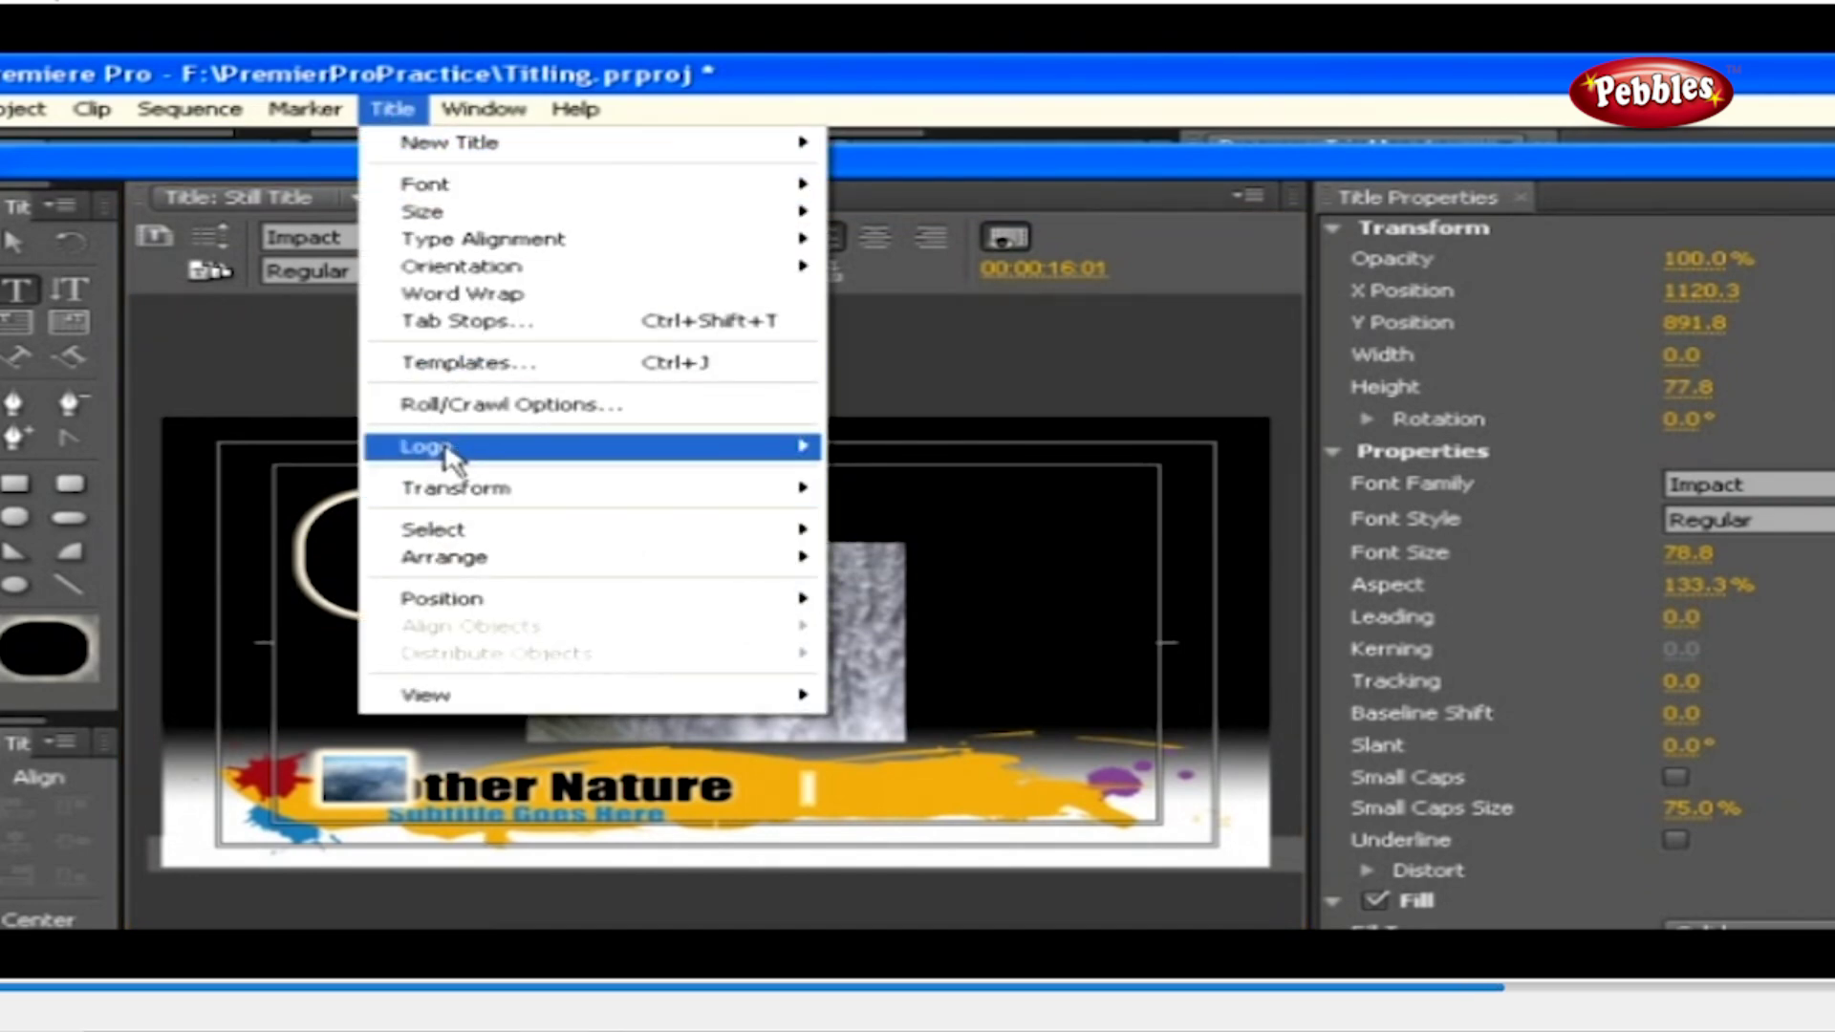
pyautogui.moveTo(449, 457)
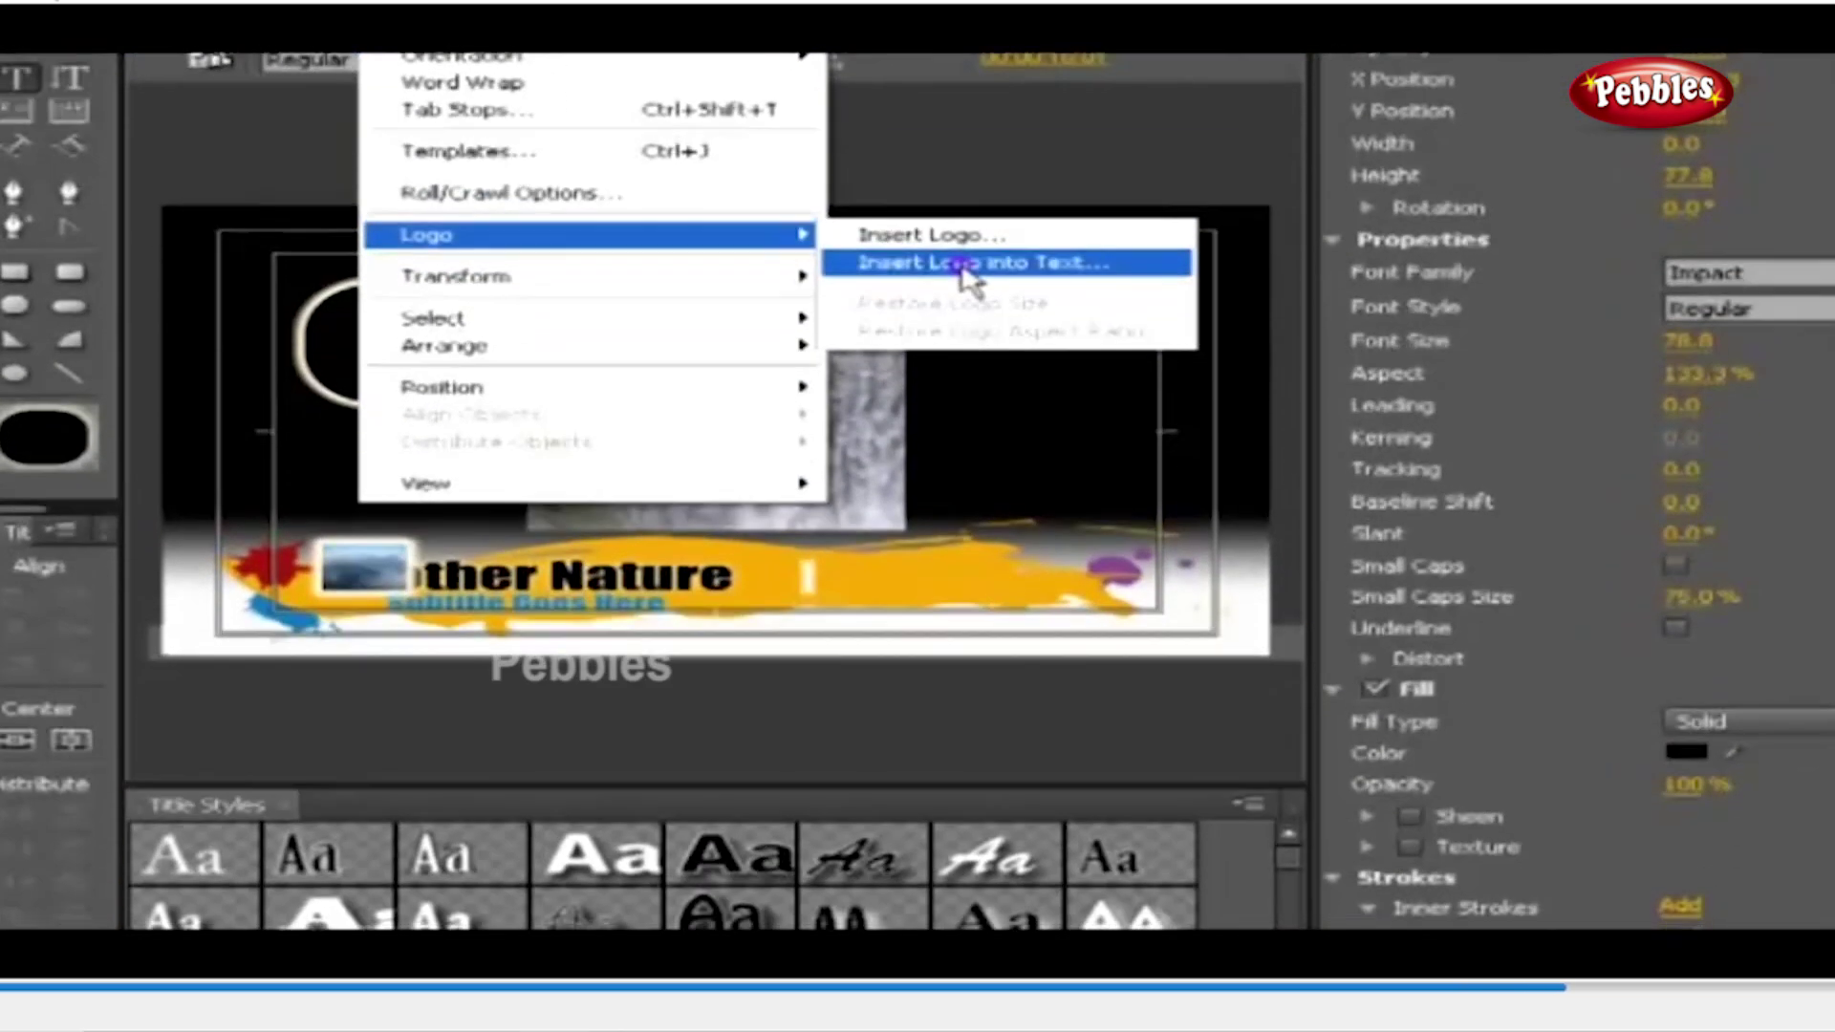
pyautogui.click(965, 474)
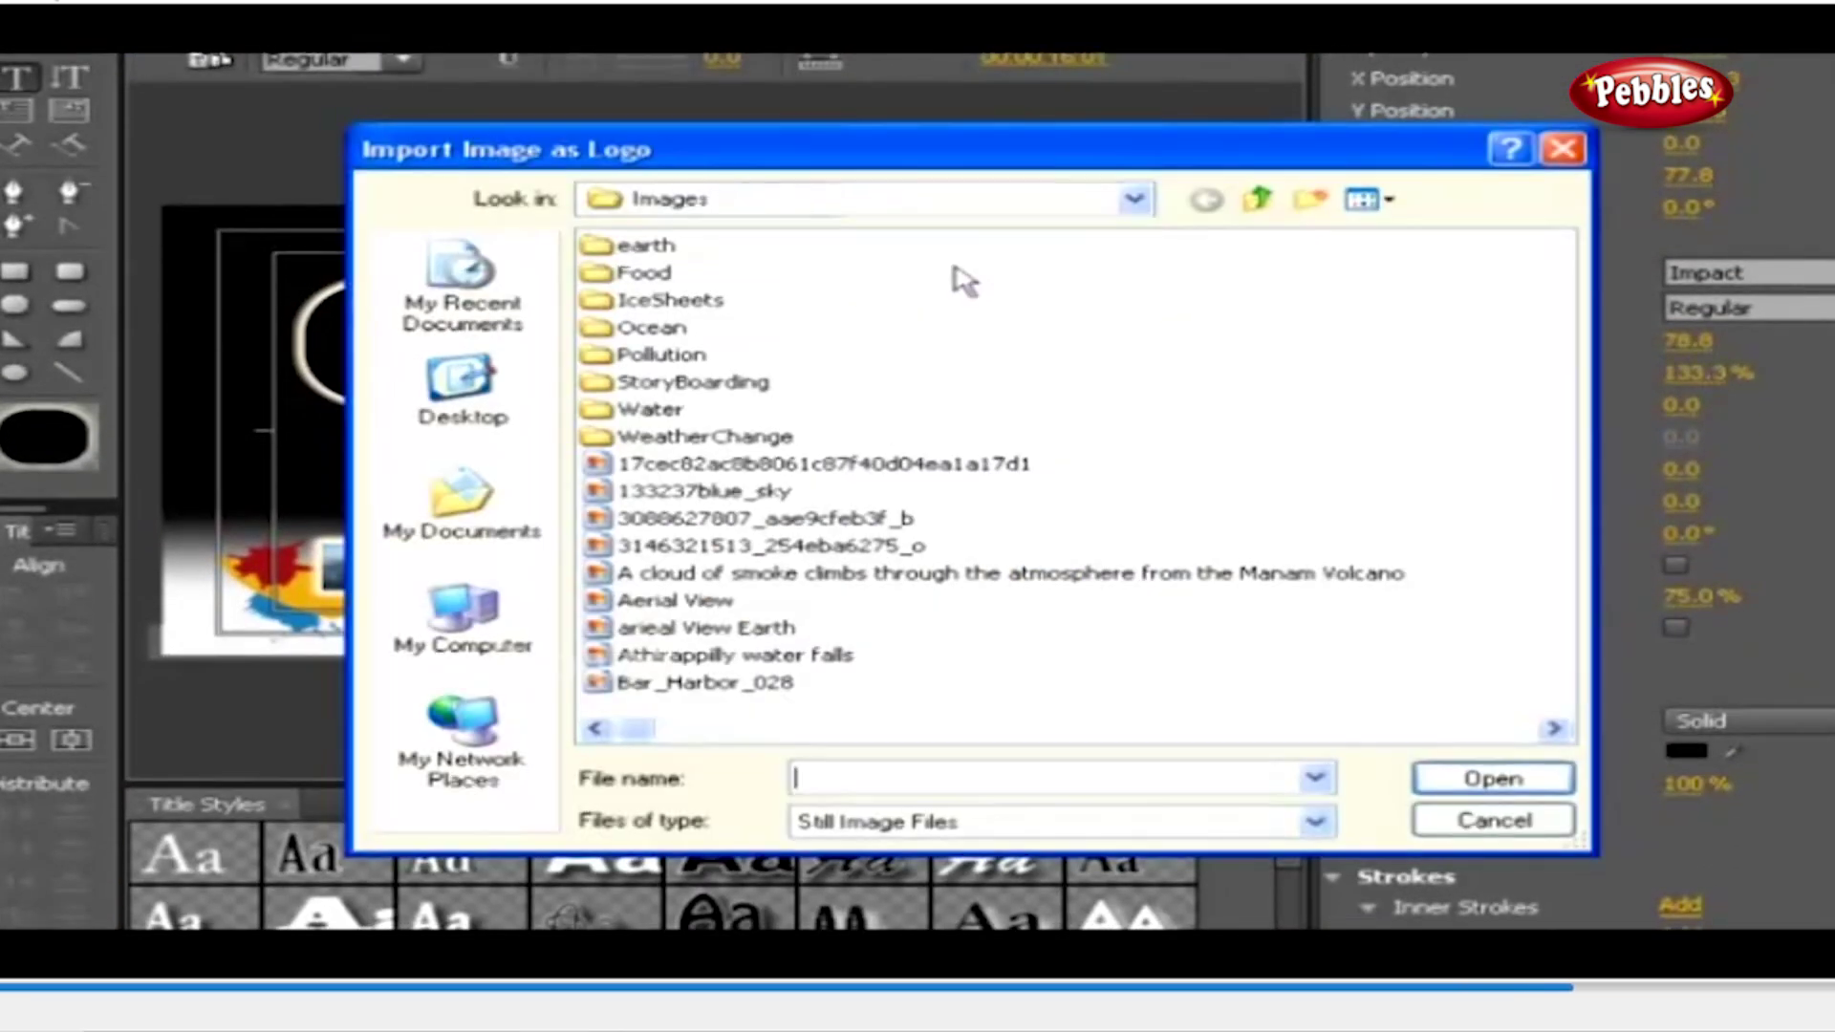
pyautogui.click(683, 547)
pyautogui.click(1442, 778)
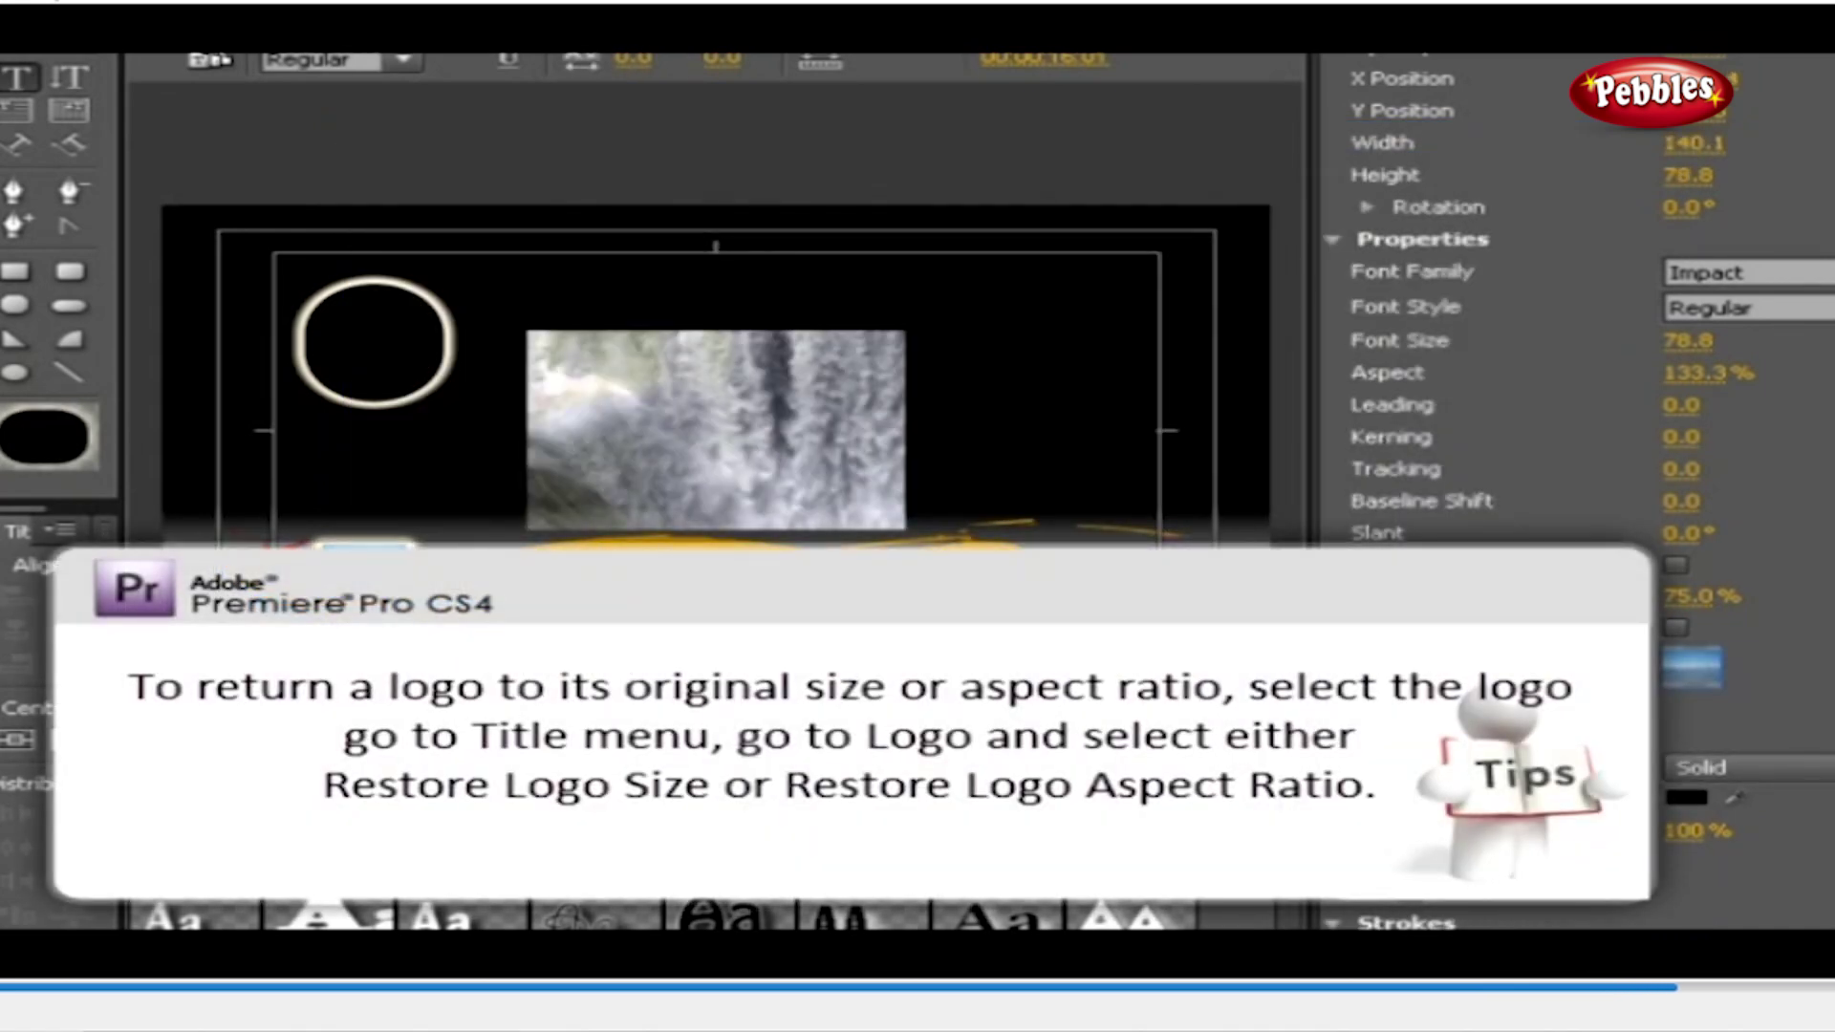
# Select the logo image at the start of the Mother Nature title and restore its original aspect ratio
pyautogui.click(717, 430)
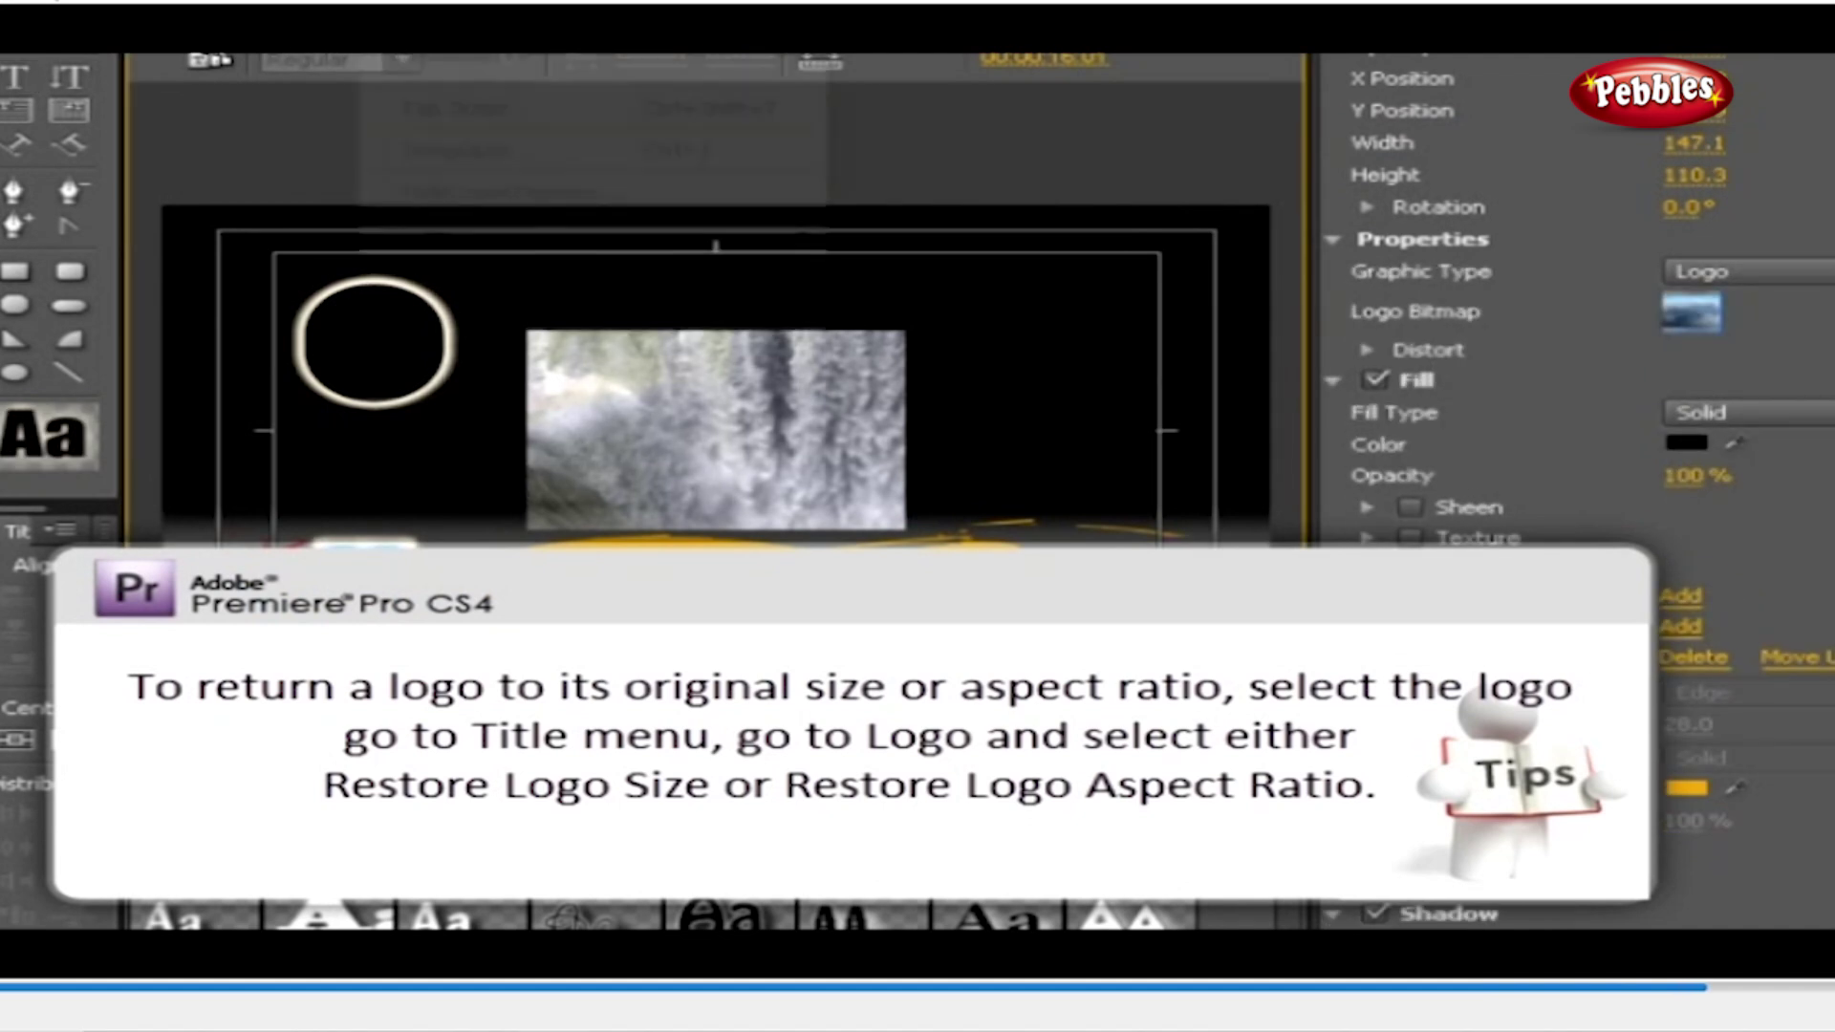
pyautogui.click(411, 54)
pyautogui.moveTo(440, 237)
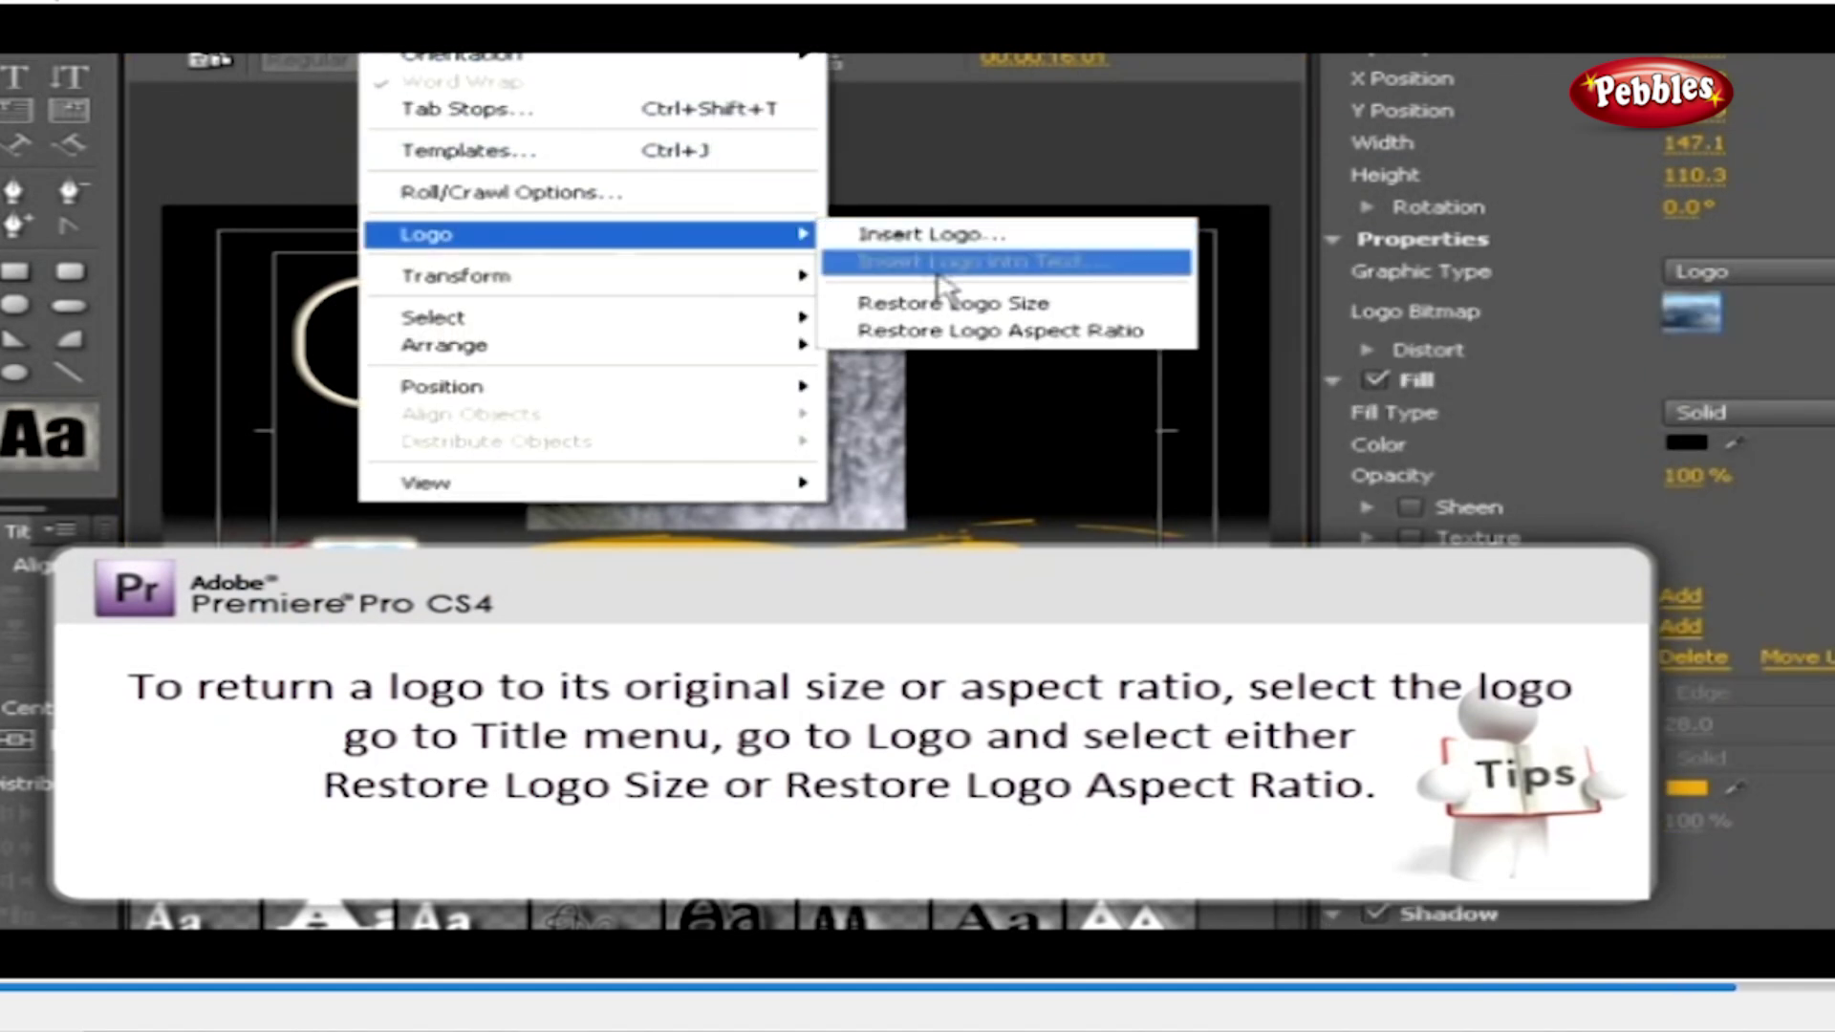
pyautogui.click(959, 335)
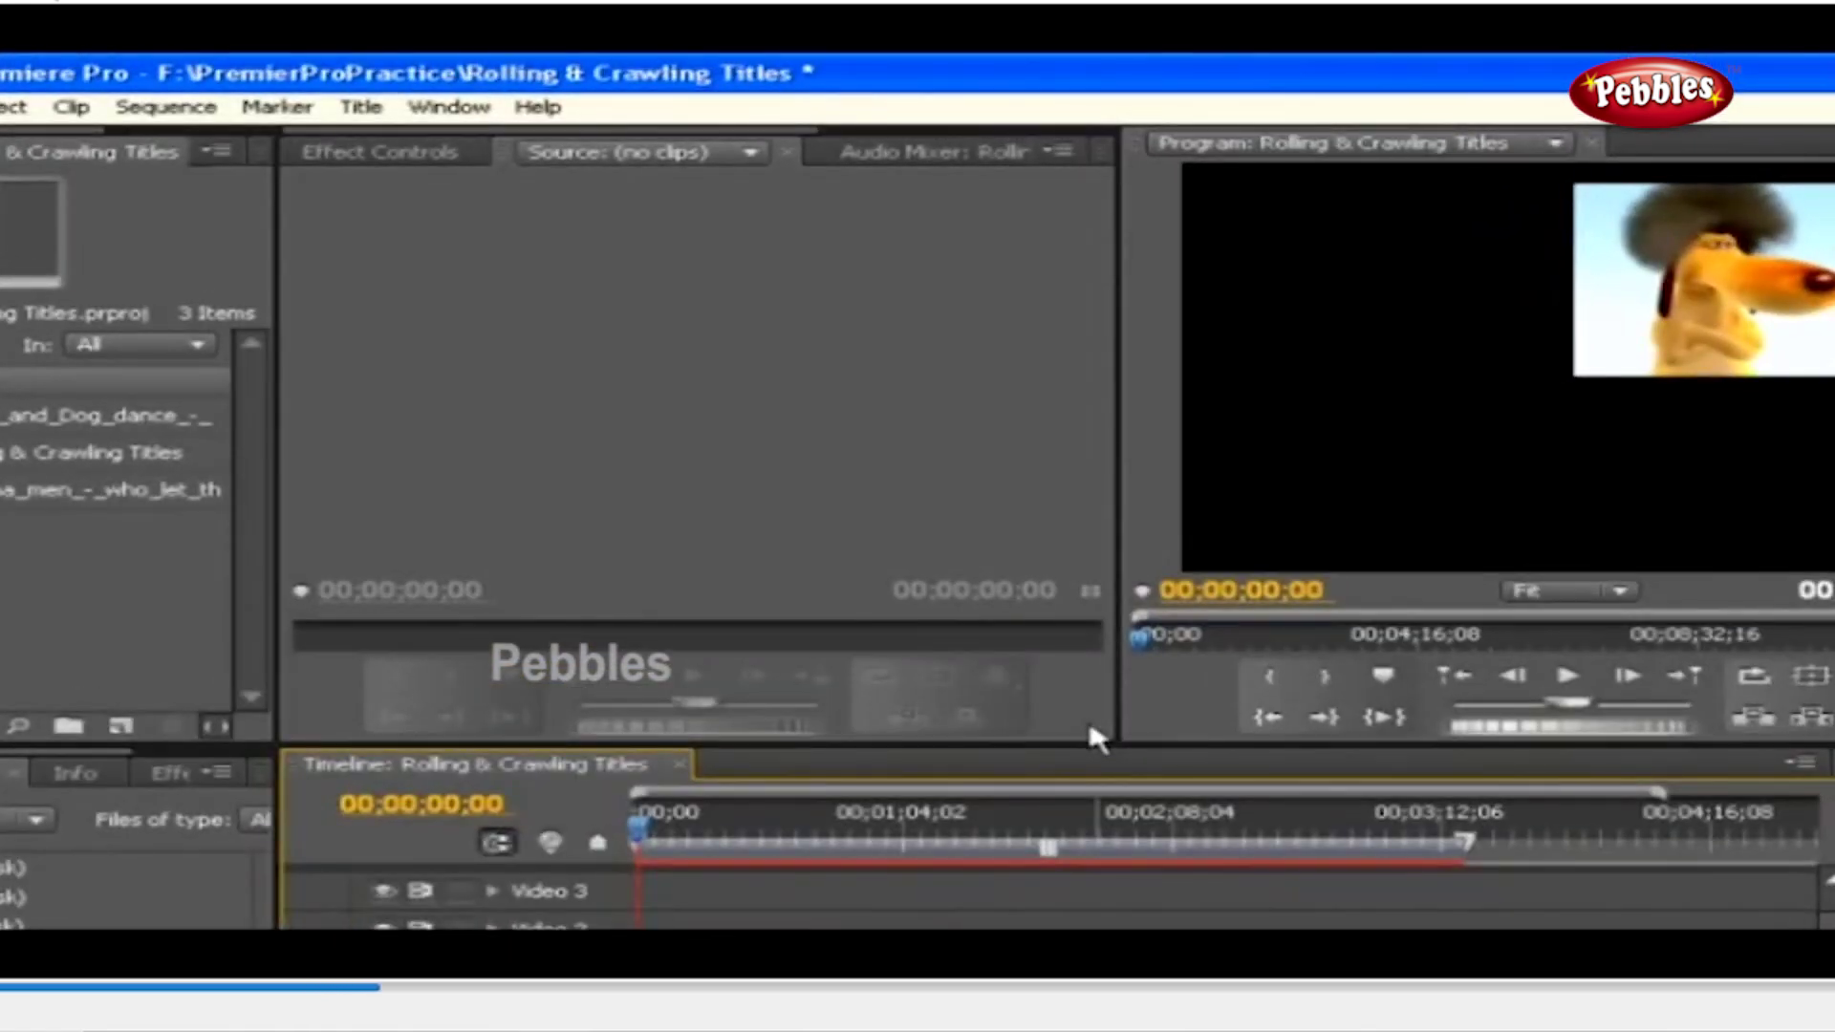
# Create a new default roll title named Title 06 at 720 by 480, 29.97fps Drop-Frame and D1/DV NTSC (0.9091)
pyautogui.click(361, 106)
pyautogui.moveTo(383, 148)
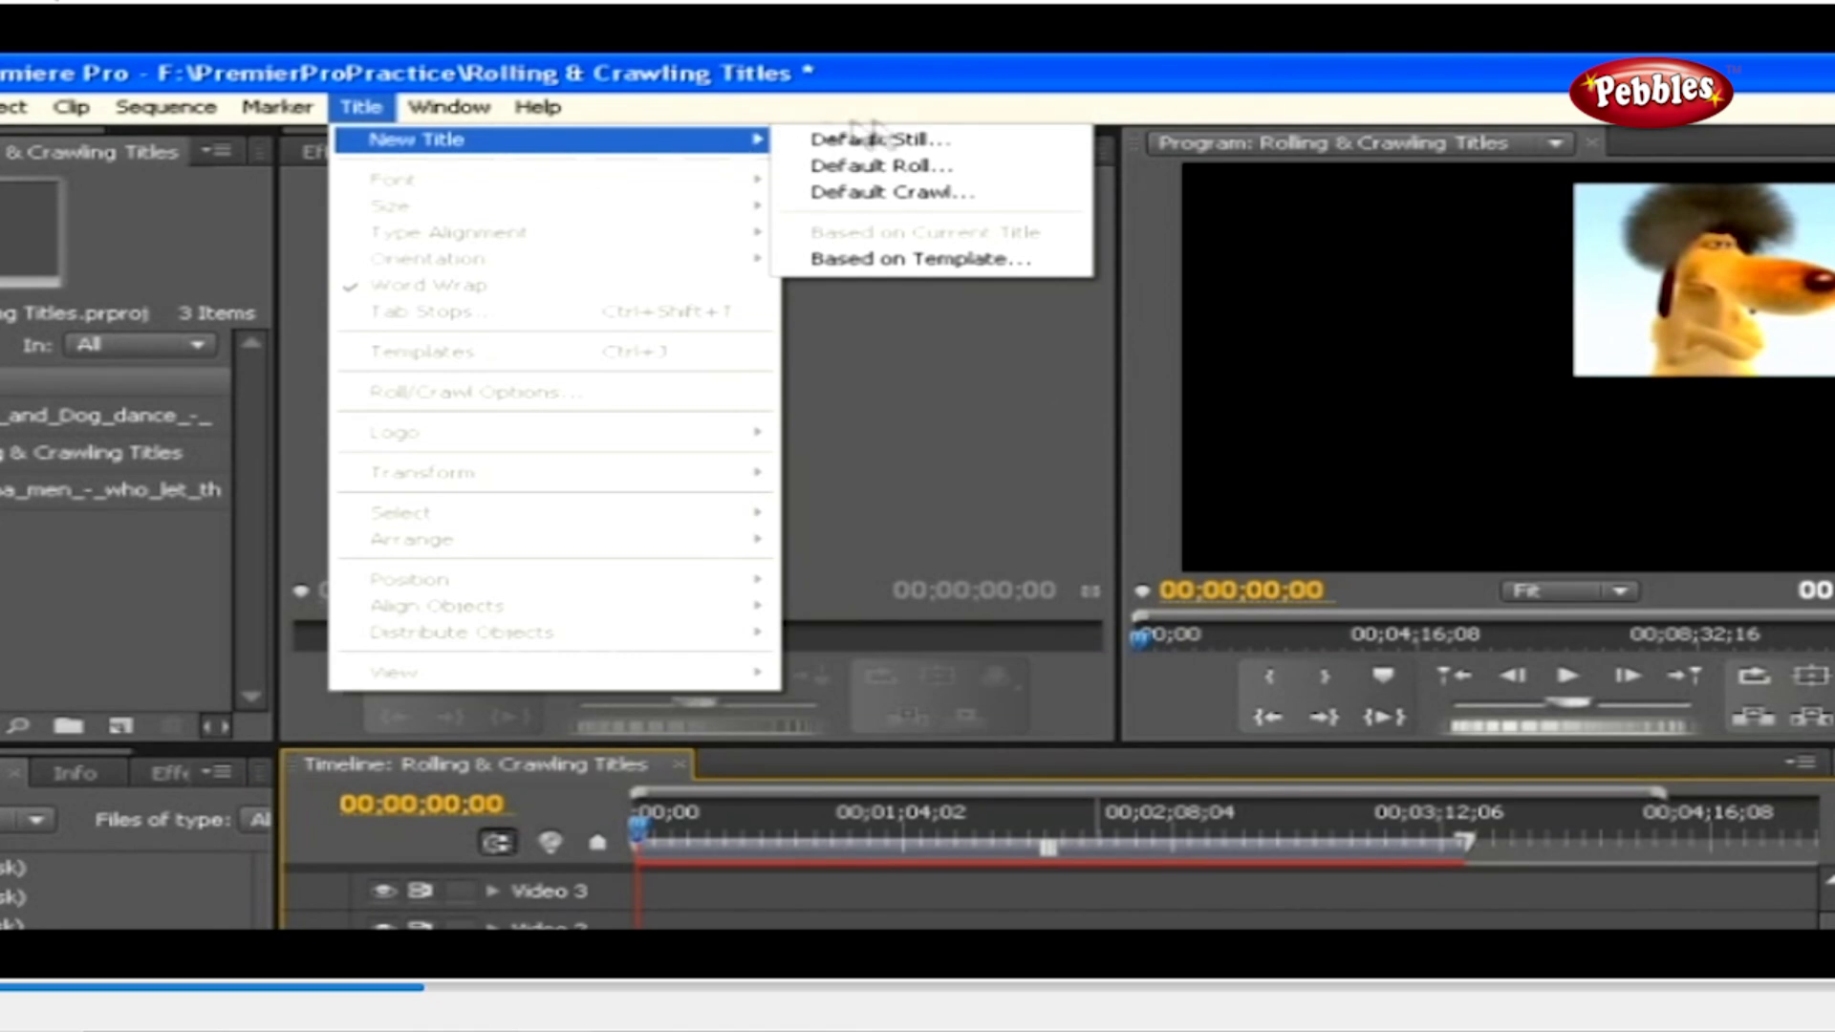
pyautogui.click(881, 167)
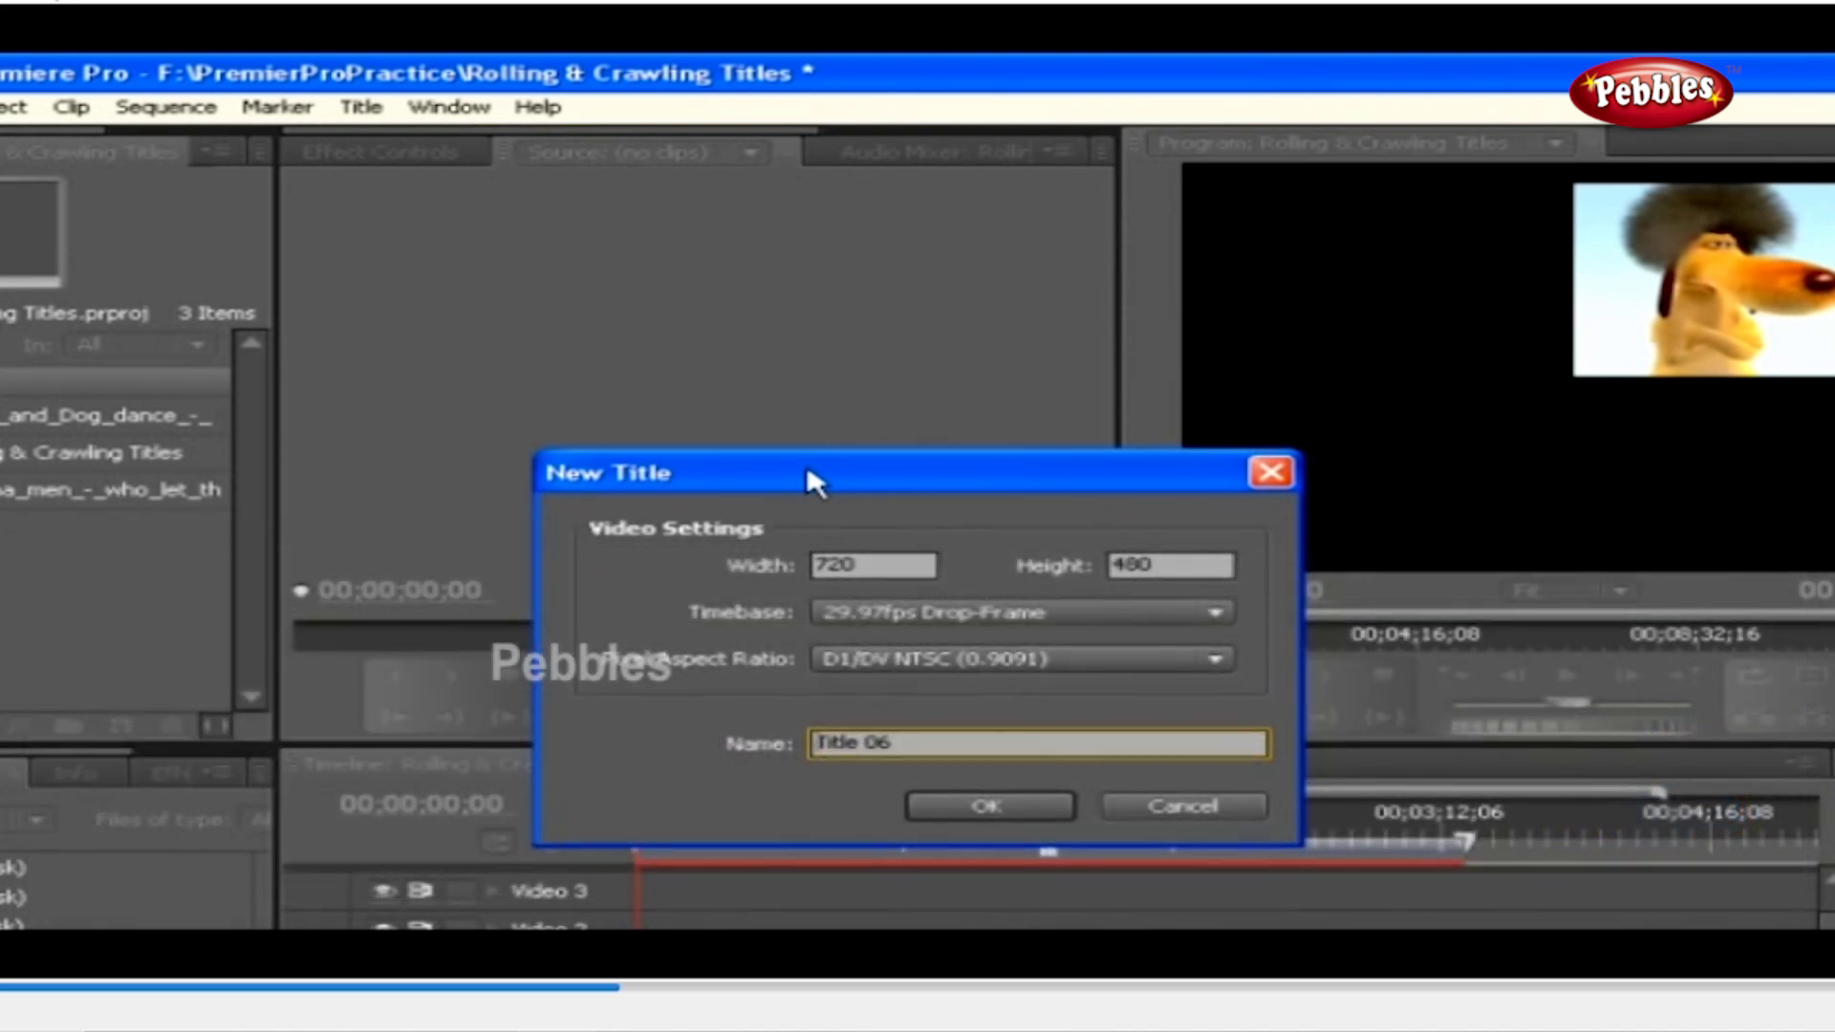
pyautogui.click(987, 807)
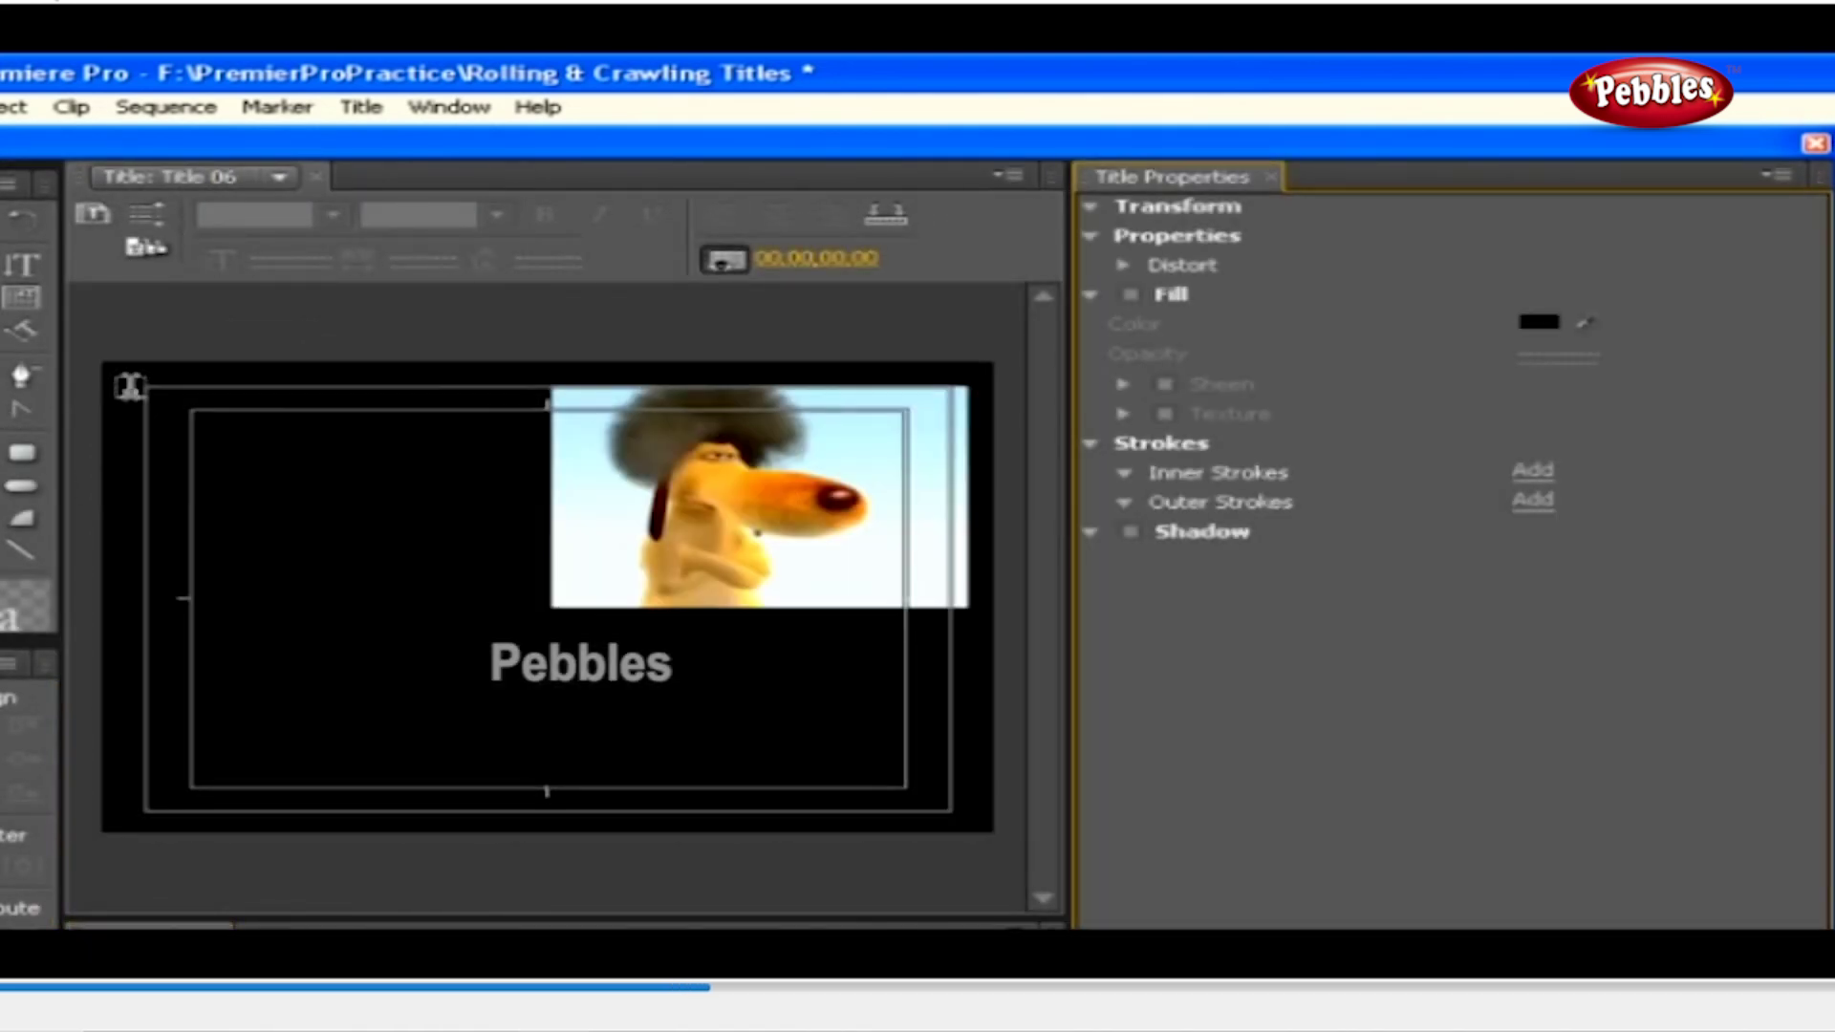
# Paste the song lyrics as text starting at the frame's upper-left corner, accept Roll as the title type, and close the Titler
pyautogui.click(125, 415)
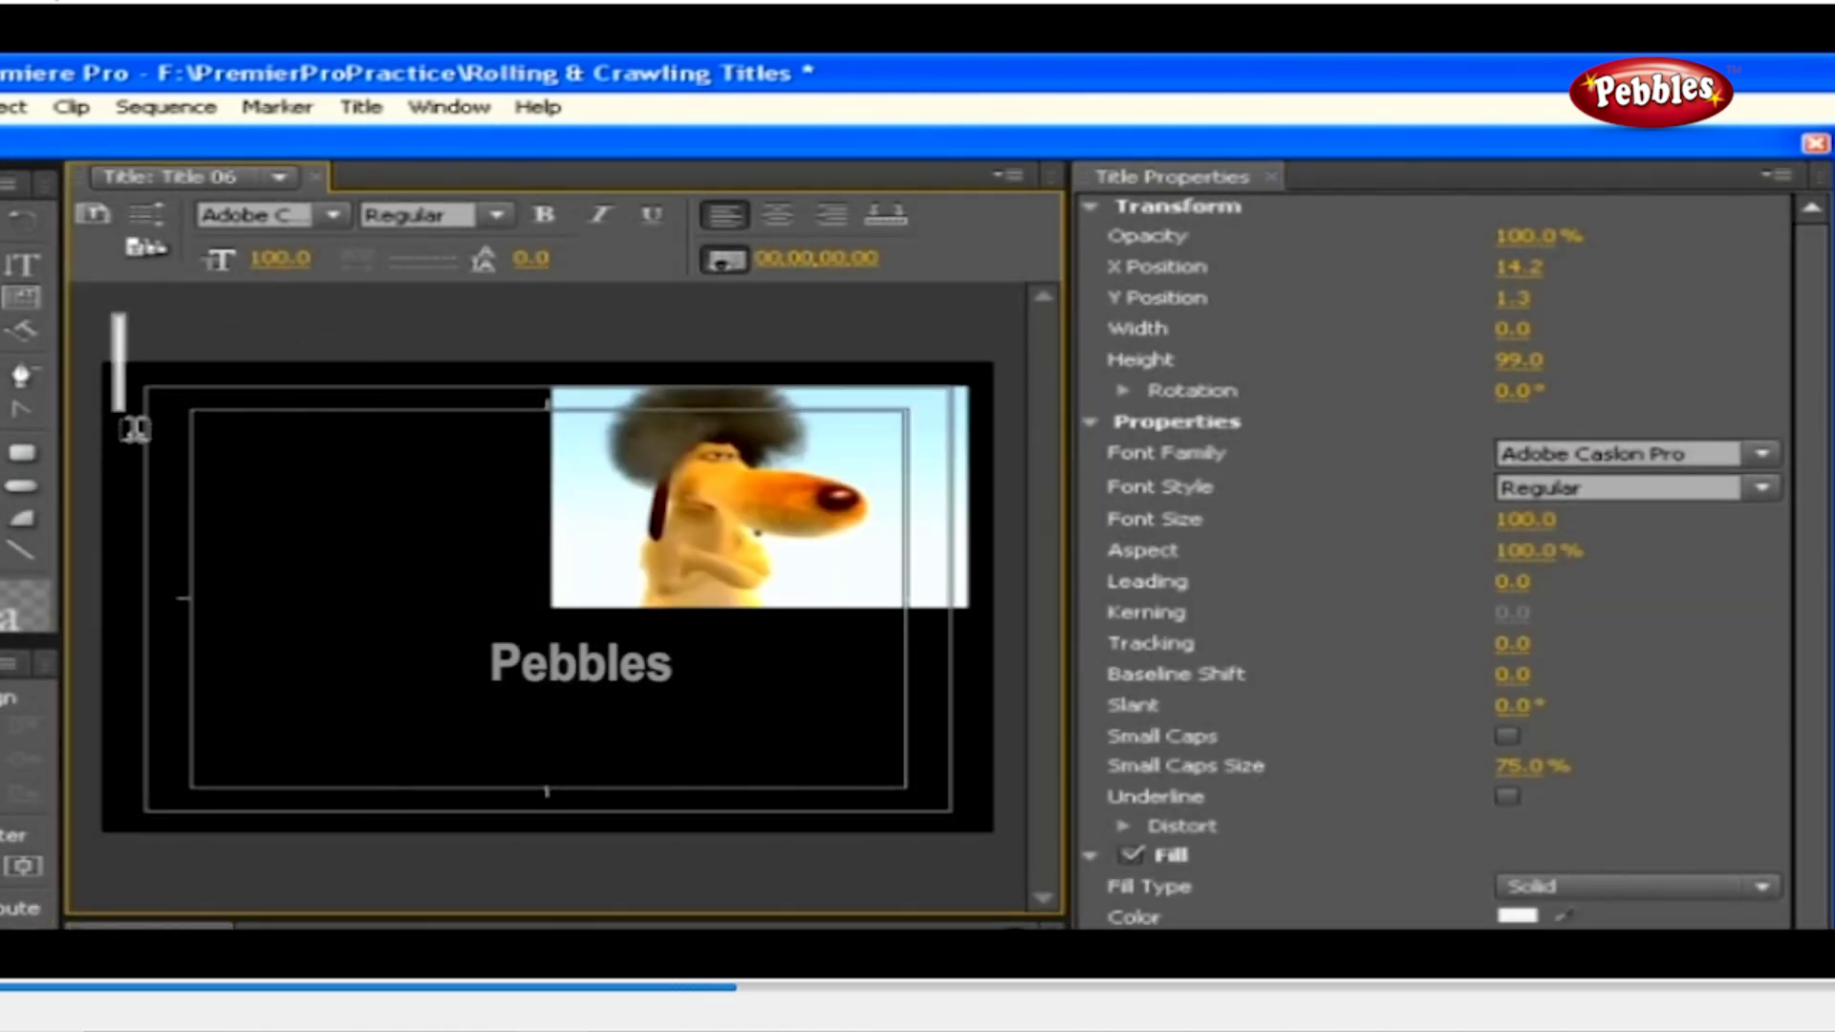
pyautogui.hotkey('ctrl', 'v')
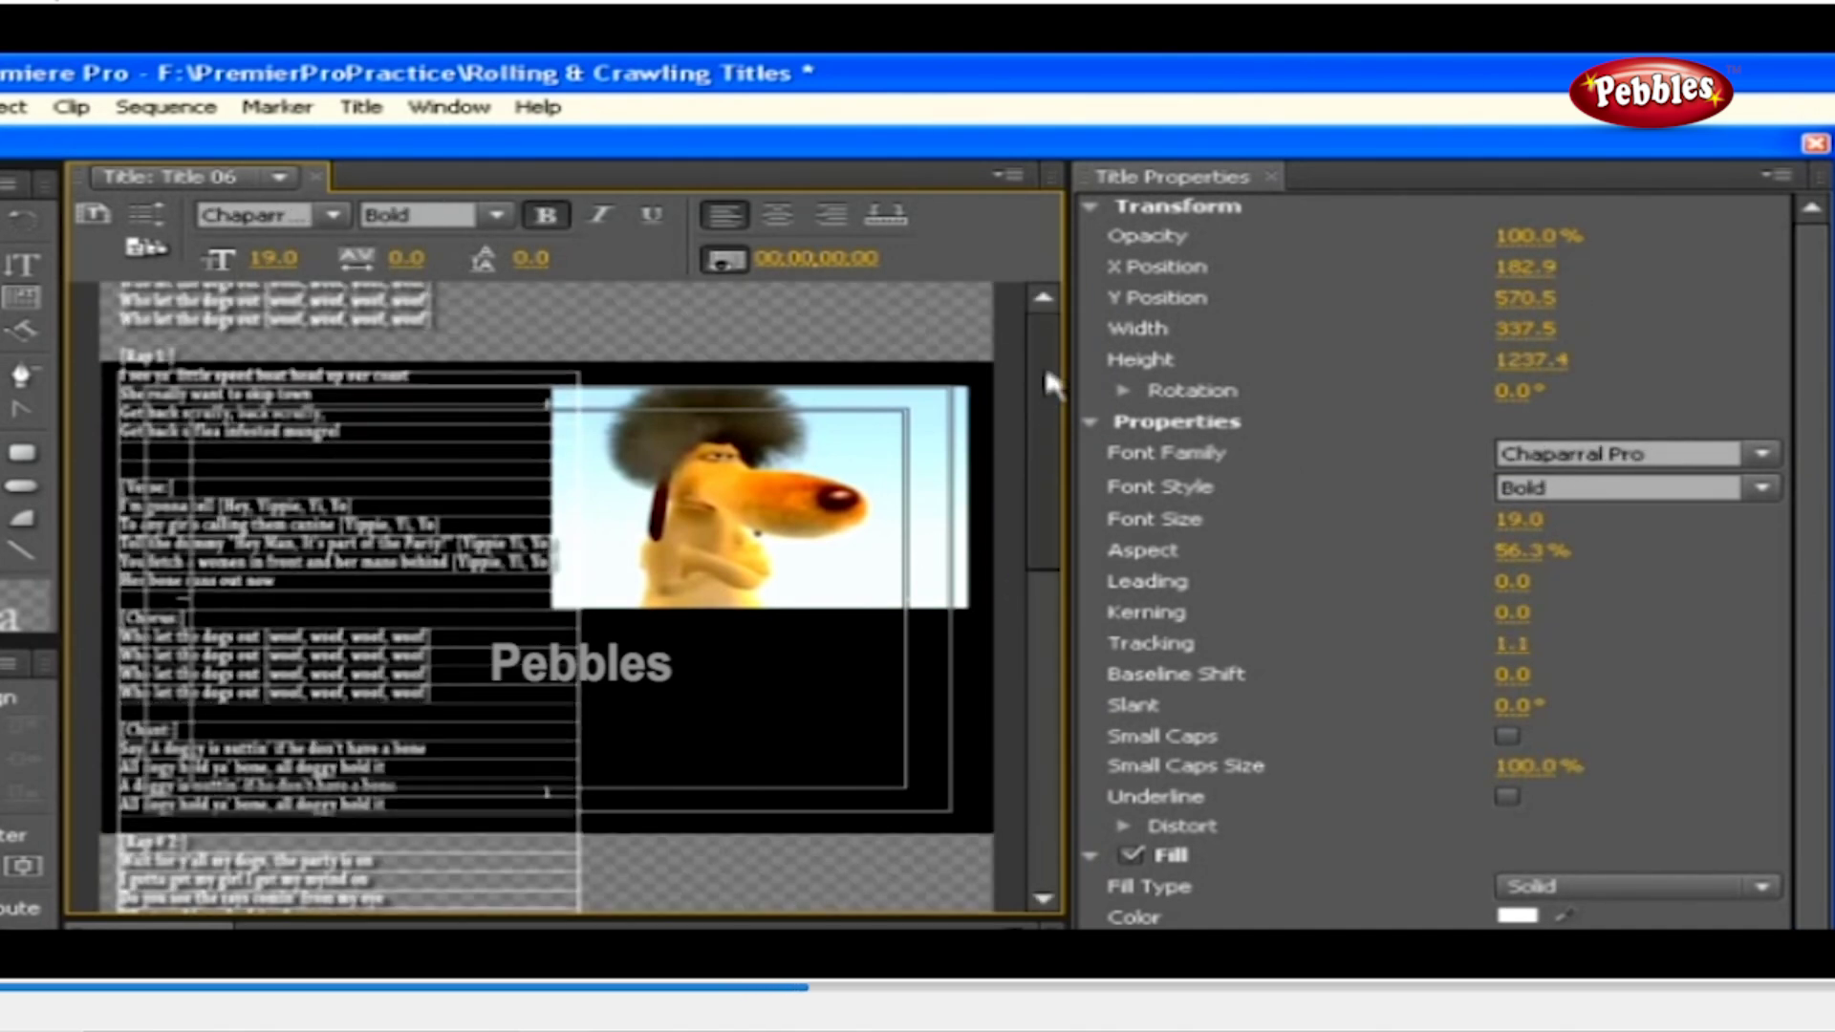
pyautogui.click(150, 212)
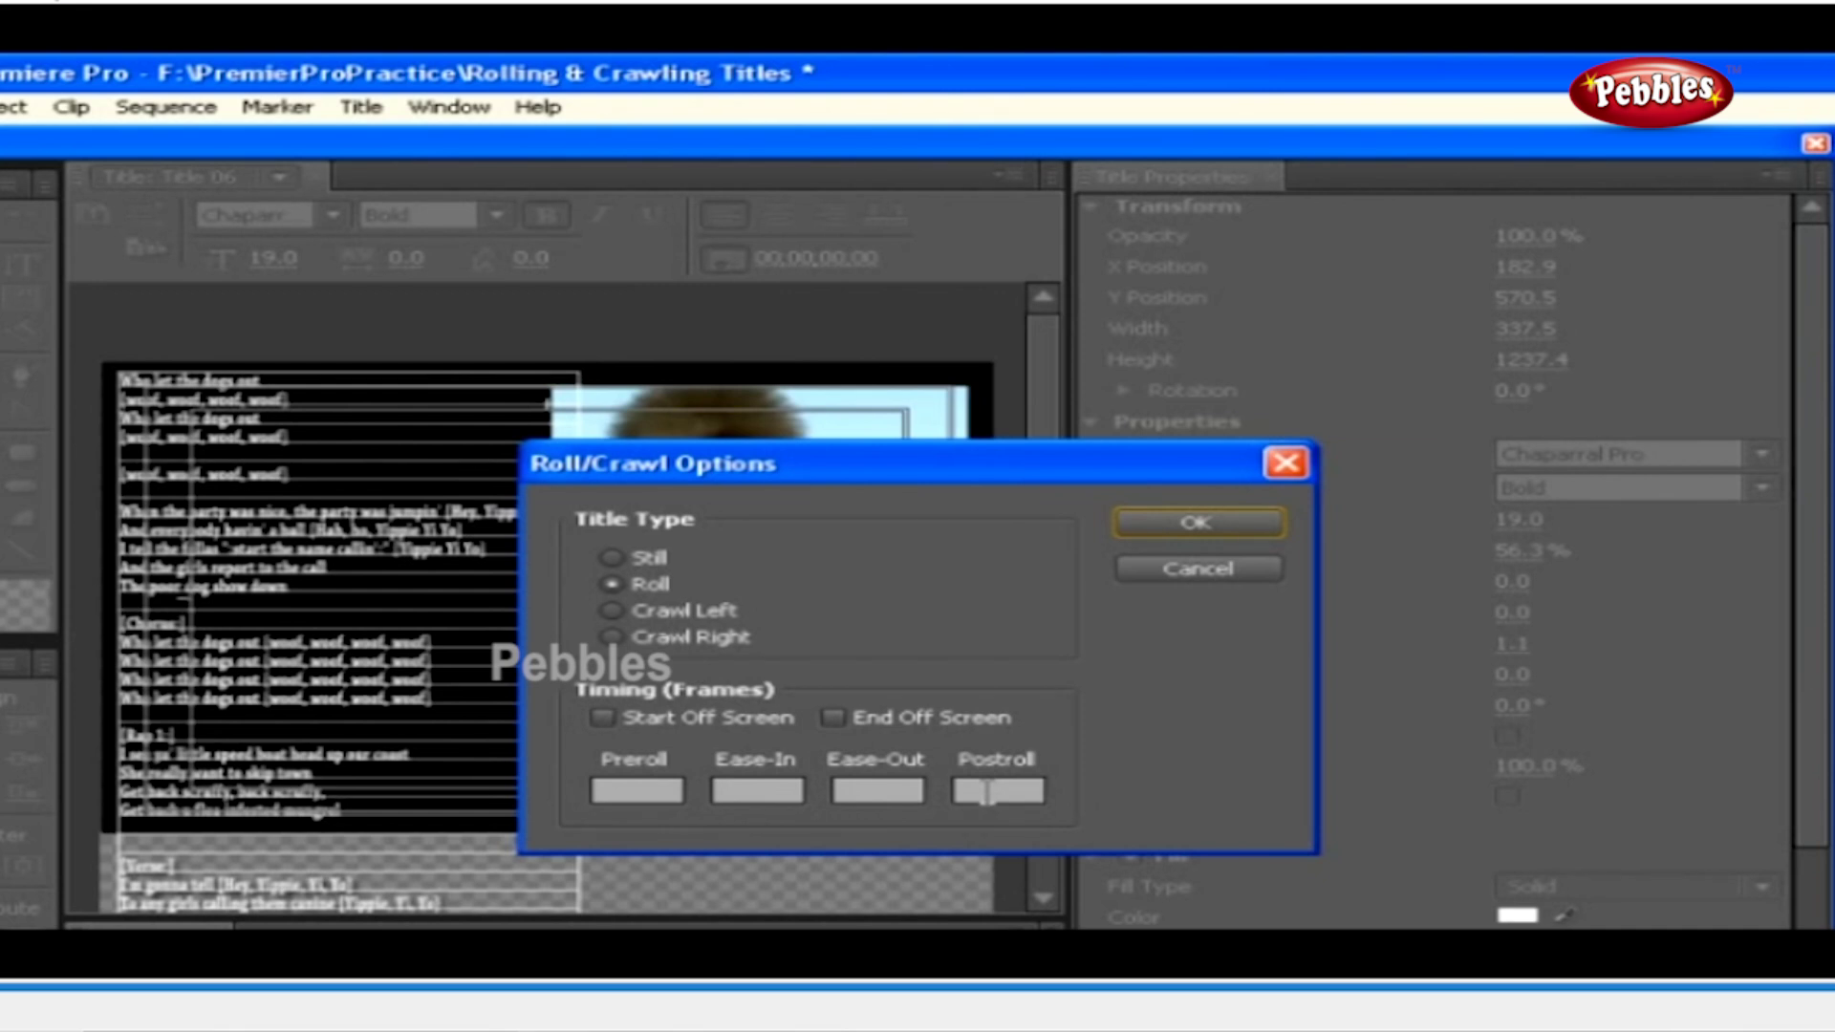
pyautogui.click(1156, 521)
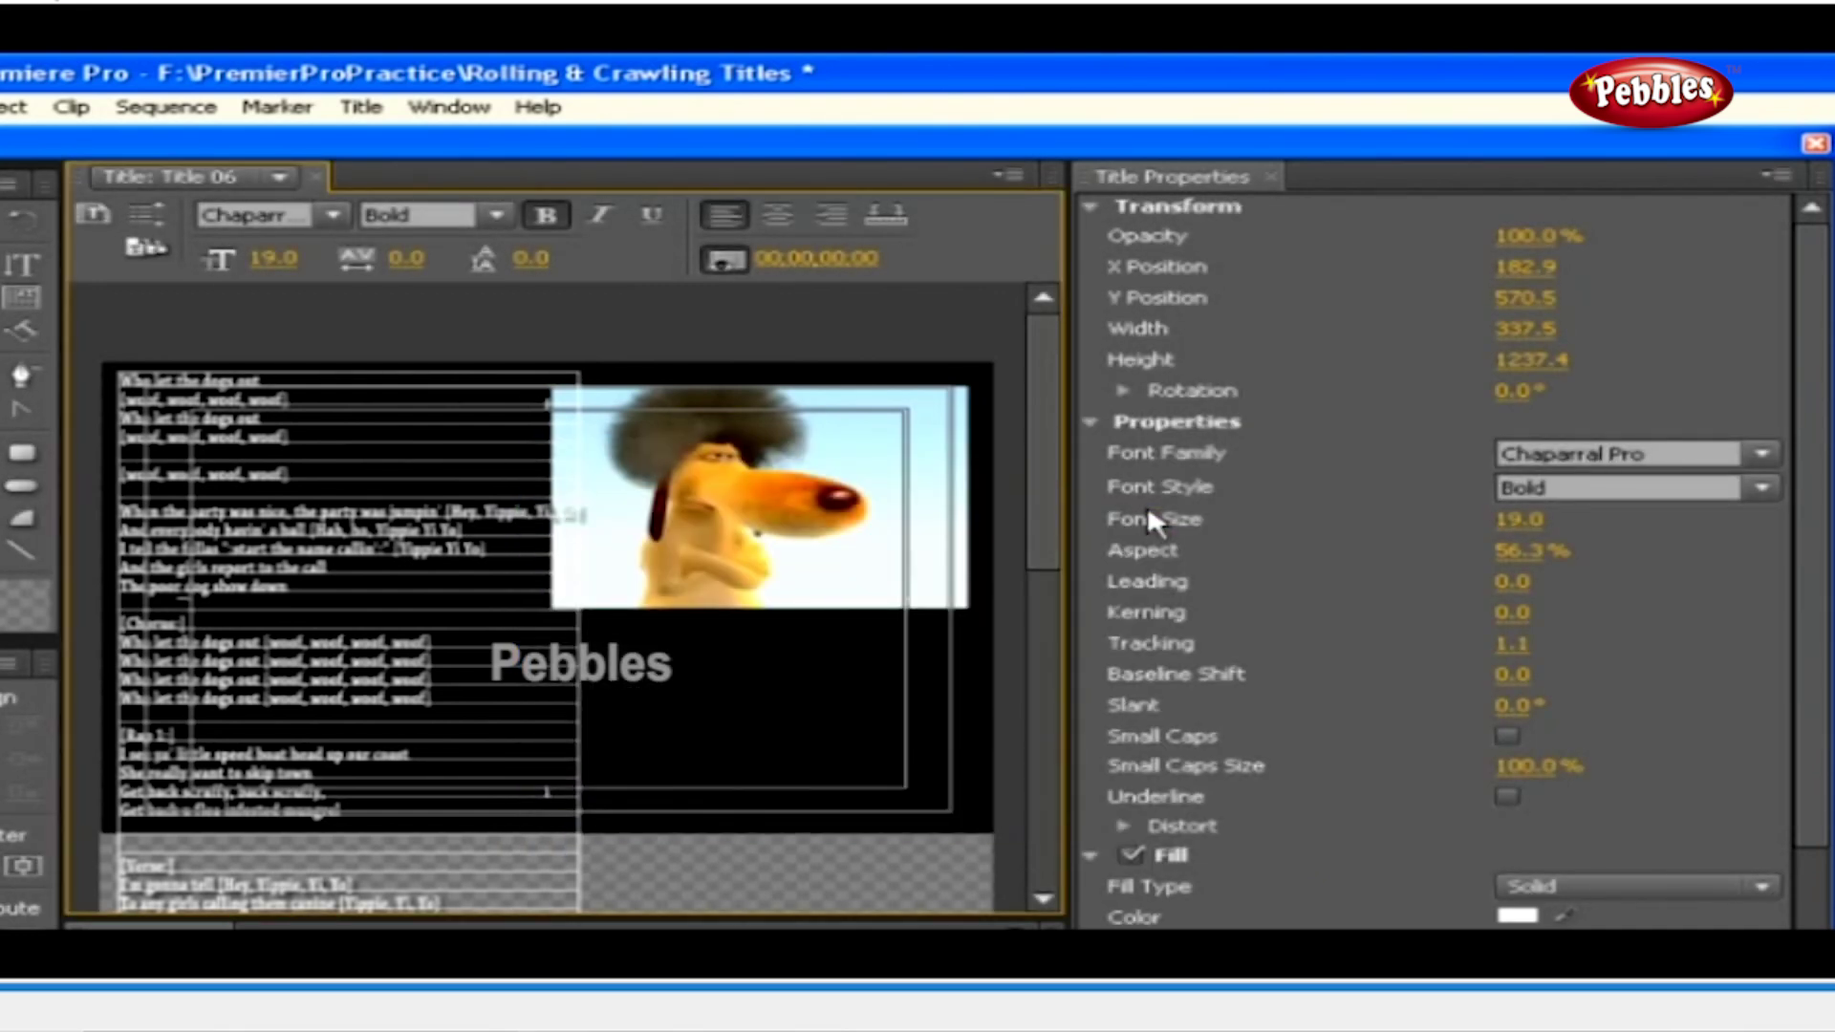
pyautogui.click(1815, 145)
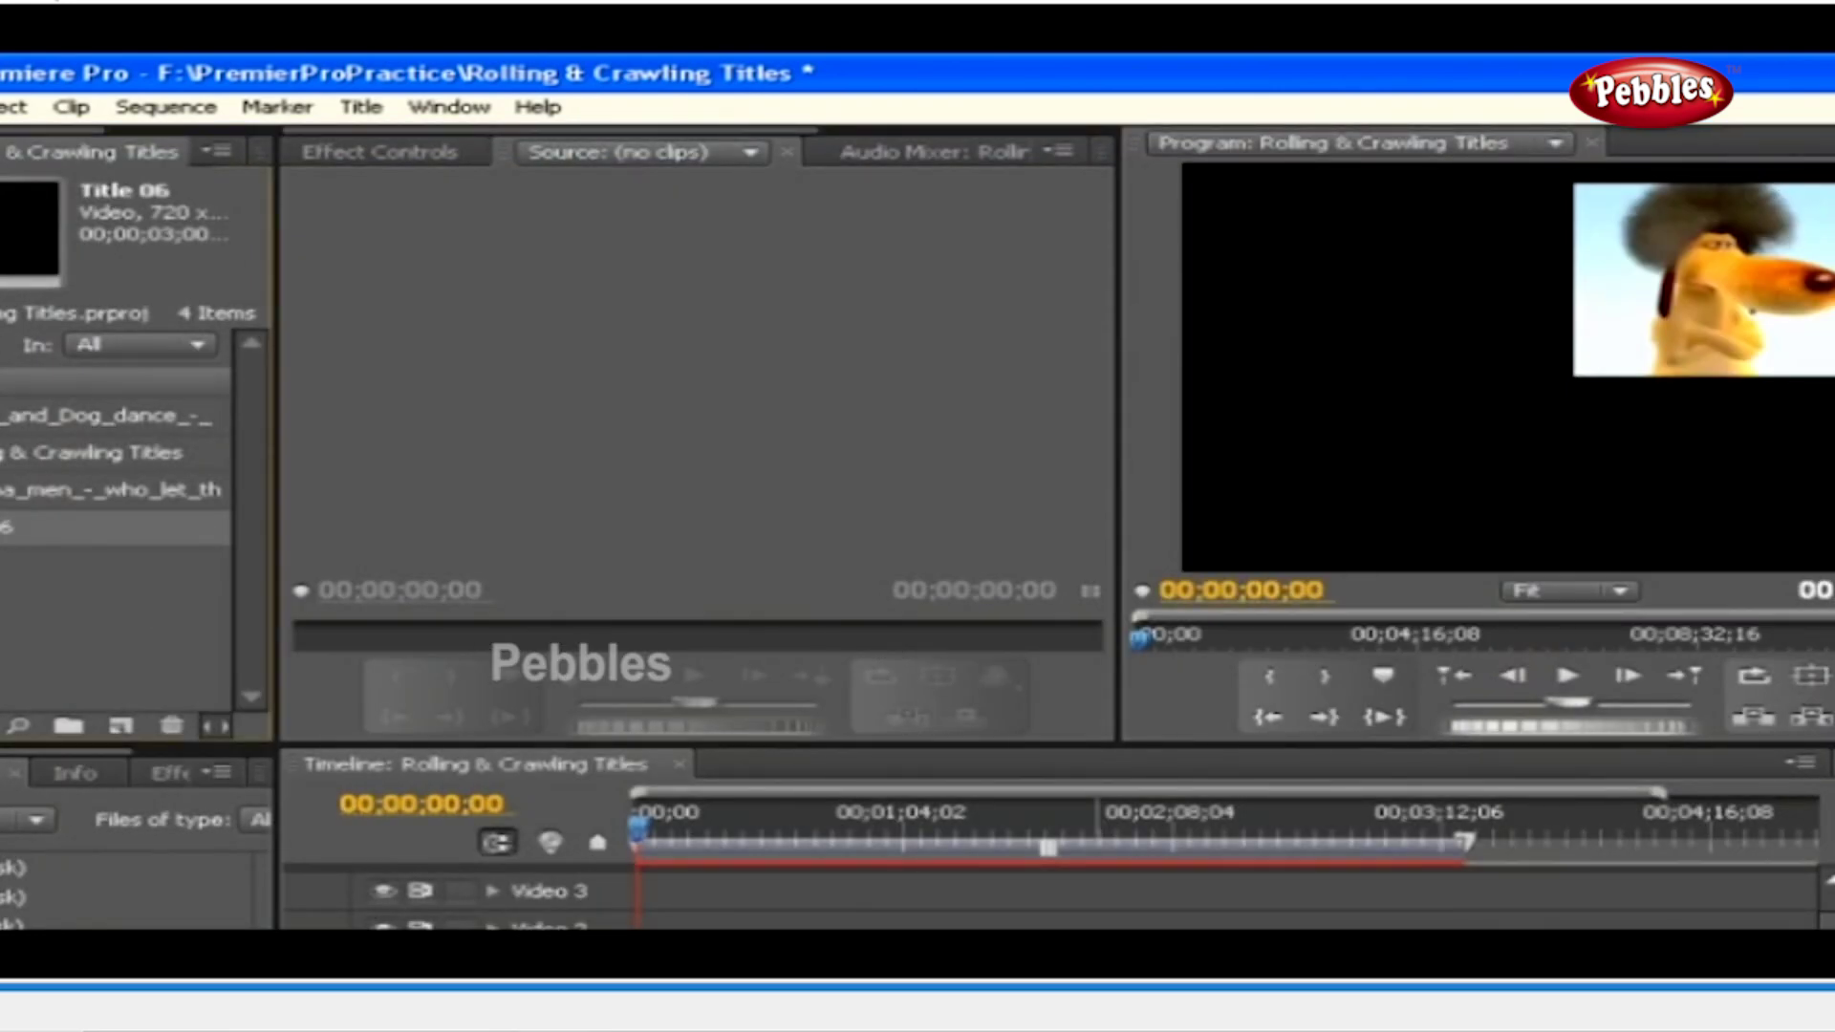
# Place Title 06 on the Video 2 track from the sequence start across the length of the footage, and play the sequence
pyautogui.moveTo(96, 527); pyautogui.dragTo(1013, 917)
pyautogui.moveTo(1126, 923); pyautogui.dragTo(650, 922)
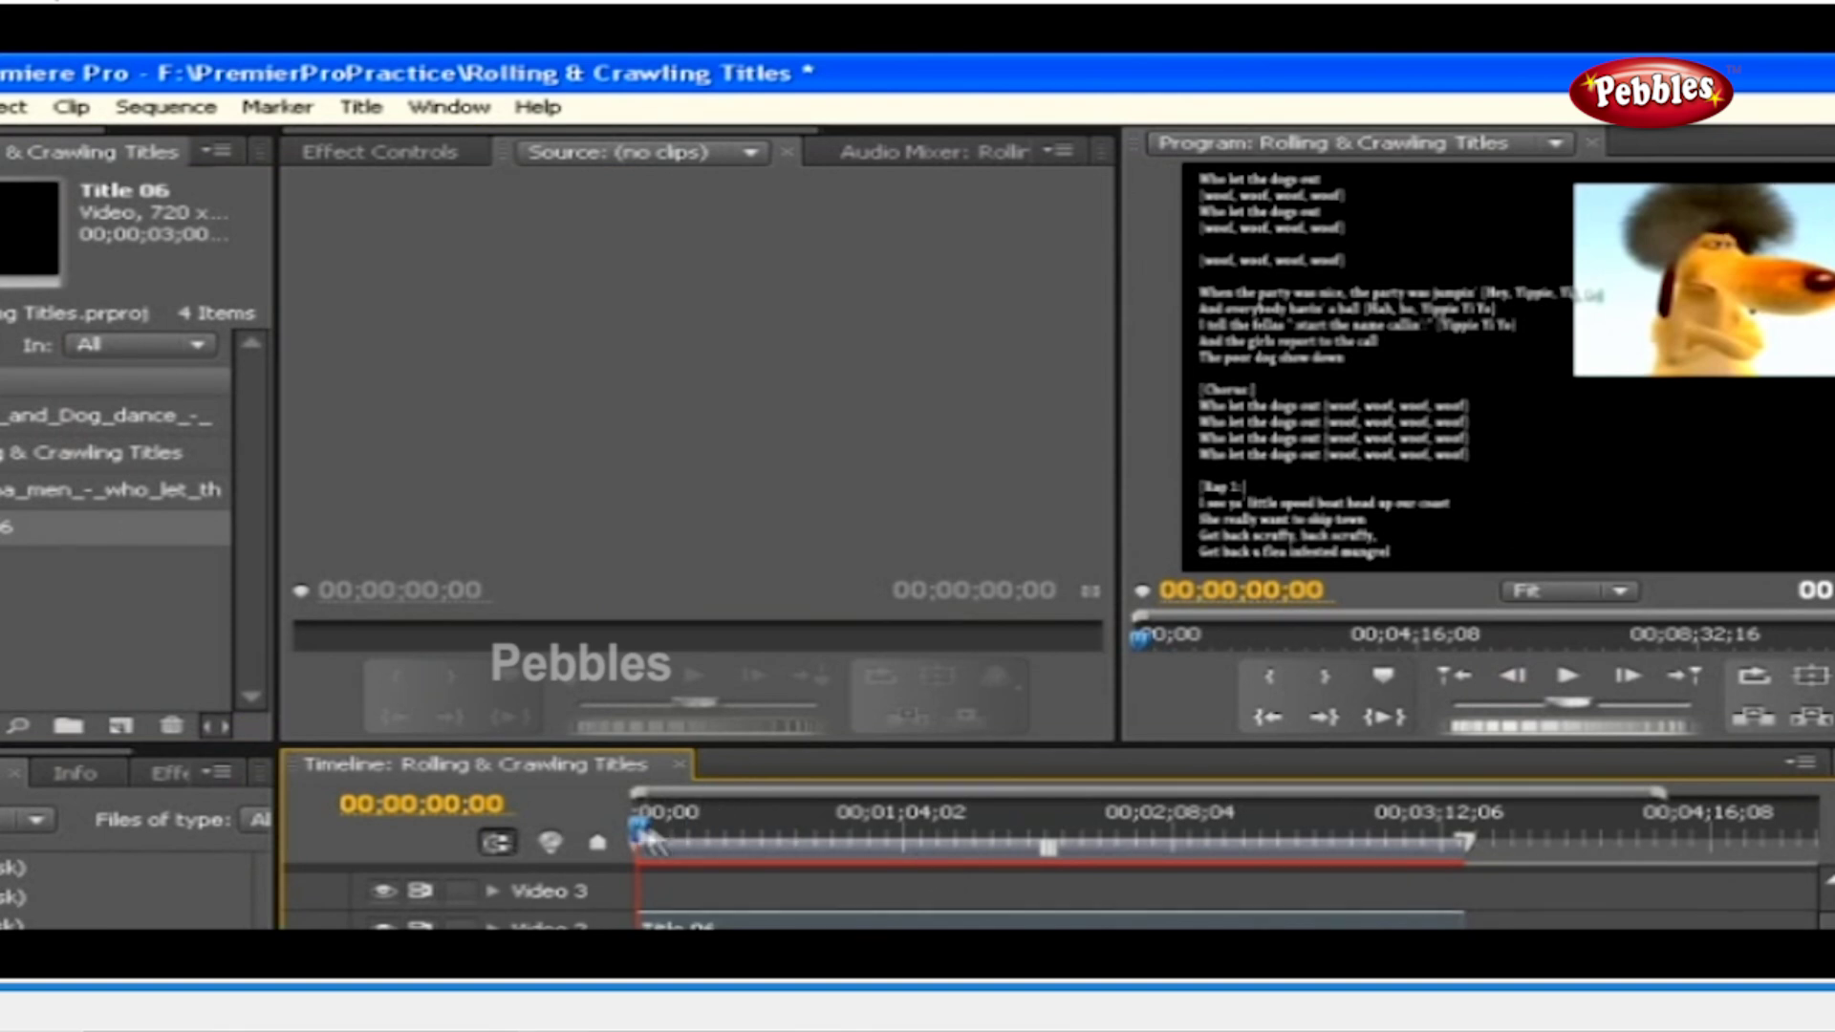
pyautogui.click(1571, 677)
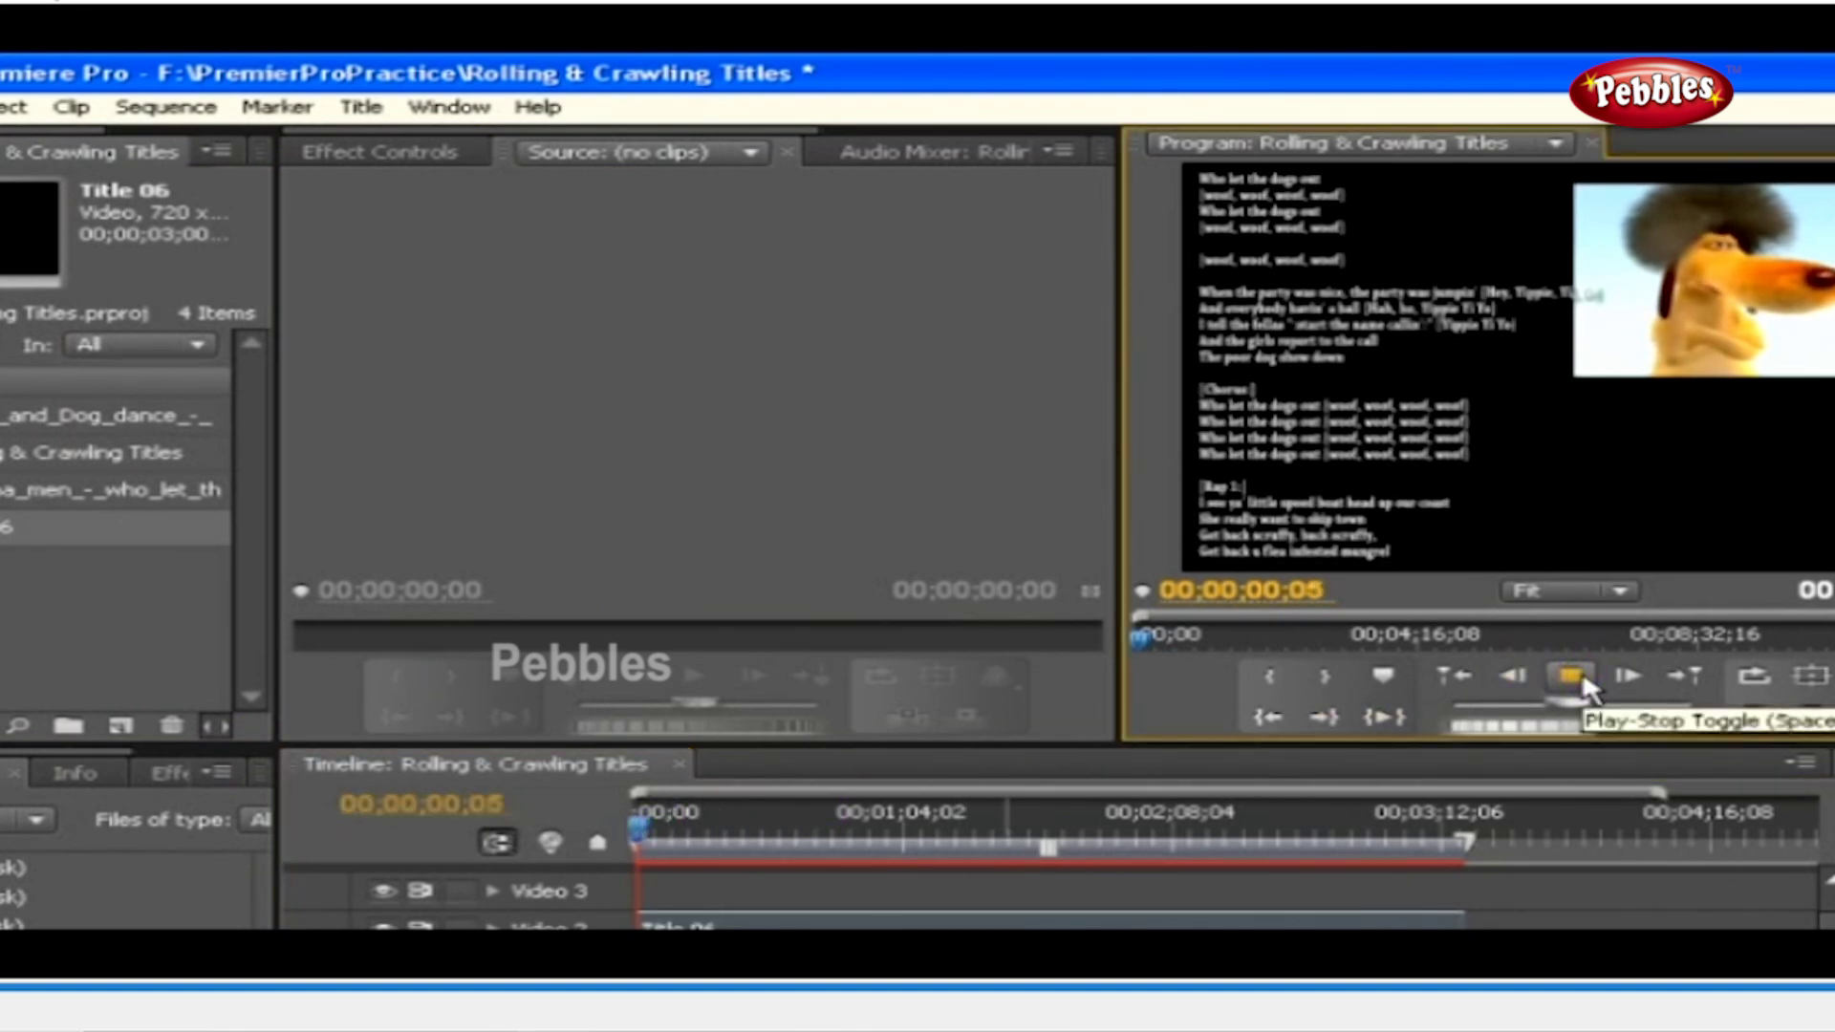